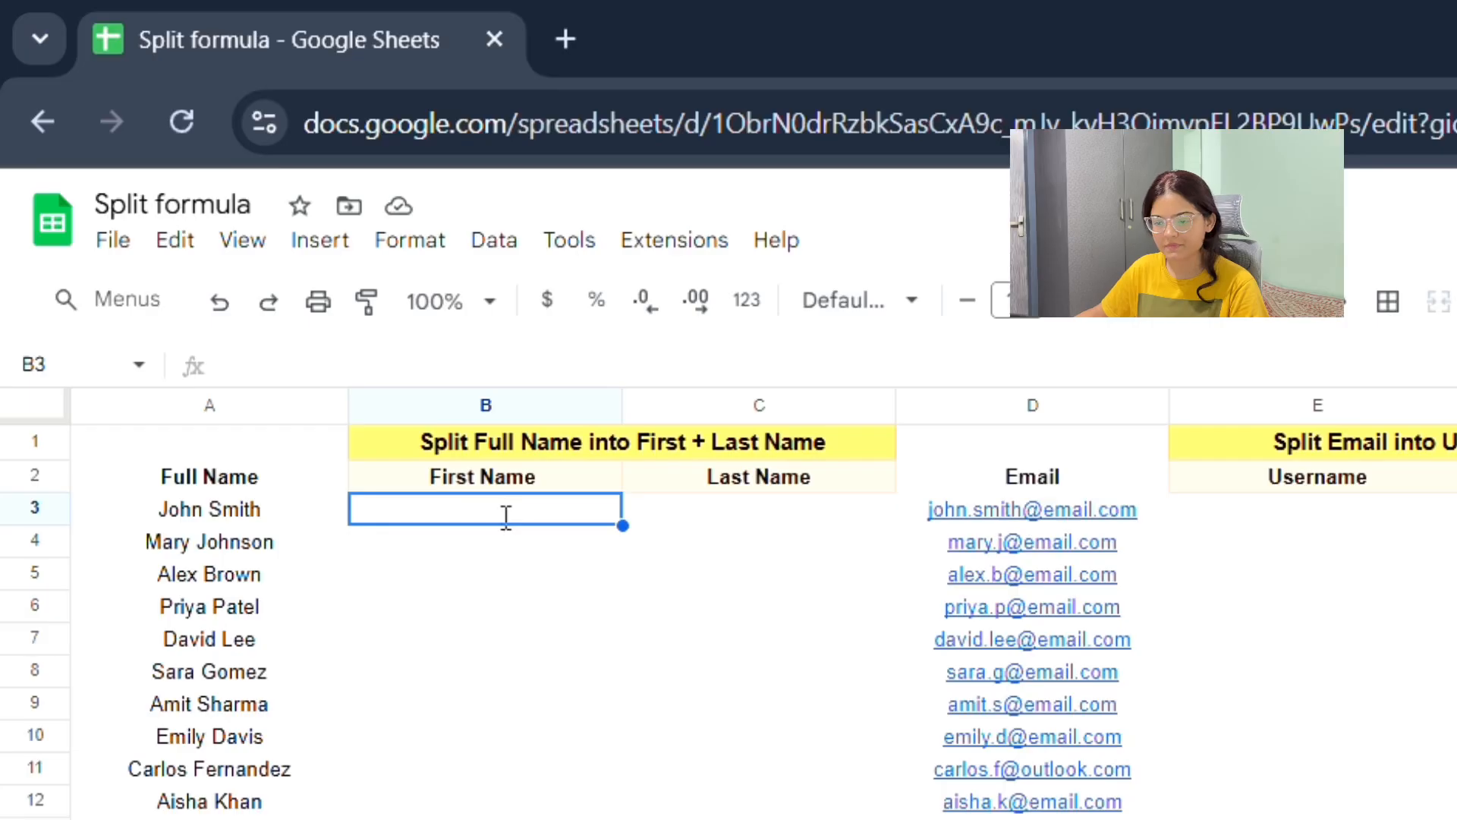
Step: Enter the formula =SPLIT(A3," ") in B3 to split the full name at the space
{"action": "type", "text": "=split"}
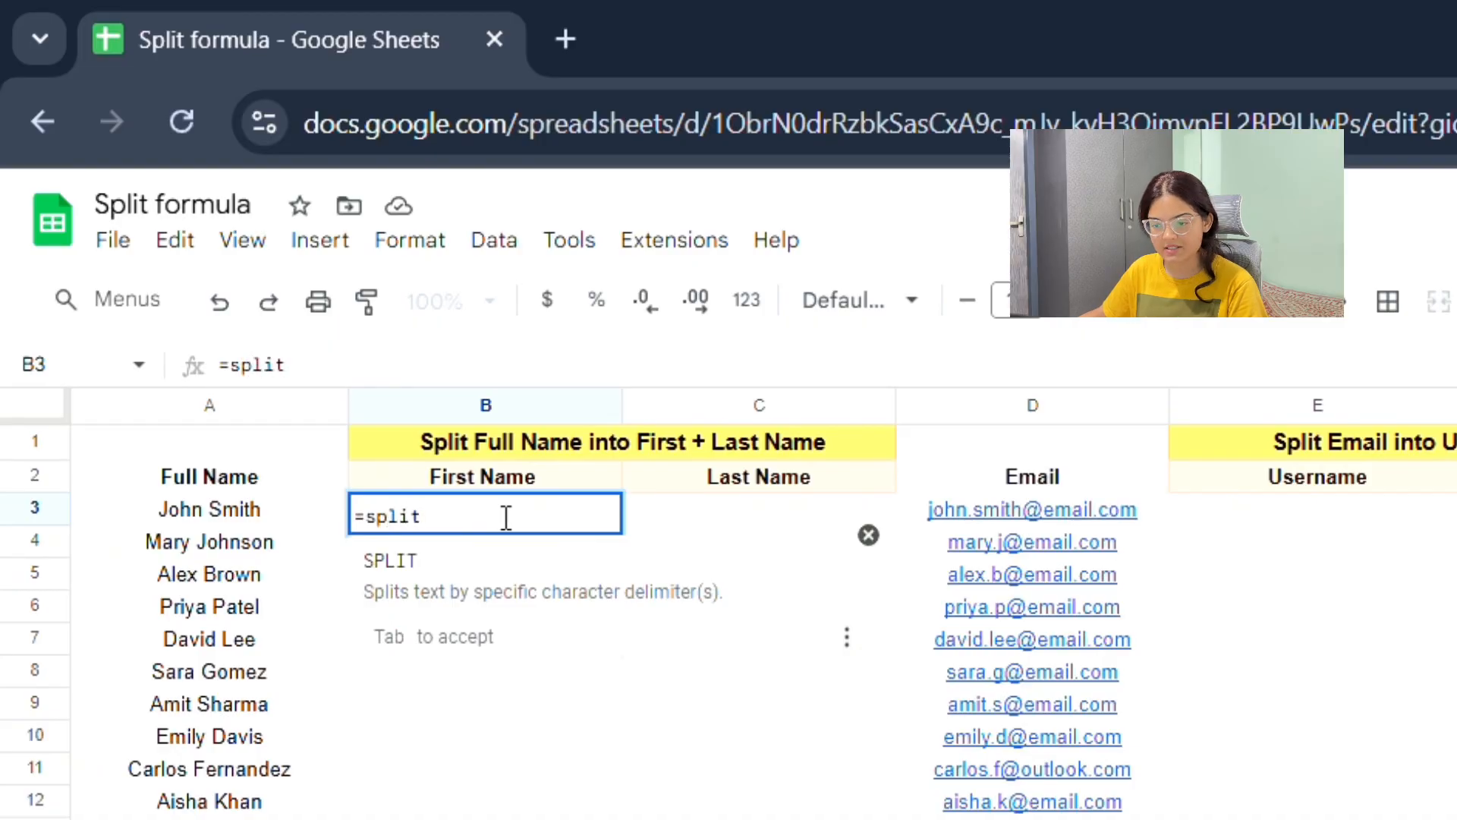
{"action": "left_click", "coordinate": [482, 574]}
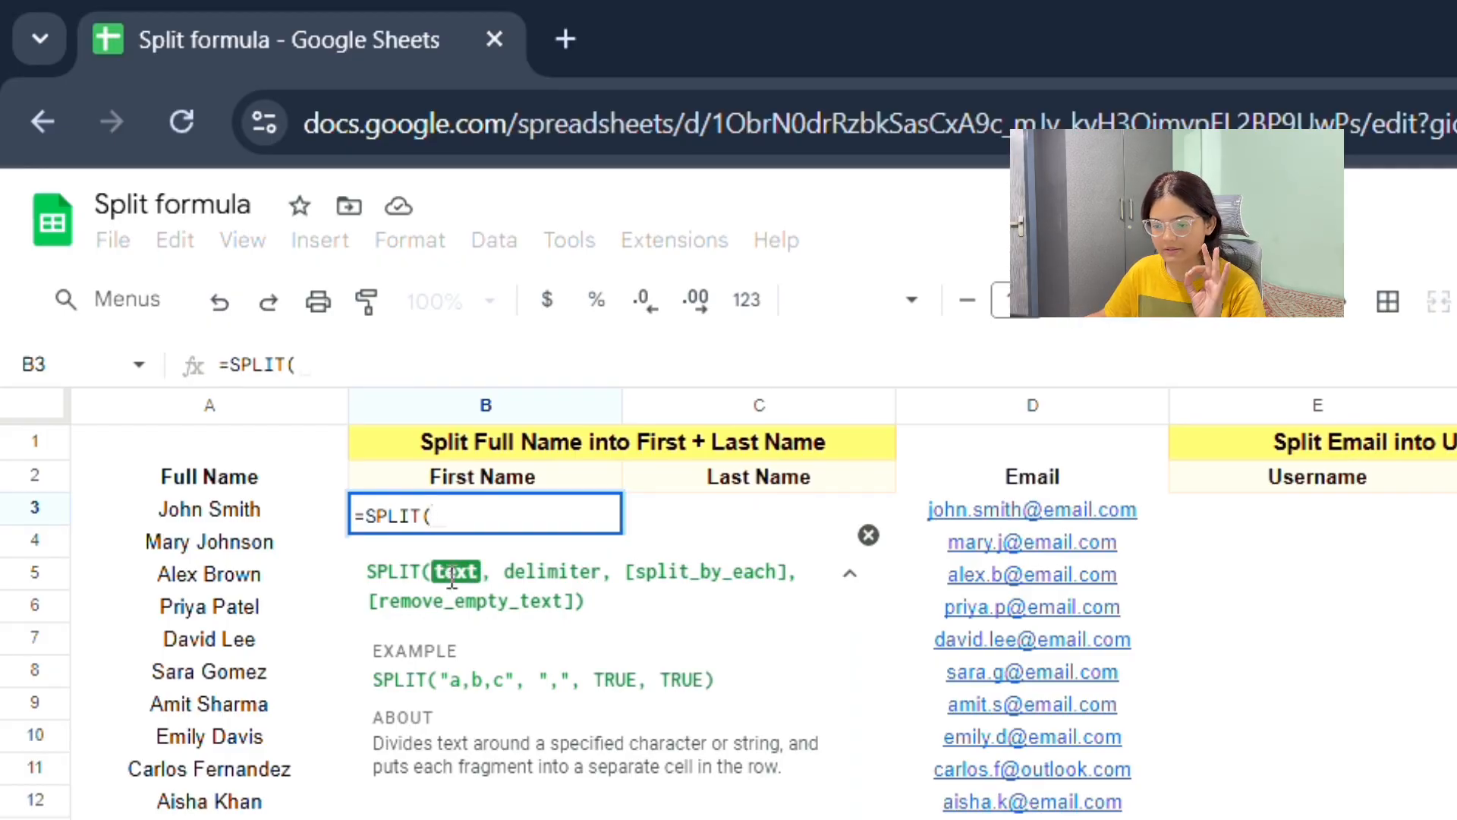
{"action": "left_click", "coordinate": [579, 571]}
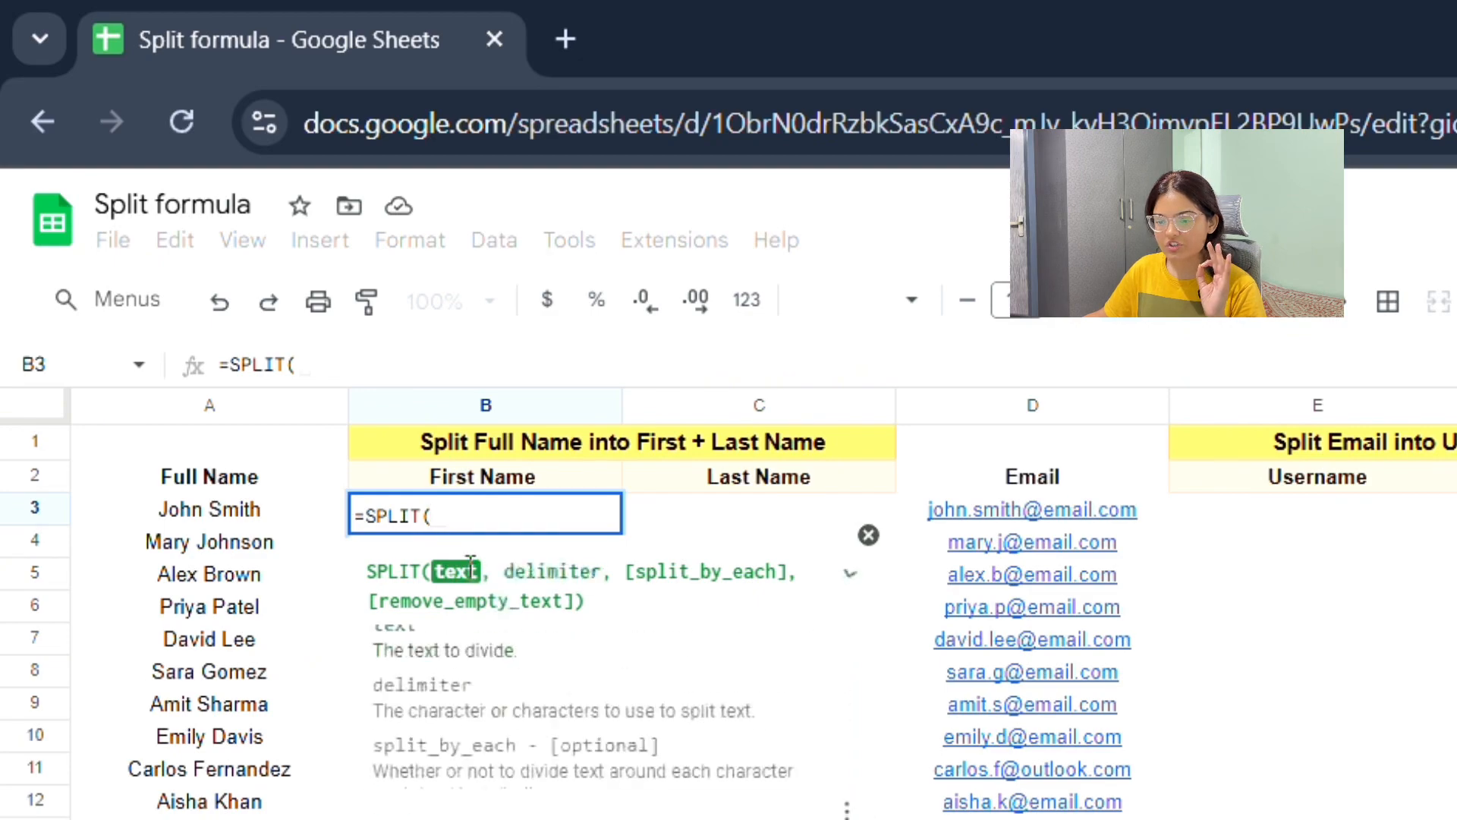
{"action": "left_click", "coordinate": [460, 512]}
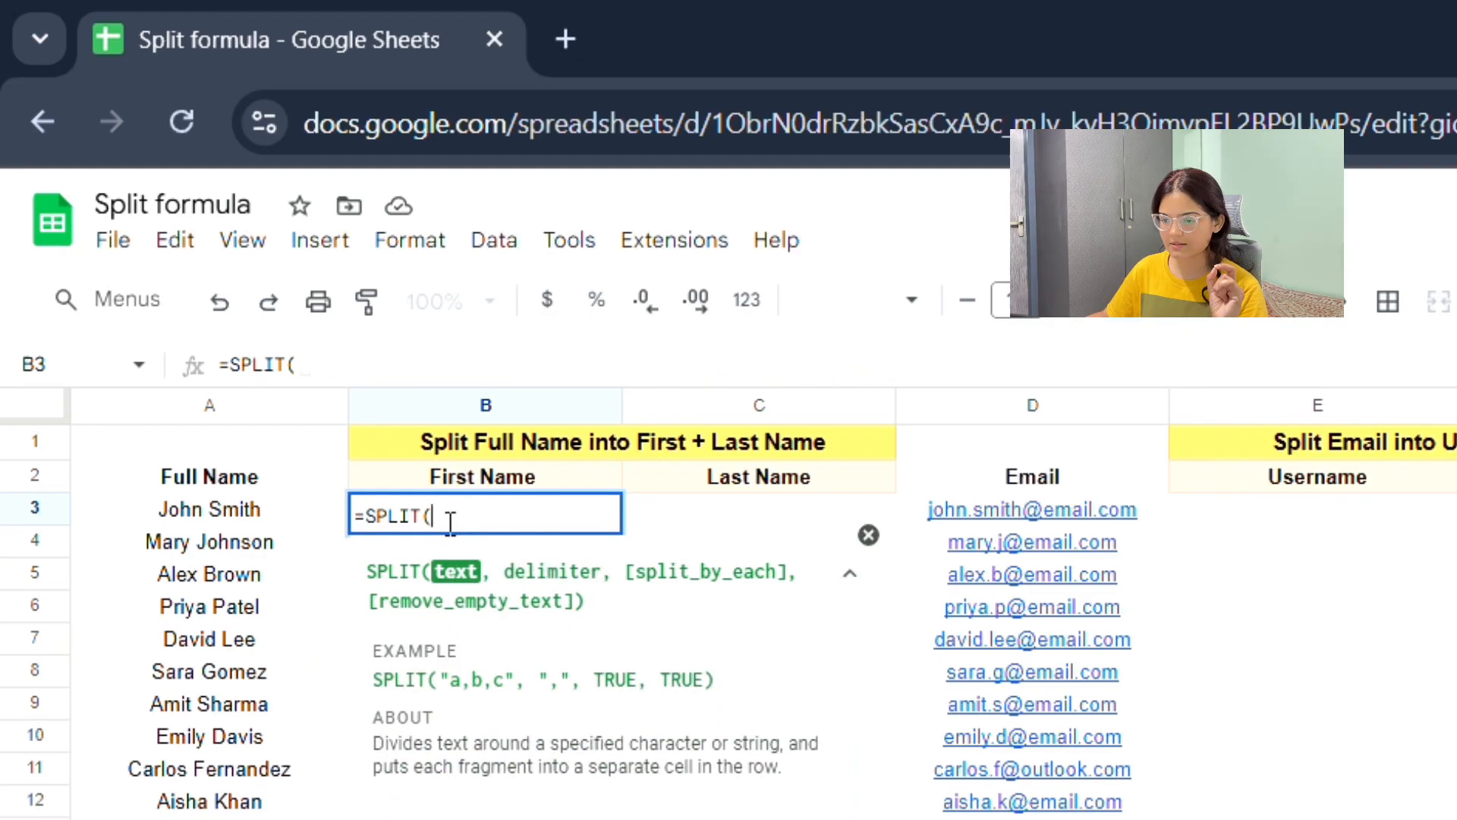
{"action": "left_click", "coordinate": [271, 512]}
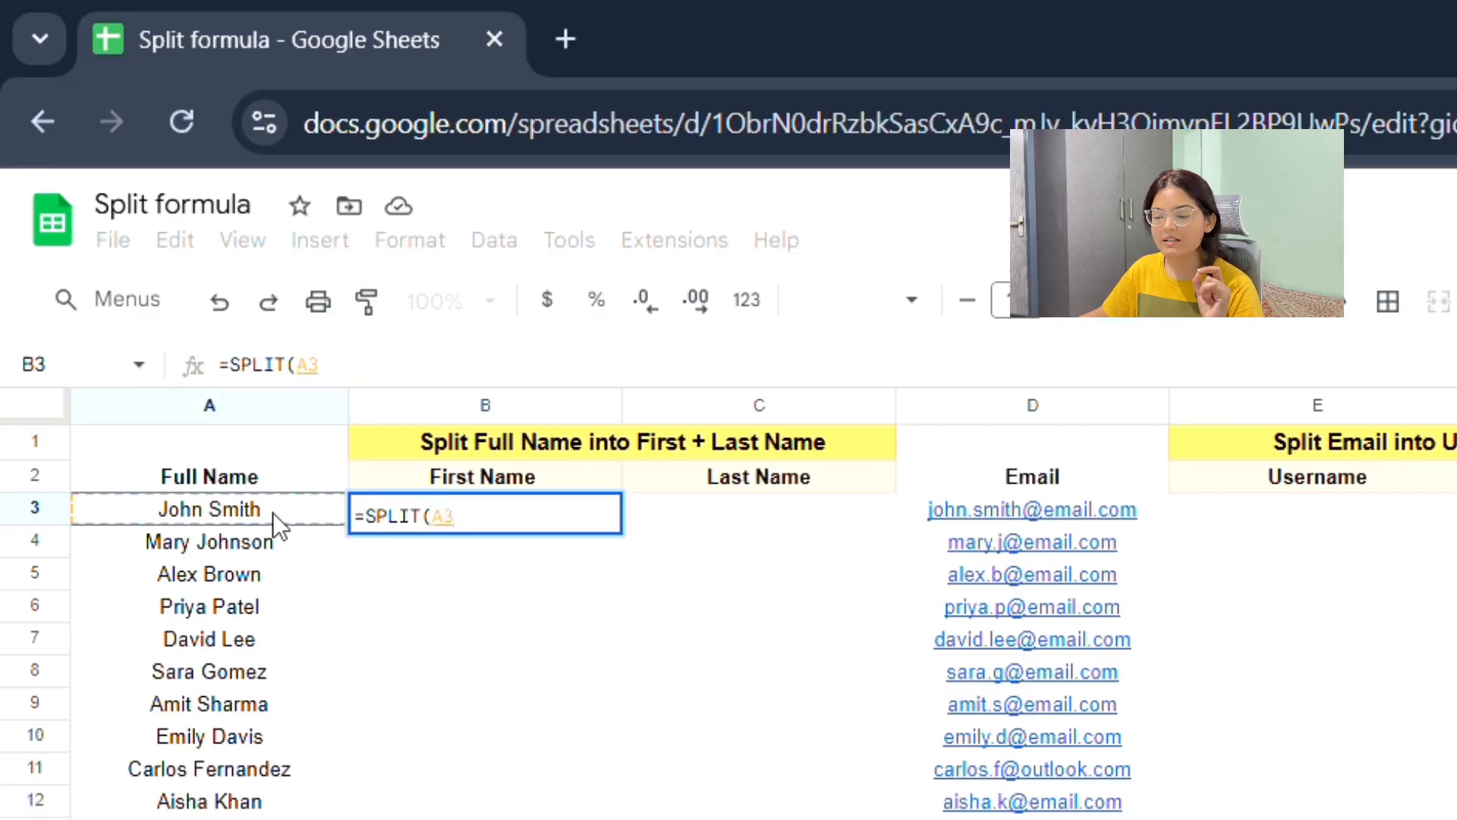
{"action": "type", "text": ","}
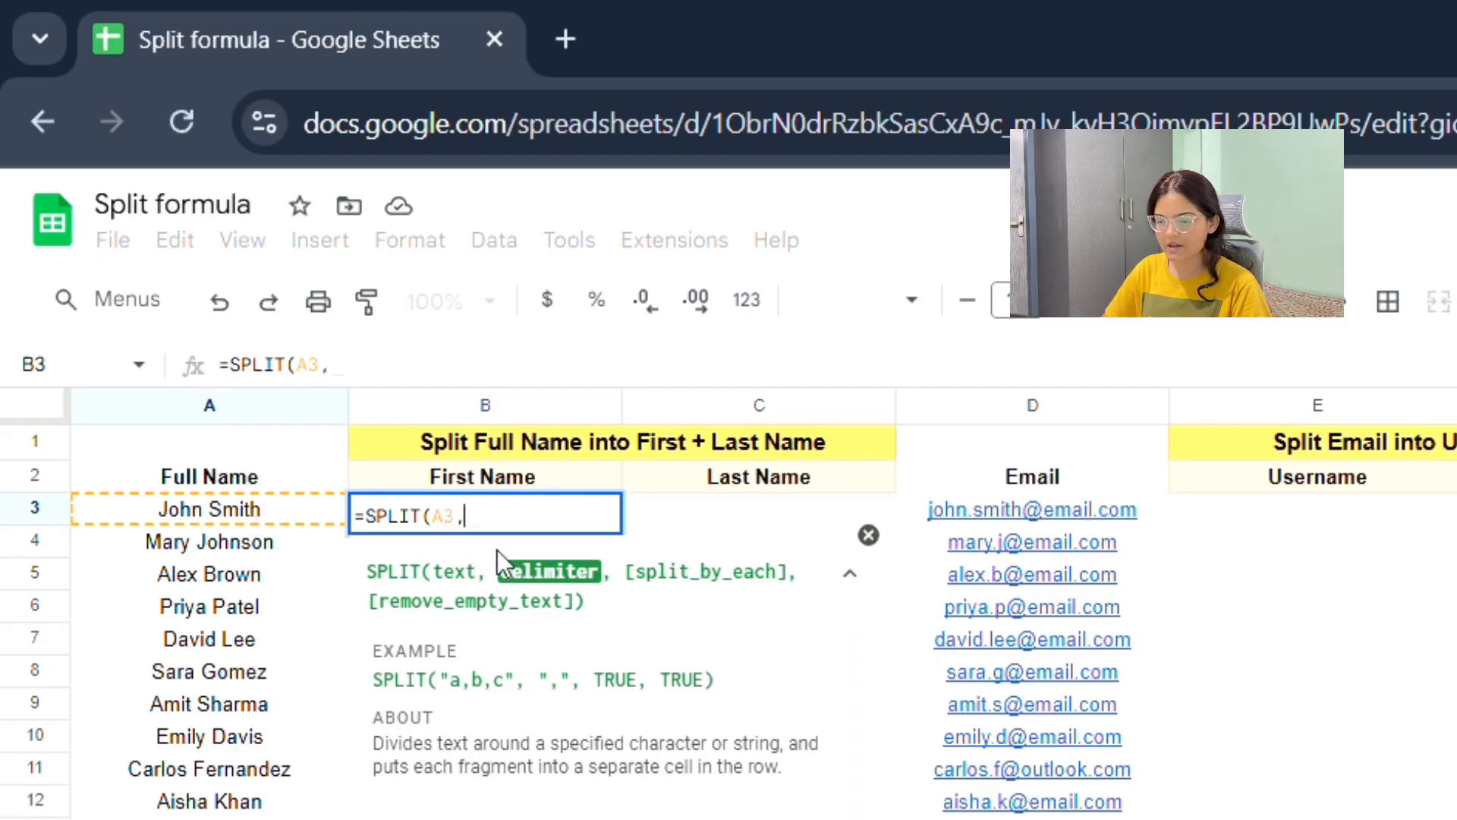
{"action": "type", "text": "\"\""}
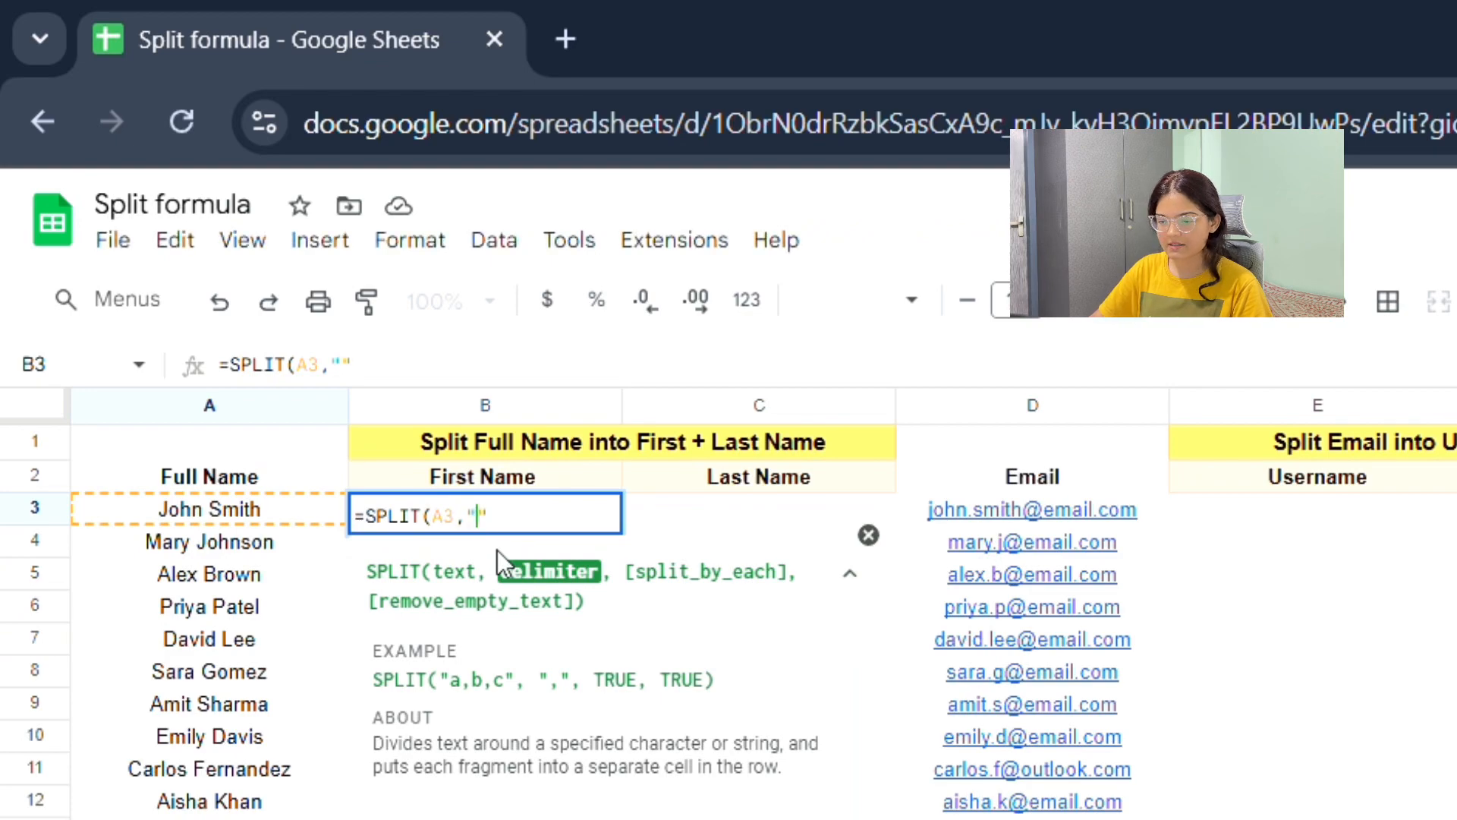
{"action": "type", "text": " \")"}
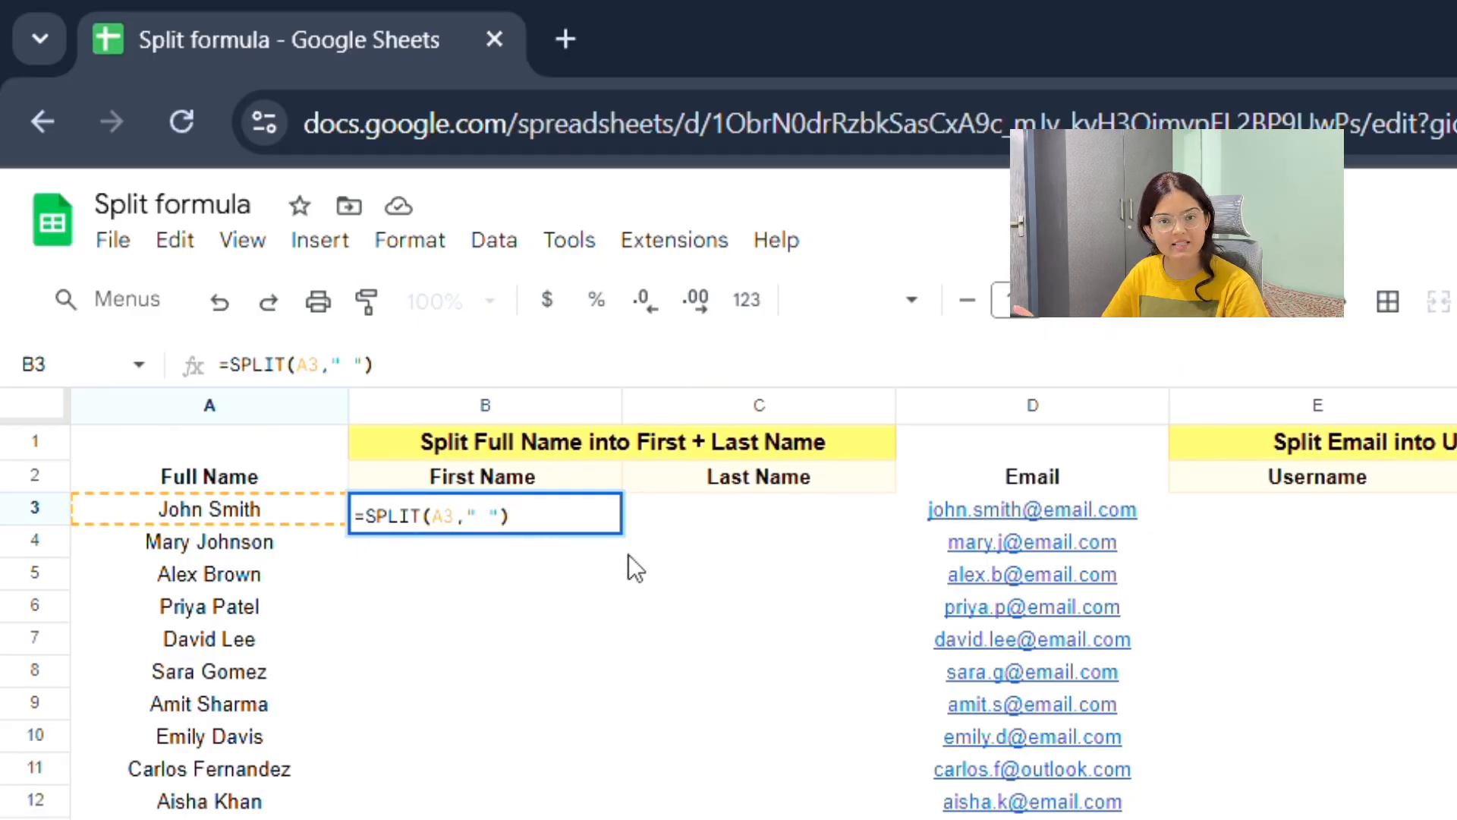
{"action": "key", "text": "Return"}
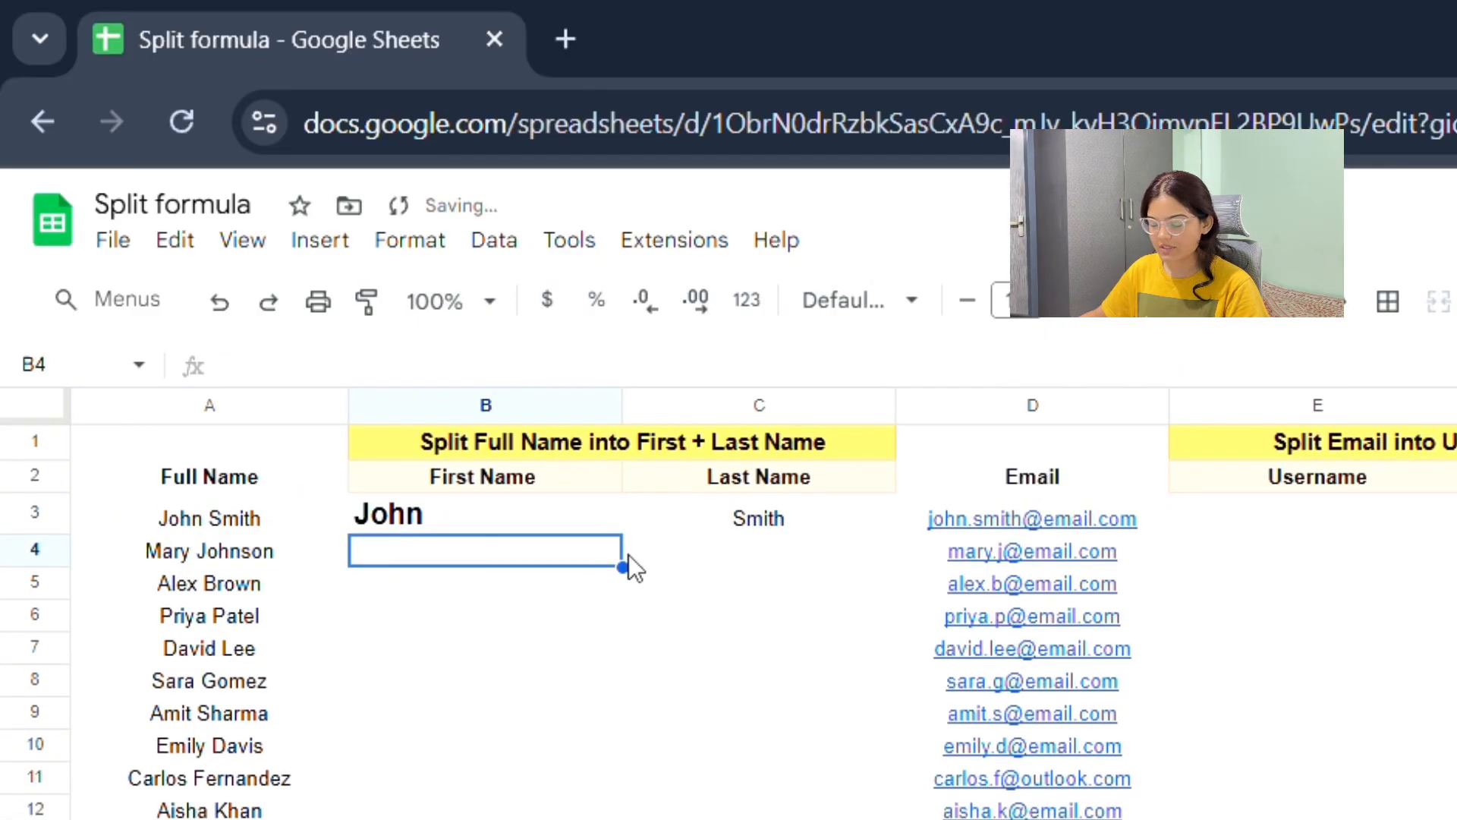
Step: Copy the cell formatting of C3 onto the first-name cell B3
{"action": "left_click", "coordinate": [456, 513]}
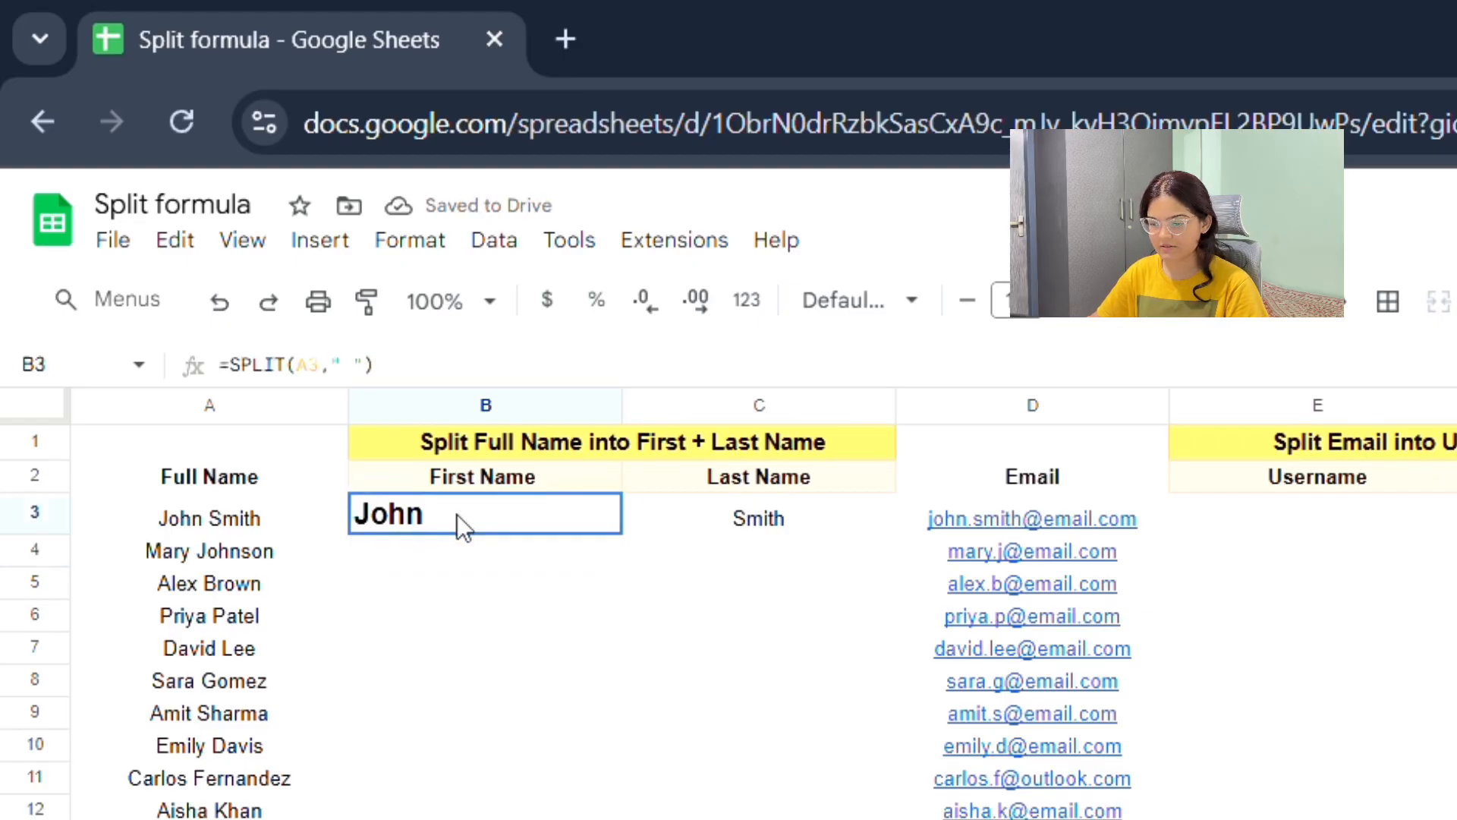
{"action": "key", "text": "shift+Right"}
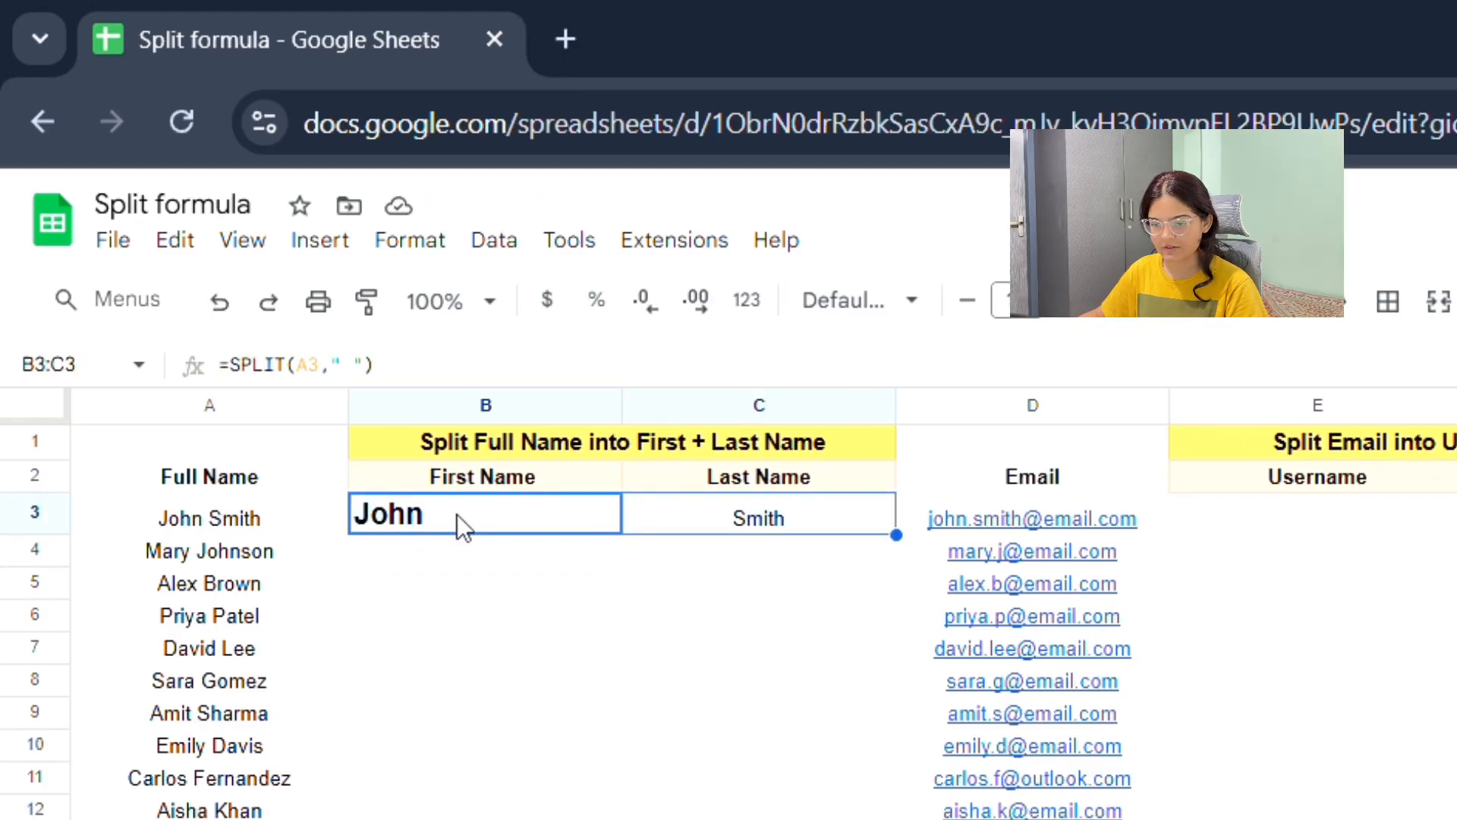
{"action": "left_click", "coordinate": [770, 526]}
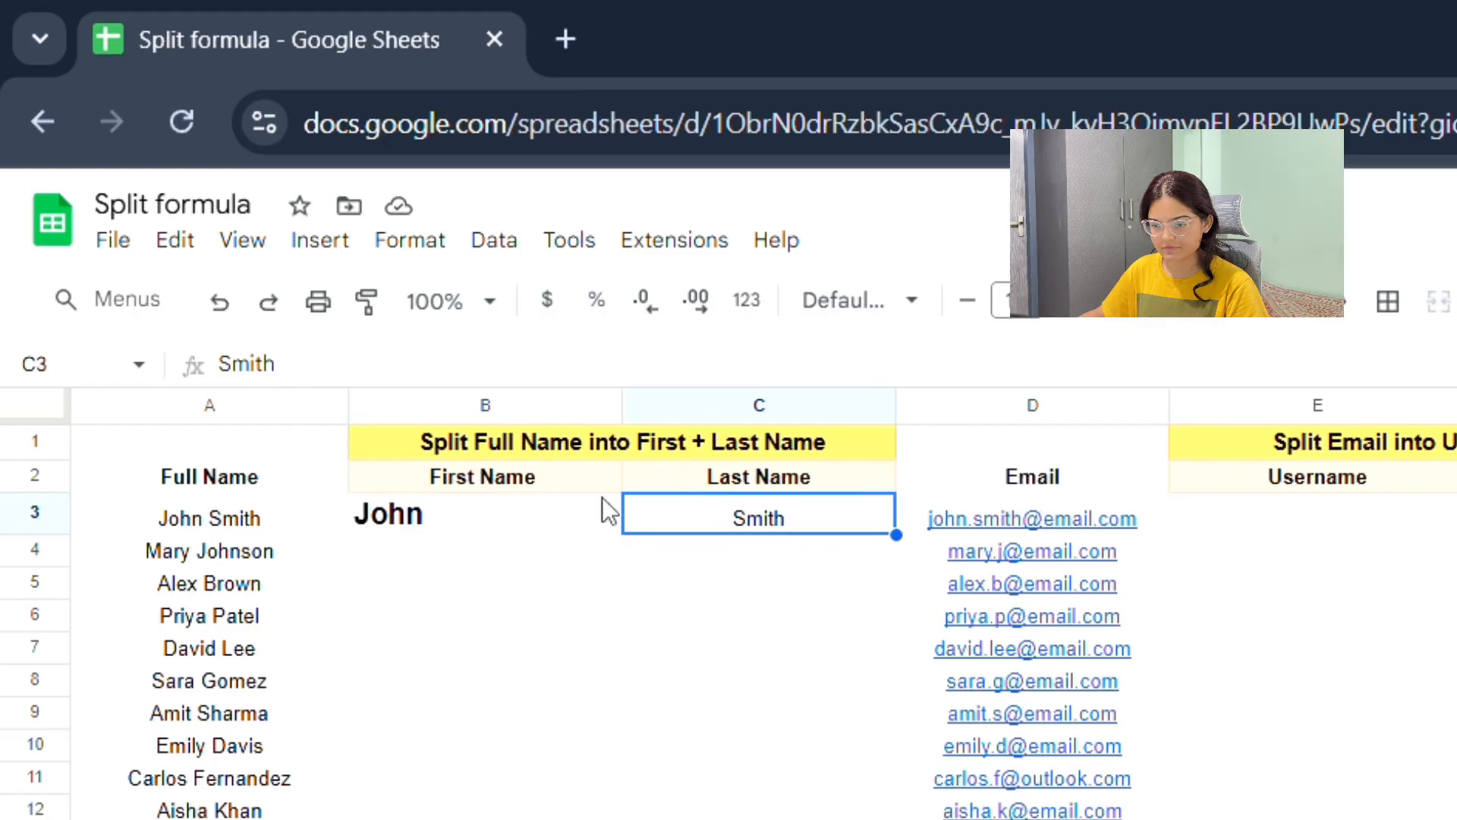
{"action": "left_click", "coordinate": [366, 301]}
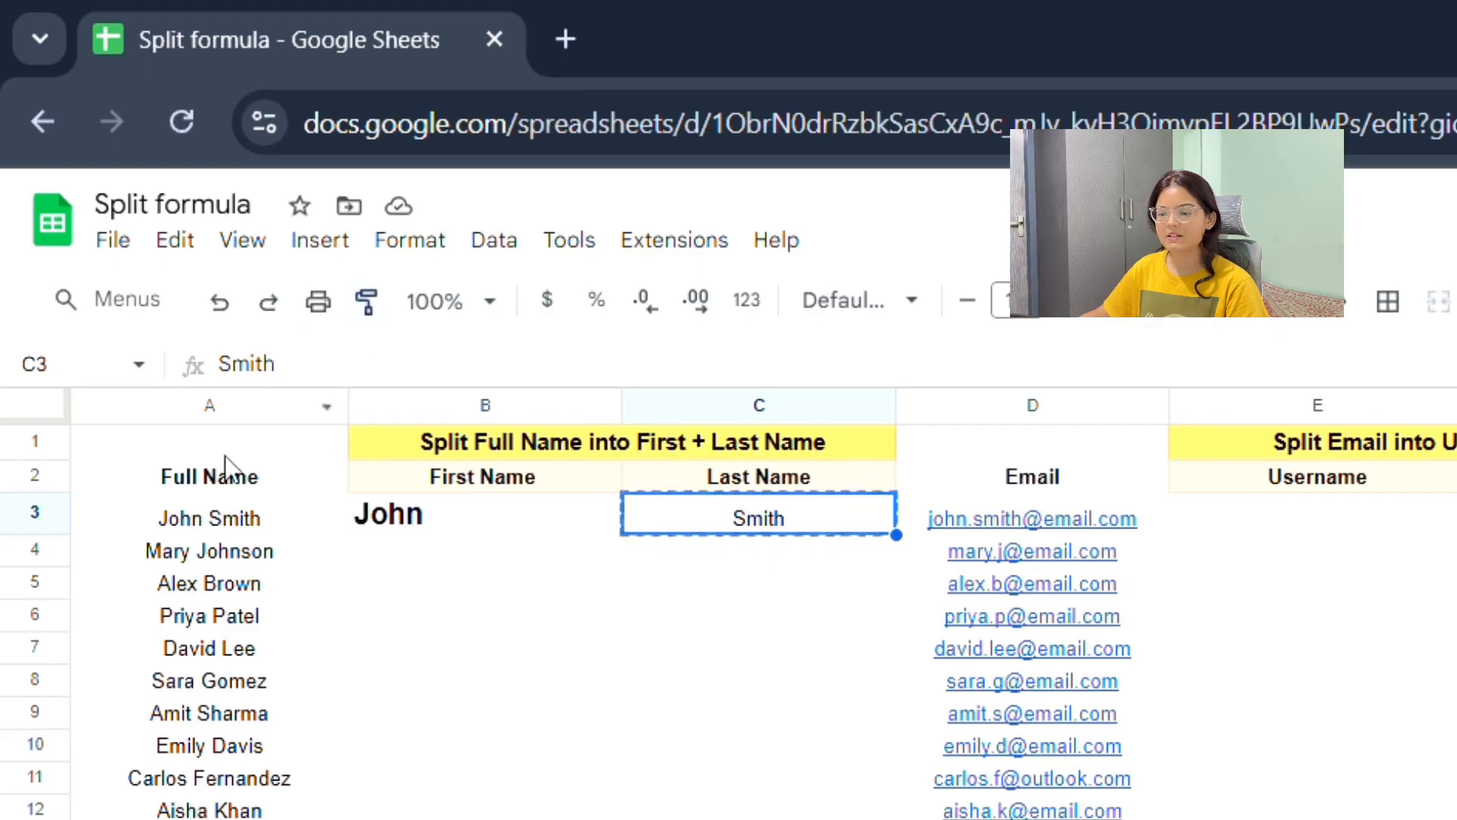
{"action": "left_click", "coordinate": [431, 515]}
{"action": "left_click", "coordinate": [530, 573]}
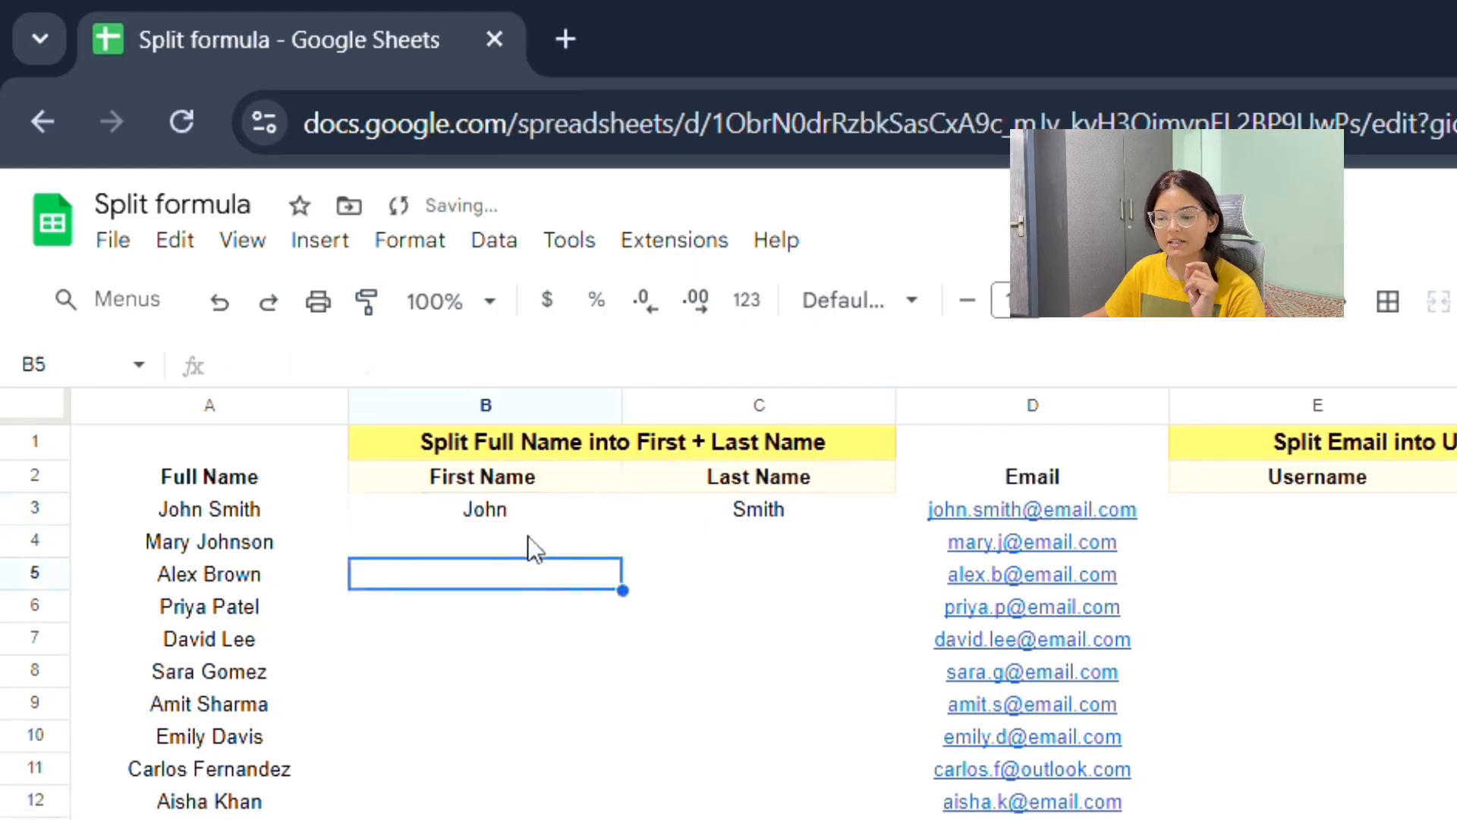
Step: Copy the split row B3:C3 and paste it over B3:C32 so every full name is split
{"action": "left_click", "coordinate": [535, 517]}
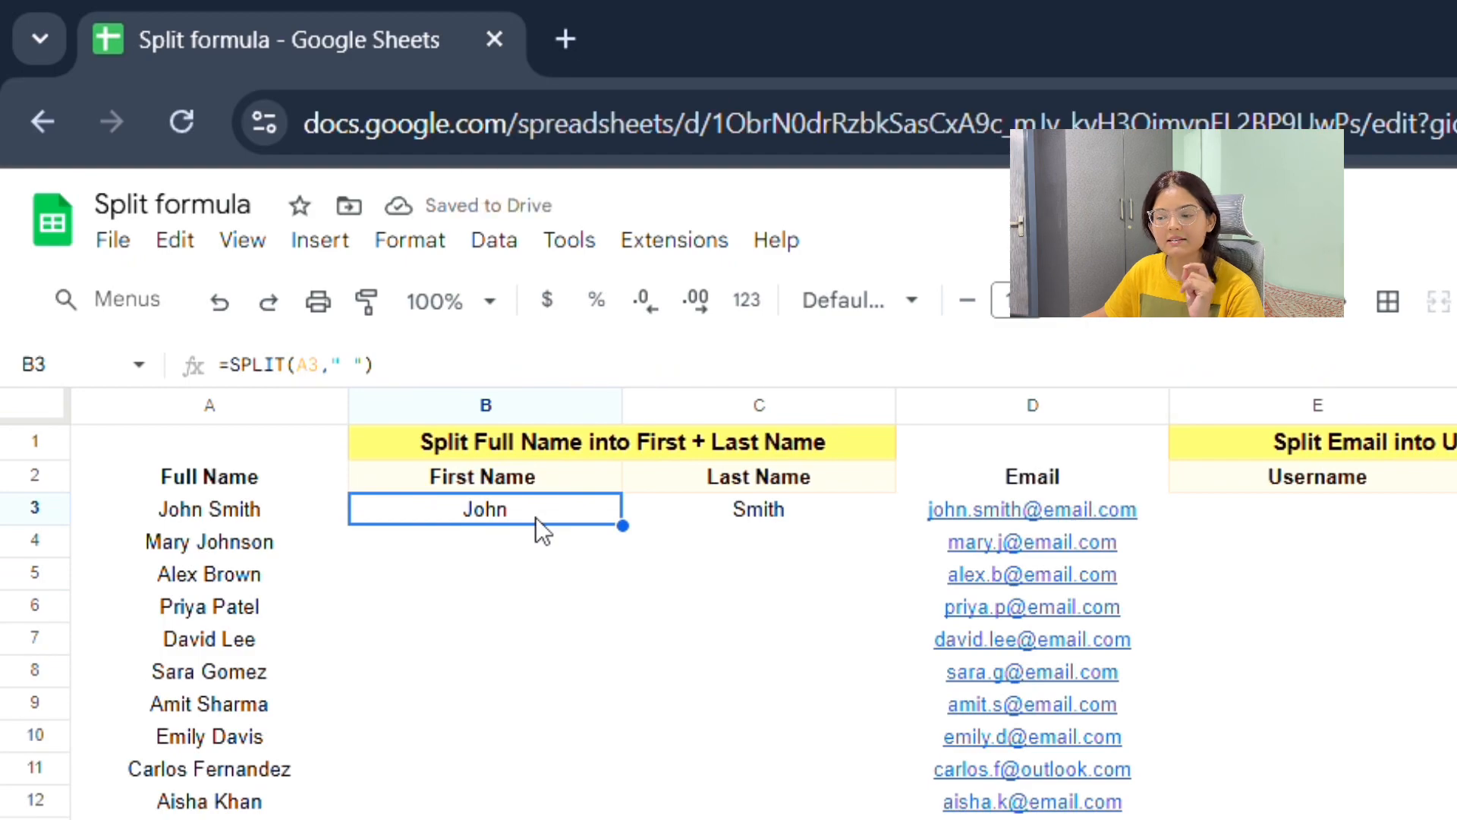
{"action": "left_click", "coordinate": [748, 518]}
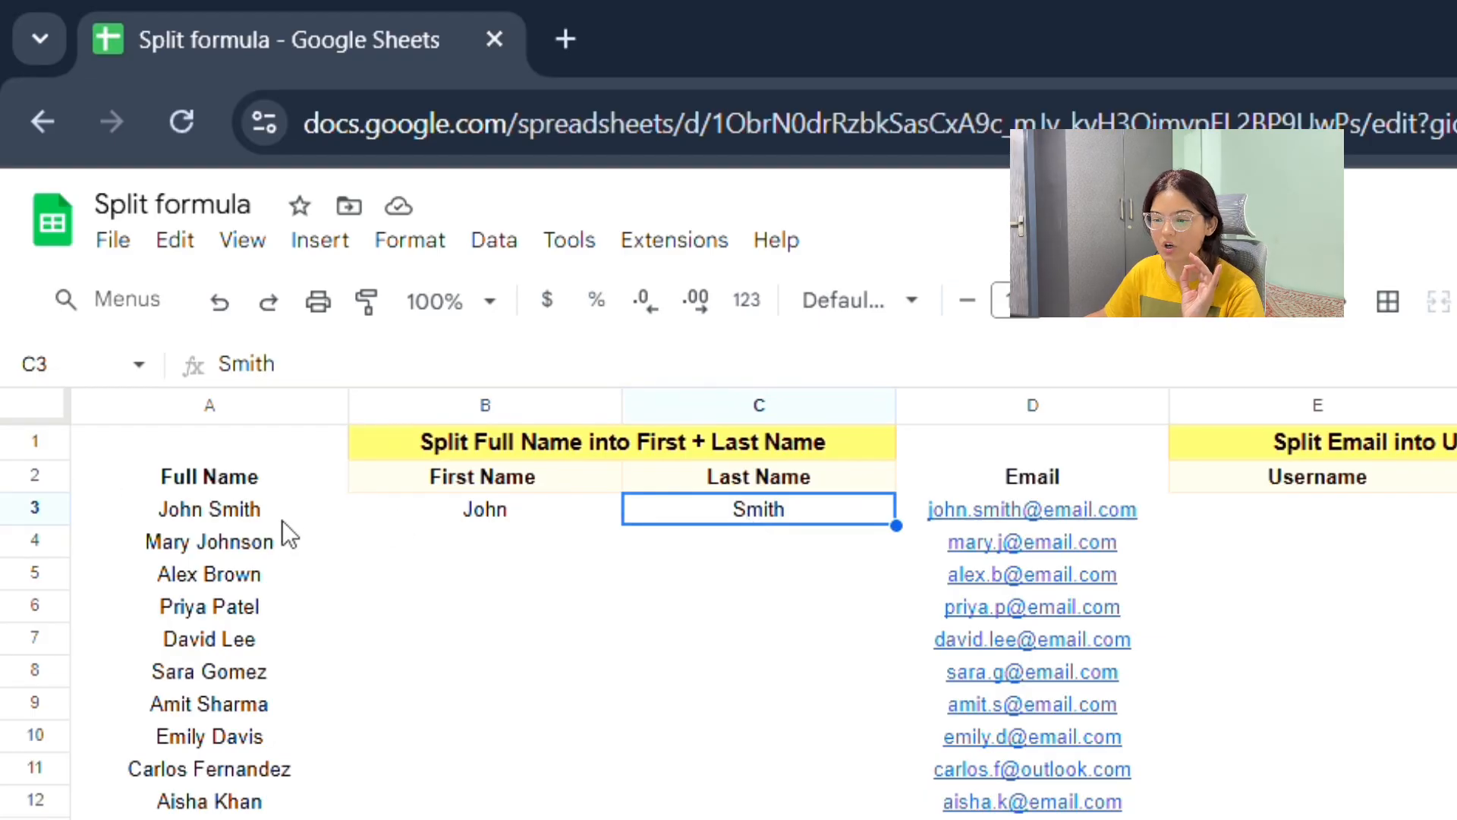
{"action": "left_click", "coordinate": [426, 519]}
{"action": "key", "text": "shift+Right"}
{"action": "key", "text": "ctrl+c"}
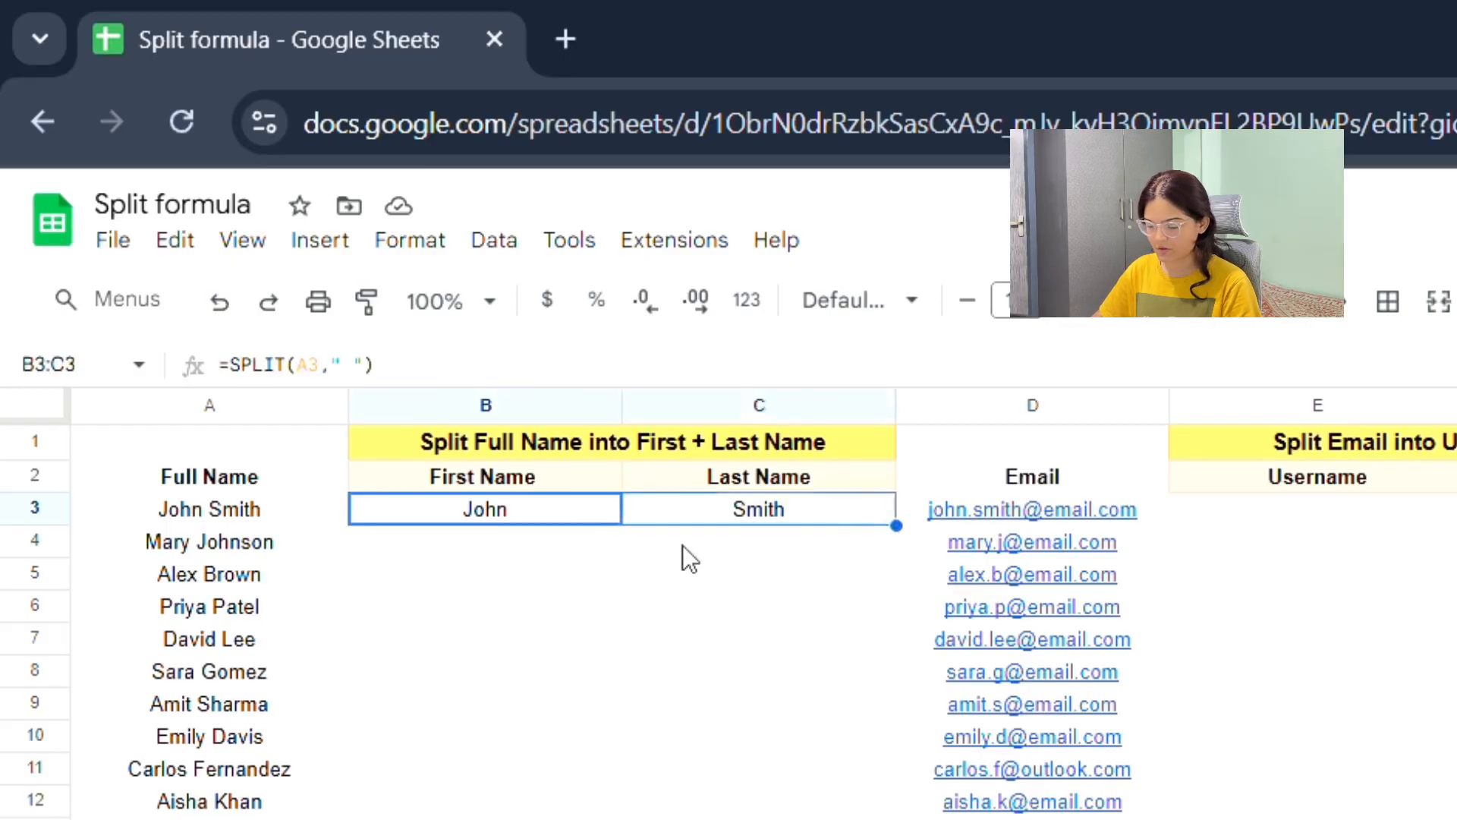
{"action": "key", "text": "Left"}
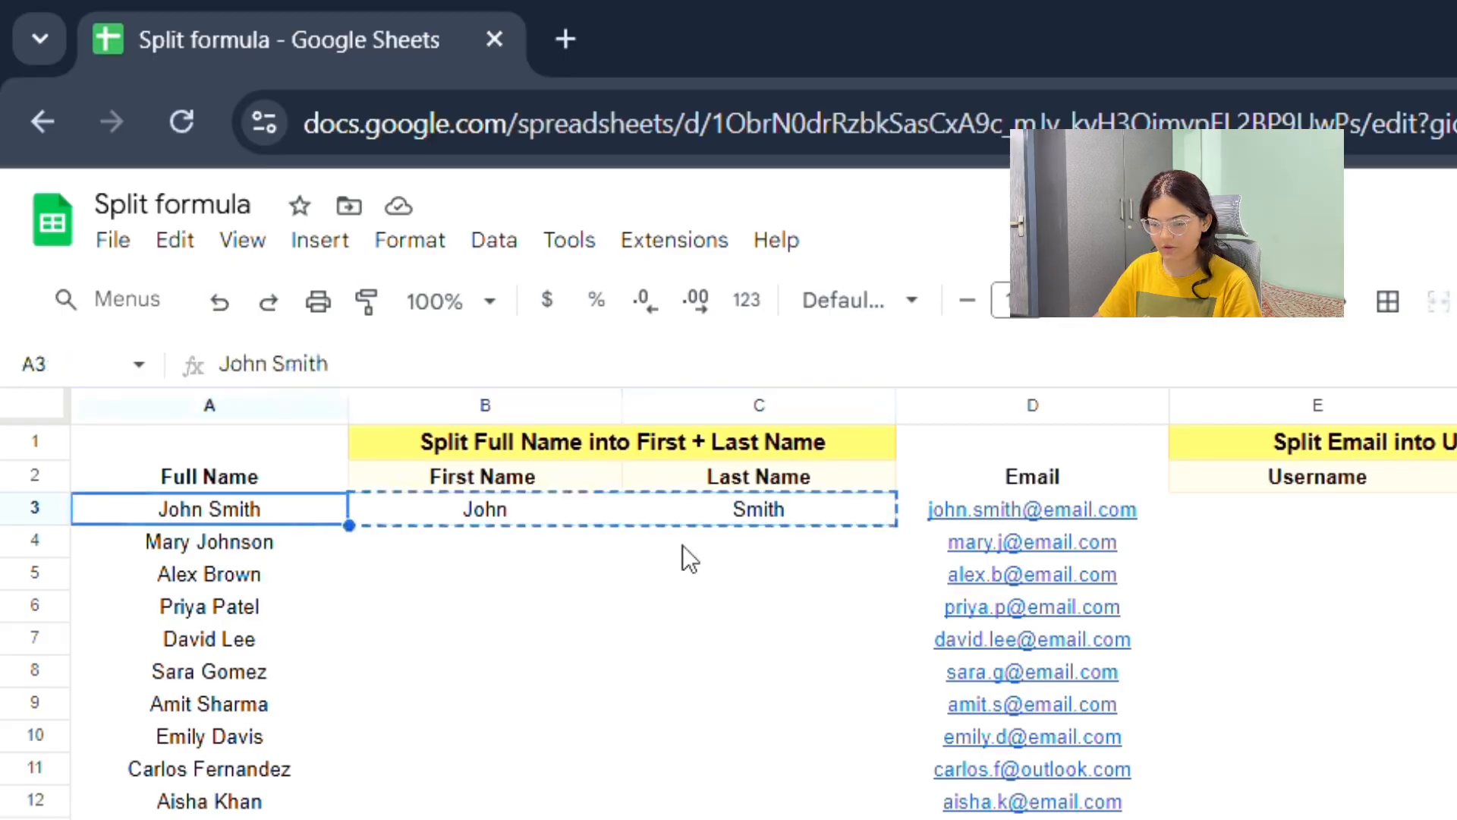
{"action": "key", "text": "ctrl+Down"}
{"action": "key", "text": "Right"}
{"action": "key", "text": "ctrl+shift+Up"}
{"action": "key", "text": "shift+Right"}
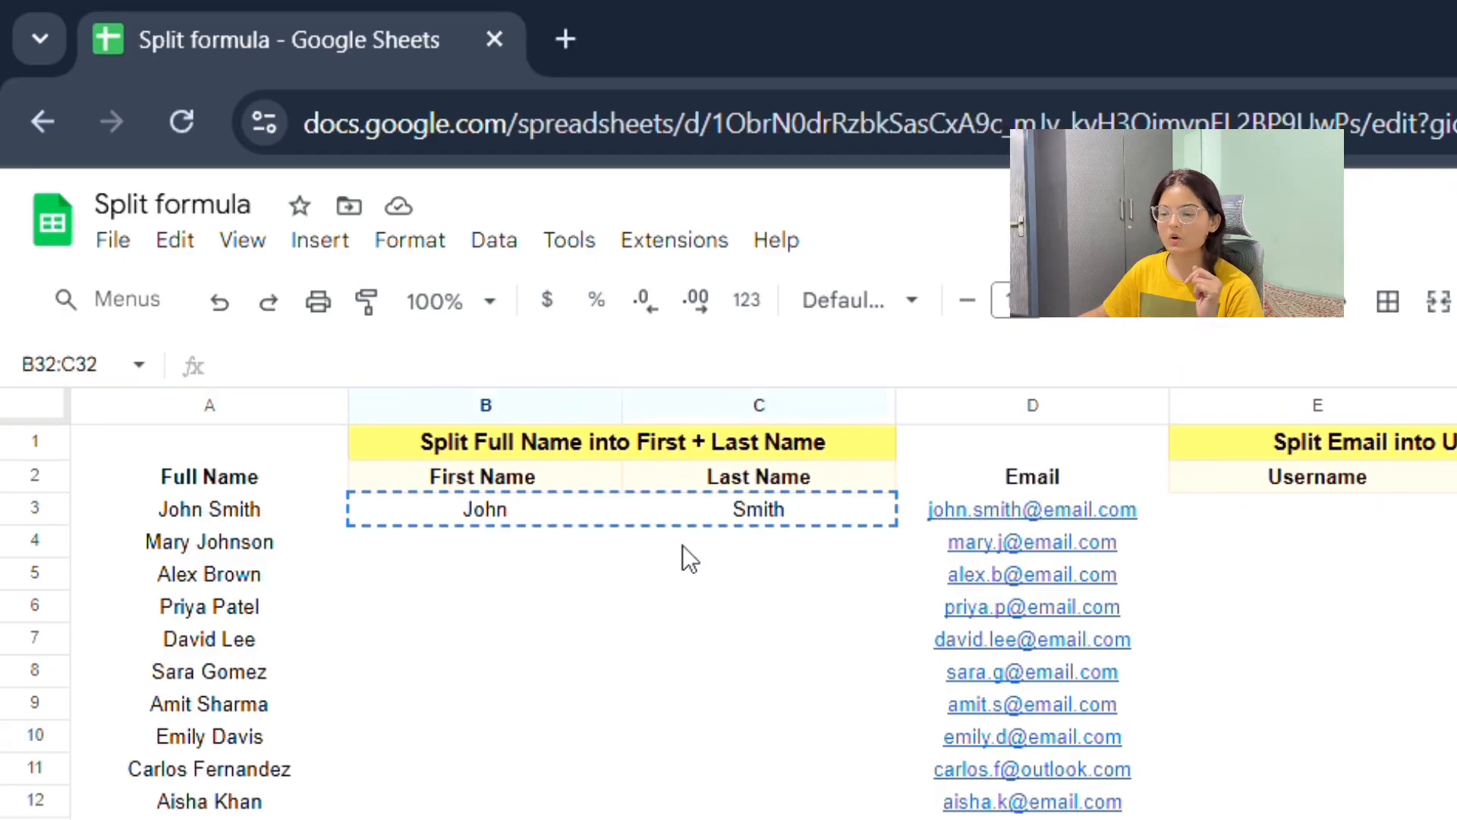
{"action": "key", "text": "ctrl+v"}
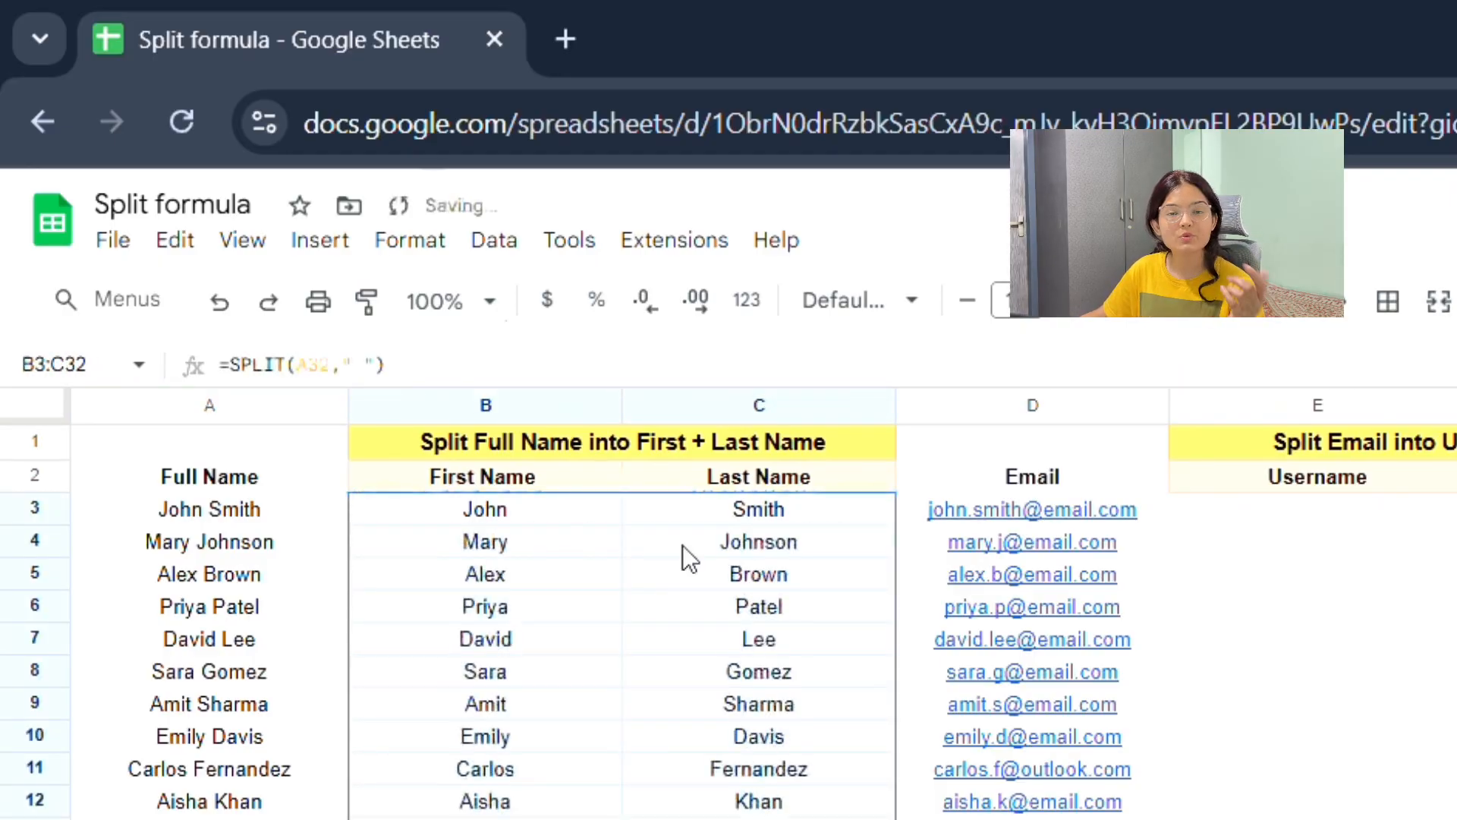
Step: Review the First Name formulas in column B, and compare the Email column with the Username and Domain headings
{"action": "left_click", "coordinate": [412, 675]}
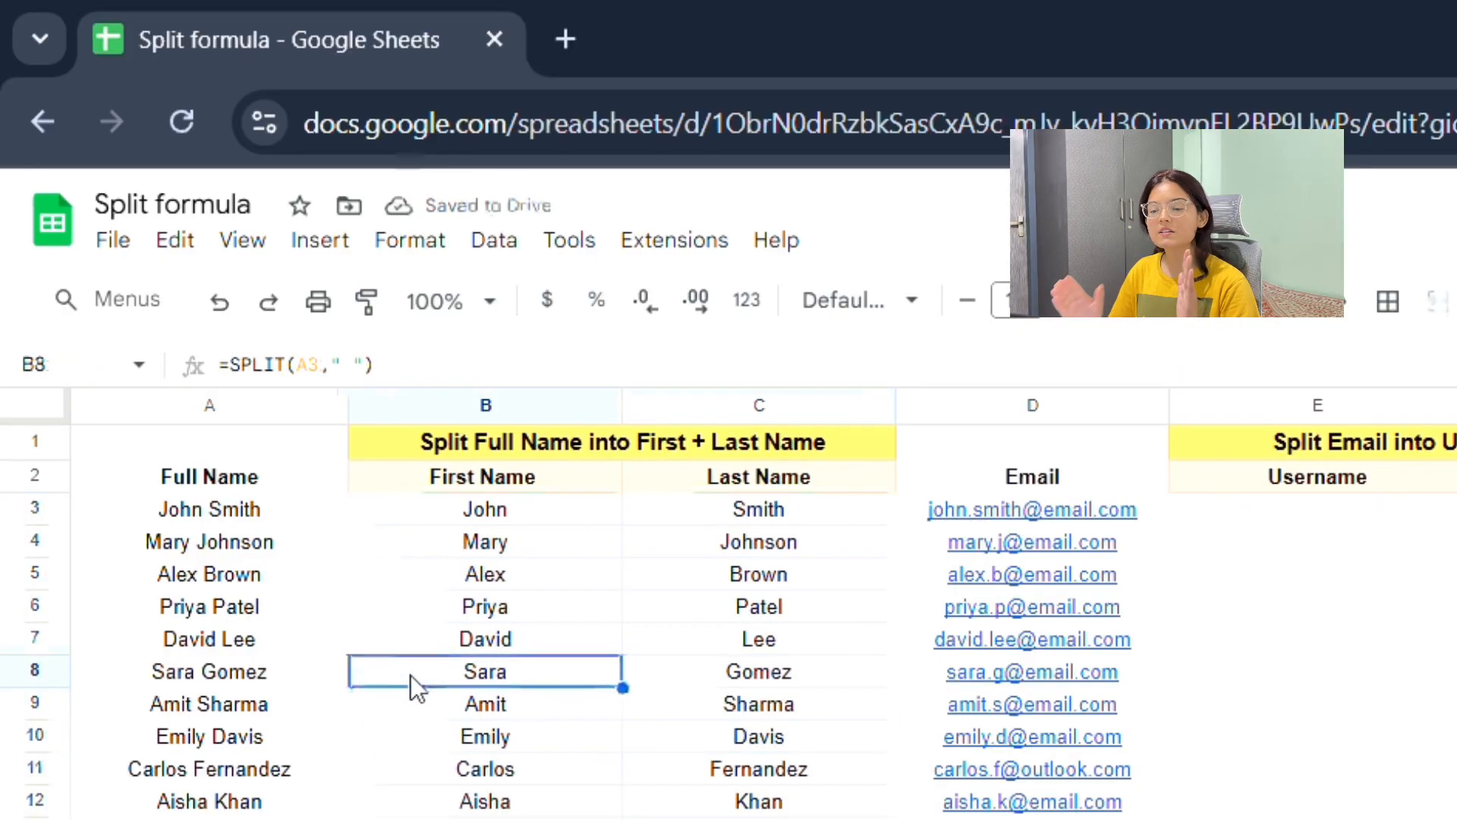
{"action": "left_click", "coordinate": [481, 588]}
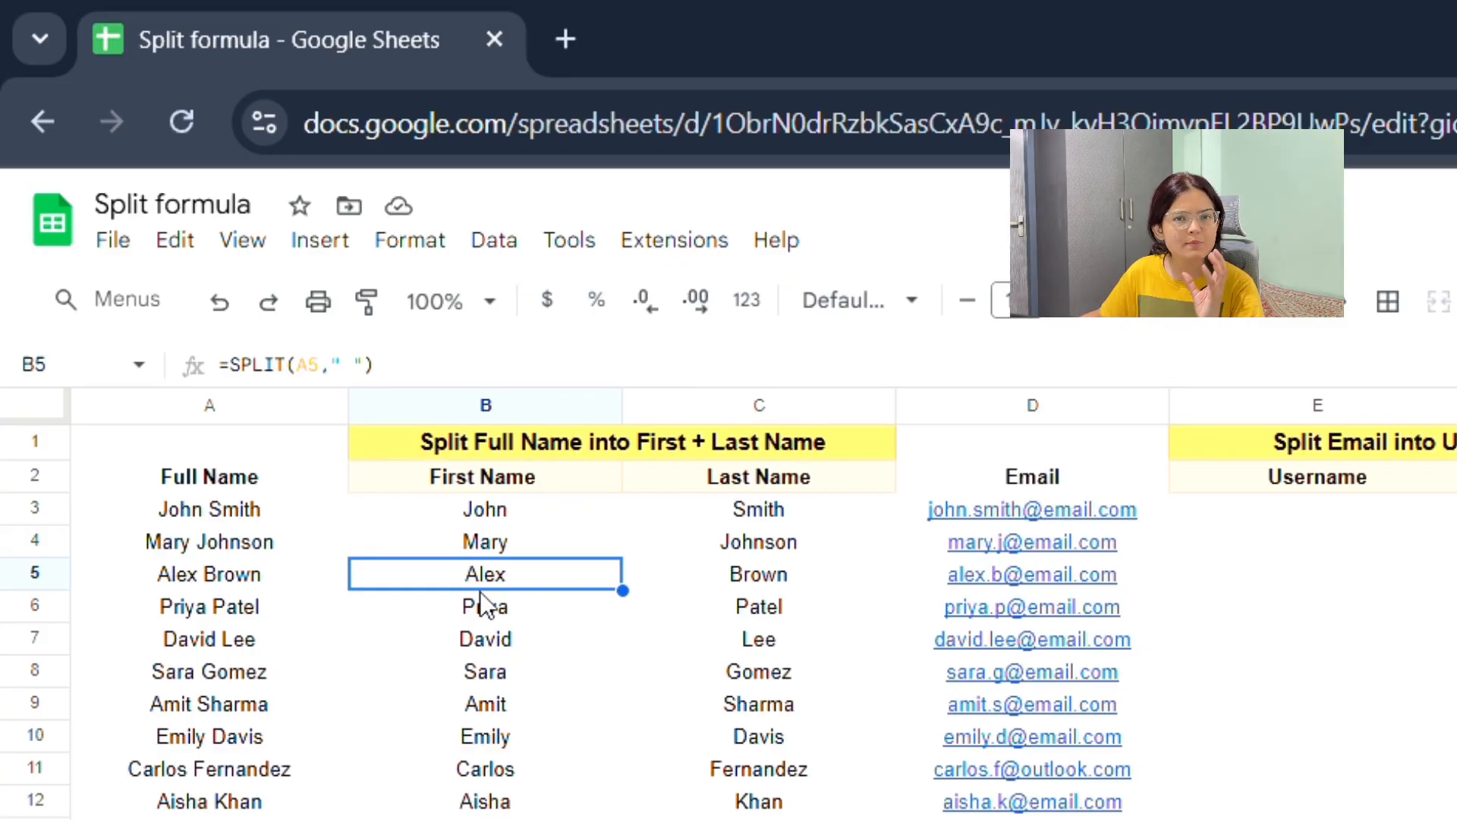
{"action": "left_click", "coordinate": [366, 714]}
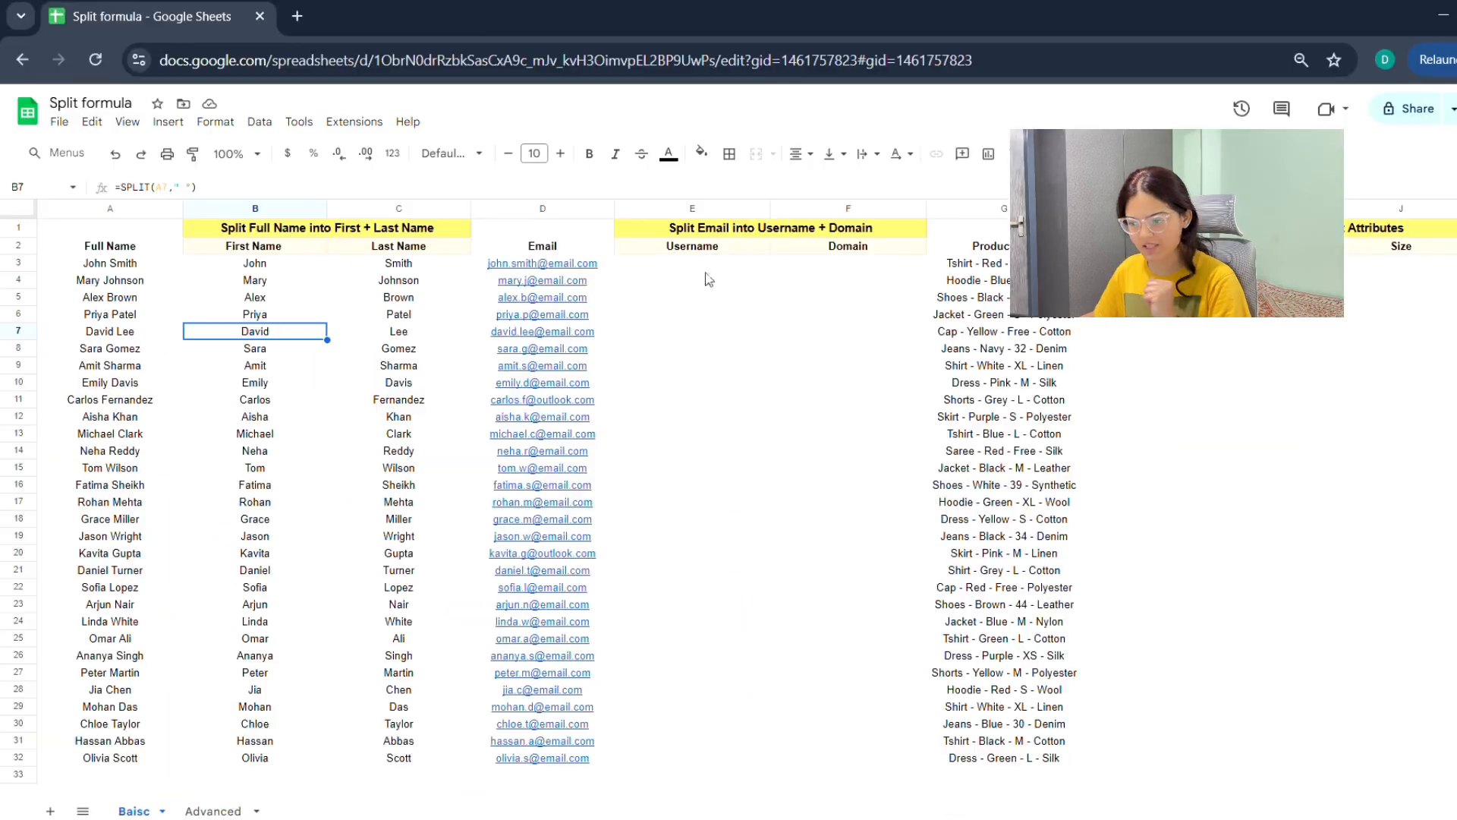
{"action": "left_click", "coordinate": [1347, 515]}
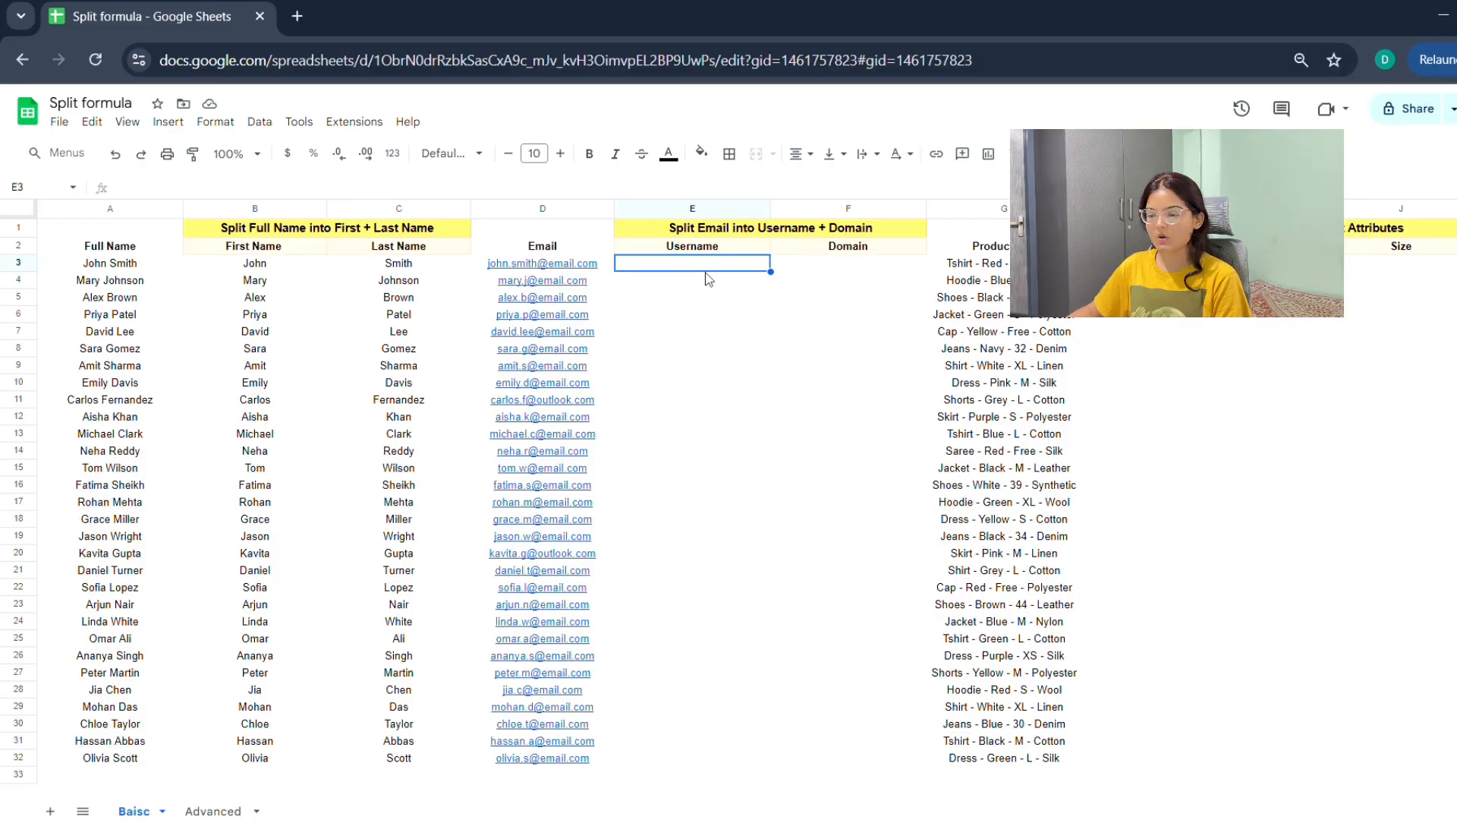
{"action": "left_click", "coordinate": [516, 208]}
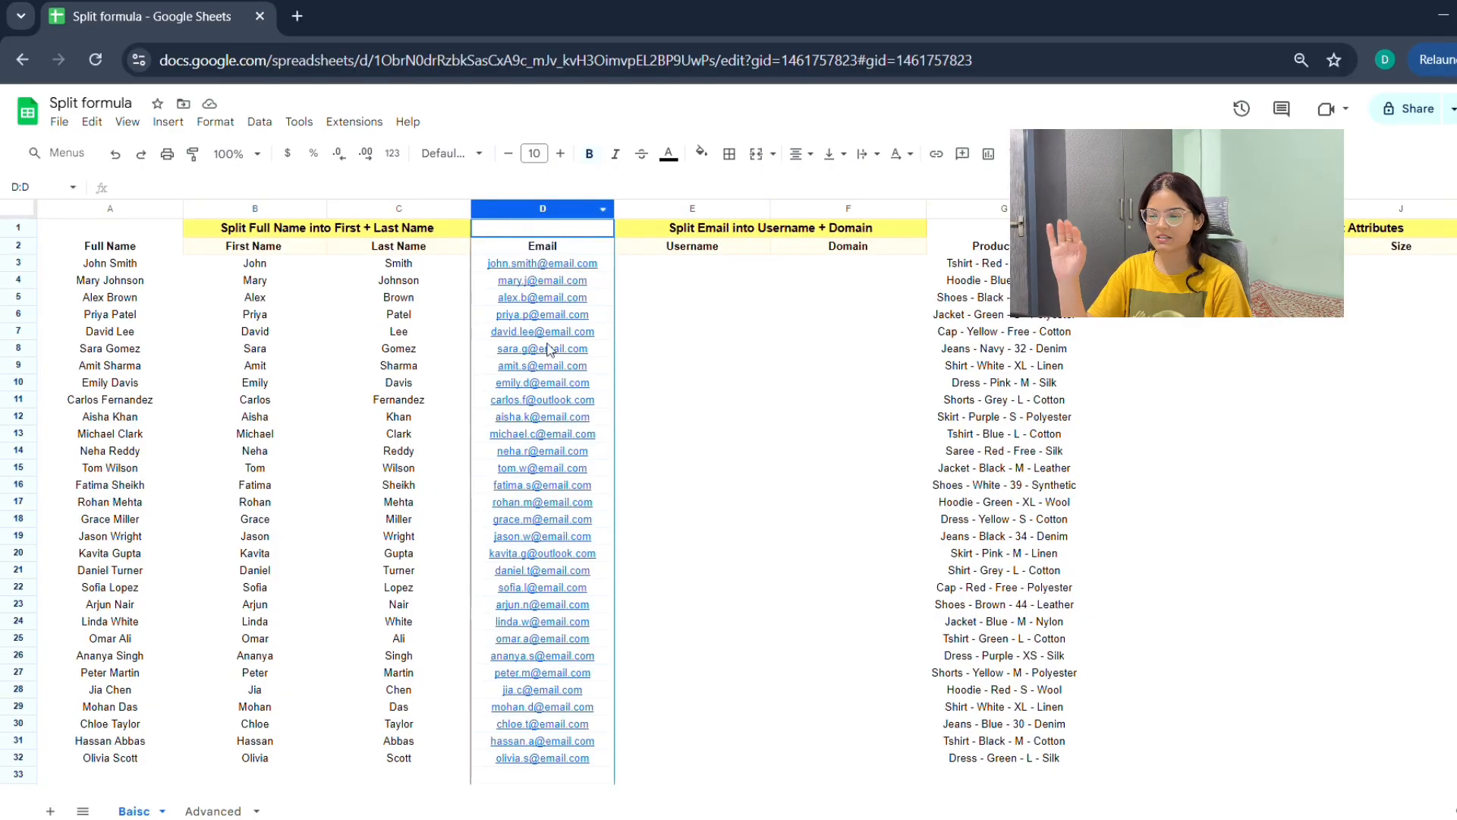
{"action": "mouse_move", "coordinate": [550, 349]}
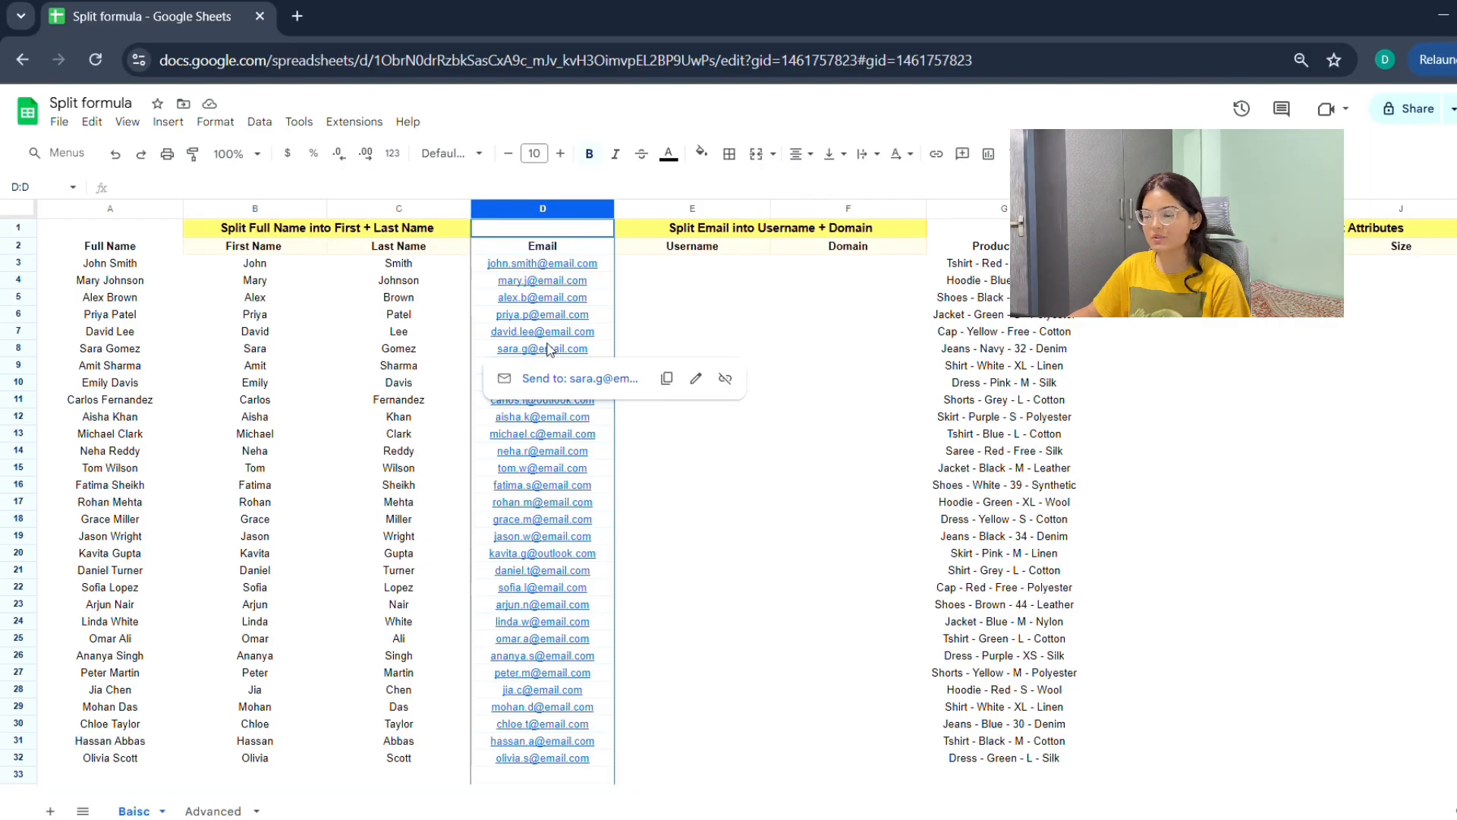
{"action": "left_click", "coordinate": [630, 250]}
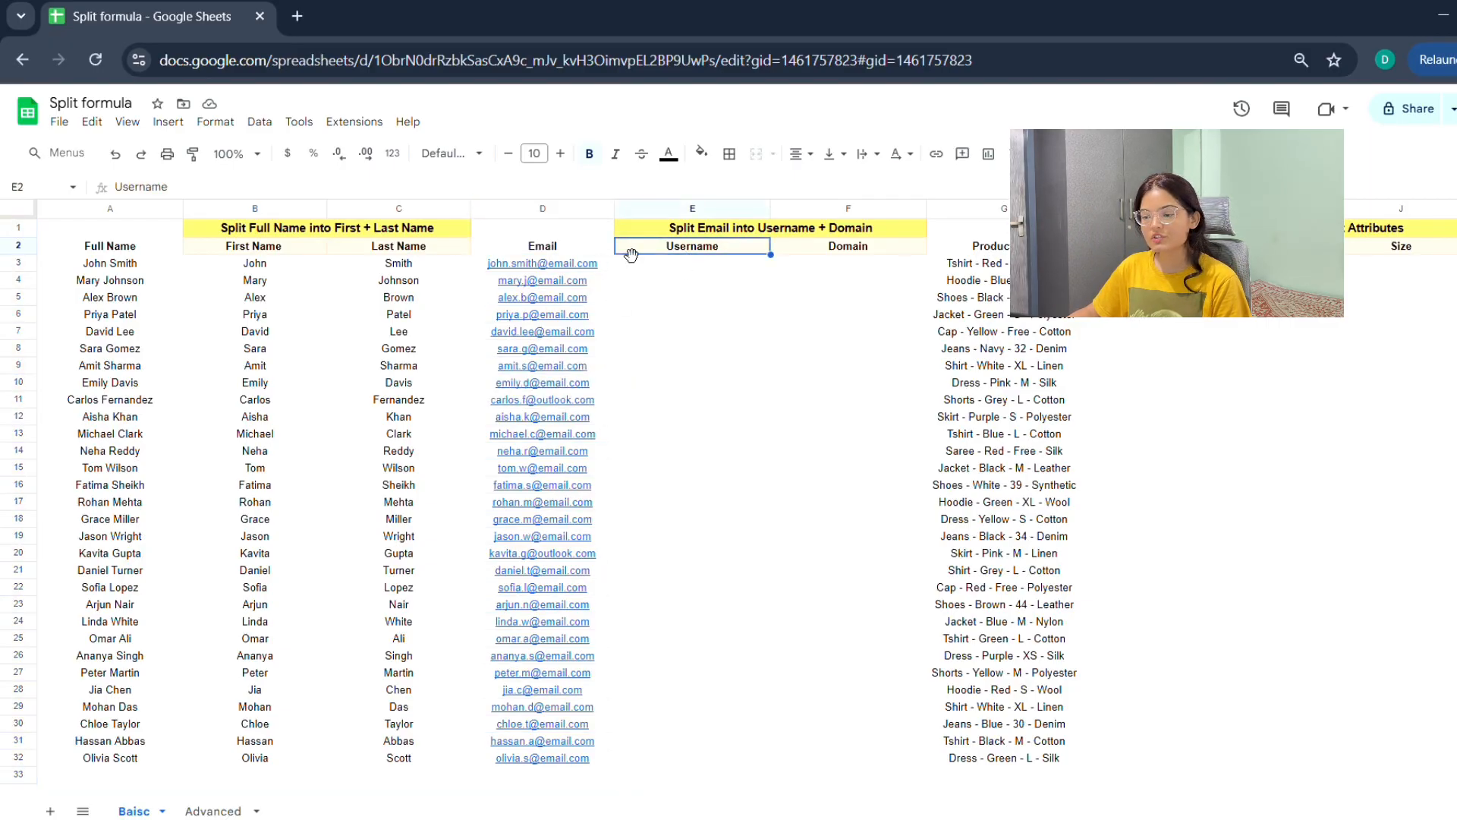
{"action": "mouse_move", "coordinate": [497, 265]}
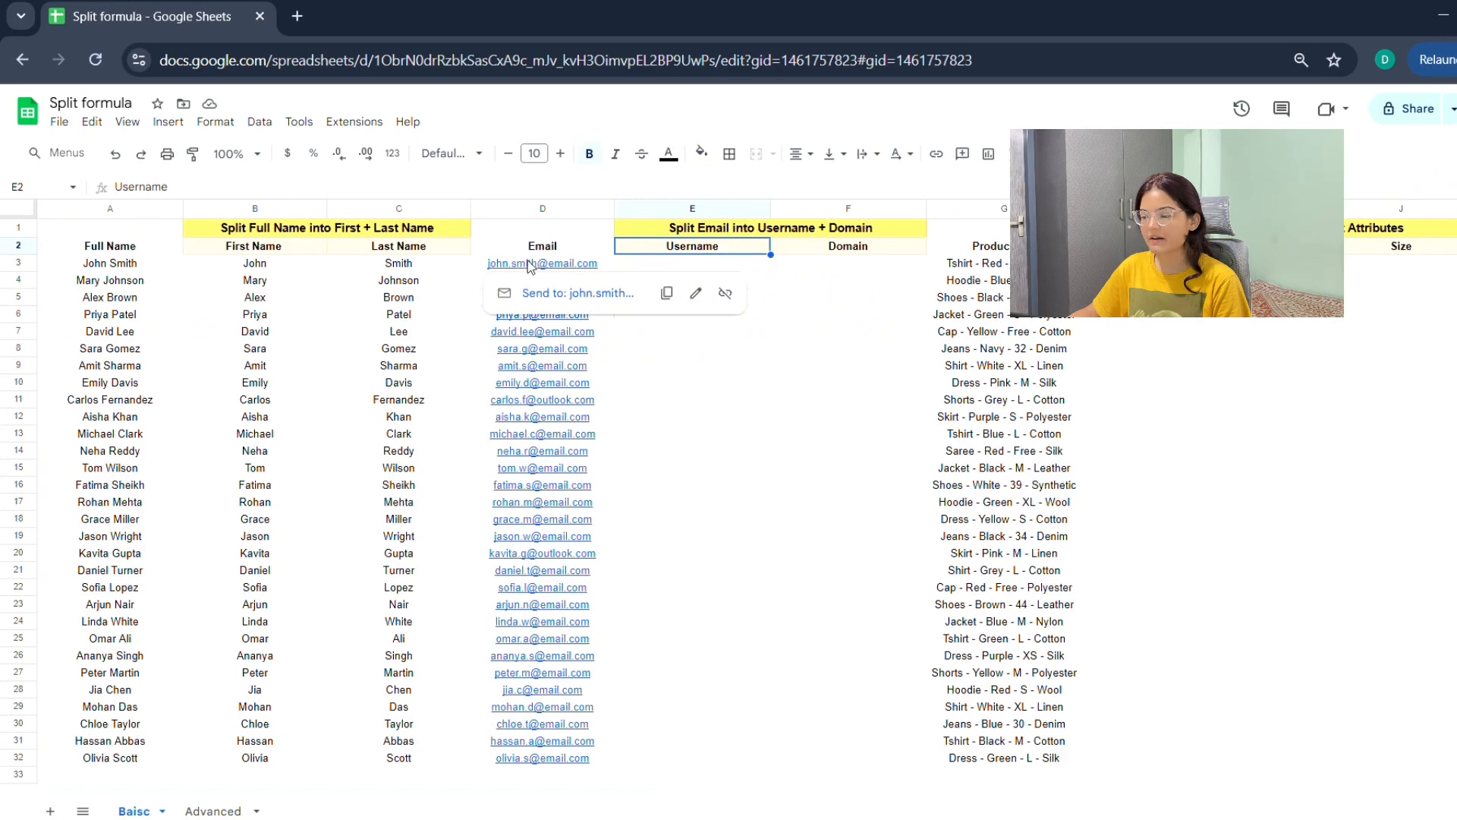
{"action": "left_click", "coordinate": [842, 250]}
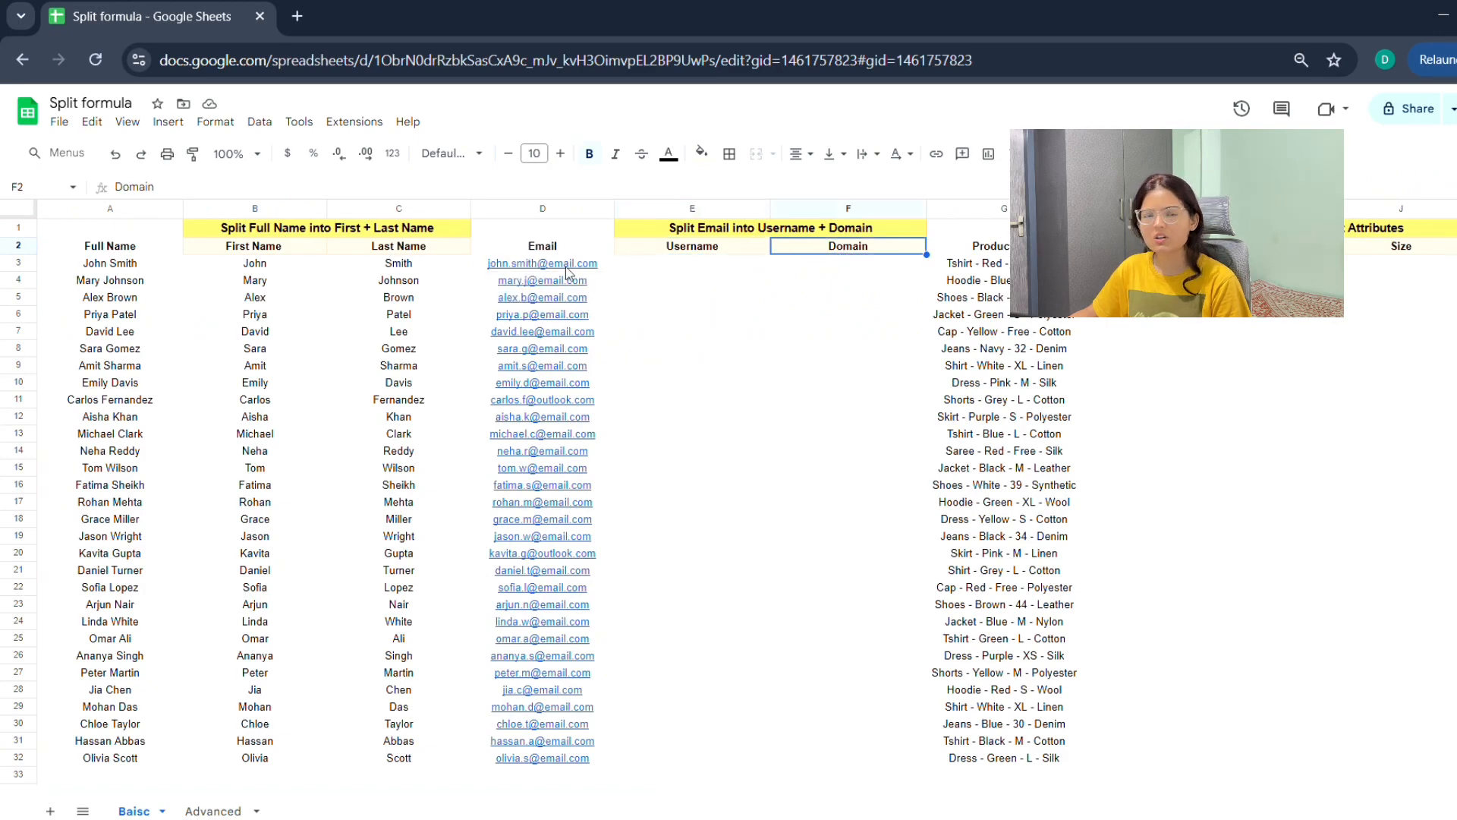
{"action": "mouse_move", "coordinate": [584, 271]}
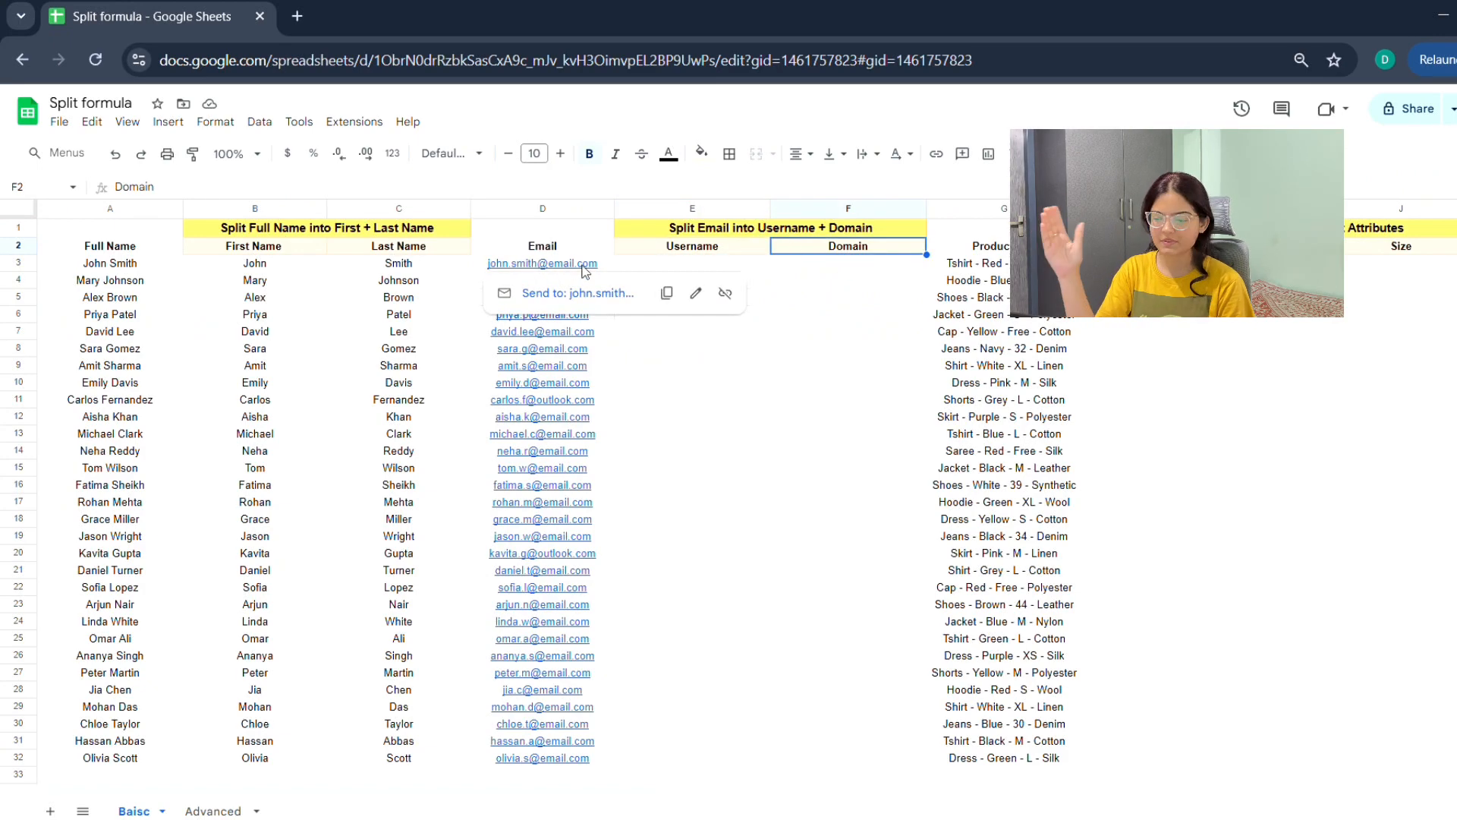
Step: Enter the formula =SPLIT(D3,"@") in E3 to split the email address at the @ sign
{"action": "left_click", "coordinate": [698, 248]}
{"action": "left_click", "coordinate": [671, 266]}
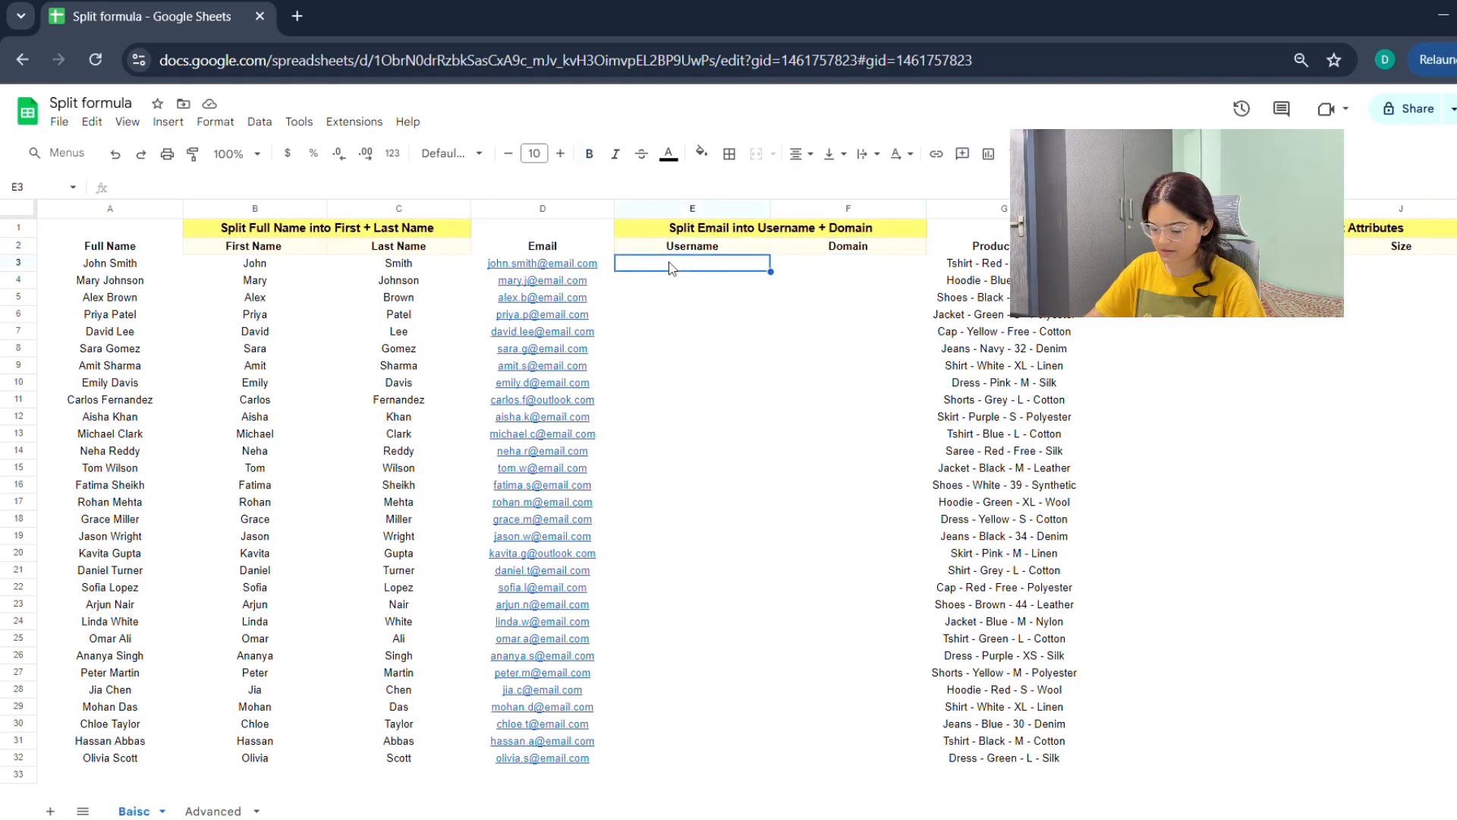
{"action": "type", "text": "=SPLIT("}
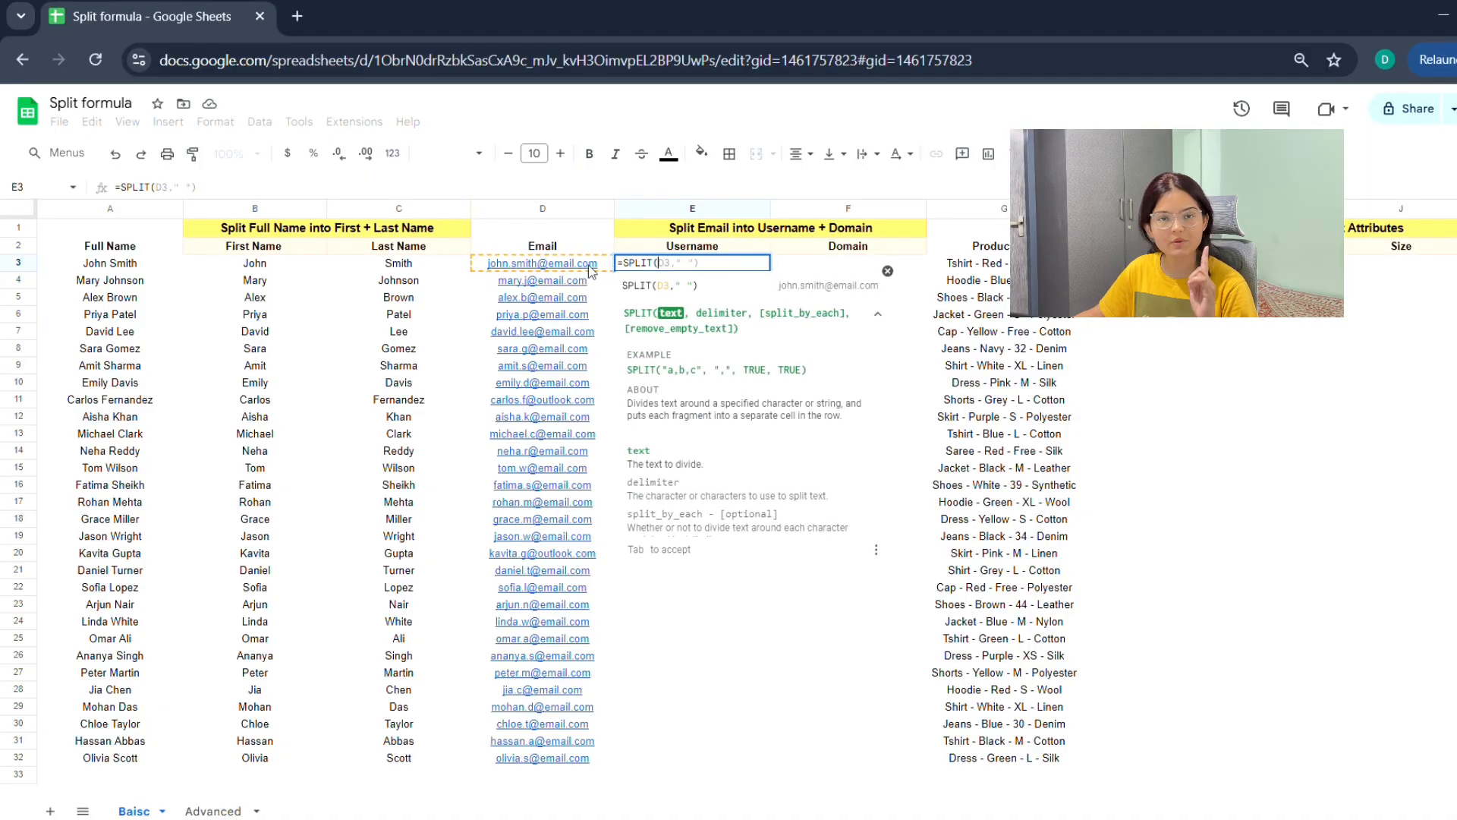
{"action": "key", "text": "BackSpace"}
{"action": "key", "text": "BackSpace"}
{"action": "key", "text": "BackSpace"}
{"action": "key", "text": "BackSpace"}
{"action": "key", "text": "BackSpace"}
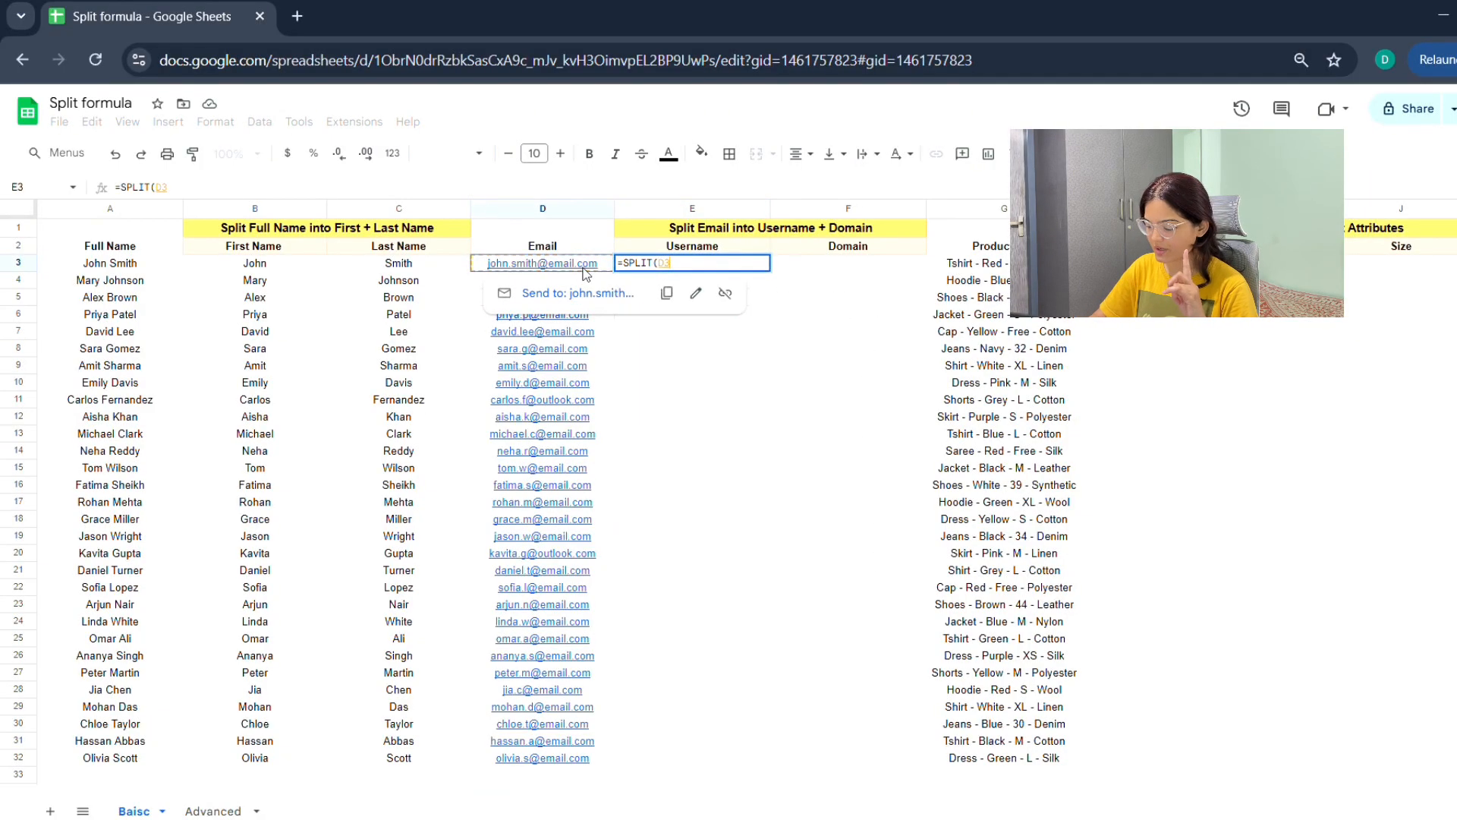
{"action": "type", "text": ","}
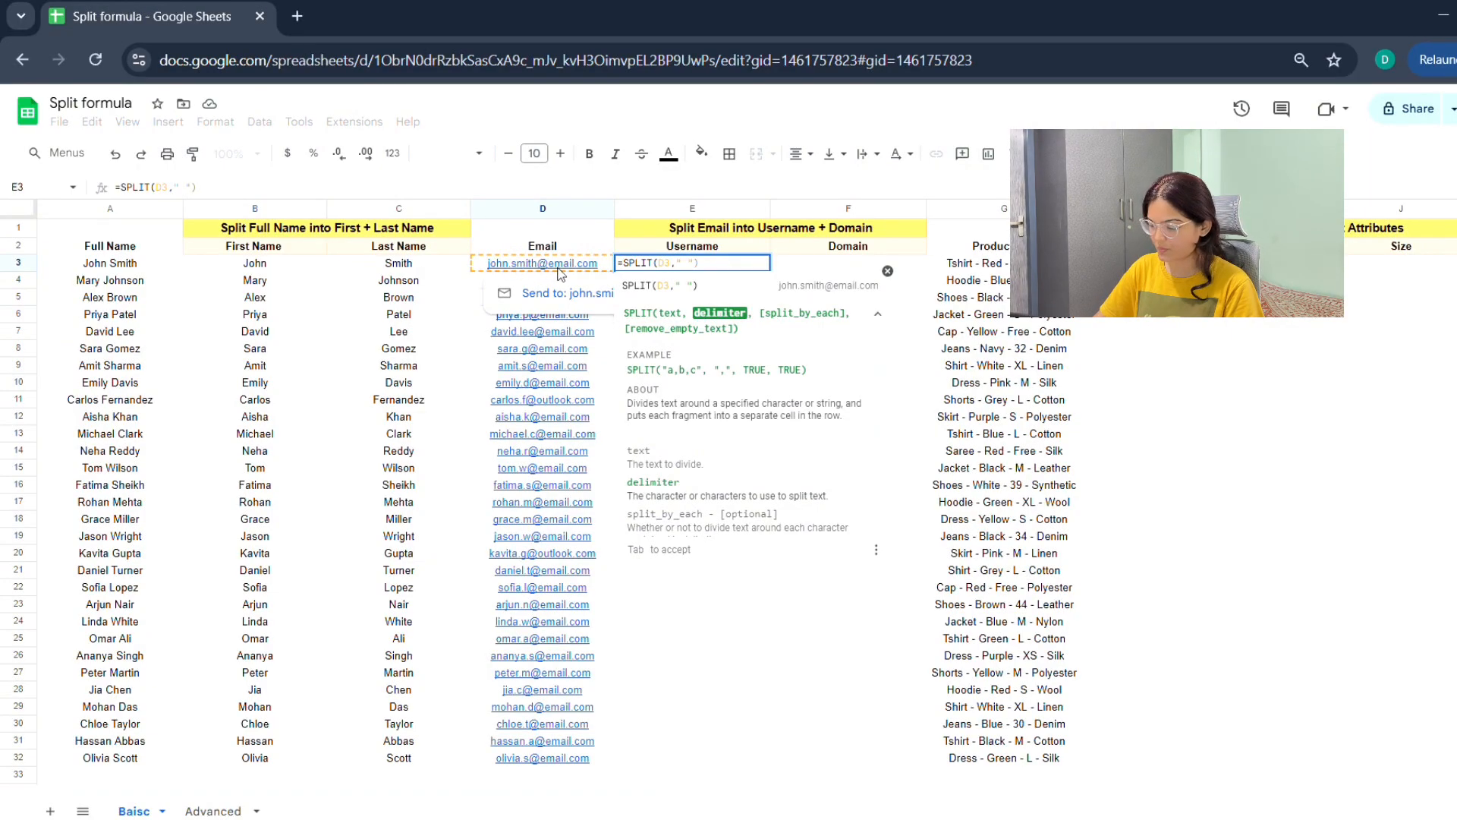
{"action": "key", "text": "BackSpace"}
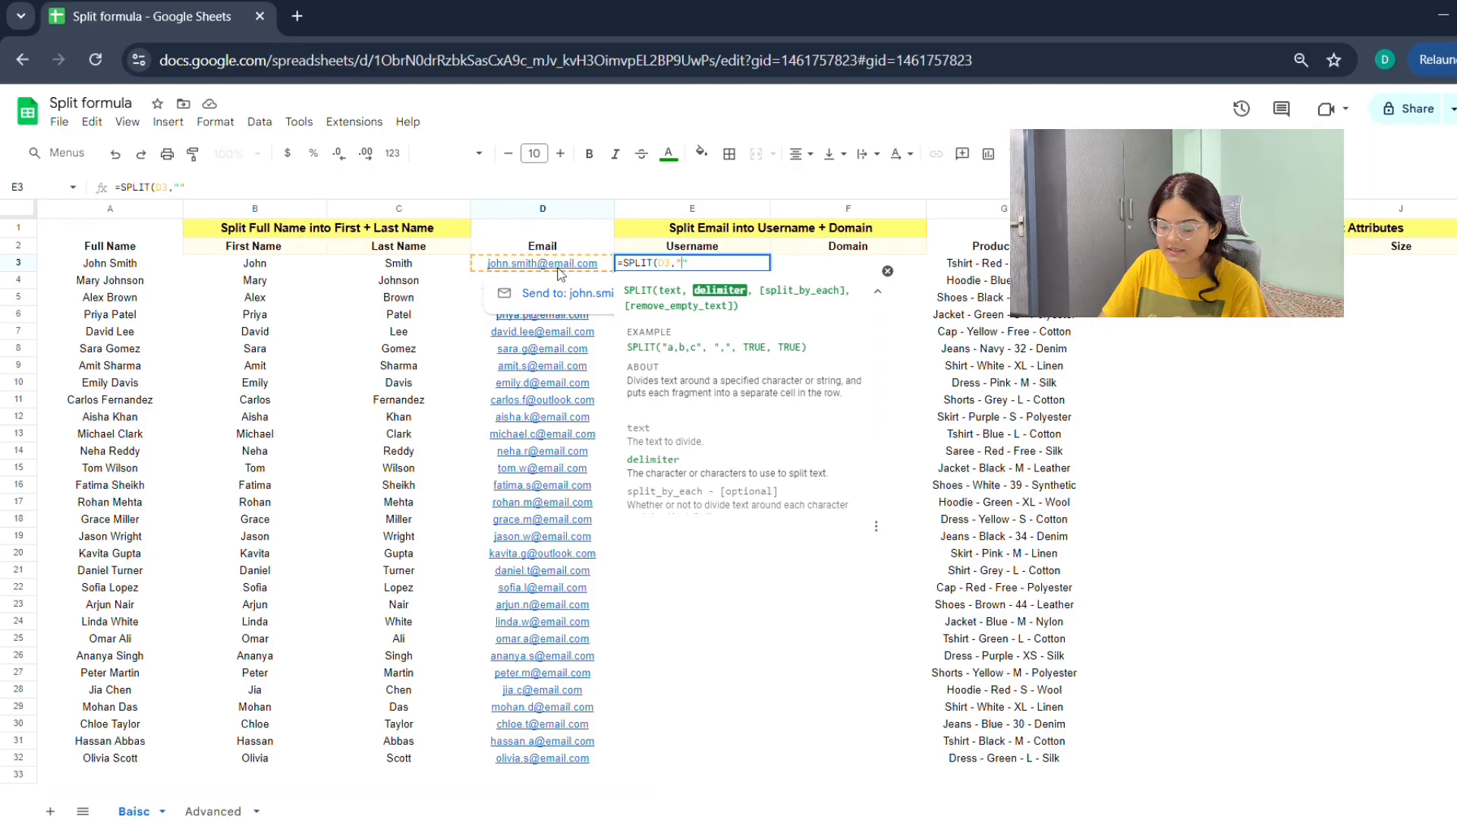
{"action": "type", "text": "@\""}
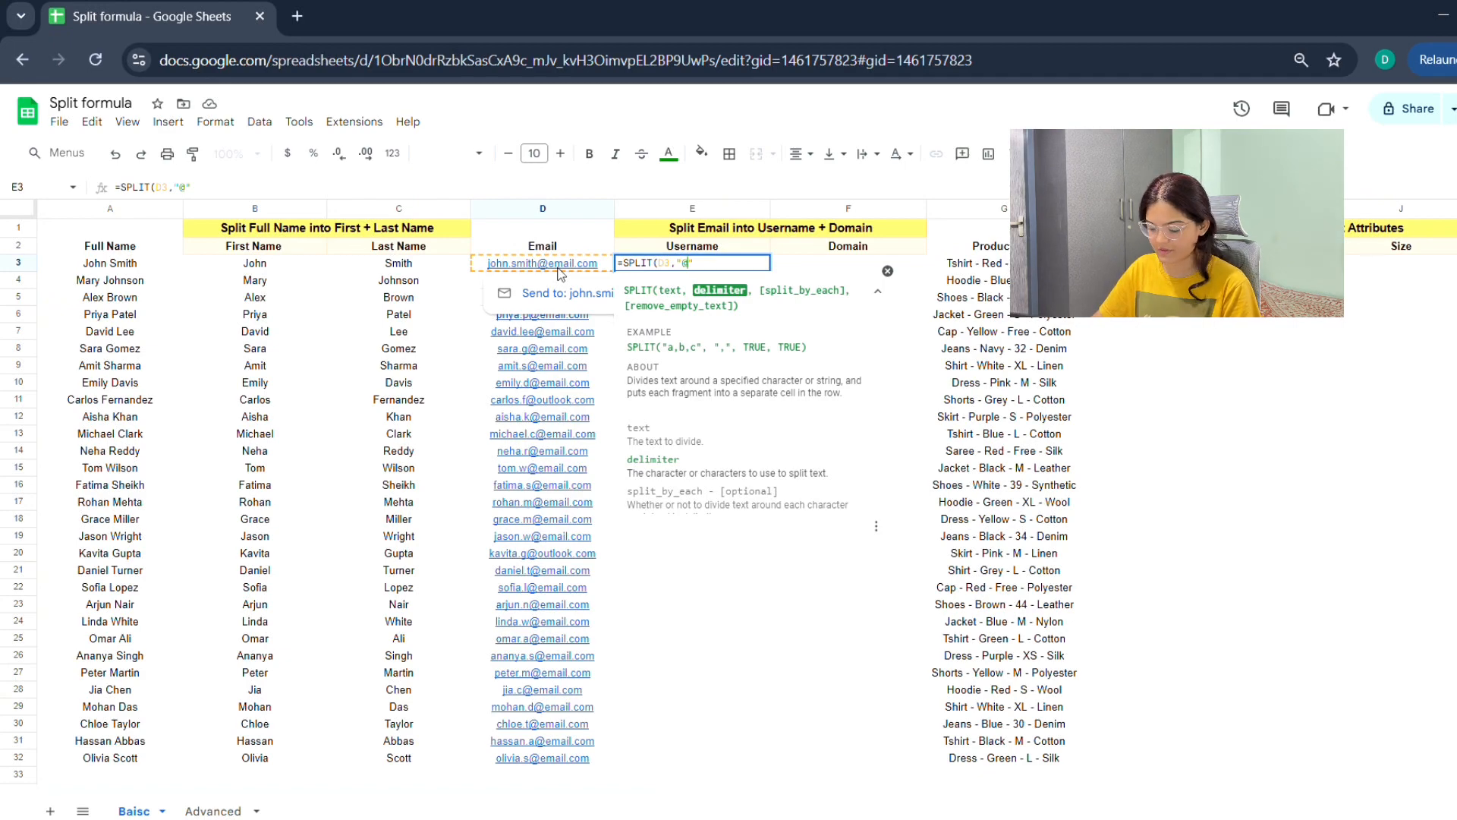
{"action": "type", "text": ")"}
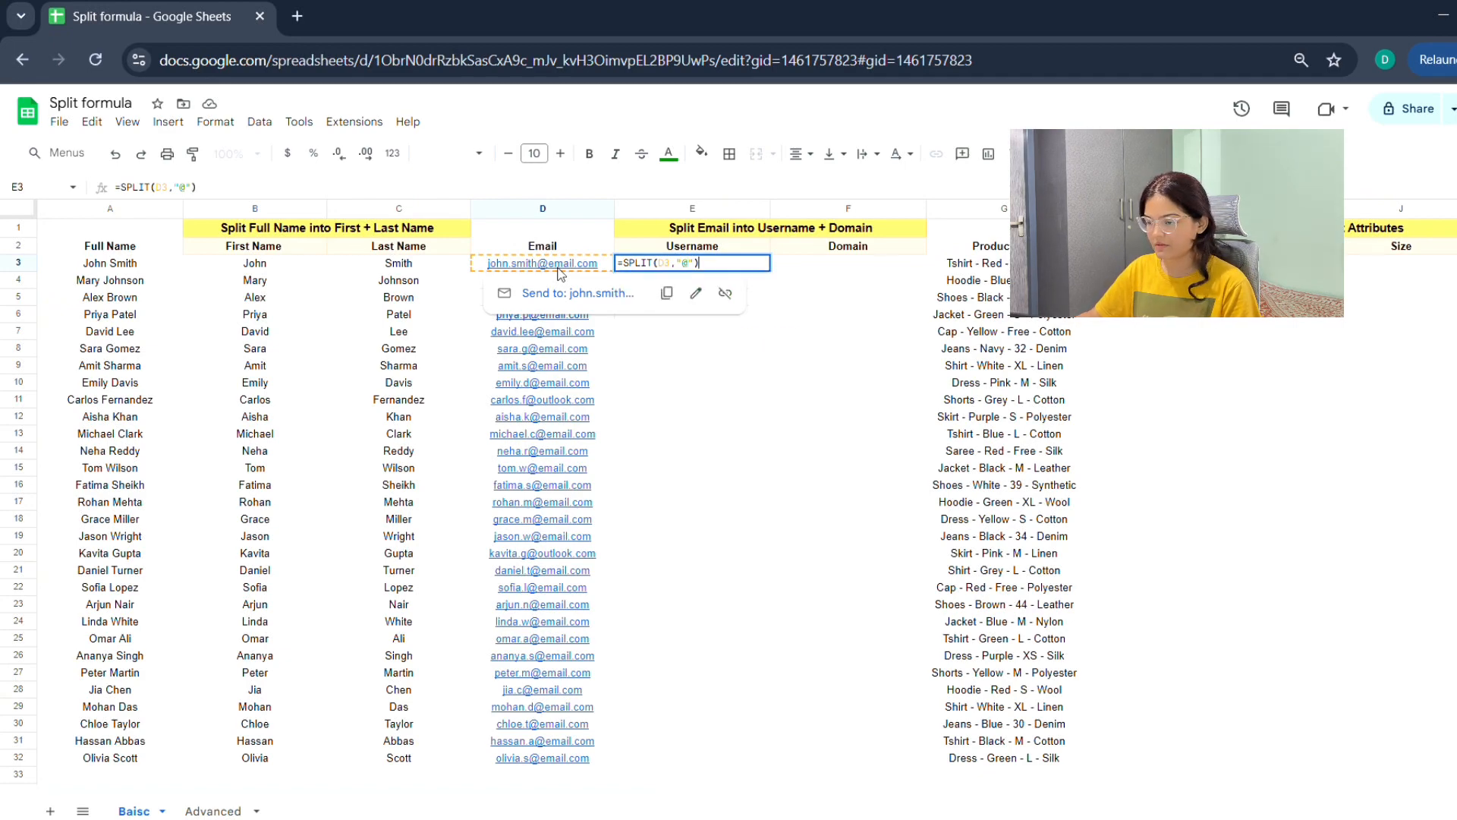
{"action": "key", "text": "Return"}
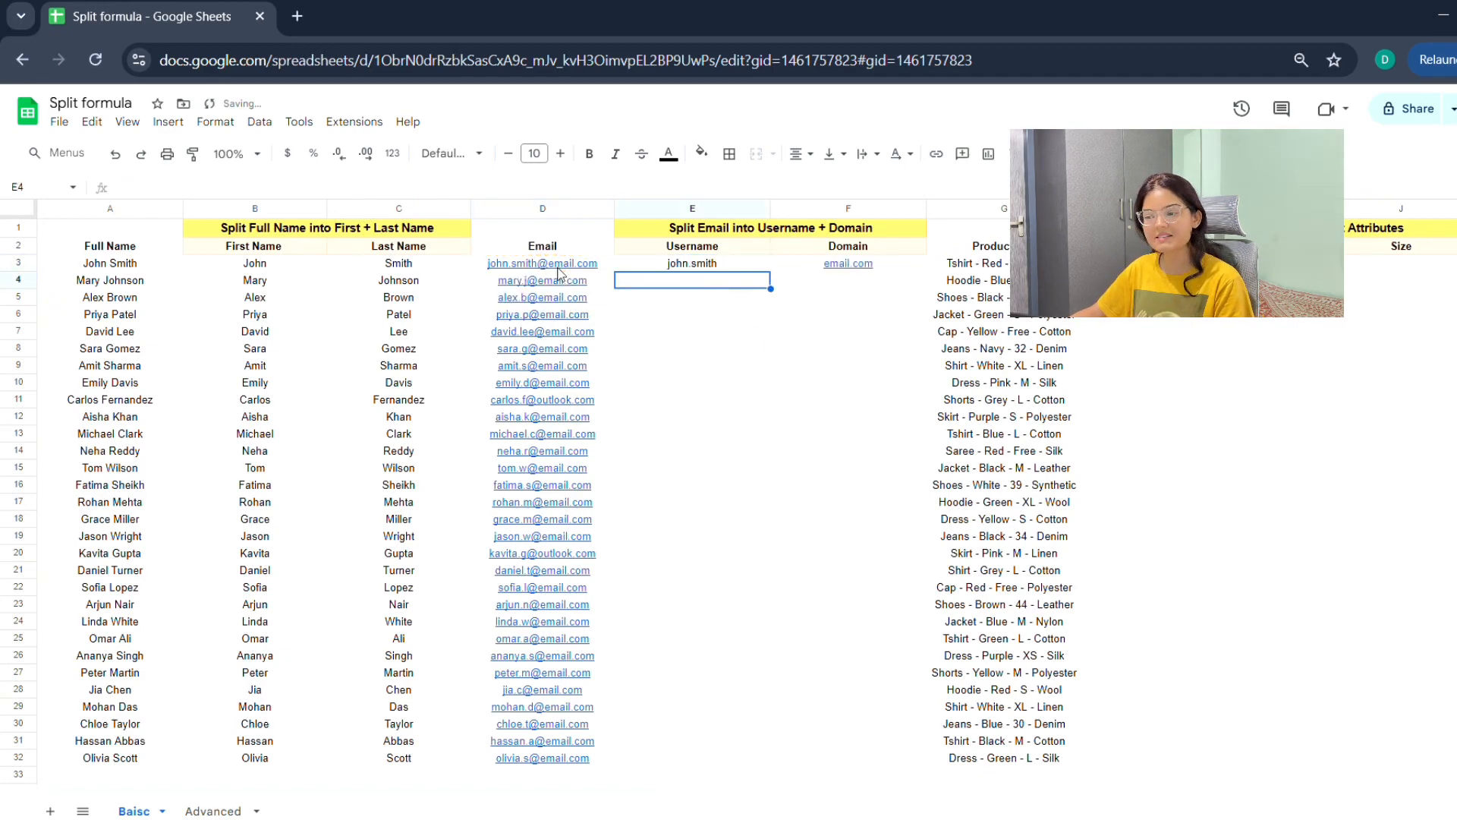
Step: Copy the split row E3:F3 and paste it over E3:F32 so every email is split
{"action": "left_click", "coordinate": [735, 264]}
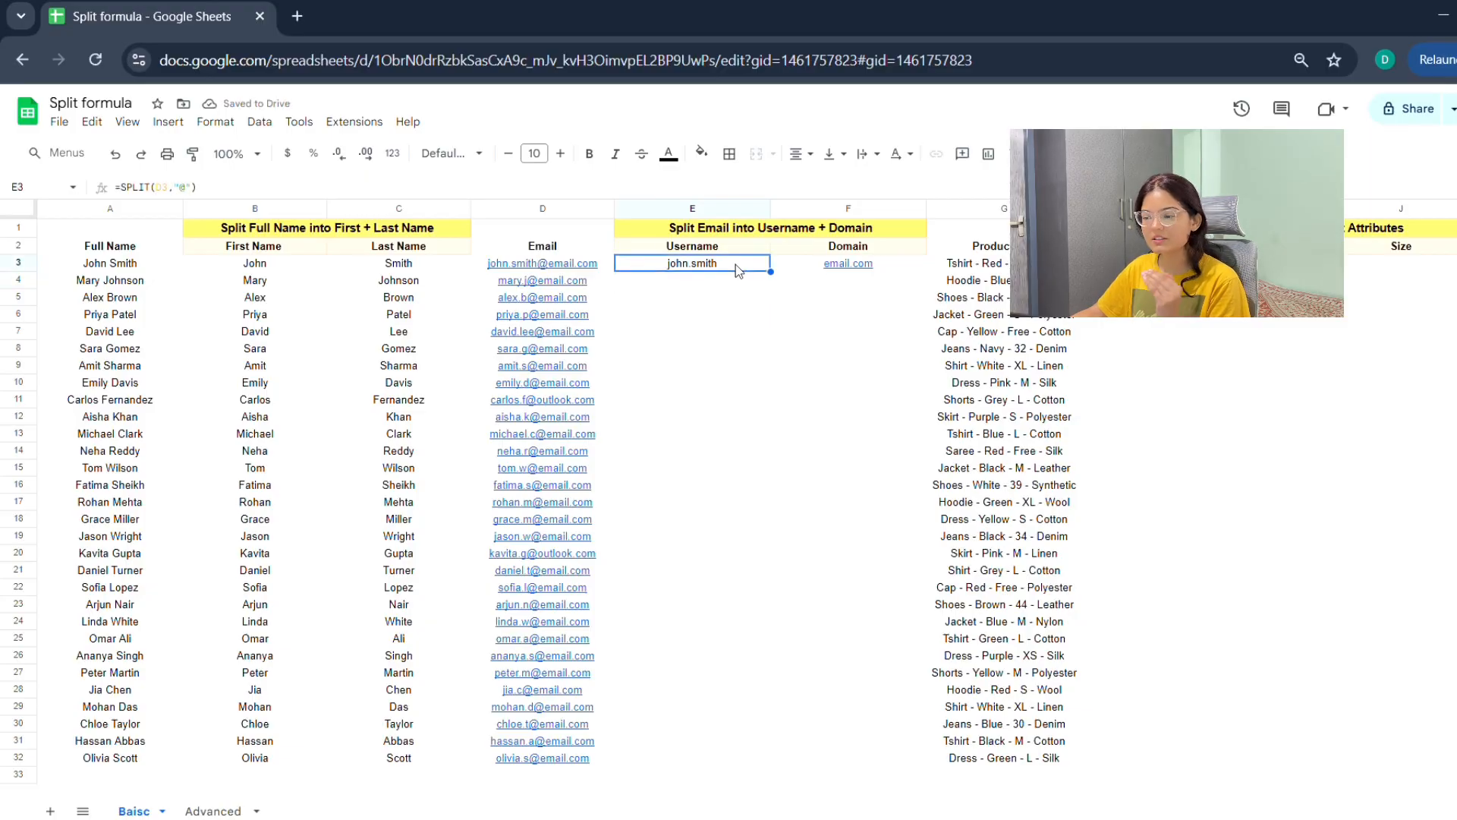
{"action": "left_click", "coordinate": [708, 201]}
{"action": "left_click", "coordinate": [795, 262]}
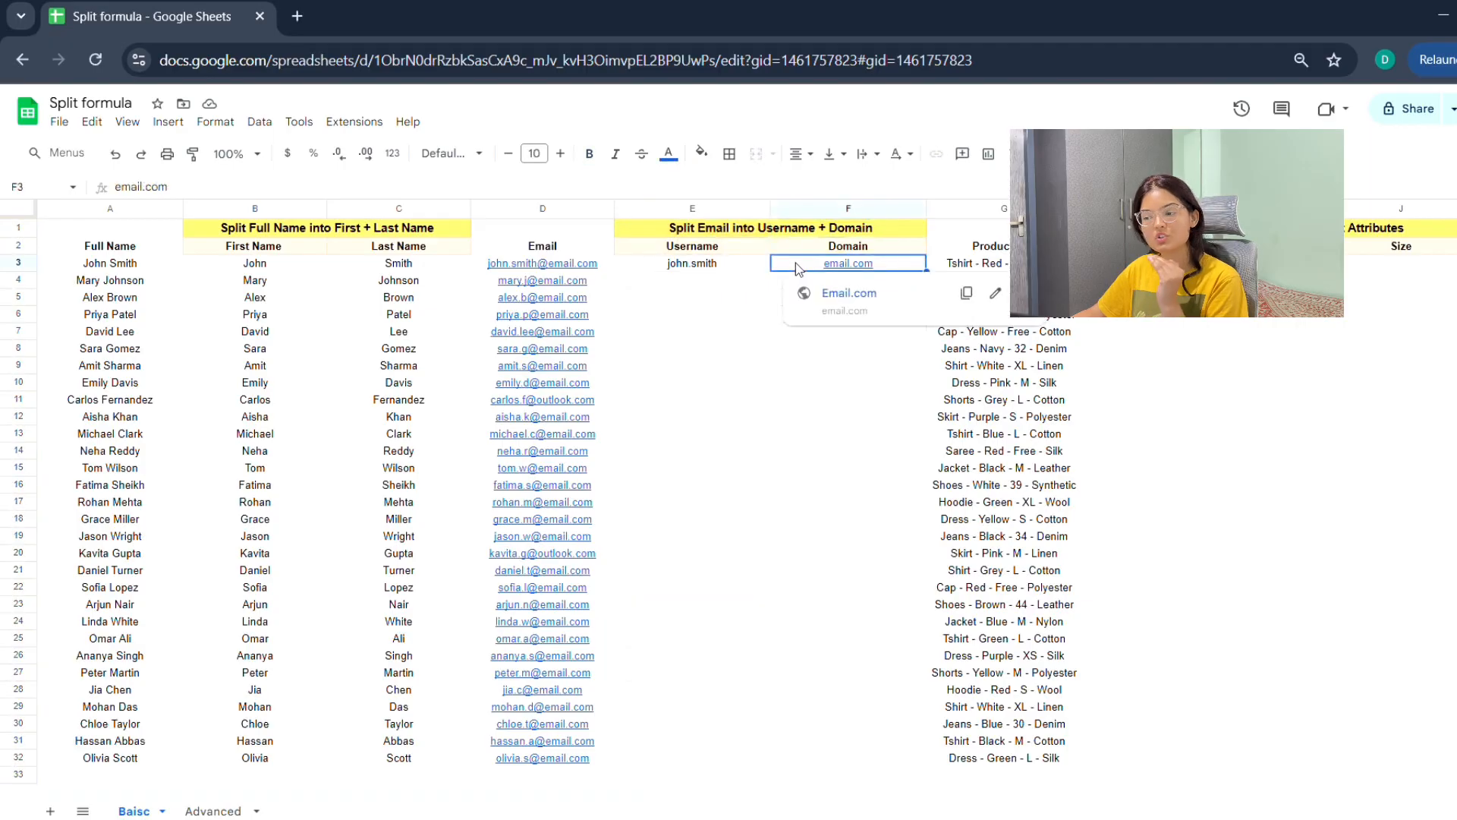
{"action": "left_click", "coordinate": [810, 206]}
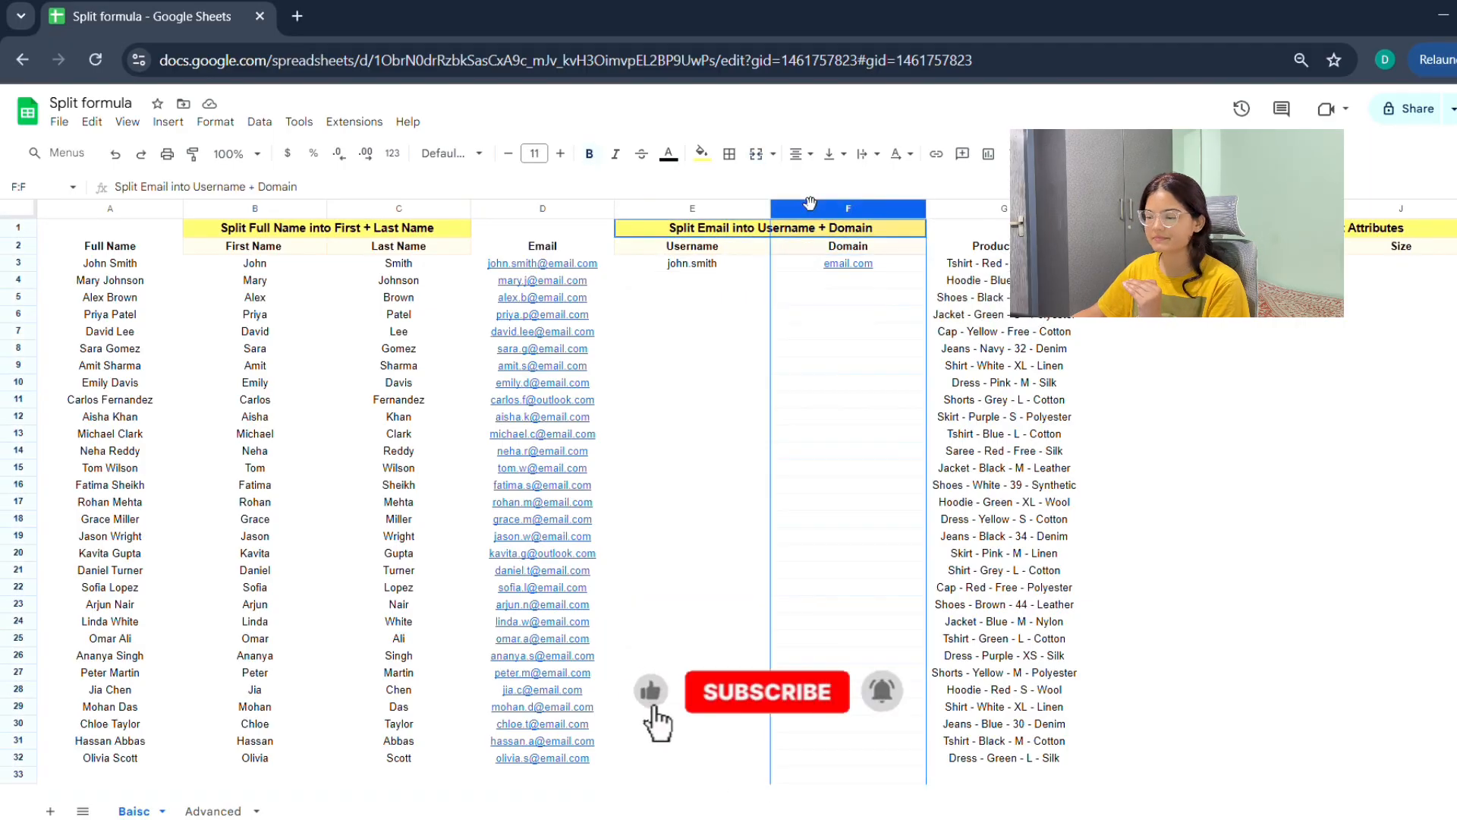
{"action": "left_click", "coordinate": [734, 271]}
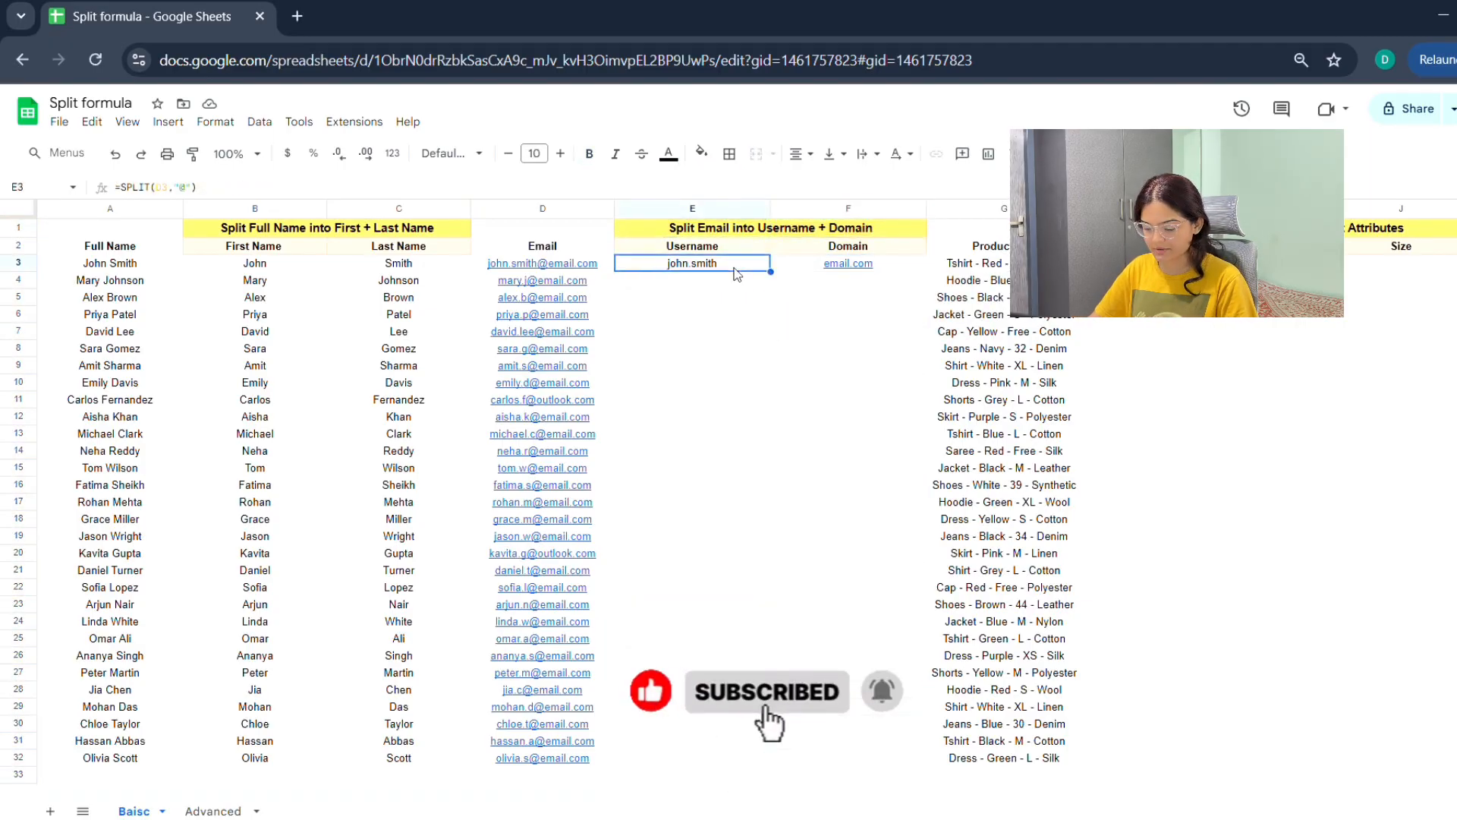
{"action": "key", "text": "shift+Right"}
{"action": "key", "text": "ctrl+c"}
{"action": "key", "text": "Left"}
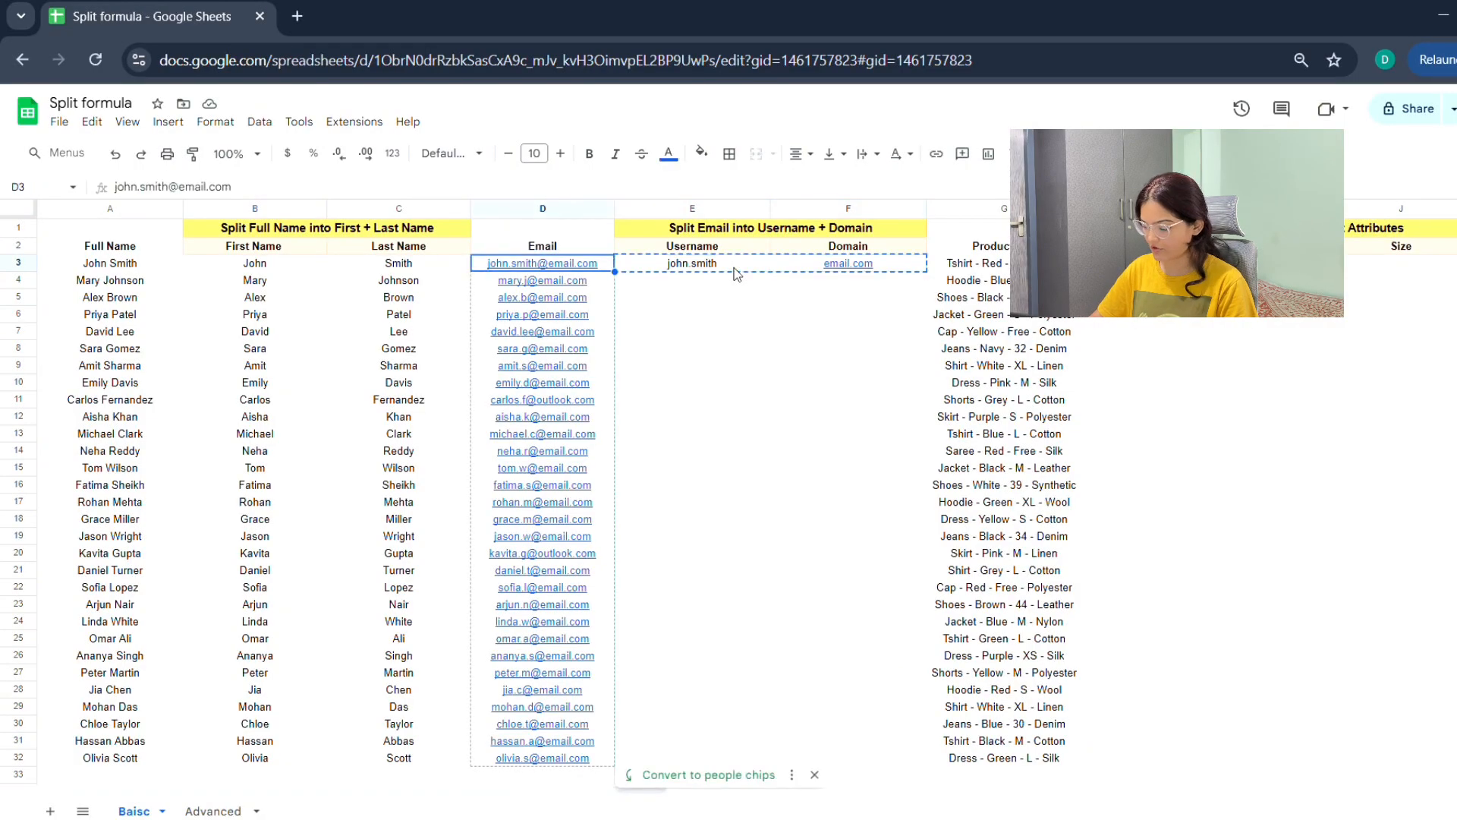
{"action": "key", "text": "ctrl+Down"}
{"action": "key", "text": "Right"}
{"action": "key", "text": "shift+Right"}
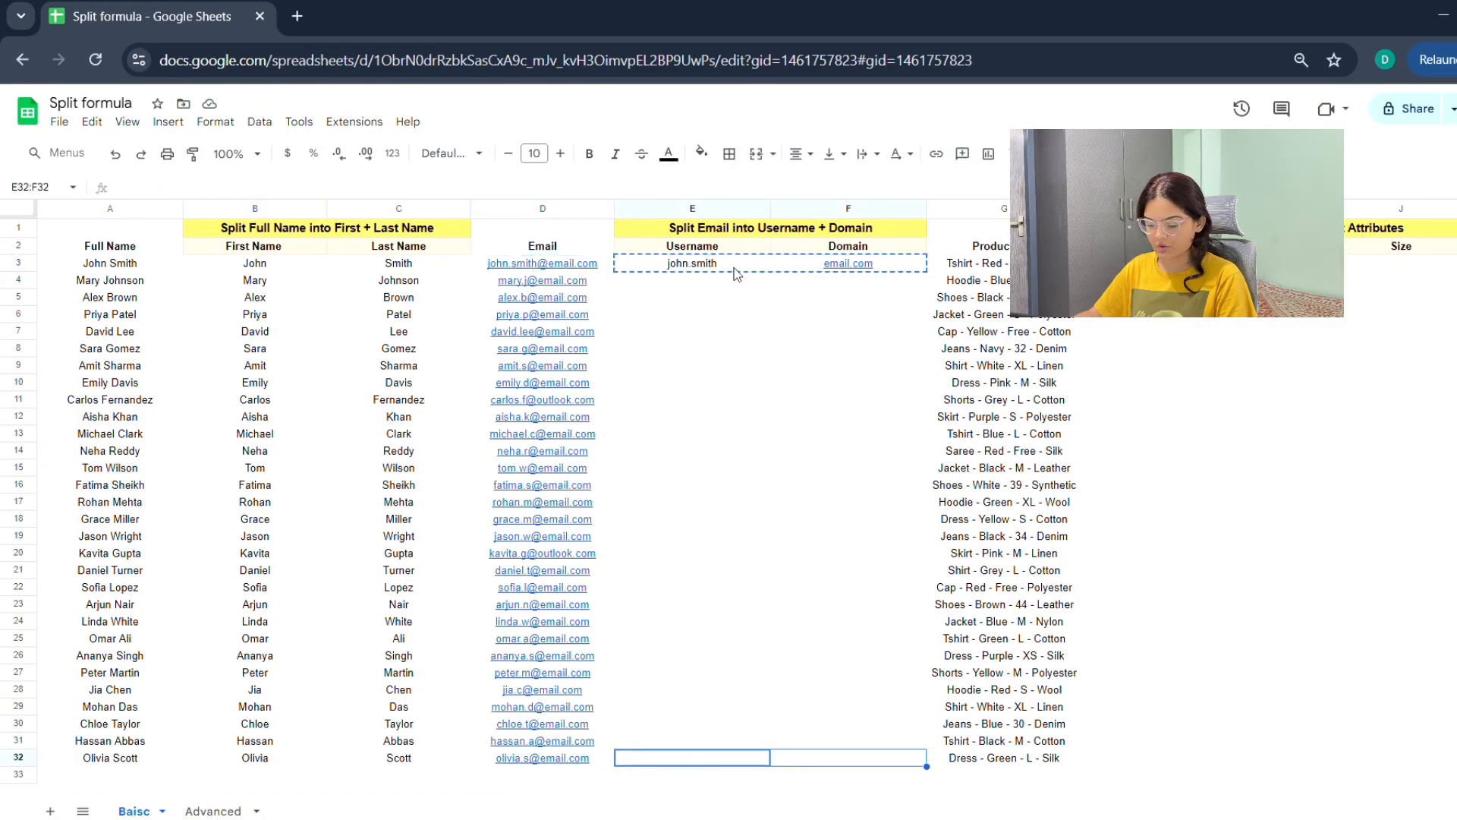
{"action": "key", "text": "ctrl+shift+Up"}
{"action": "key", "text": "ctrl+v"}
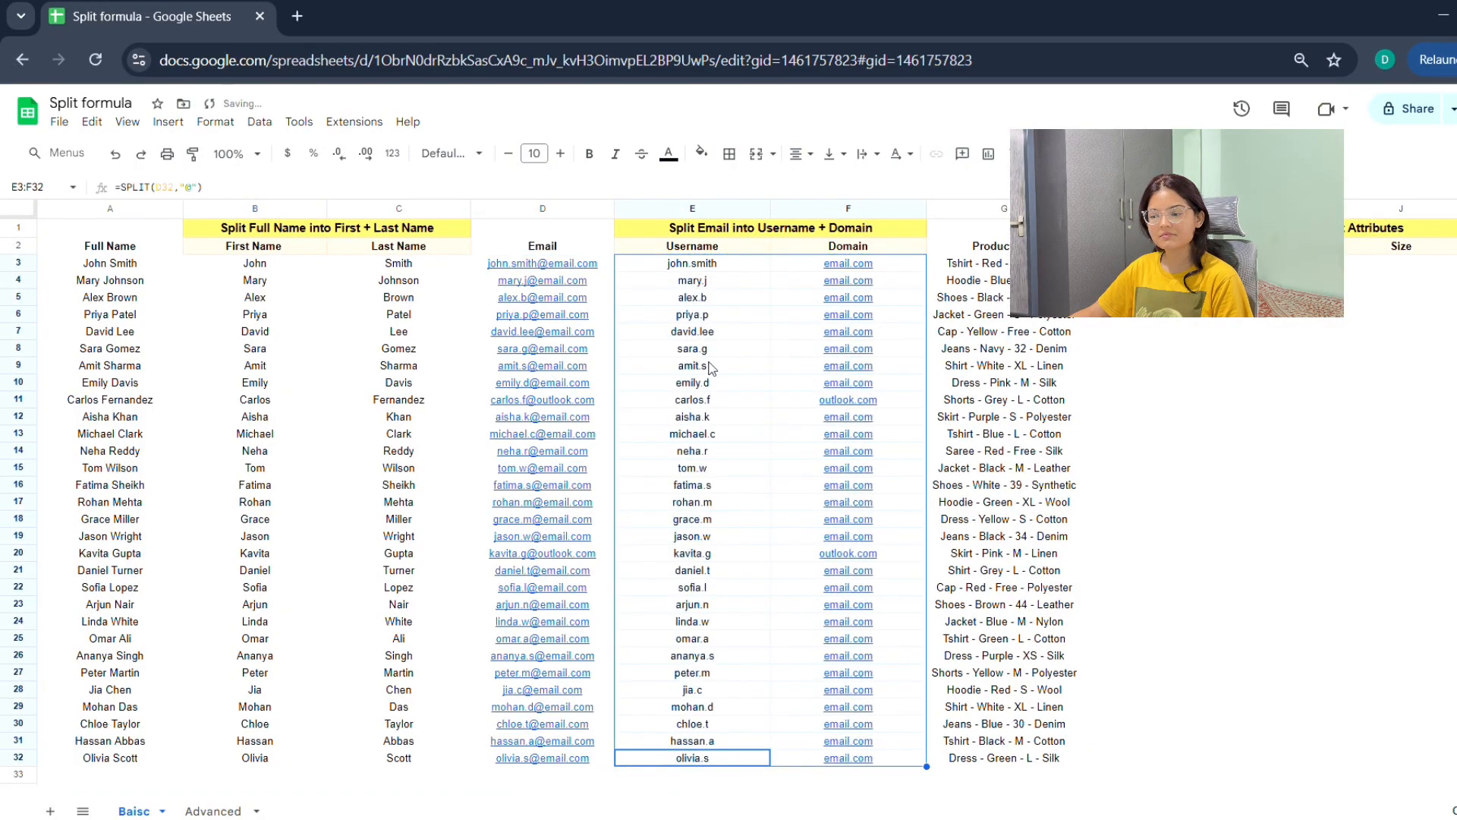
Step: Review the Username formulas in column E, and compare the Product Info column with the Category, Color, Size and Fabric headings
{"action": "left_click", "coordinate": [720, 320]}
{"action": "left_click", "coordinate": [695, 352]}
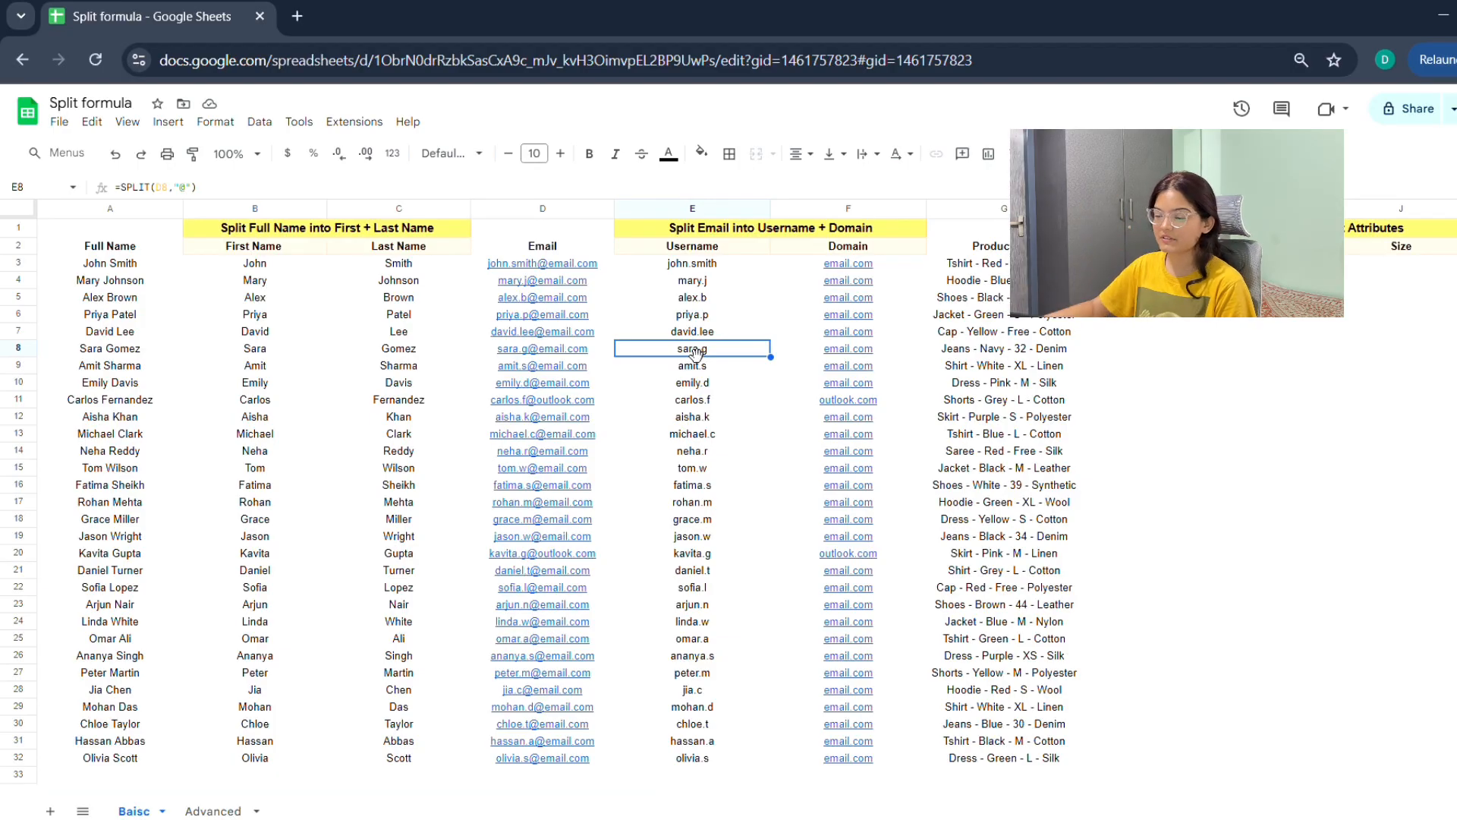
{"action": "left_click", "coordinate": [696, 334]}
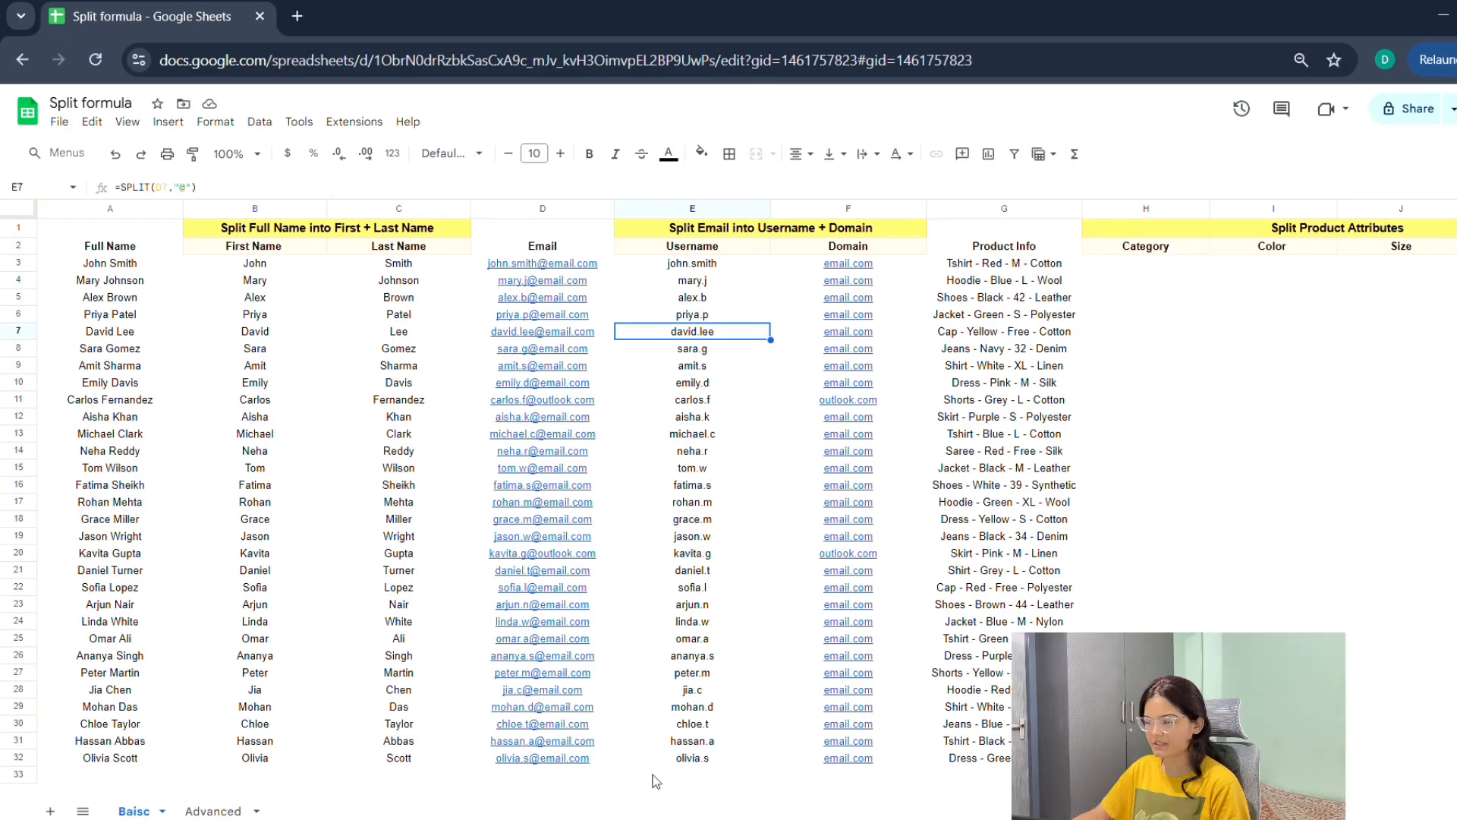
{"action": "scroll", "coordinate": [785, 791], "scroll_direction": "right", "scroll_amount": 5}
{"action": "scroll", "coordinate": [789, 793], "scroll_direction": "right", "scroll_amount": 2}
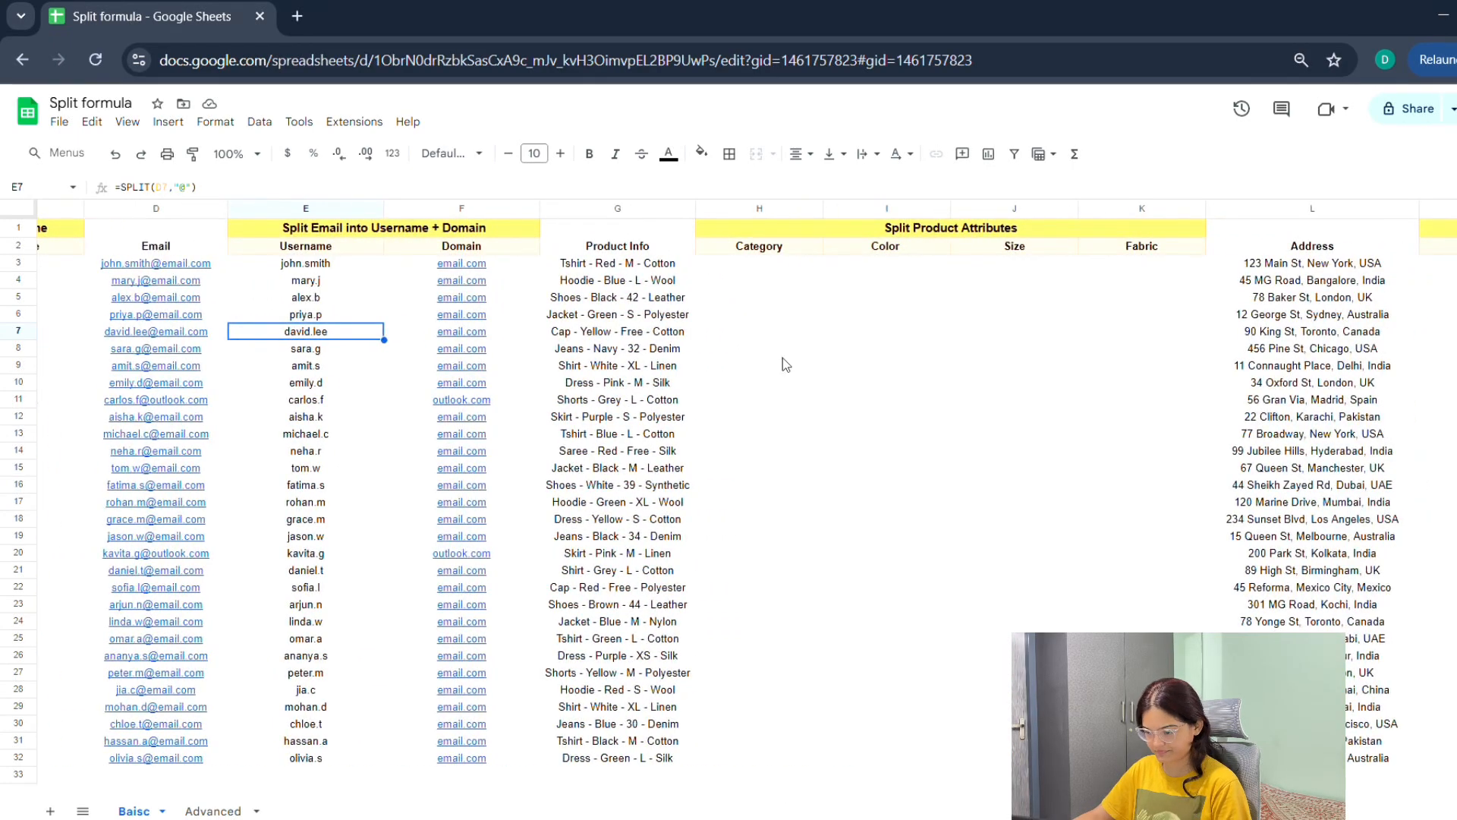
{"action": "left_click", "coordinate": [771, 262]}
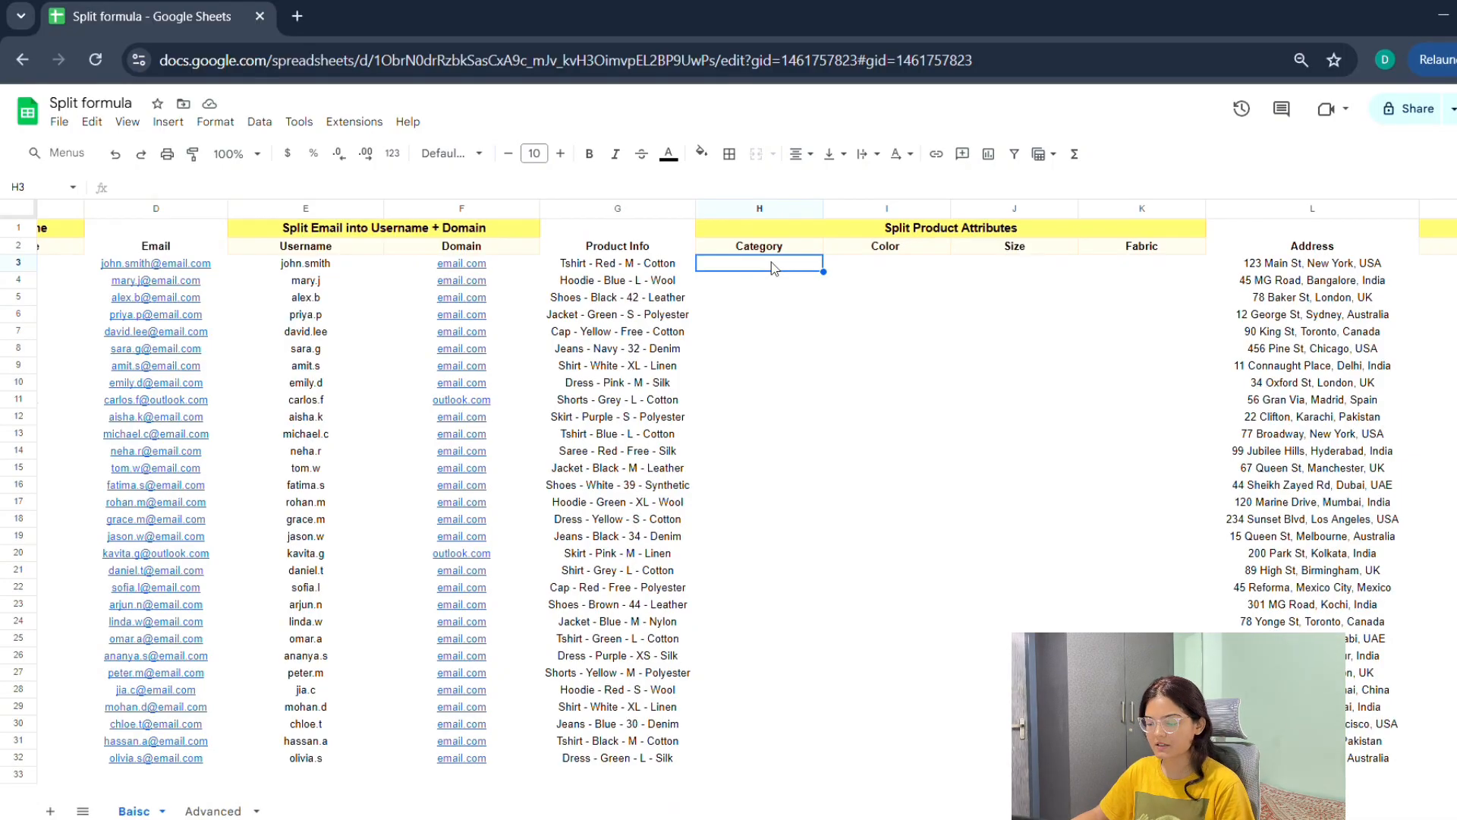
{"action": "scroll", "coordinate": [589, 793], "scroll_direction": "left", "scroll_amount": 6}
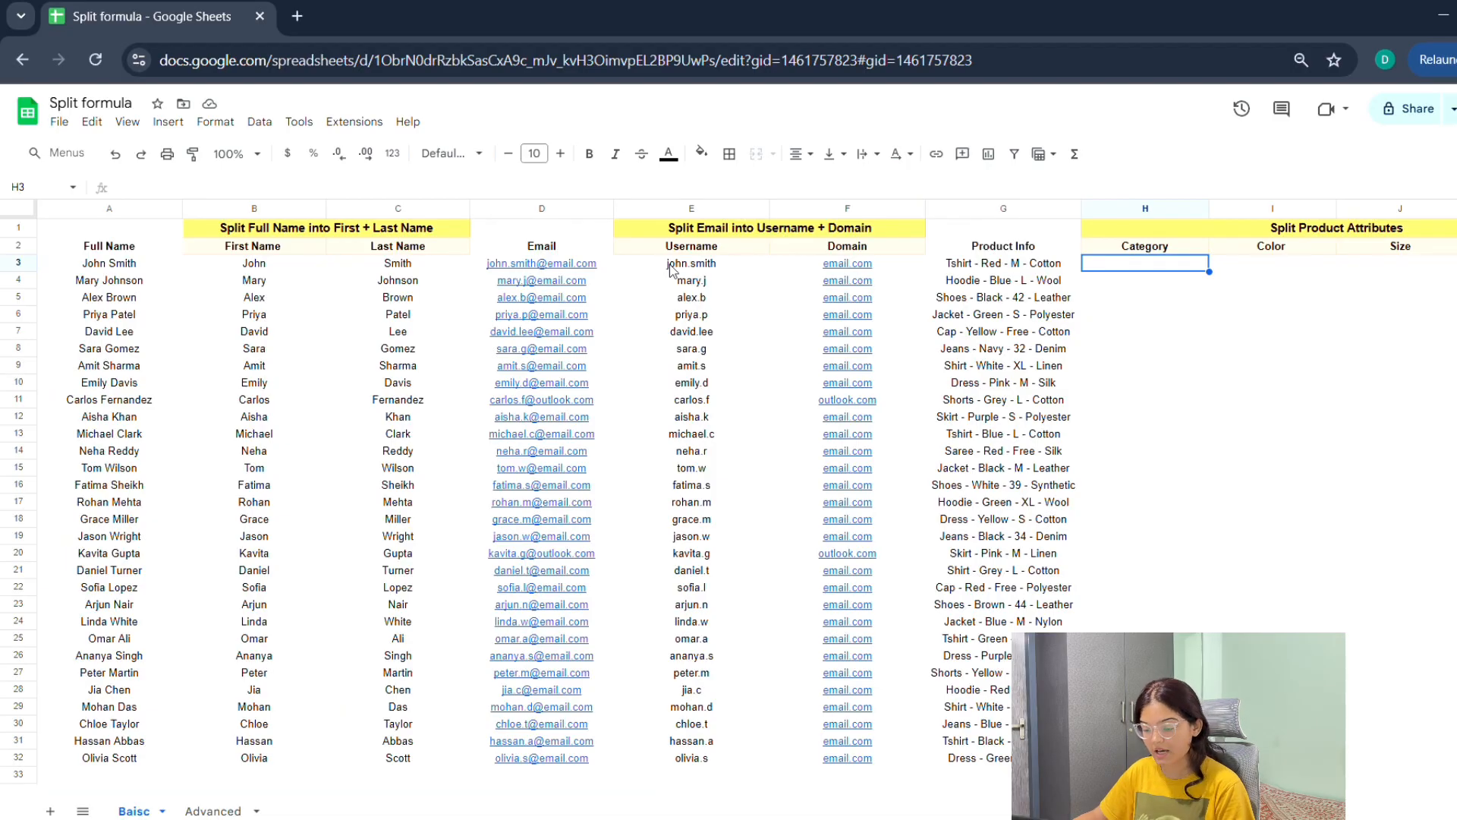
{"action": "scroll", "coordinate": [455, 789], "scroll_direction": "right", "scroll_amount": 5}
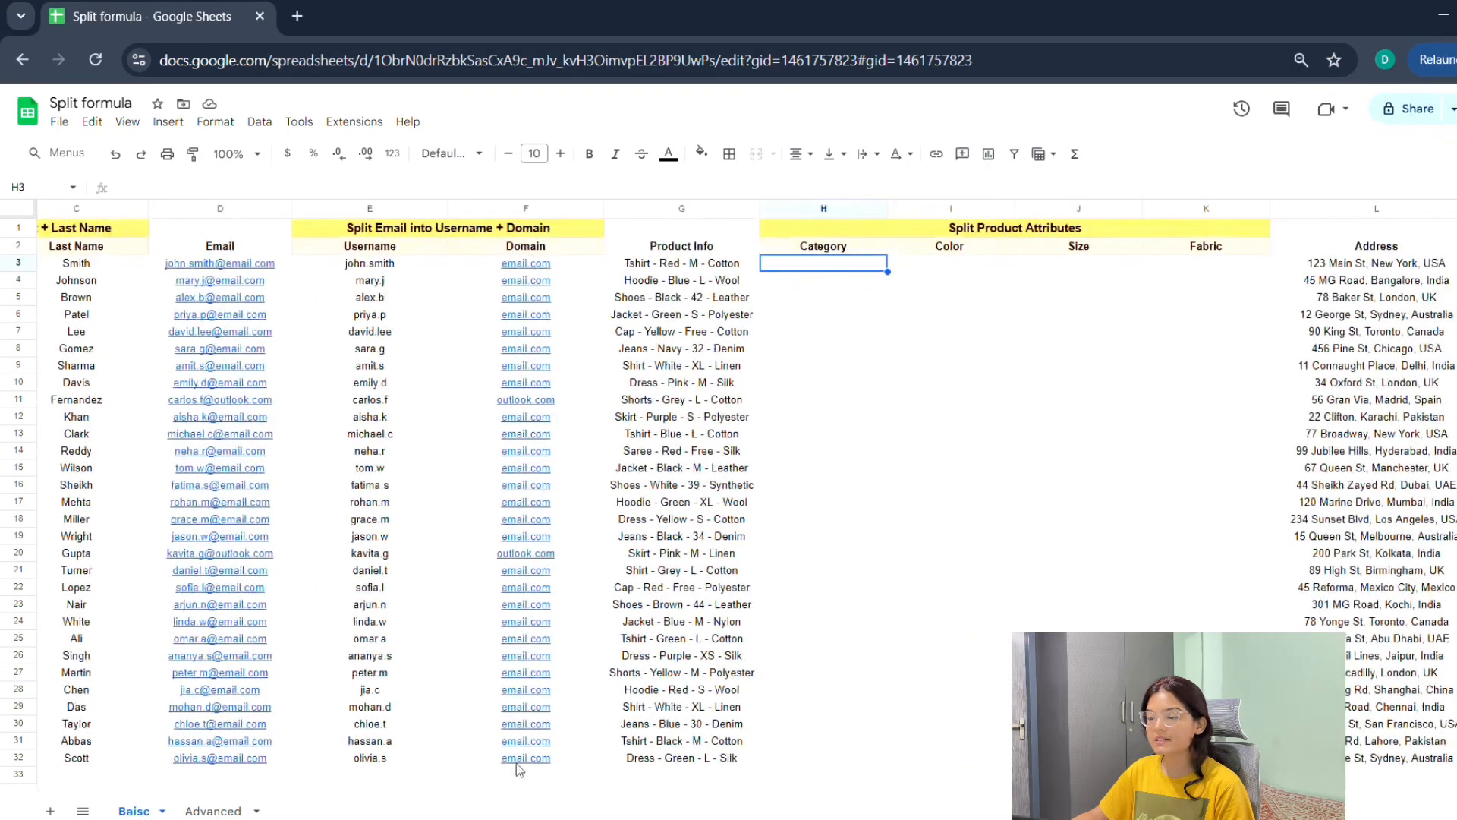
{"action": "left_click", "coordinate": [662, 208]}
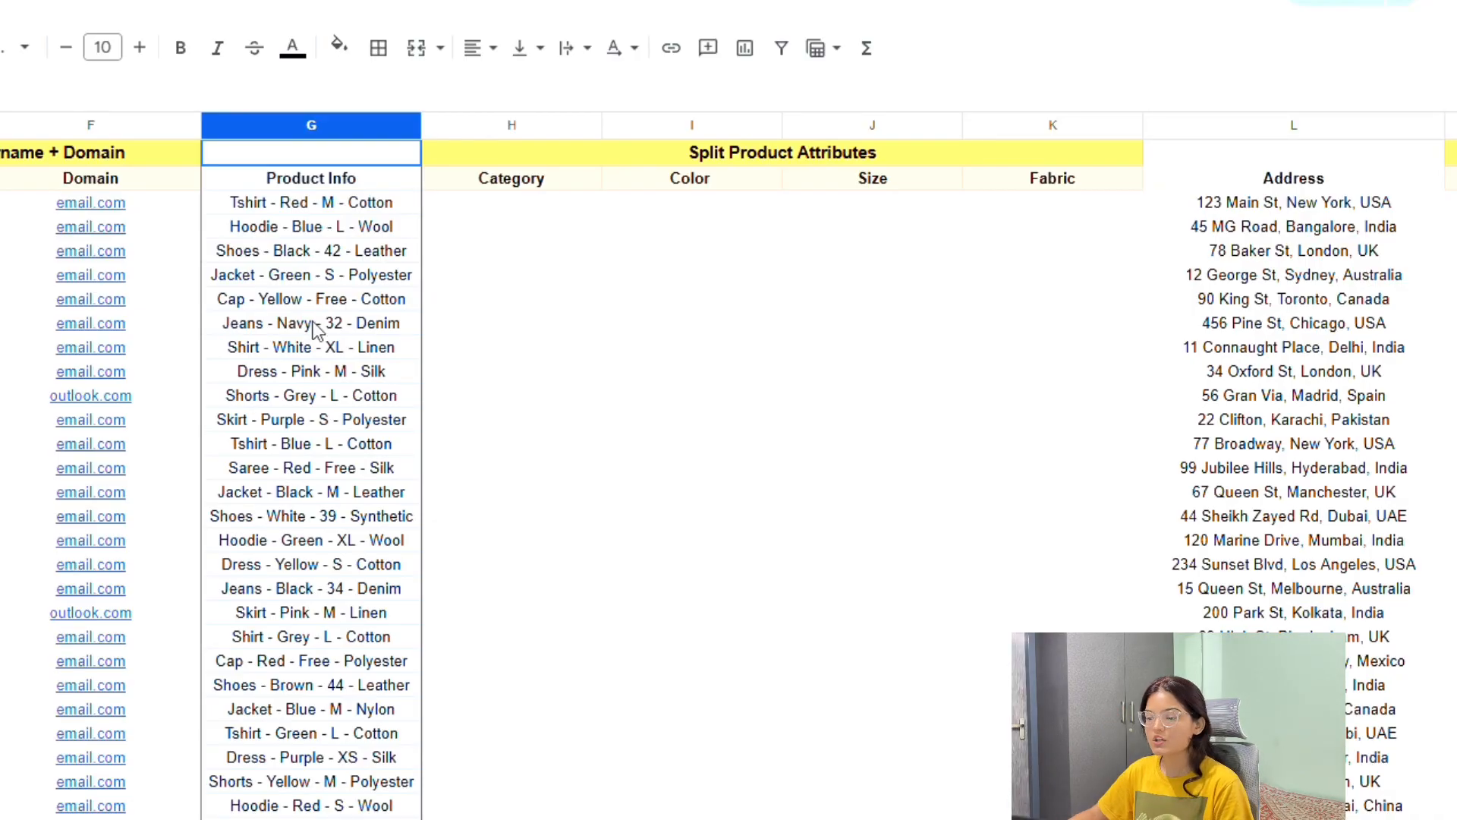
{"action": "left_click", "coordinate": [253, 205]}
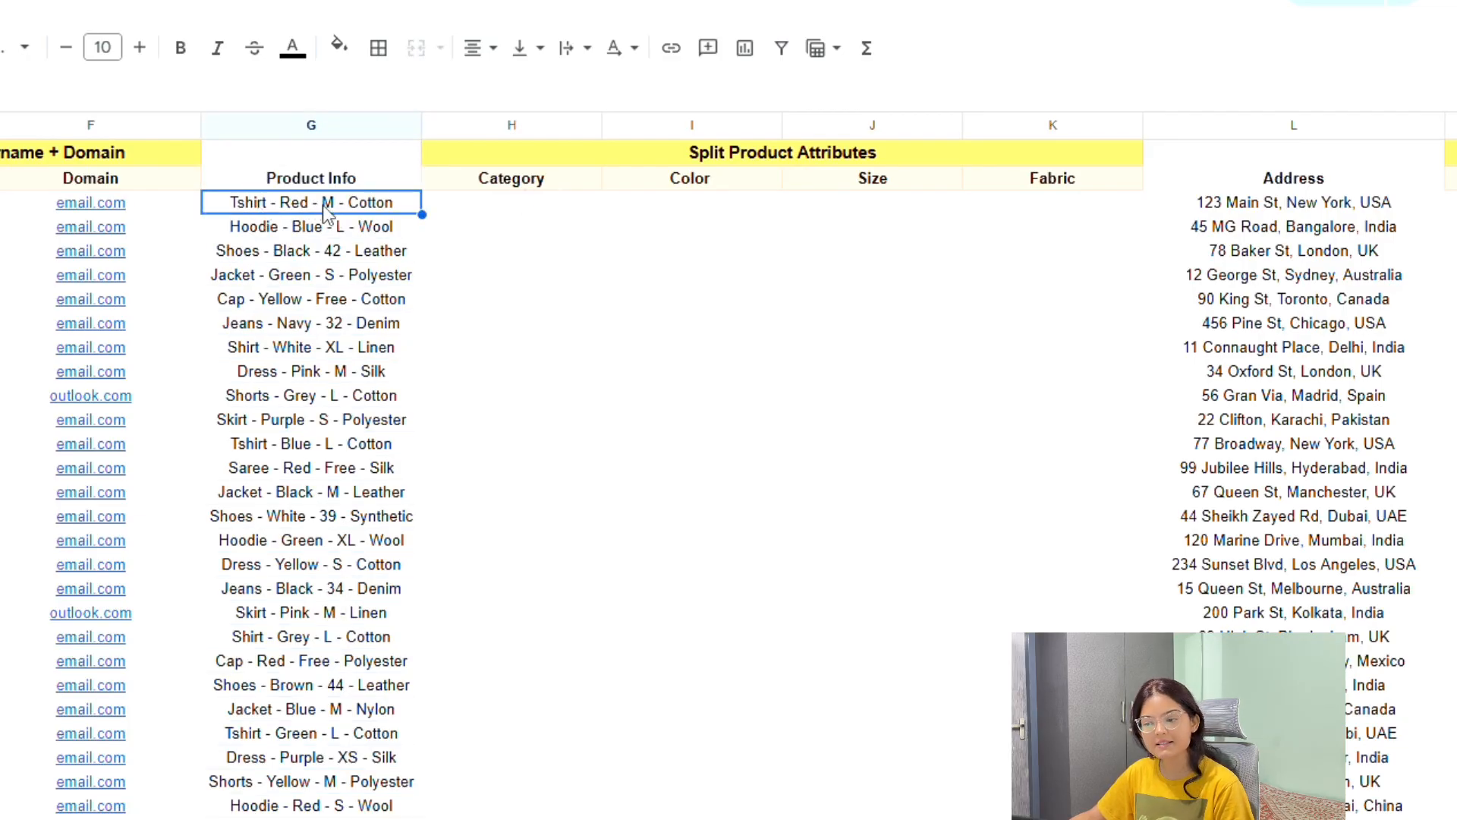
{"action": "left_click", "coordinate": [505, 125]}
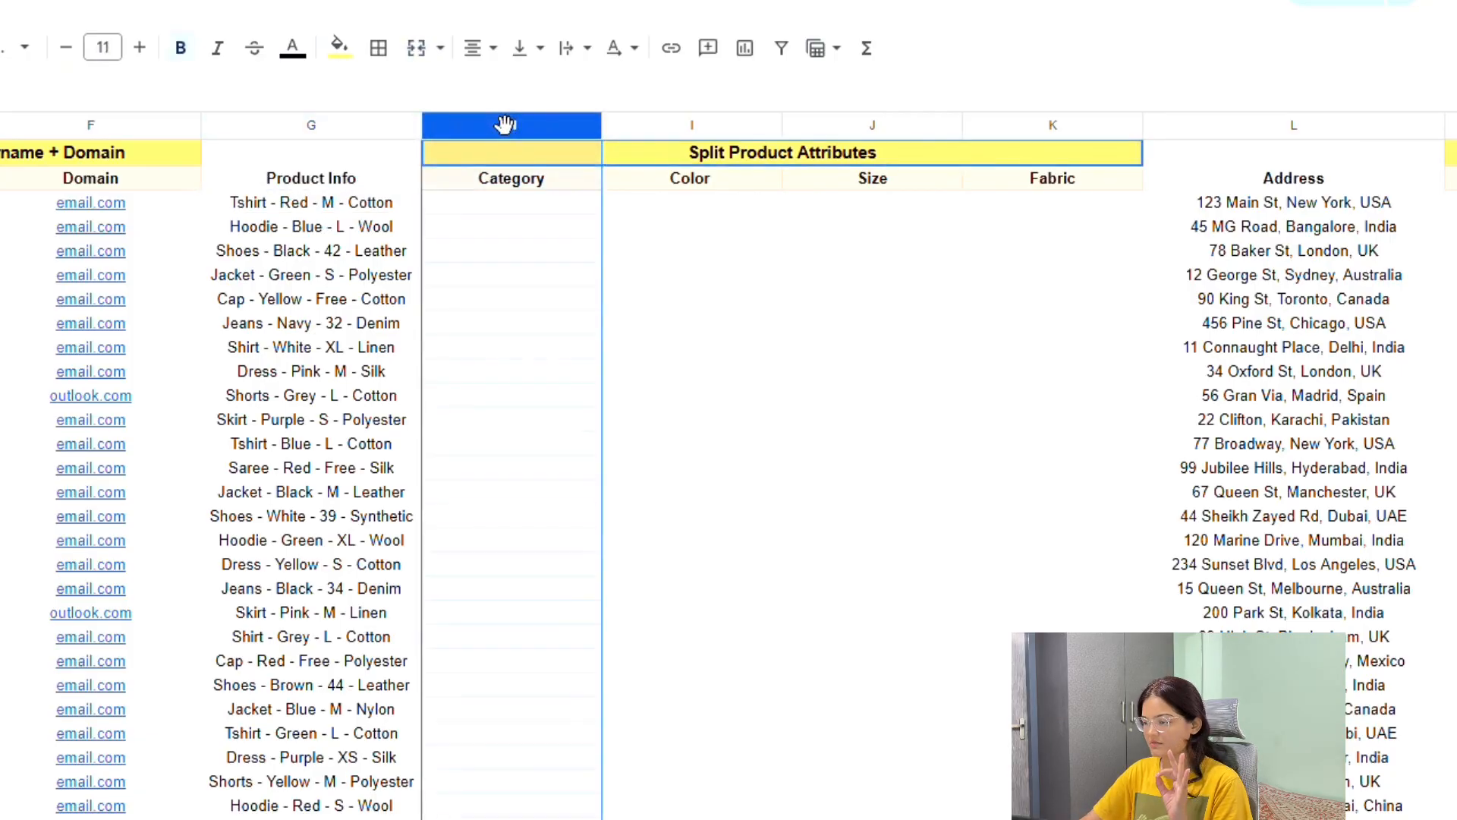
{"action": "key", "text": "shift+Right"}
{"action": "key", "text": "shift+Right"}
{"action": "key", "text": "shift+Right"}
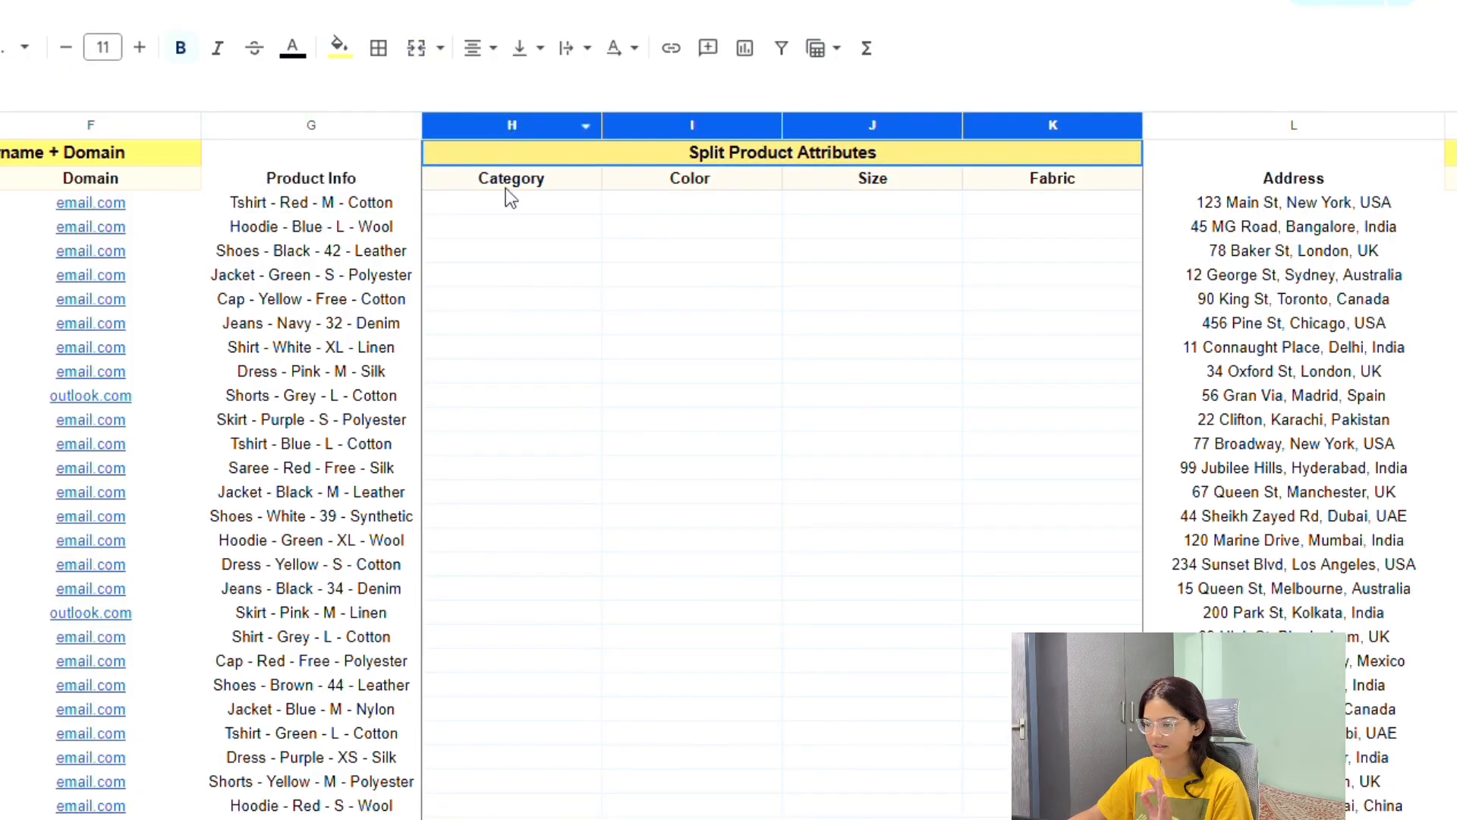
Step: Enter the formula =SPLIT(G3,"-") in H3 to split the product info at each hyphen
{"action": "left_click", "coordinate": [496, 202]}
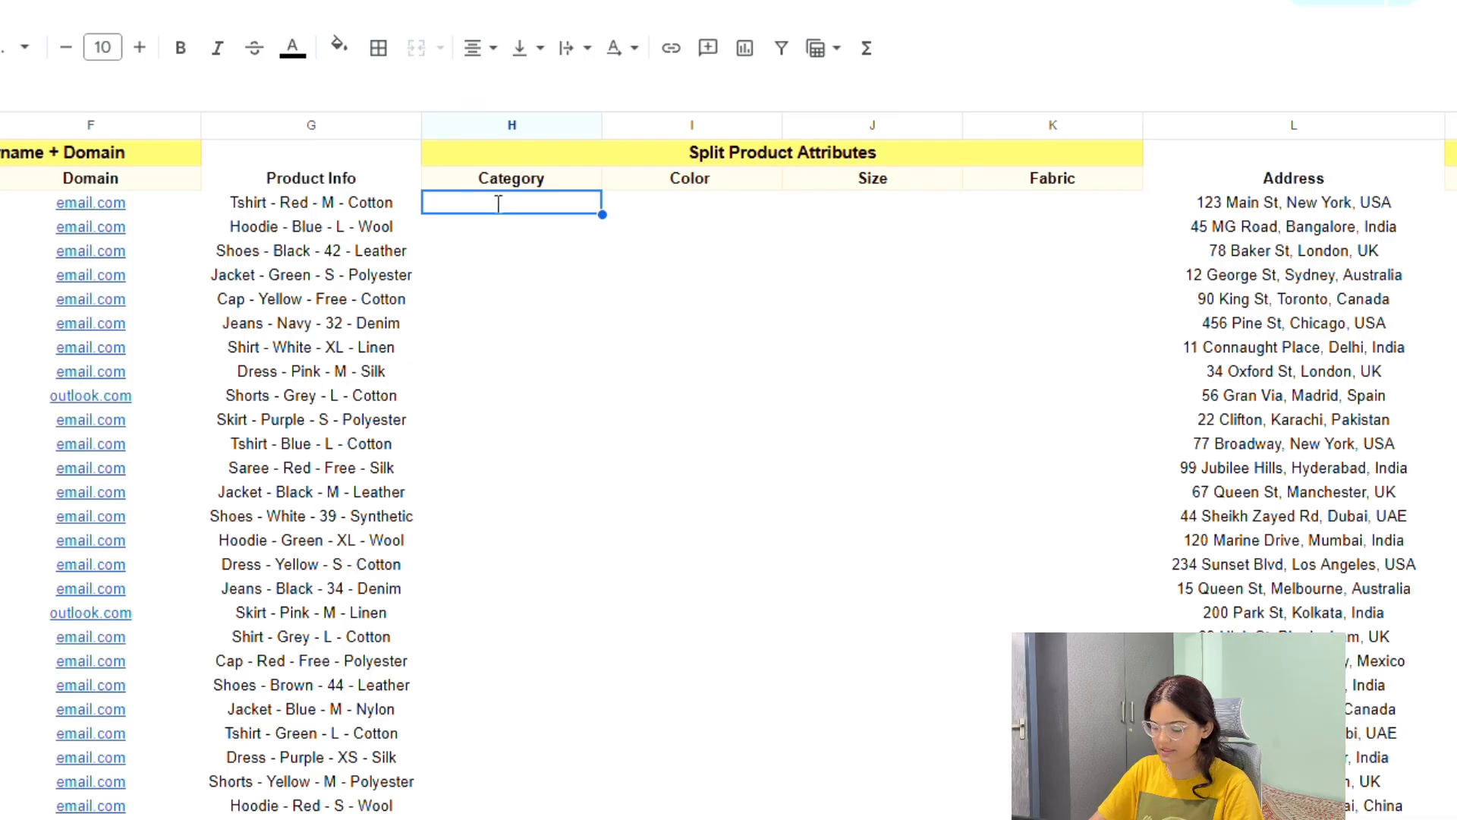
{"action": "type", "text": "=split"}
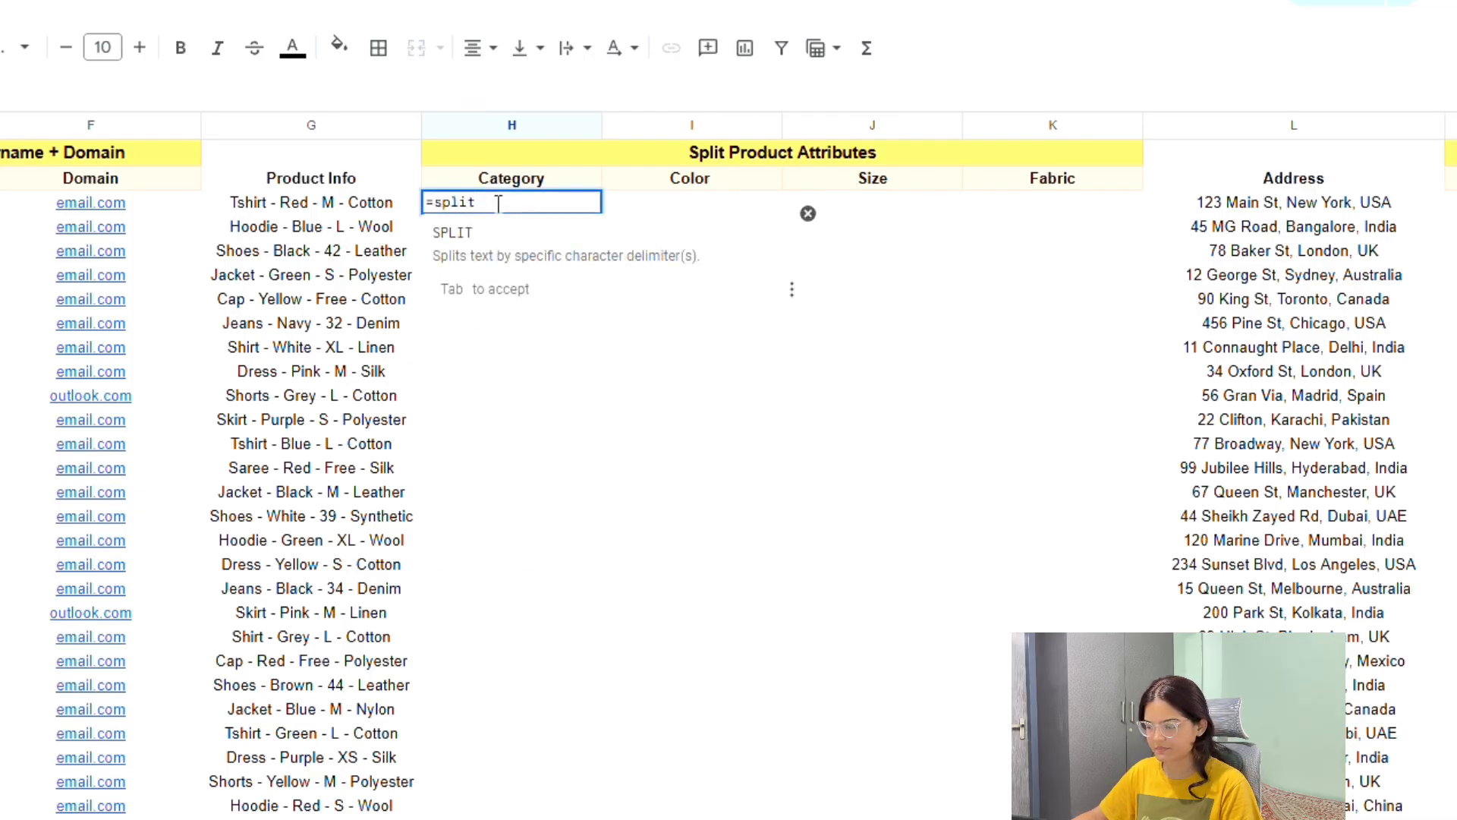
{"action": "key", "text": "Tab"}
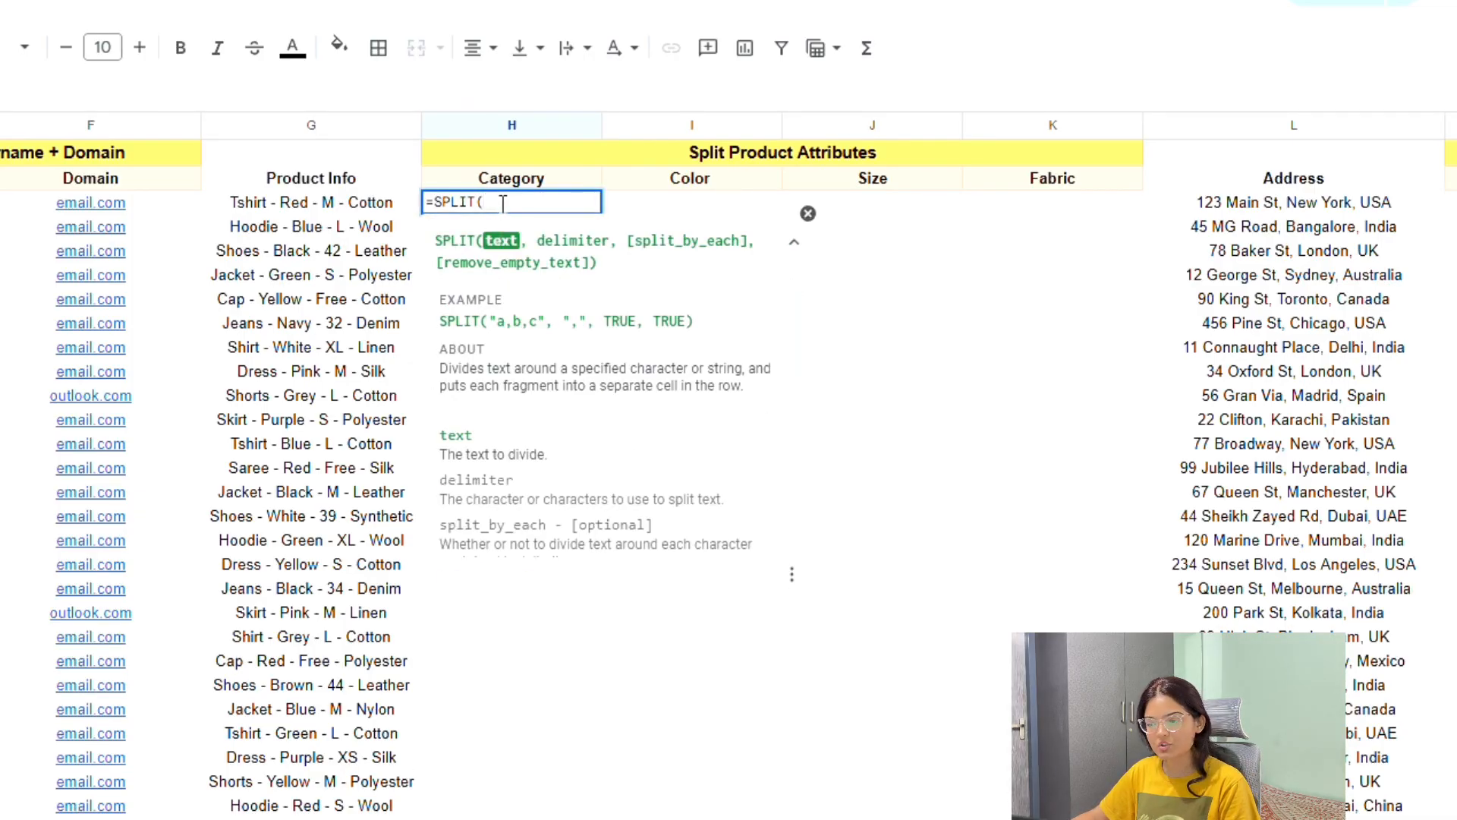
{"action": "left_click", "coordinate": [329, 218]}
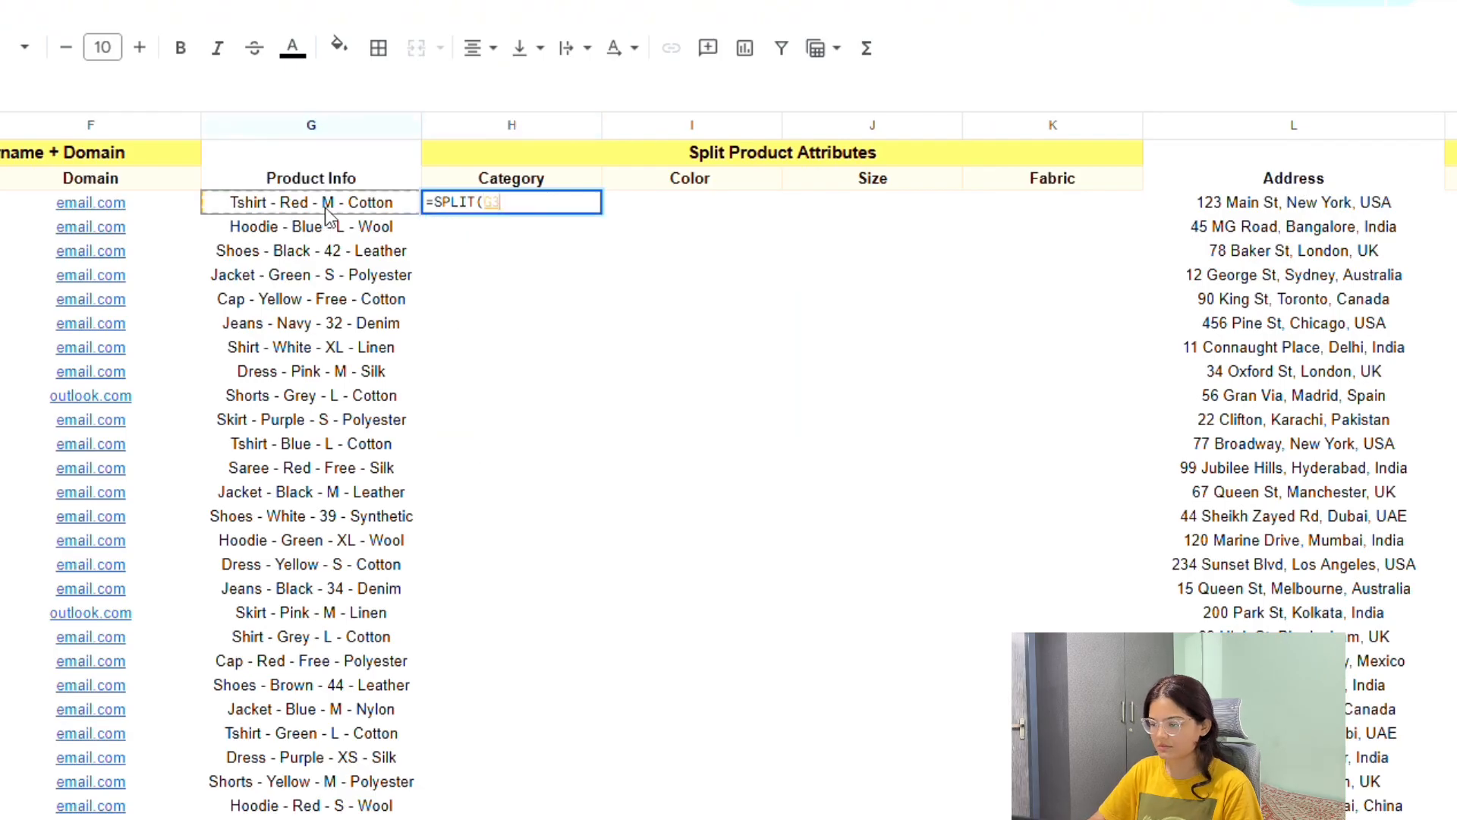
{"action": "type", "text": ","}
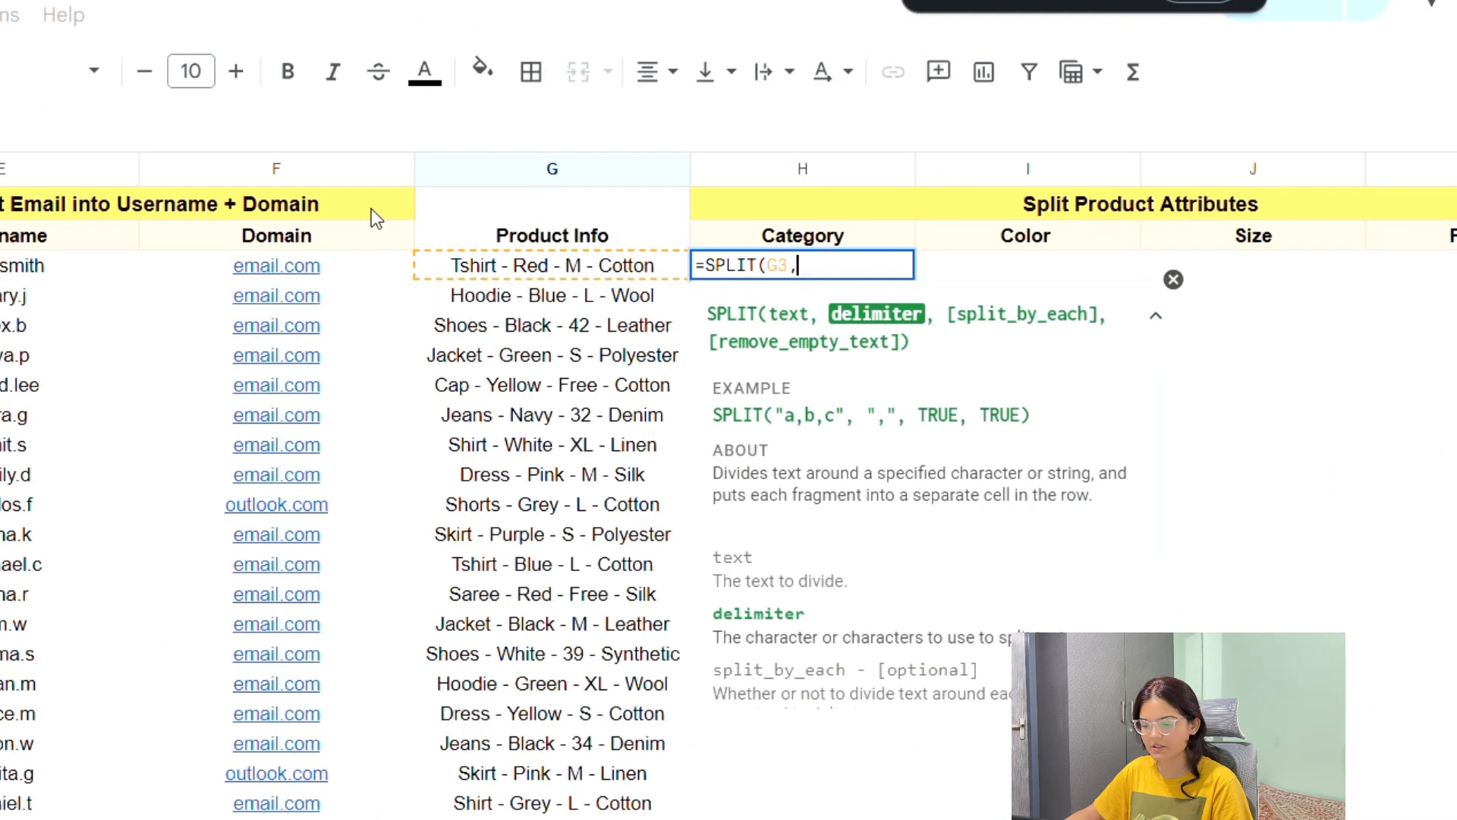
{"action": "scroll", "coordinate": [237, 323], "scroll_direction": "right", "scroll_amount": 3}
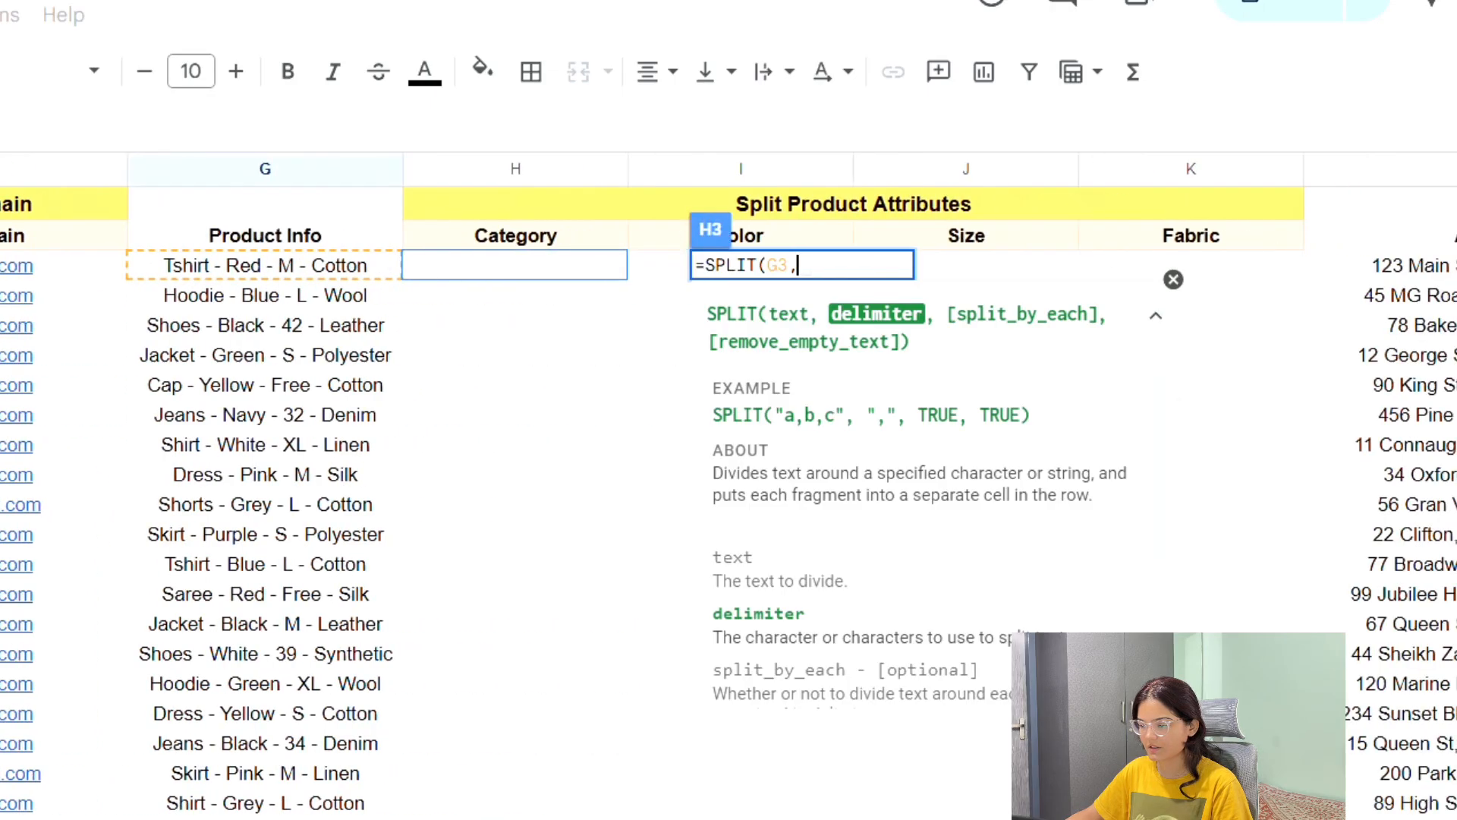
{"action": "left_click", "coordinate": [497, 269]}
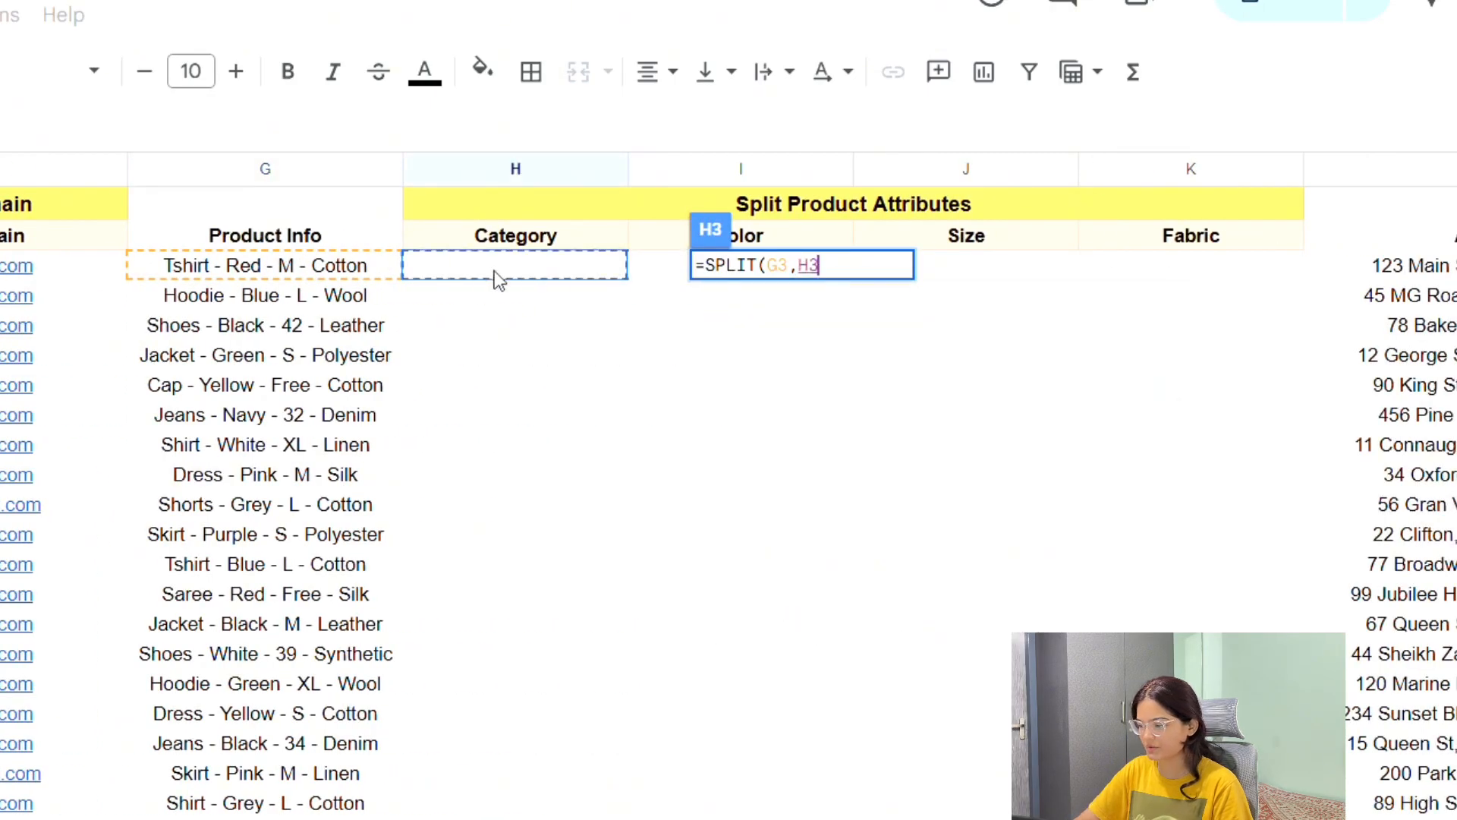
{"action": "key", "text": "BackSpace"}
{"action": "key", "text": "BackSpace"}
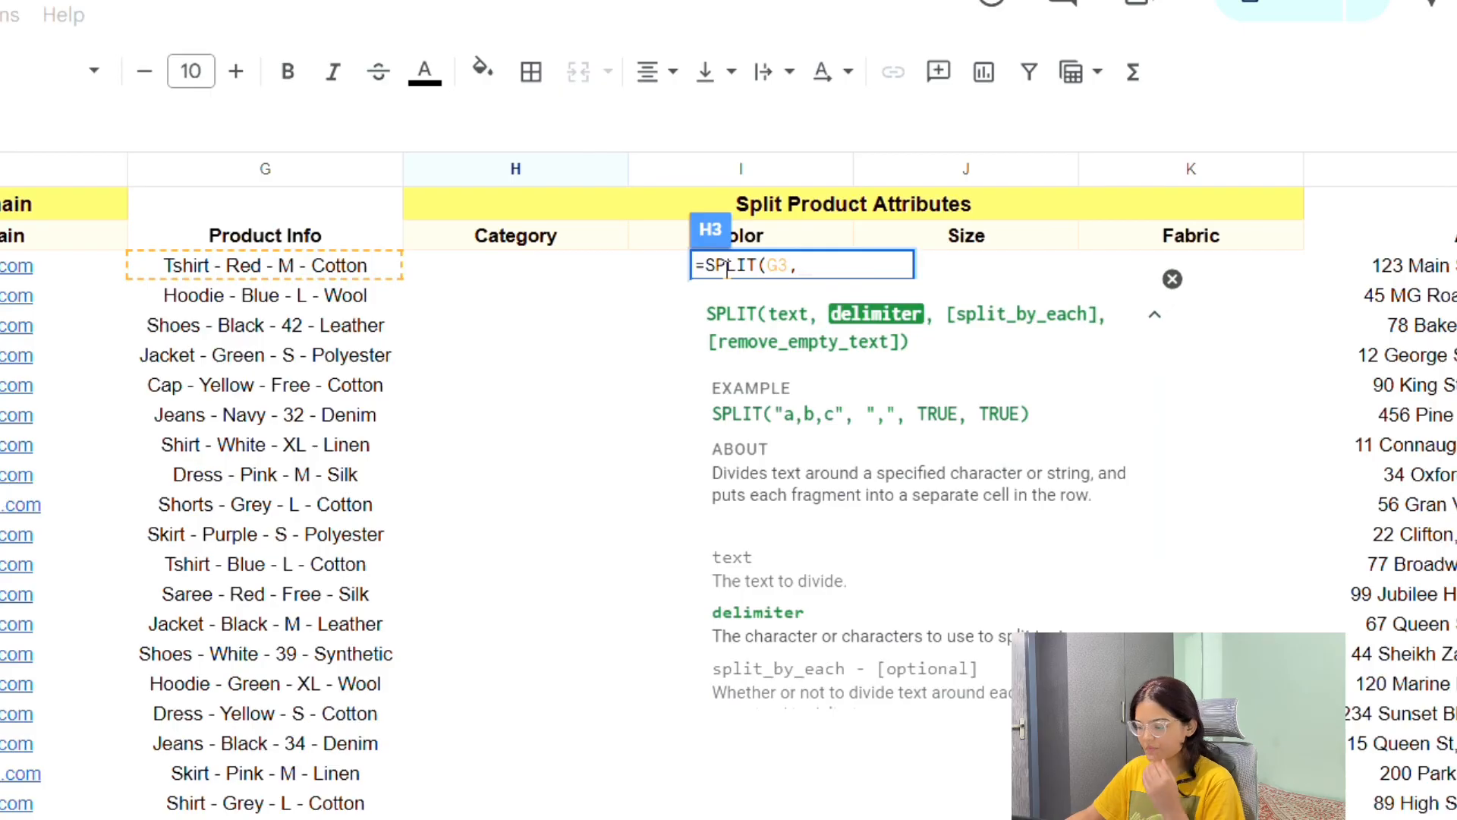
{"action": "type", "text": "\"\""}
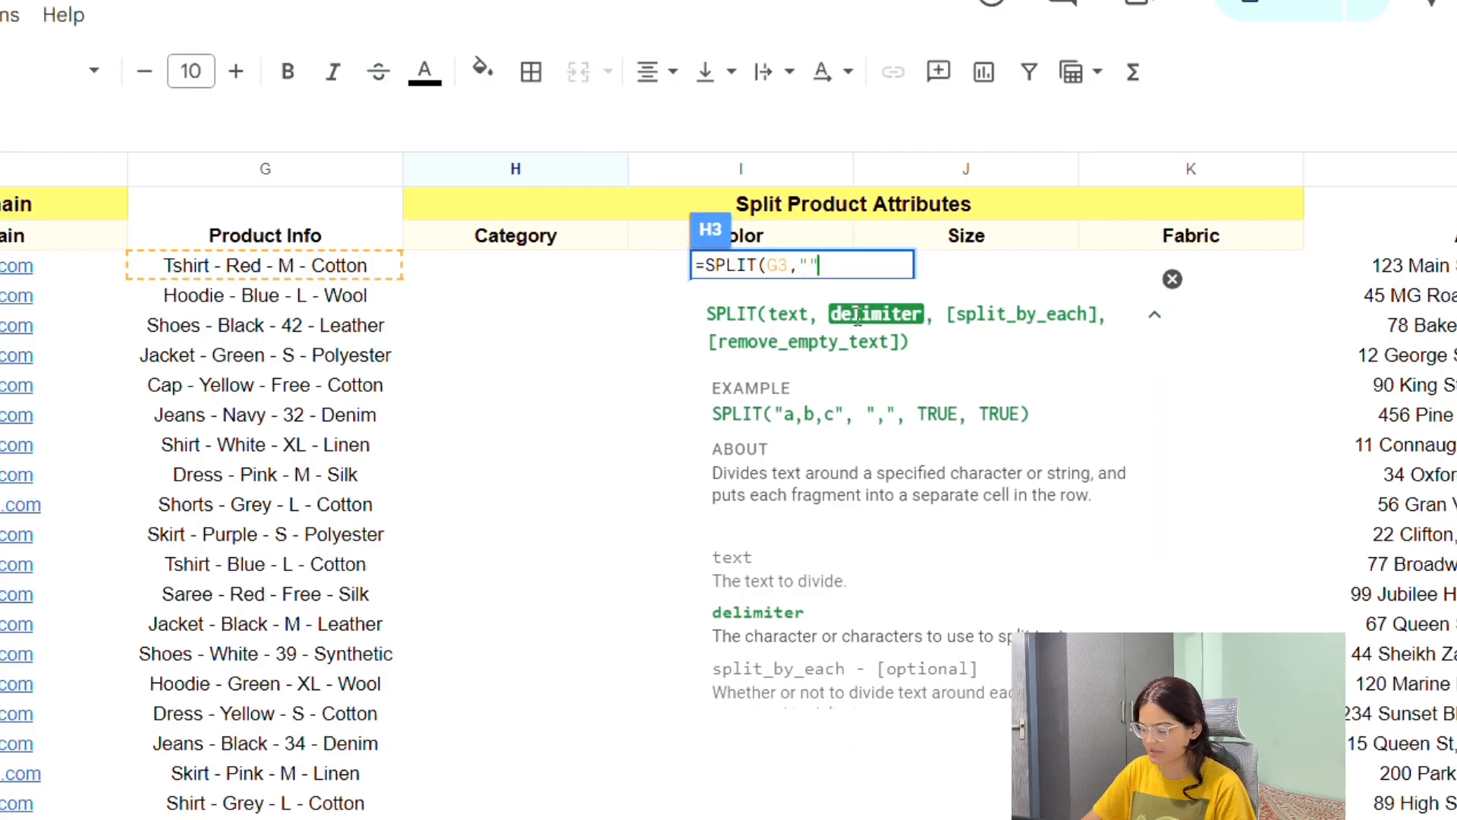
{"action": "key", "text": "Left"}
{"action": "type", "text": "-"}
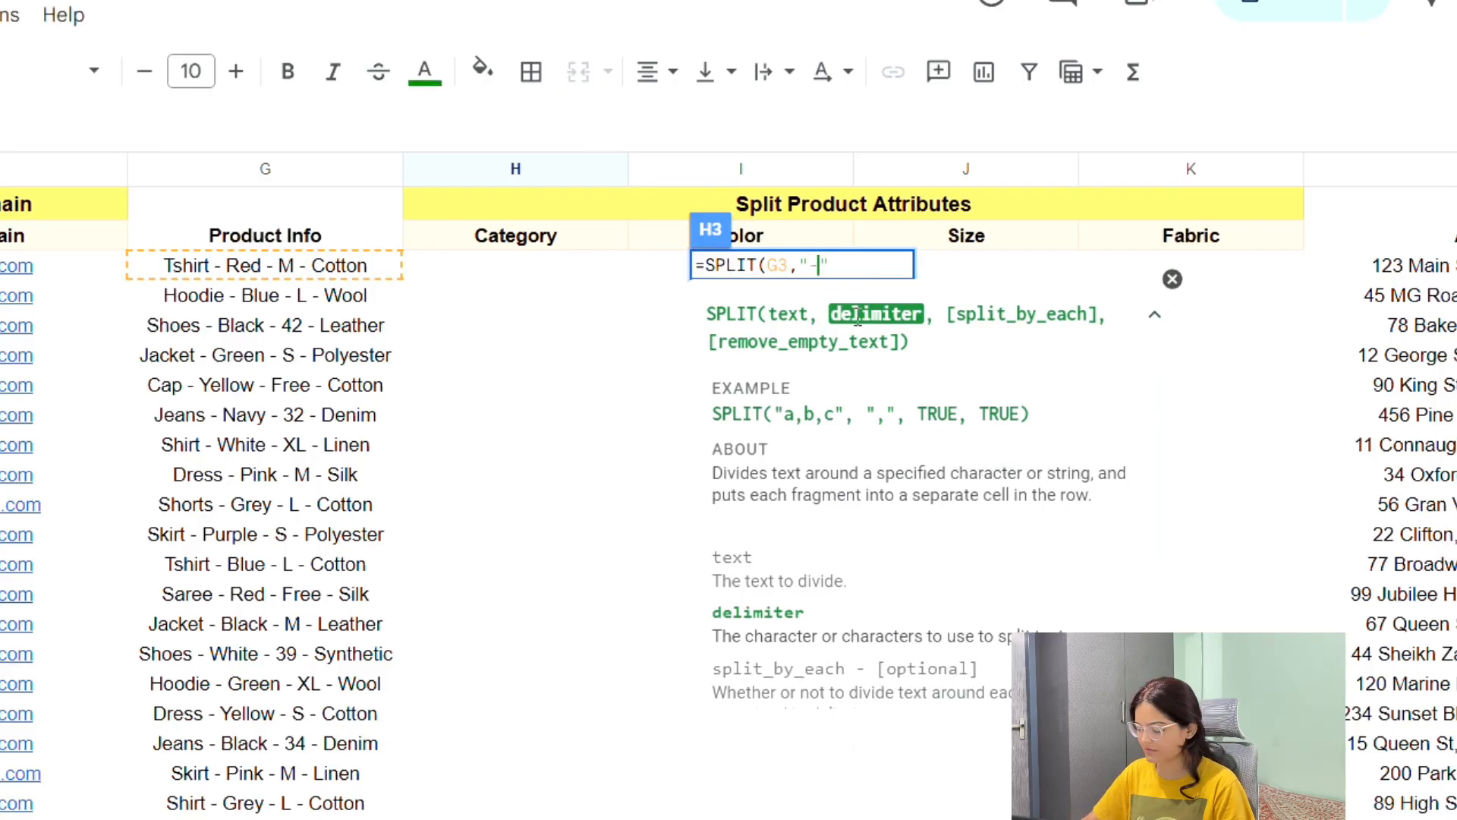
{"action": "key", "text": "Right"}
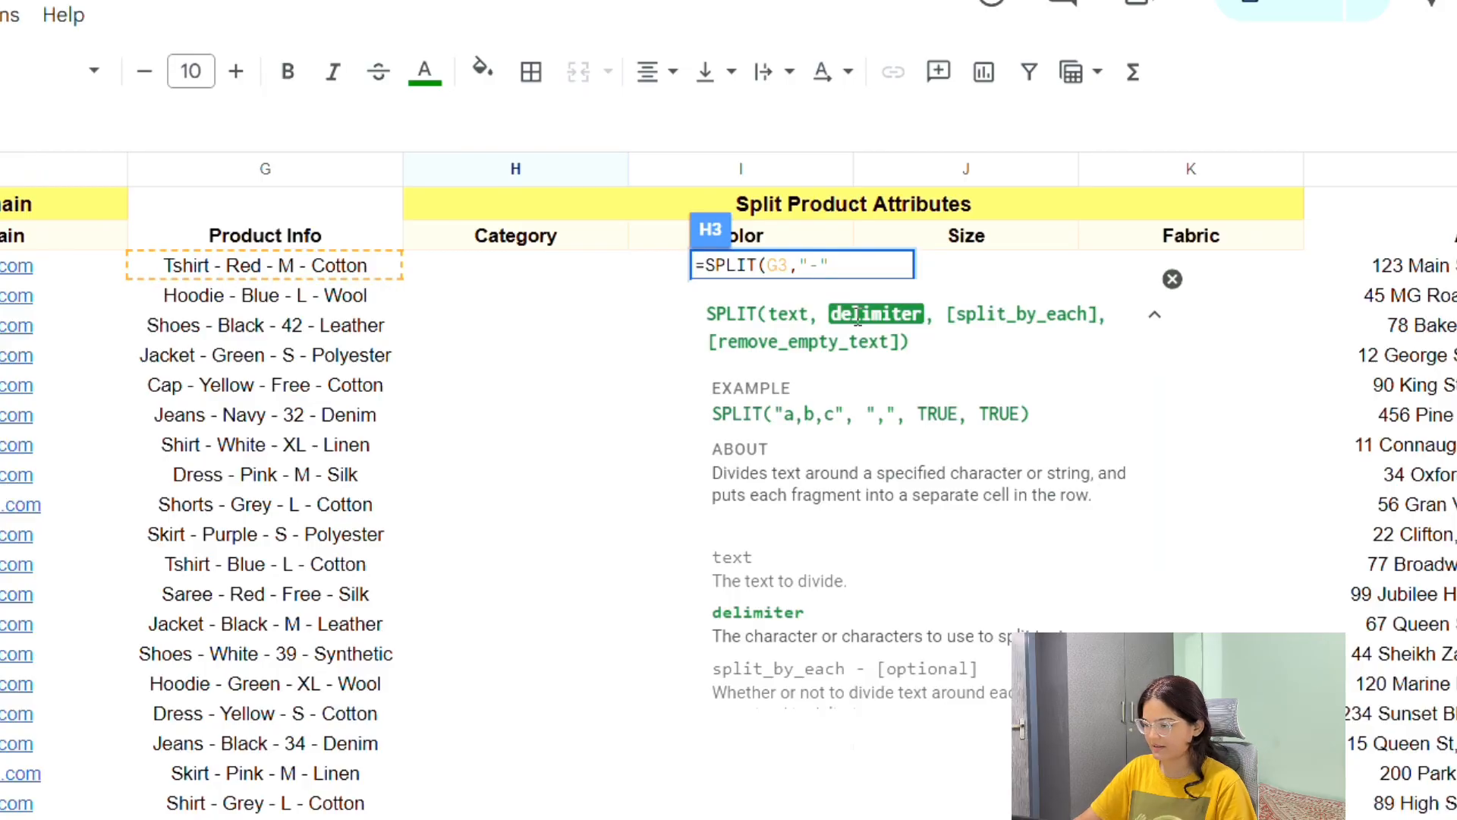
{"action": "type", "text": ")"}
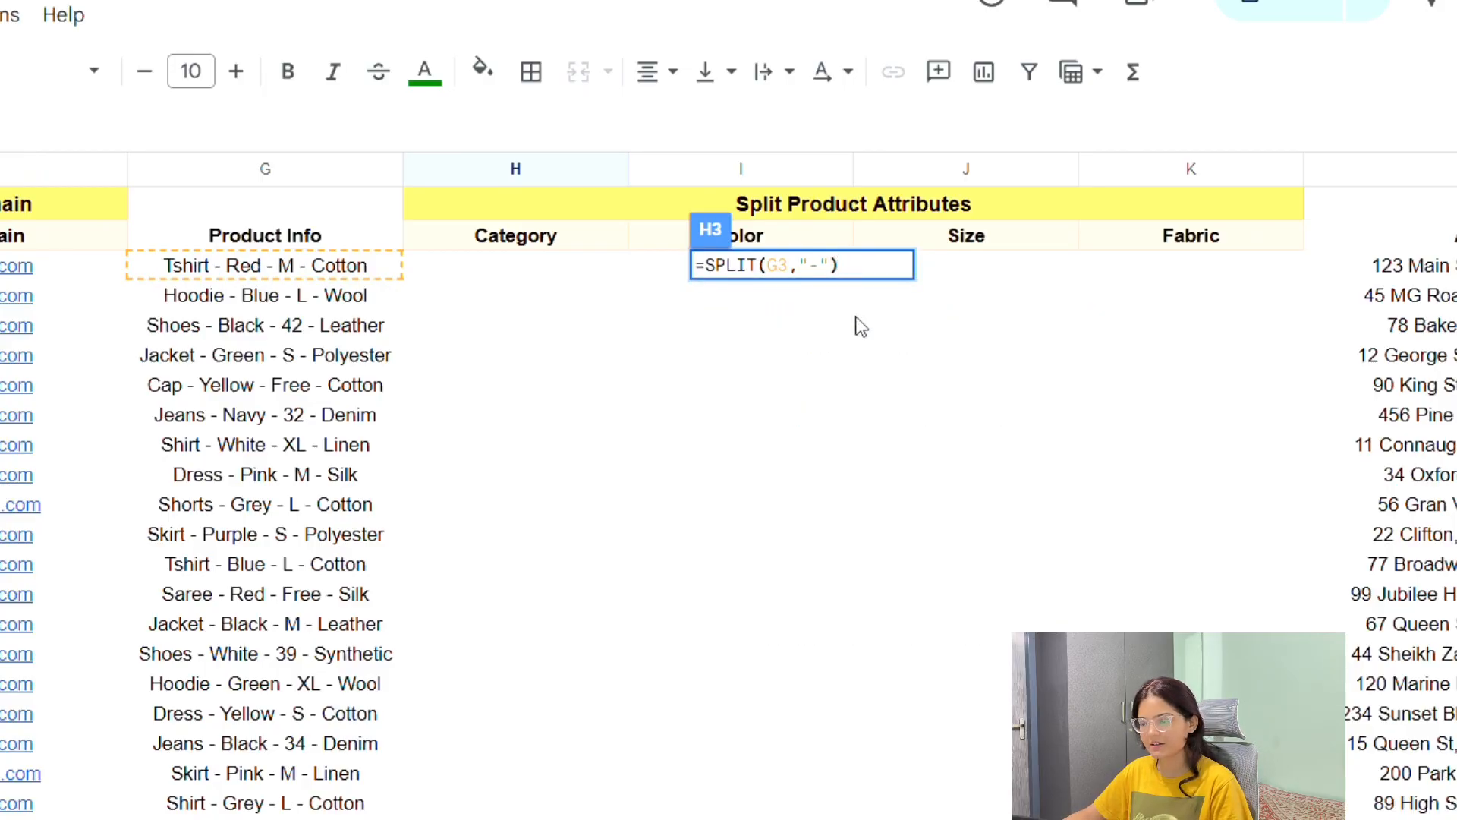
{"action": "key", "text": "Return"}
Step: Check the split Category, Size and Fabric cells in row 3 against the product info in G3
{"action": "left_click", "coordinate": [519, 272]}
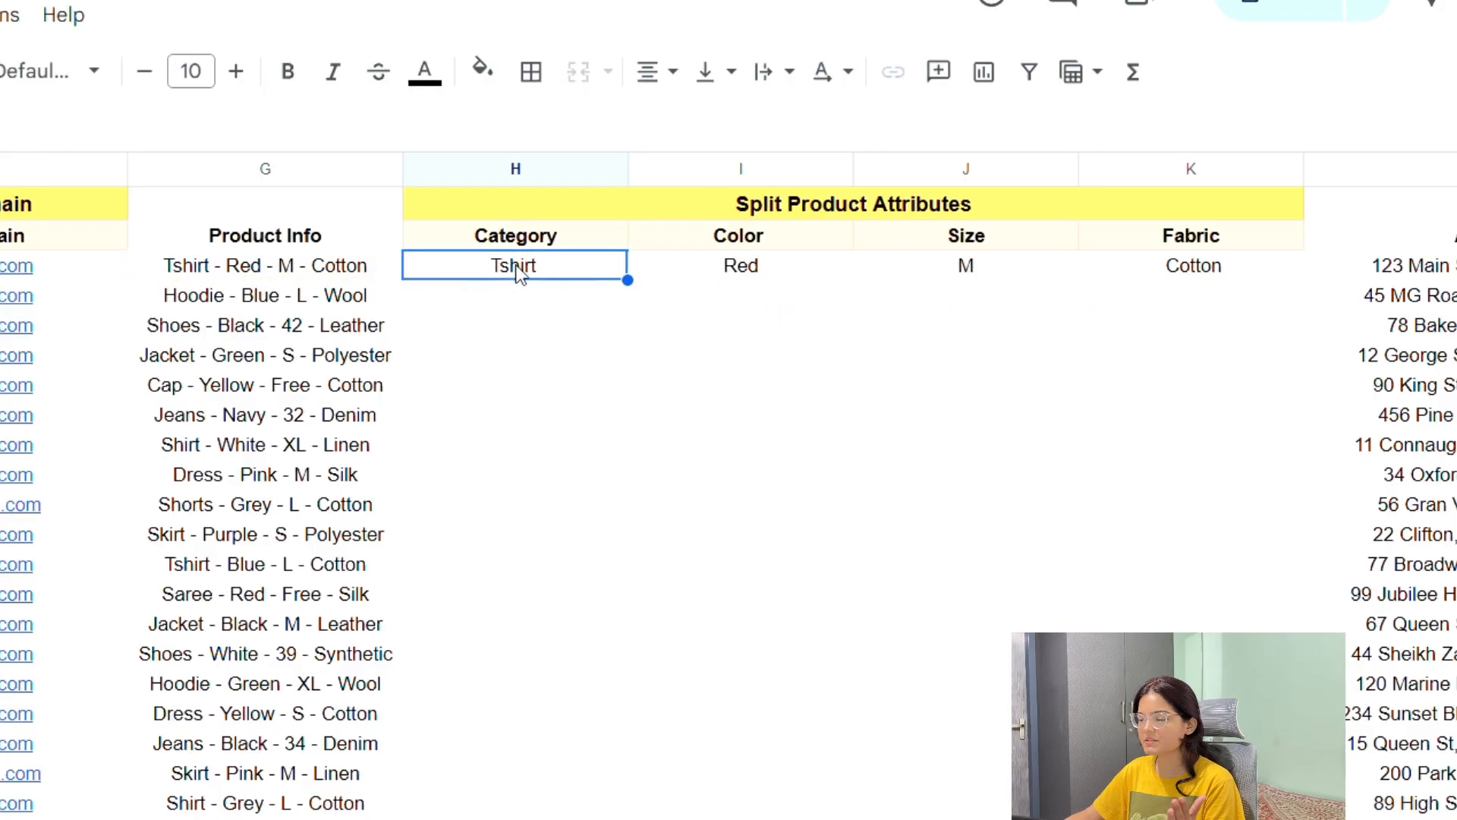
{"action": "left_click", "coordinate": [971, 274]}
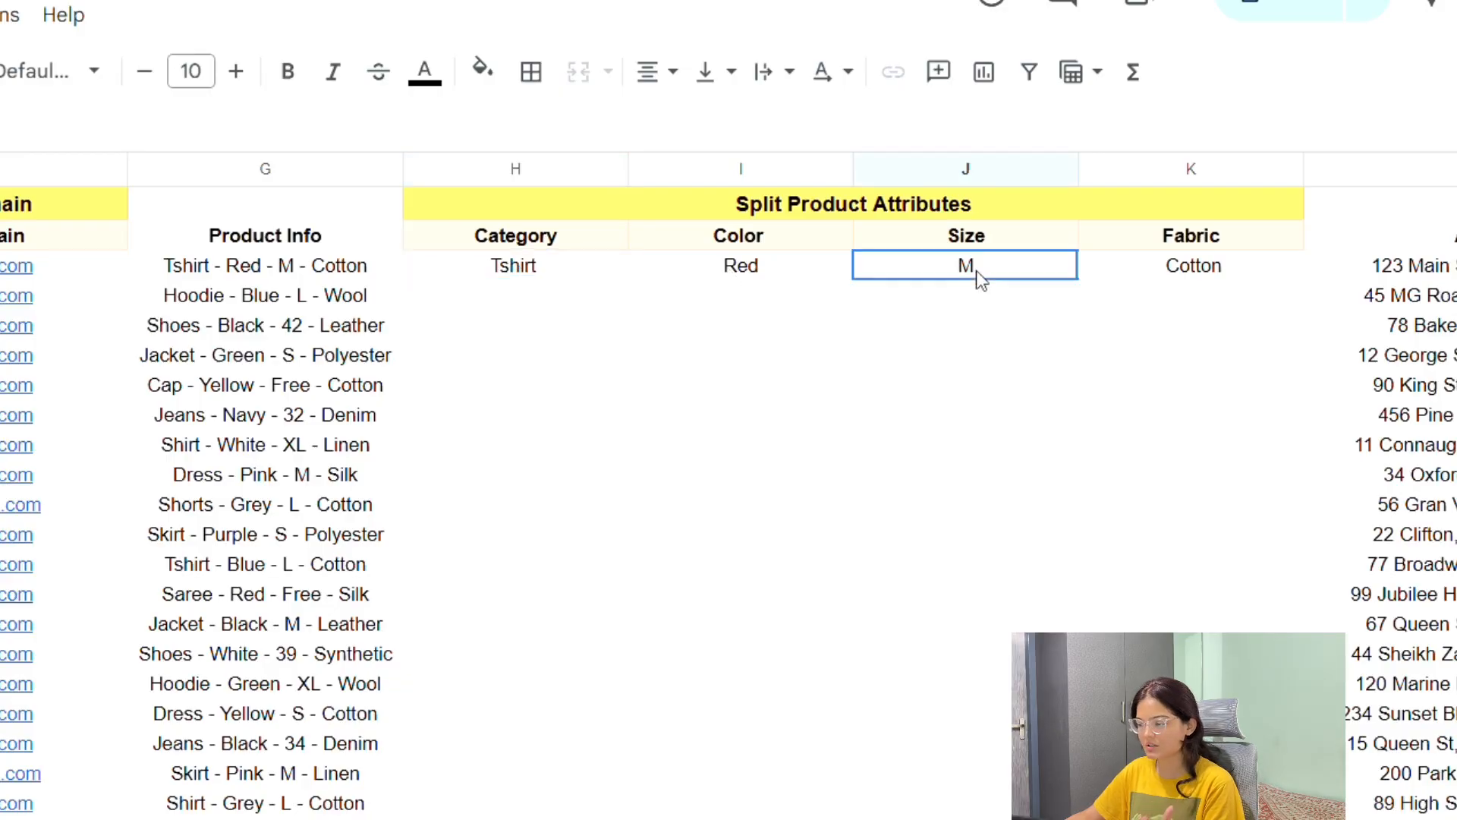
{"action": "left_click", "coordinate": [1163, 275]}
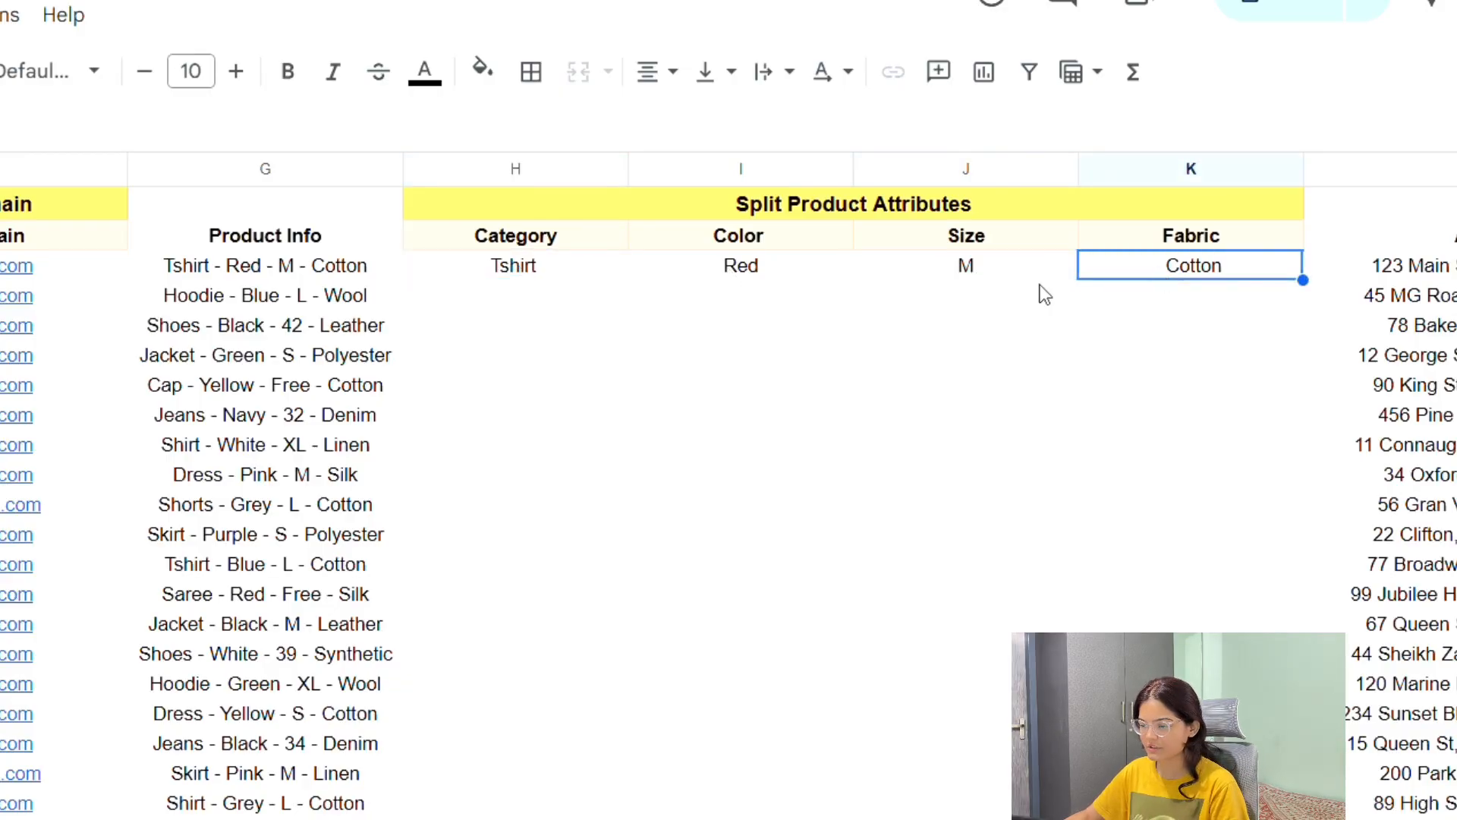
Step: Copy the split row H3:K3 and paste it over H3:K32 so every product entry is split
{"action": "left_click", "coordinate": [535, 277]}
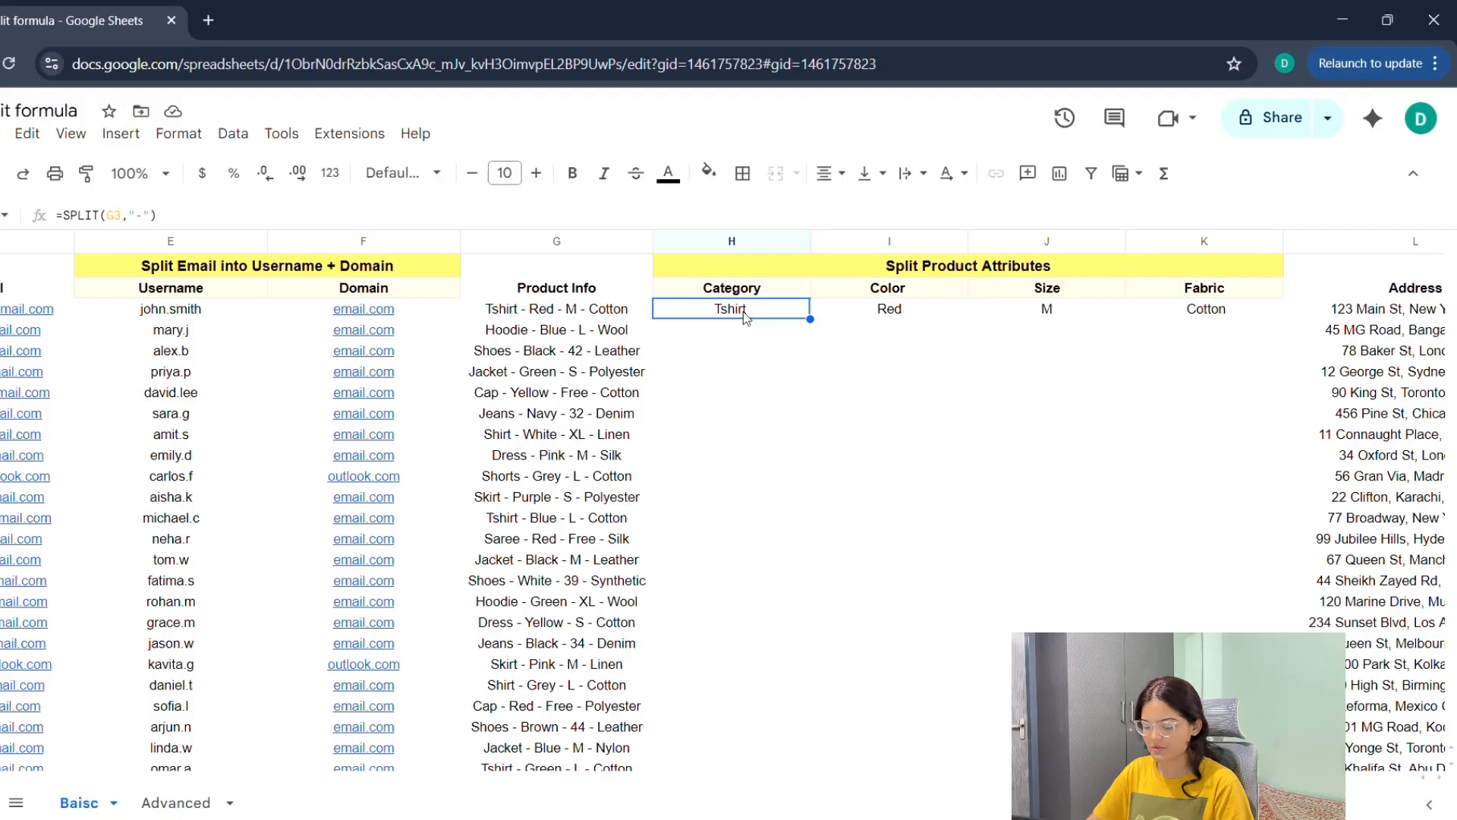
{"action": "key", "text": "ctrl+shift+Right"}
{"action": "key", "text": "ctrl+c"}
{"action": "key", "text": "Left"}
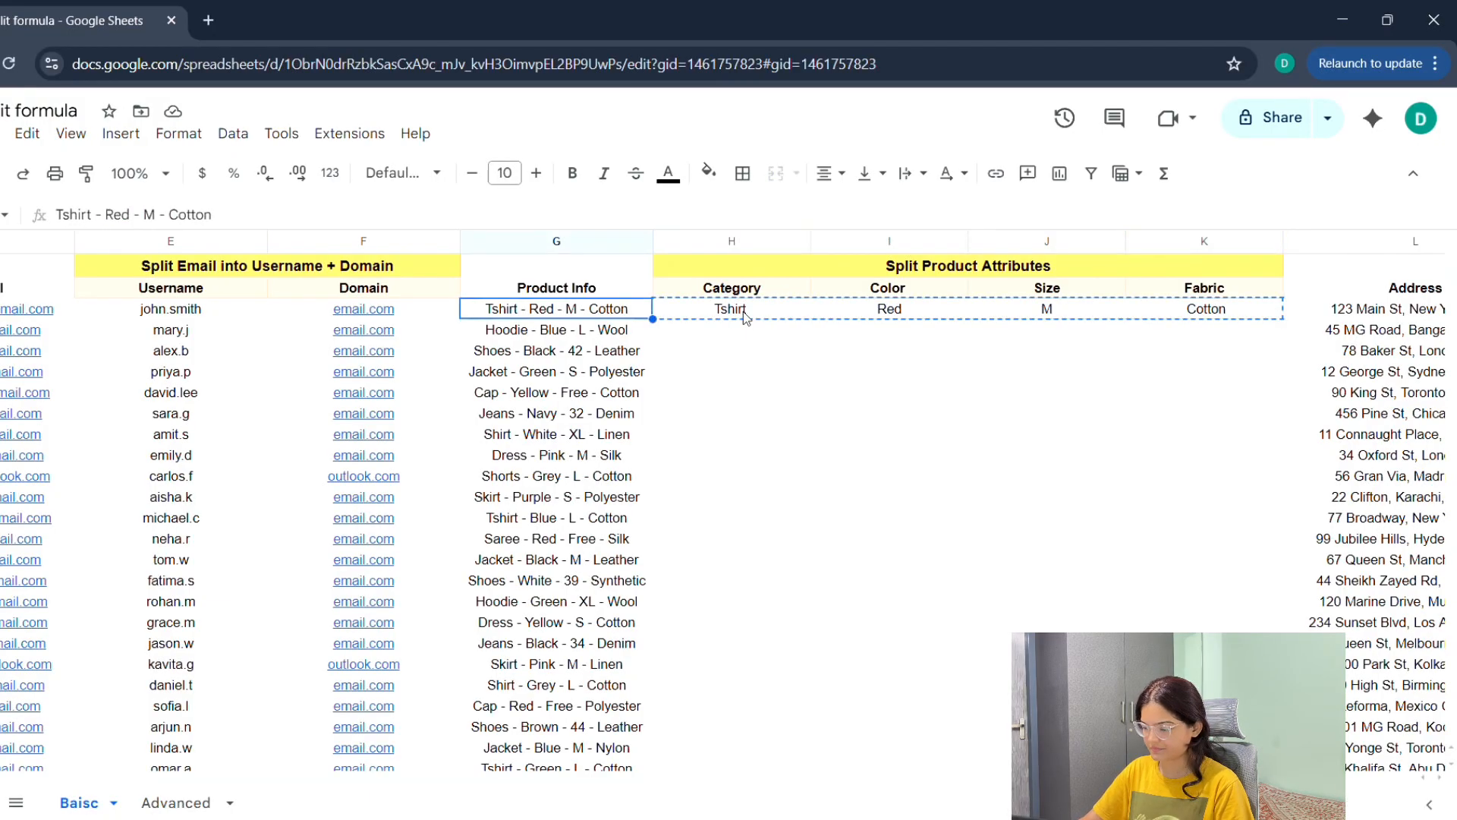
{"action": "key", "text": "ctrl+Down"}
{"action": "key", "text": "Right"}
{"action": "key", "text": "shift+Right"}
{"action": "key", "text": "shift+Right"}
{"action": "key", "text": "shift+Right"}
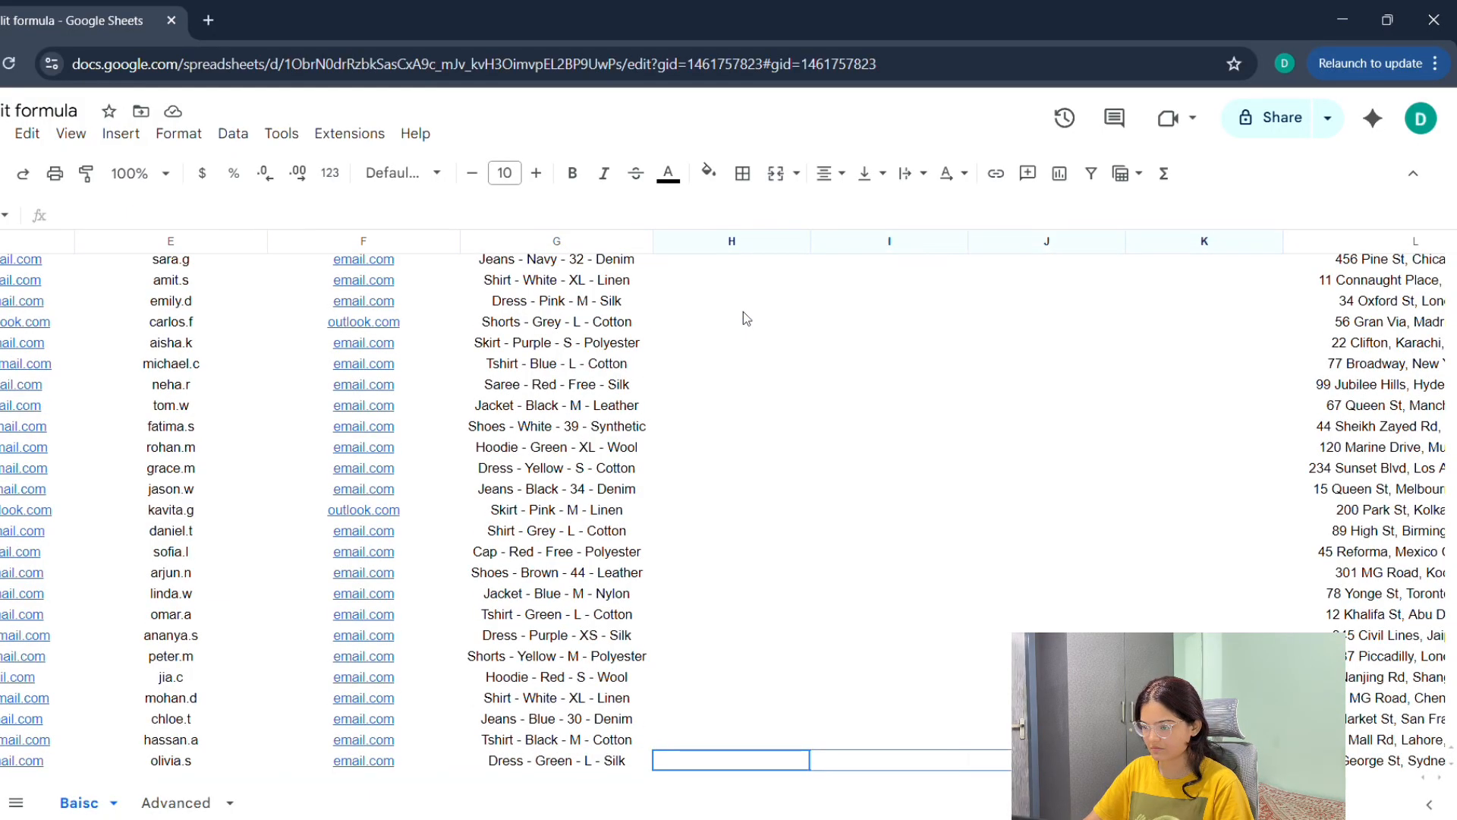
{"action": "key", "text": "ctrl+shift+Up"}
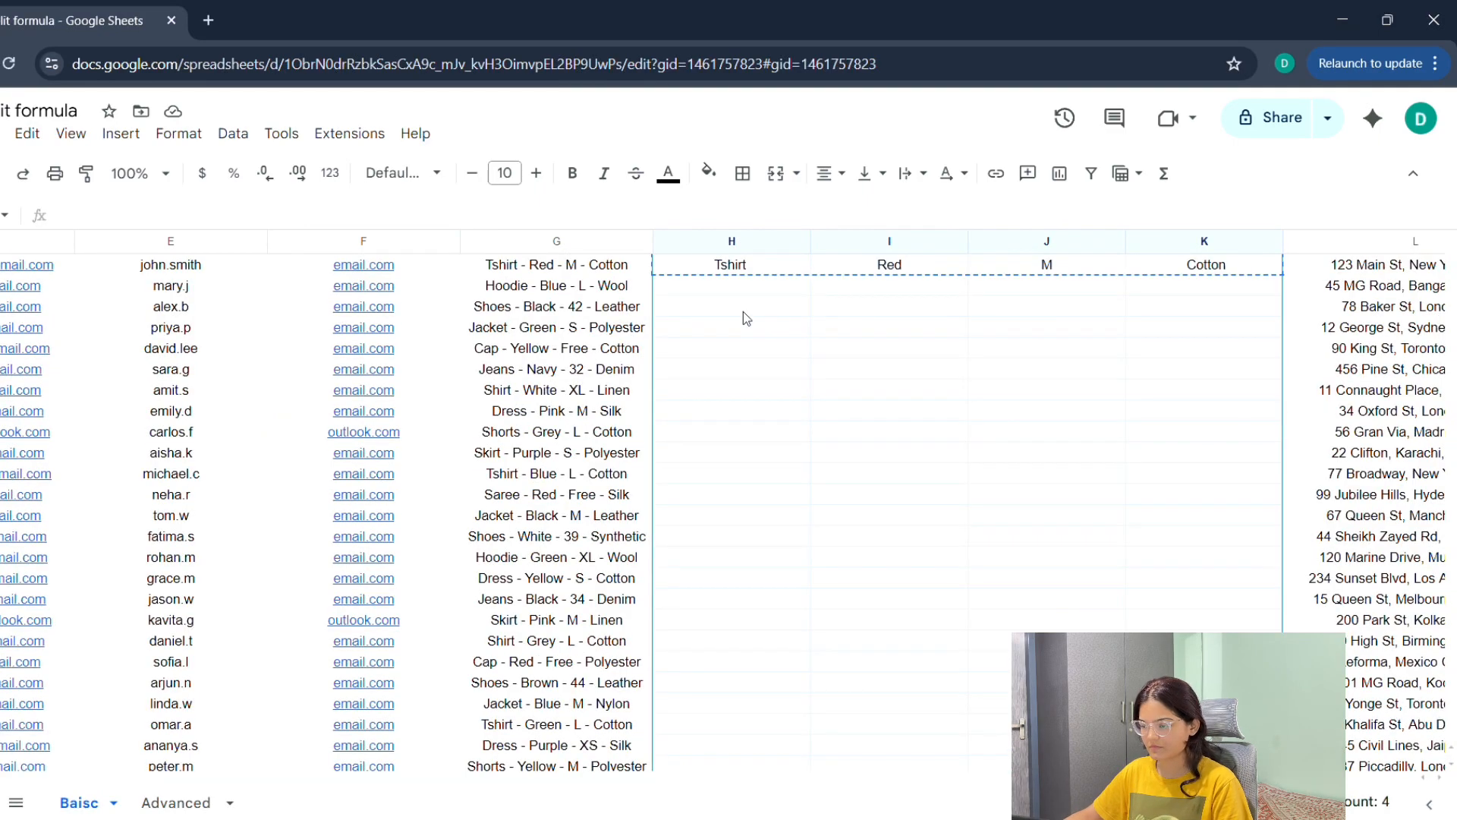
{"action": "key", "text": "ctrl+v"}
{"action": "scroll", "coordinate": [663, 376], "scroll_direction": "up", "scroll_amount": 3}
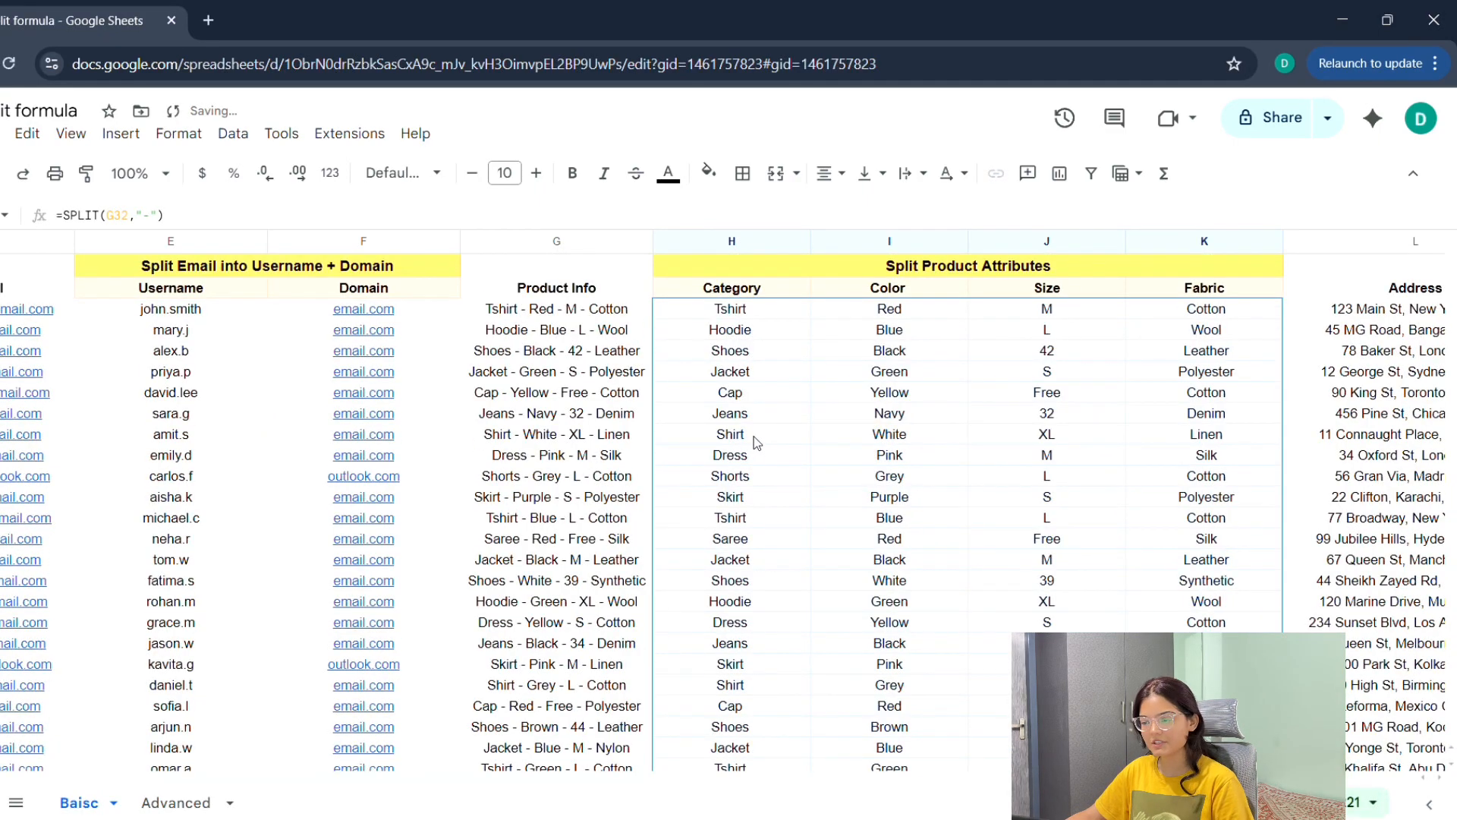
Step: Review the Category formula in H11, and compare the Address column with the Street, City and Country headings
{"action": "left_click", "coordinate": [751, 476]}
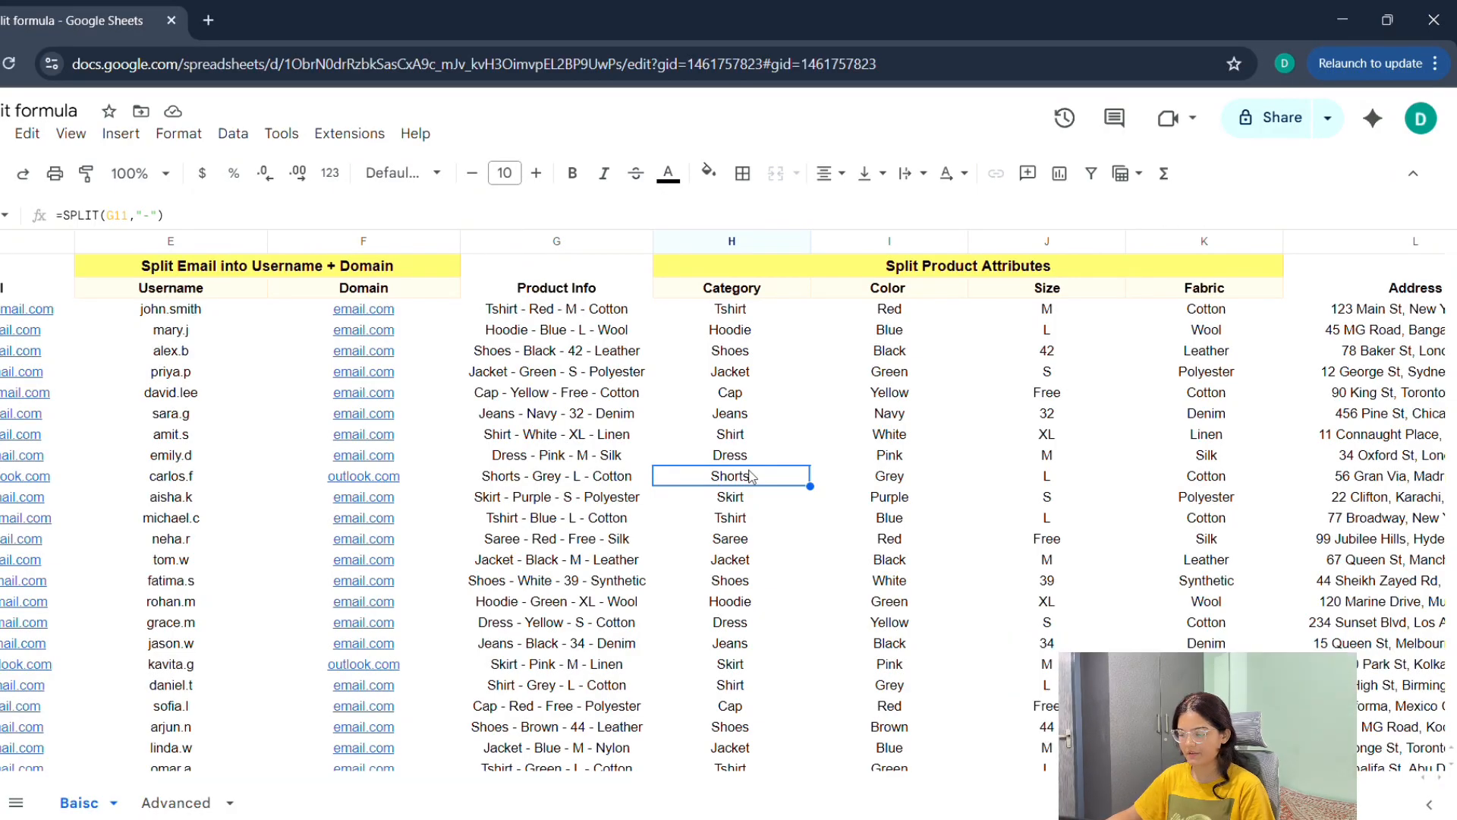
{"action": "left_click_drag", "start_coordinate": [608, 780], "coordinate": [868, 786]}
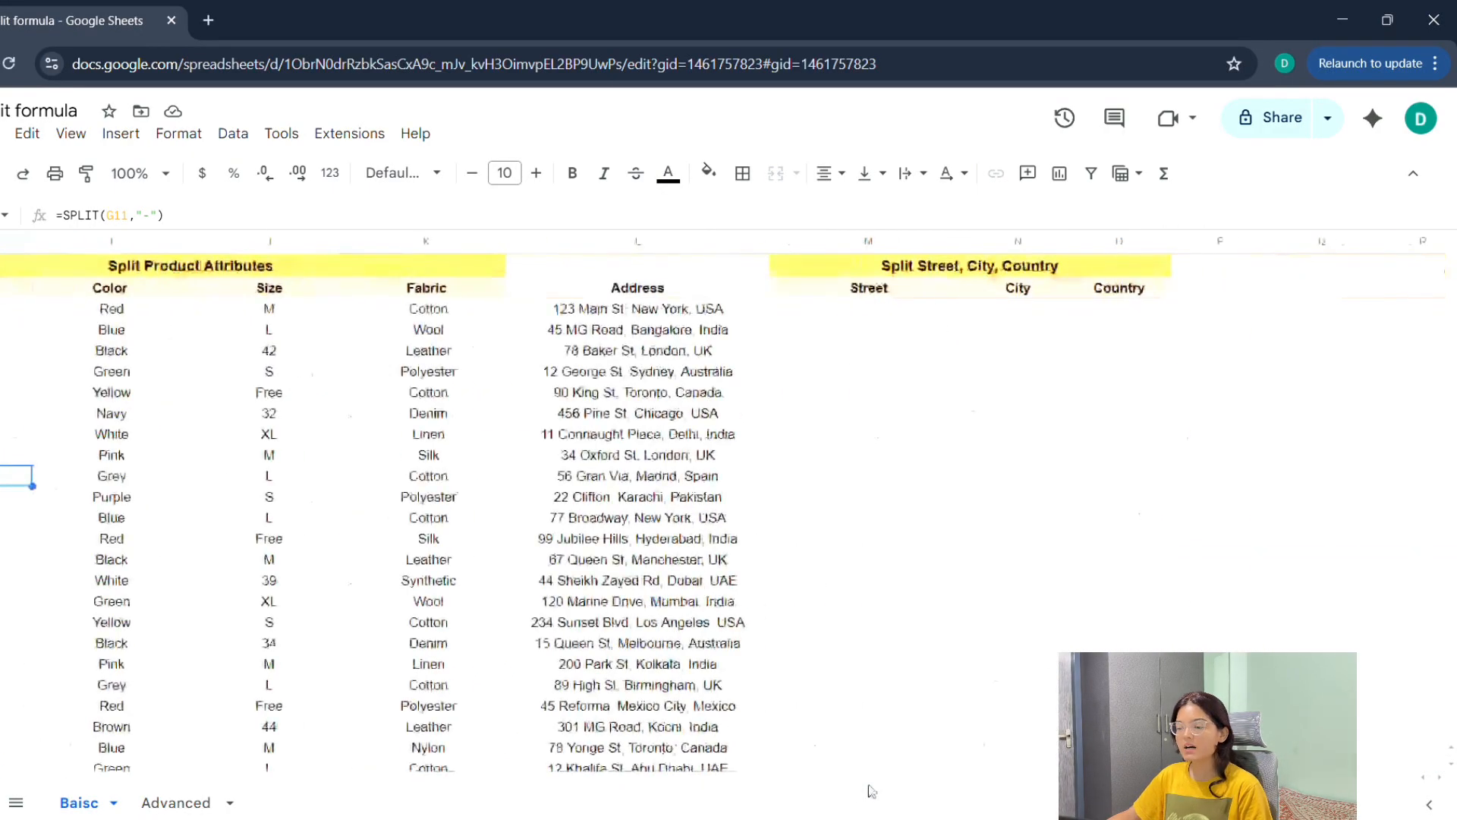
{"action": "left_click", "coordinate": [644, 236]}
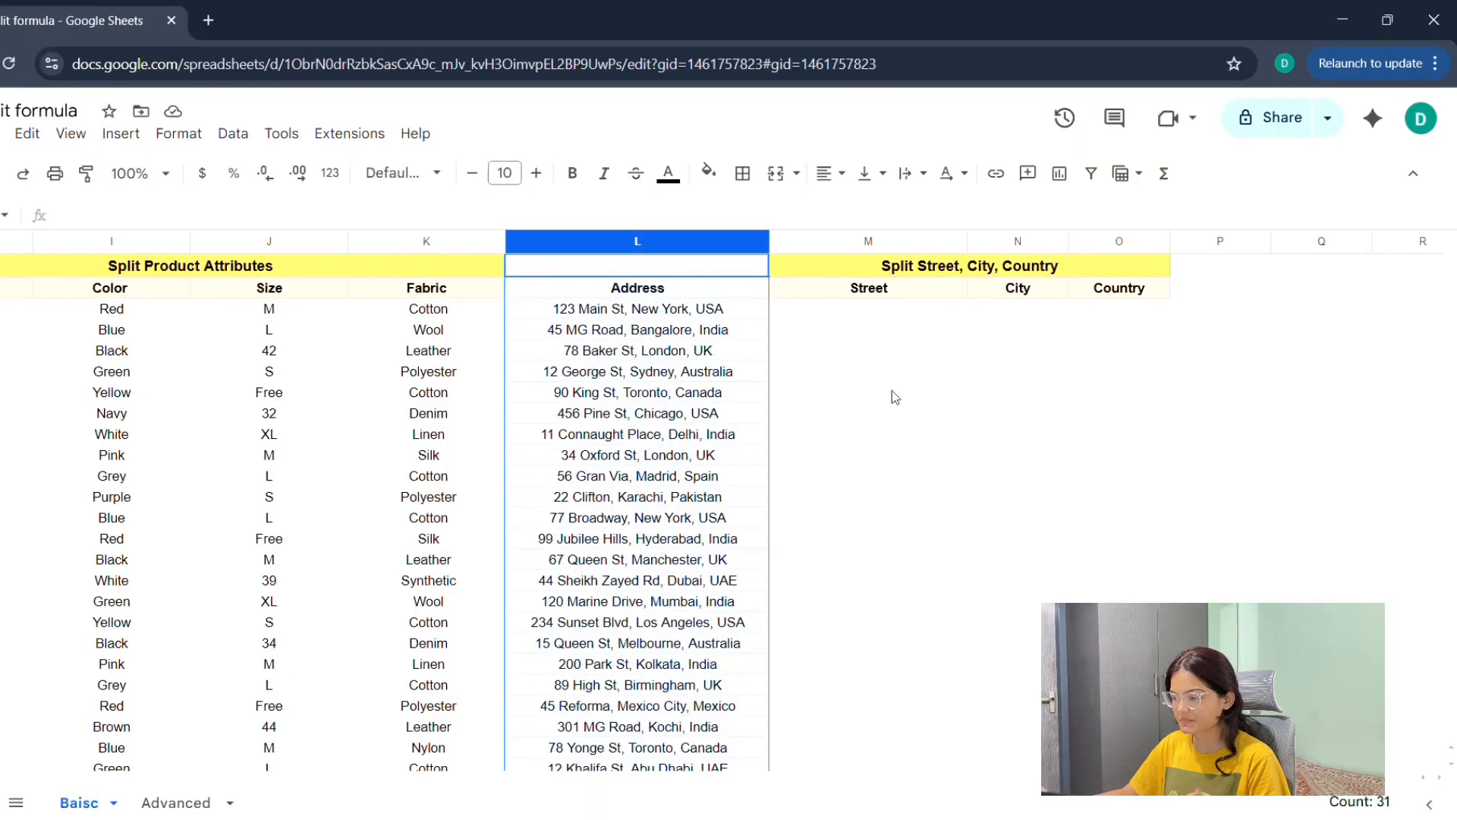
Step: Enter the formula =SPLIT(L3,",") in M3 to split the address at each comma
{"action": "left_click", "coordinate": [861, 314]}
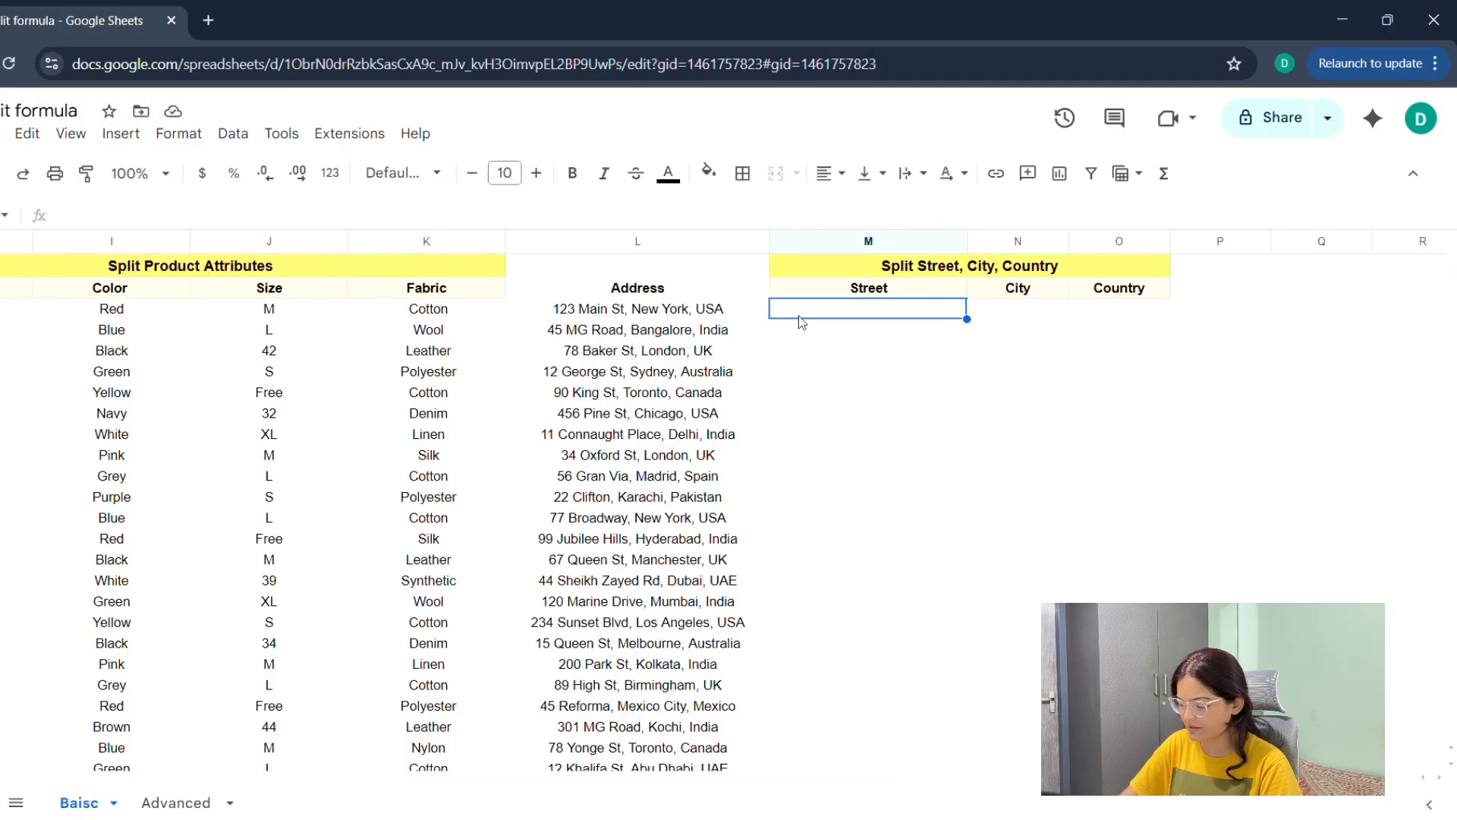
{"action": "type", "text": "="}
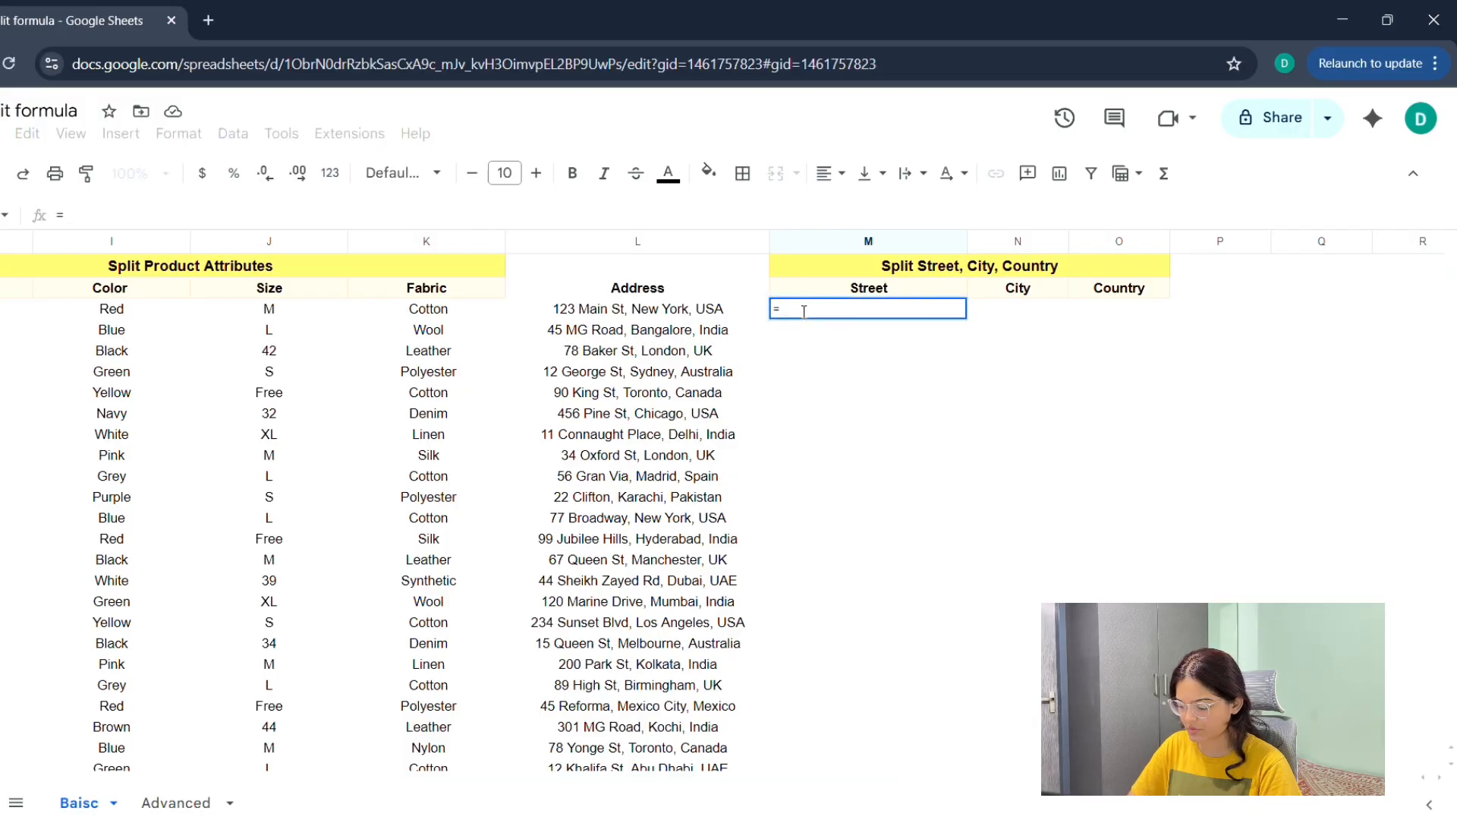
{"action": "type", "text": "s[1"}
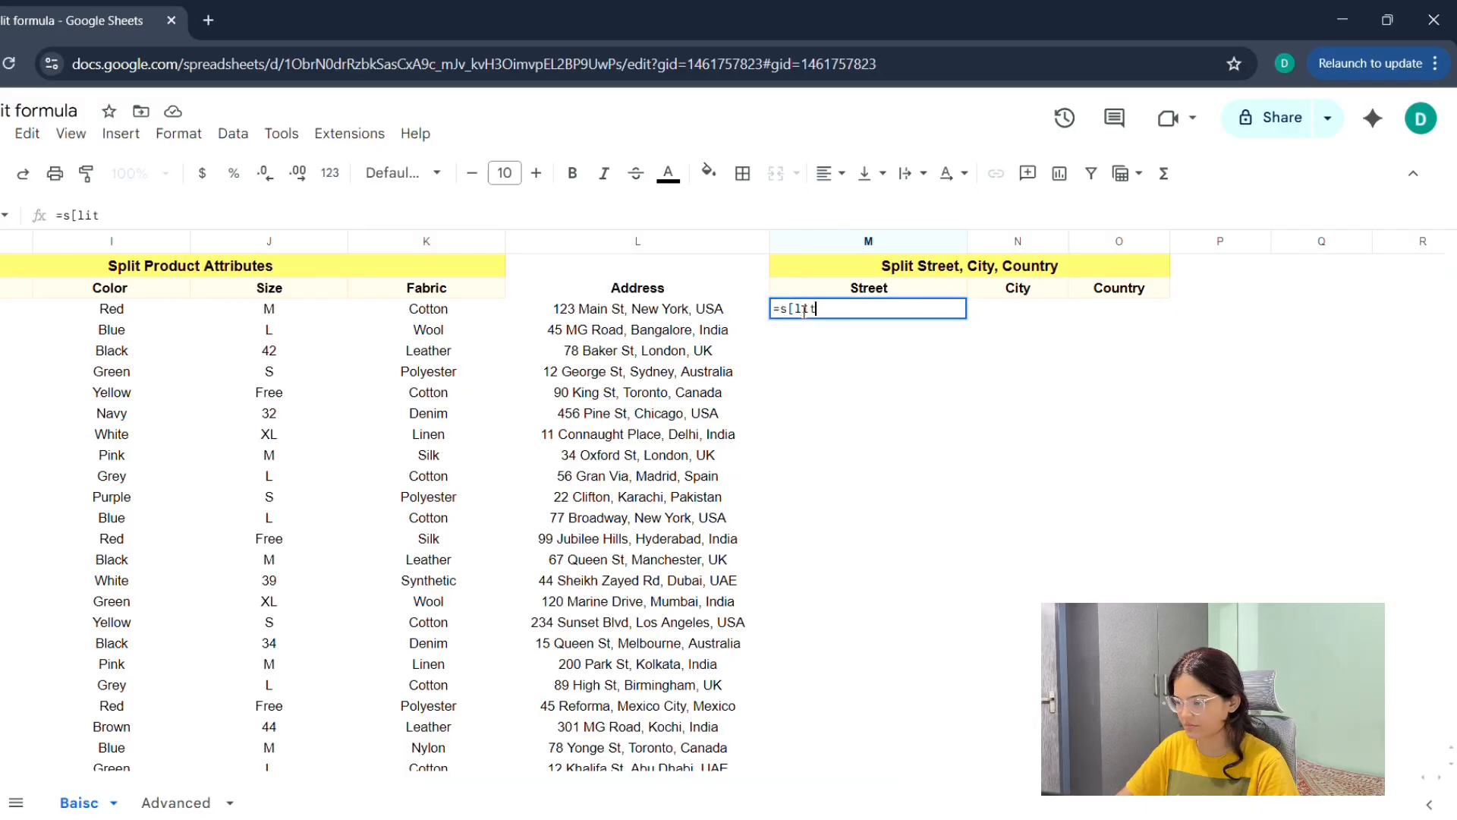
{"action": "key", "text": "BackSpace"}
{"action": "type", "text": "pl"}
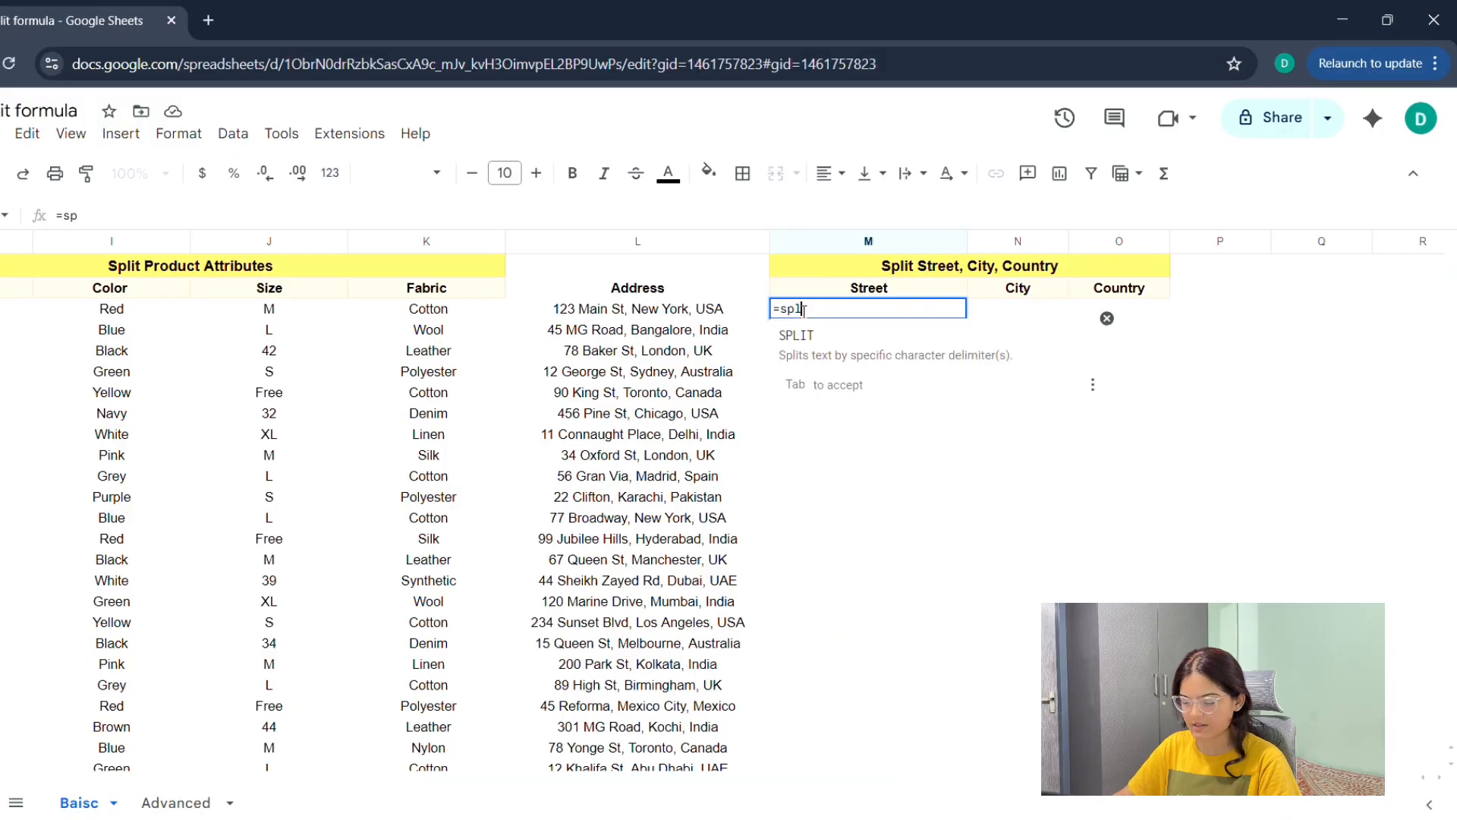
{"action": "type", "text": "it"}
{"action": "key", "text": "Tab"}
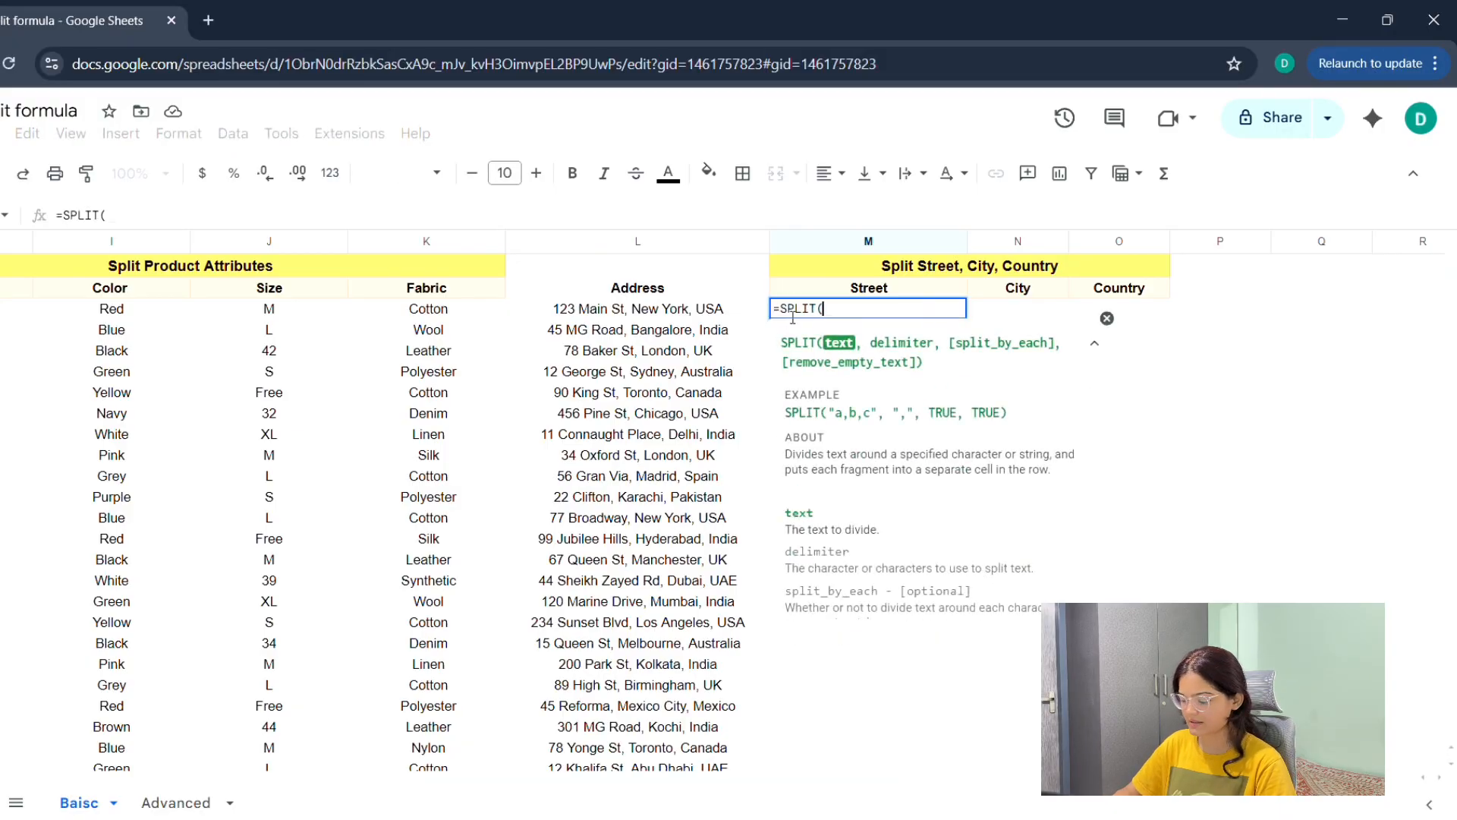
{"action": "left_click", "coordinate": [700, 311]}
{"action": "type", "text": ",\",\""}
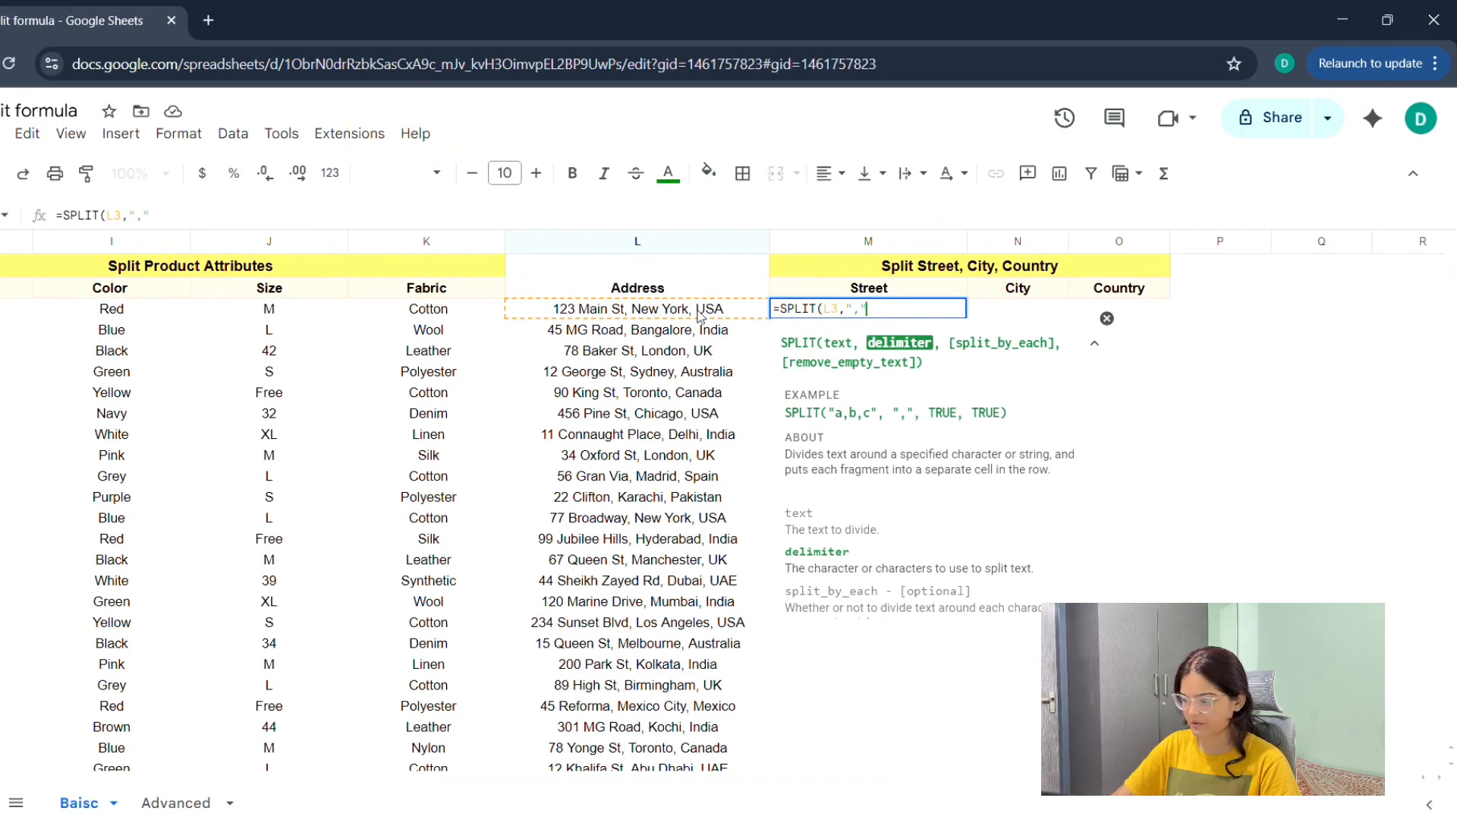
{"action": "type", "text": ")"}
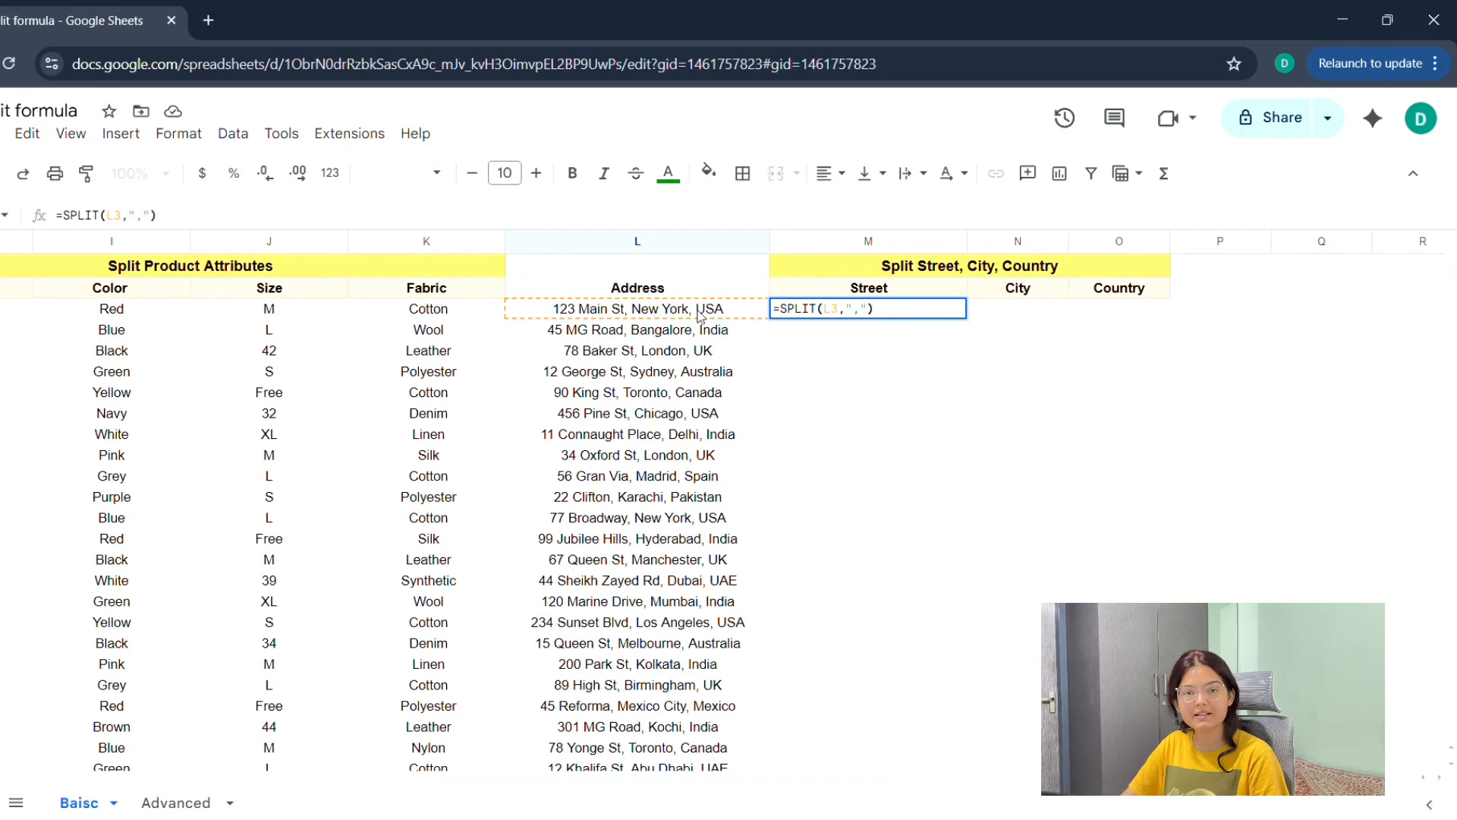
{"action": "key", "text": "Return"}
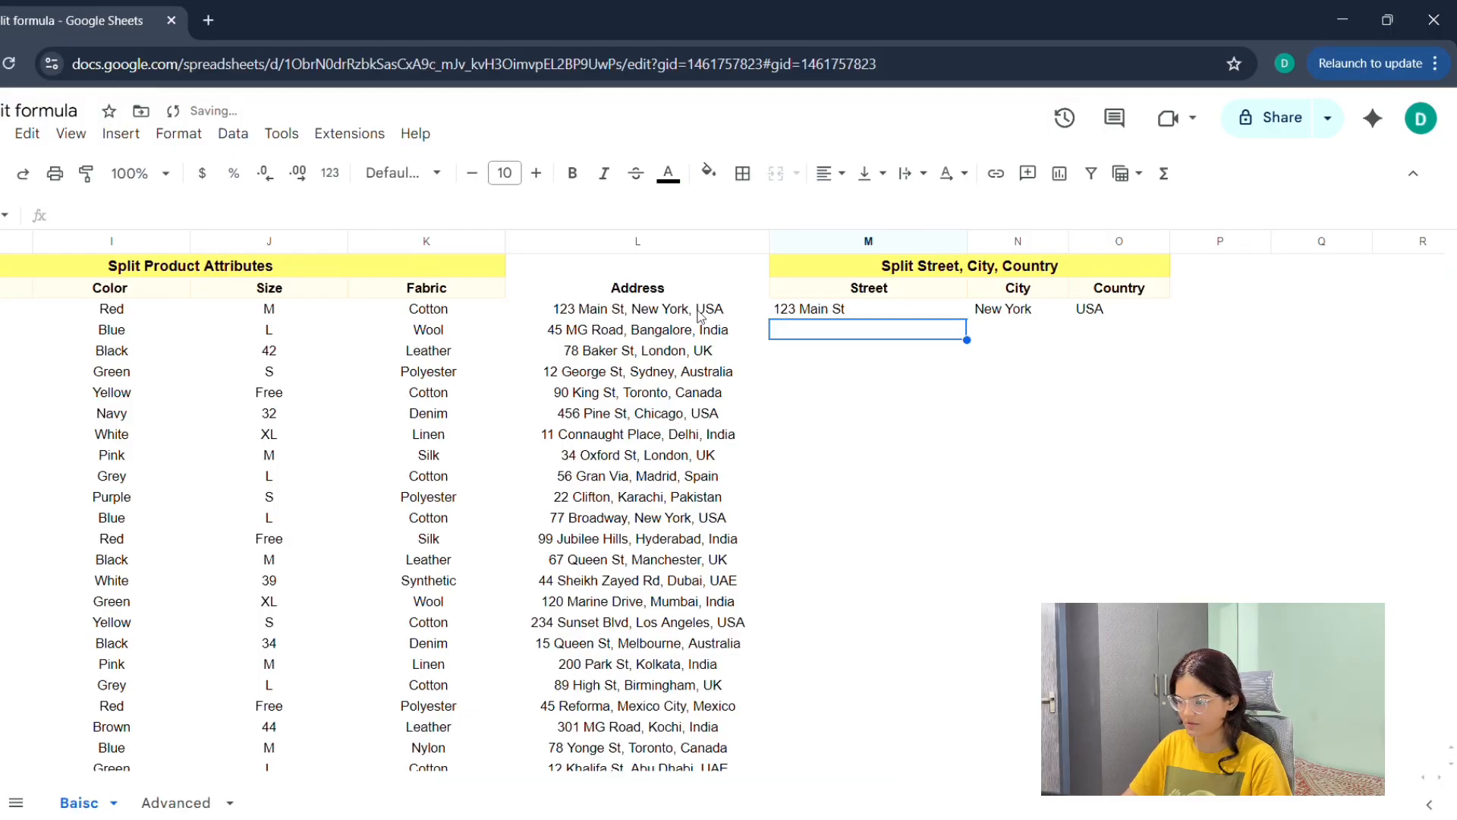
Step: Copy the split row M3:O3 and paste it over M3:O32 so every address is split
{"action": "key", "text": "Up"}
{"action": "key", "text": "ctrl+shift+Right"}
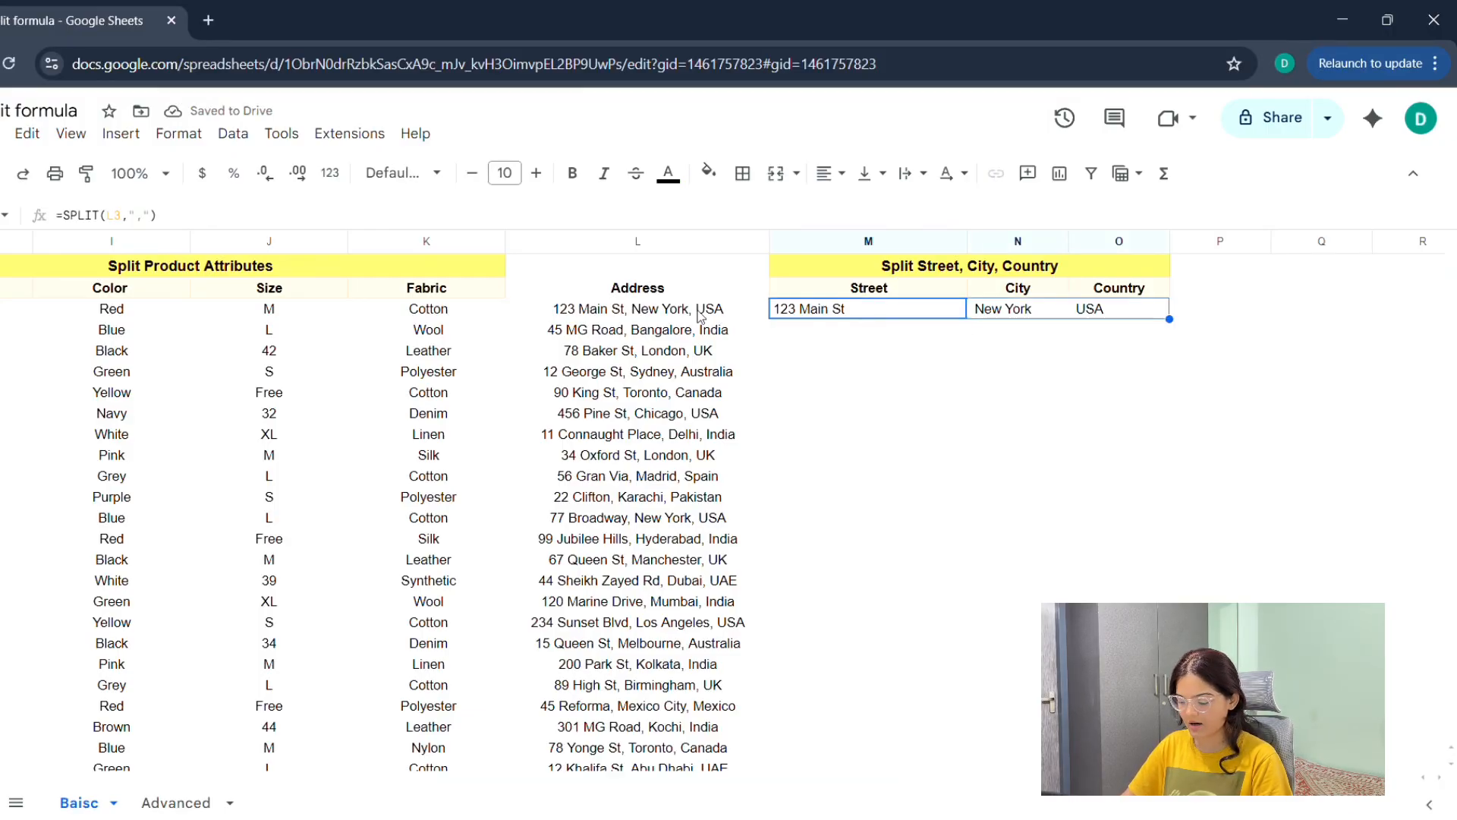
{"action": "left_click", "coordinate": [697, 310]}
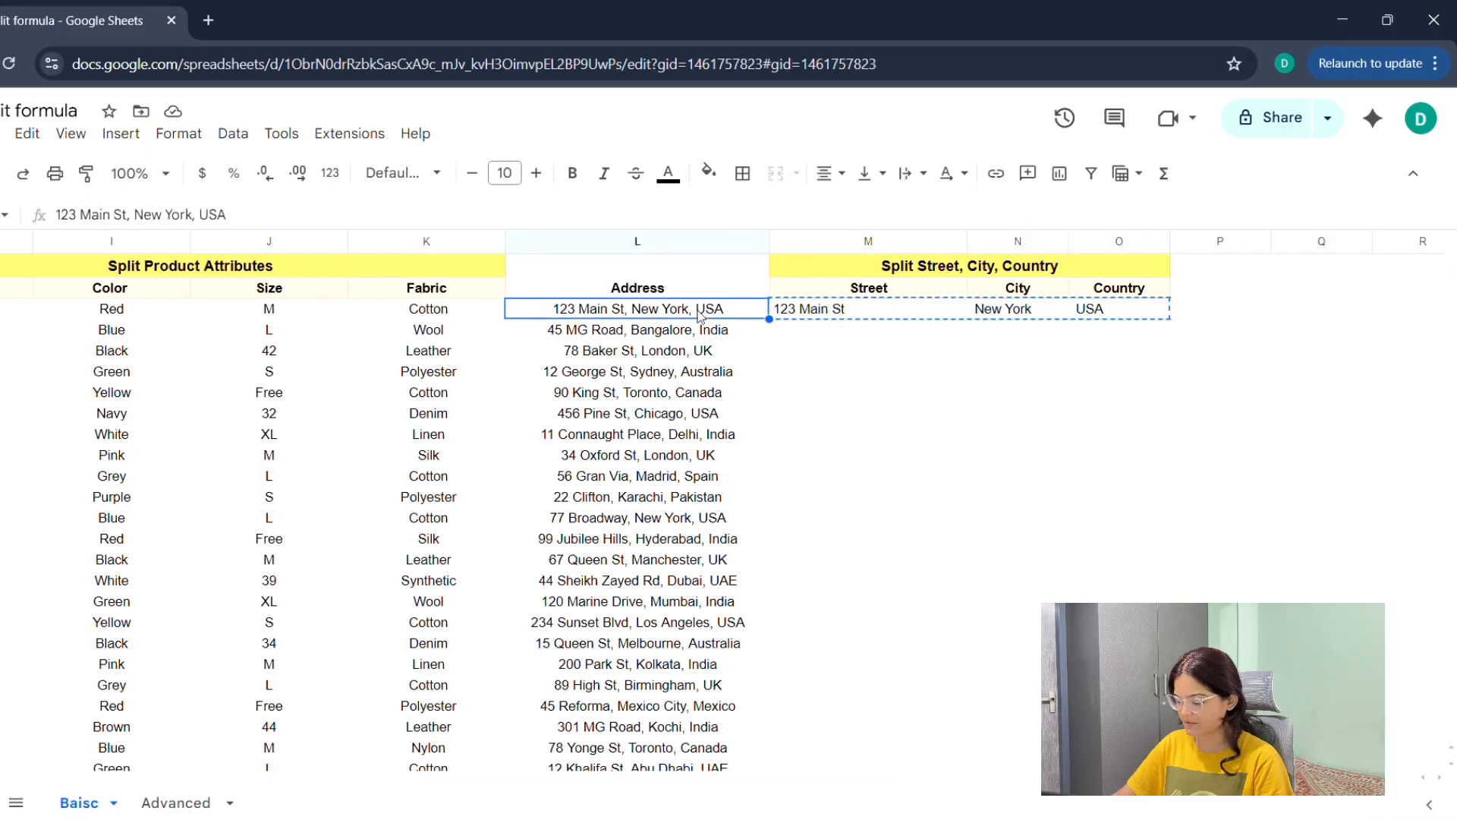
{"action": "key", "text": "ctrl+Down"}
{"action": "key", "text": "Right"}
{"action": "key", "text": "shift+Right"}
{"action": "key", "text": "shift+Right"}
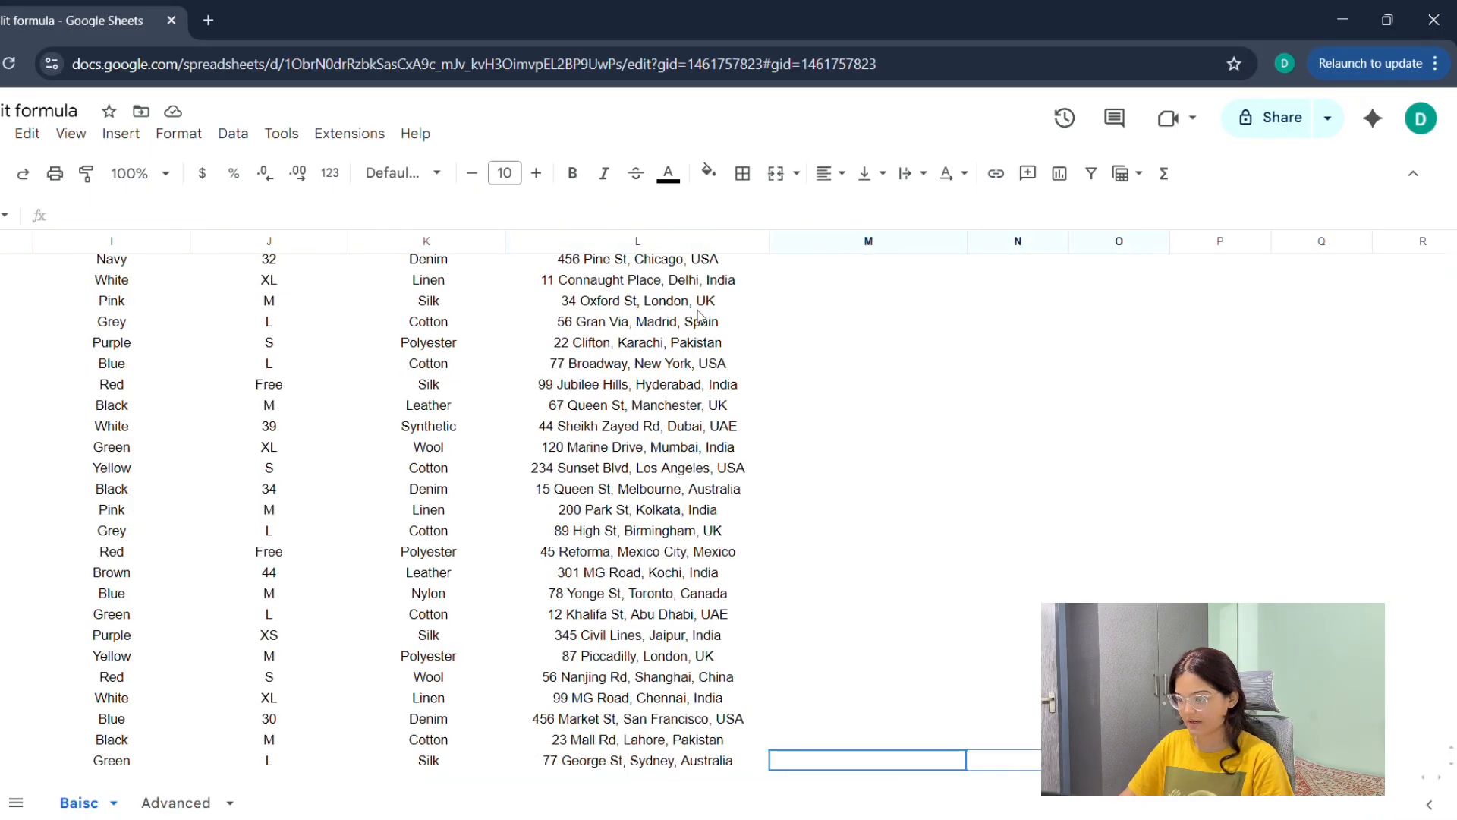
{"action": "key", "text": "ctrl+shift+Up"}
{"action": "key", "text": "ctrl+v"}
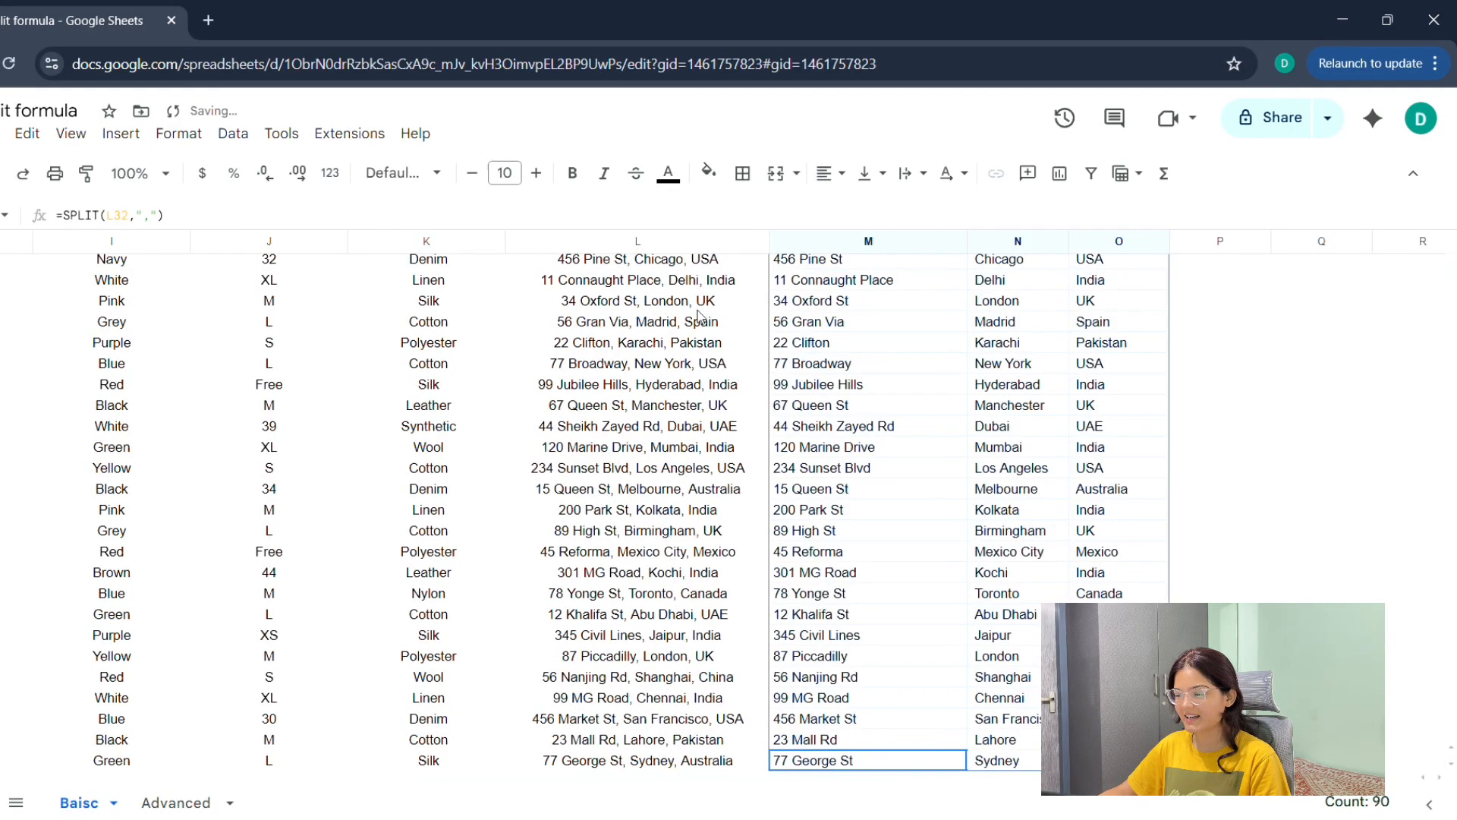
Step: Center-align the Street, City and Country columns M to O
{"action": "scroll", "coordinate": [706, 323], "scroll_direction": "up", "scroll_amount": 5}
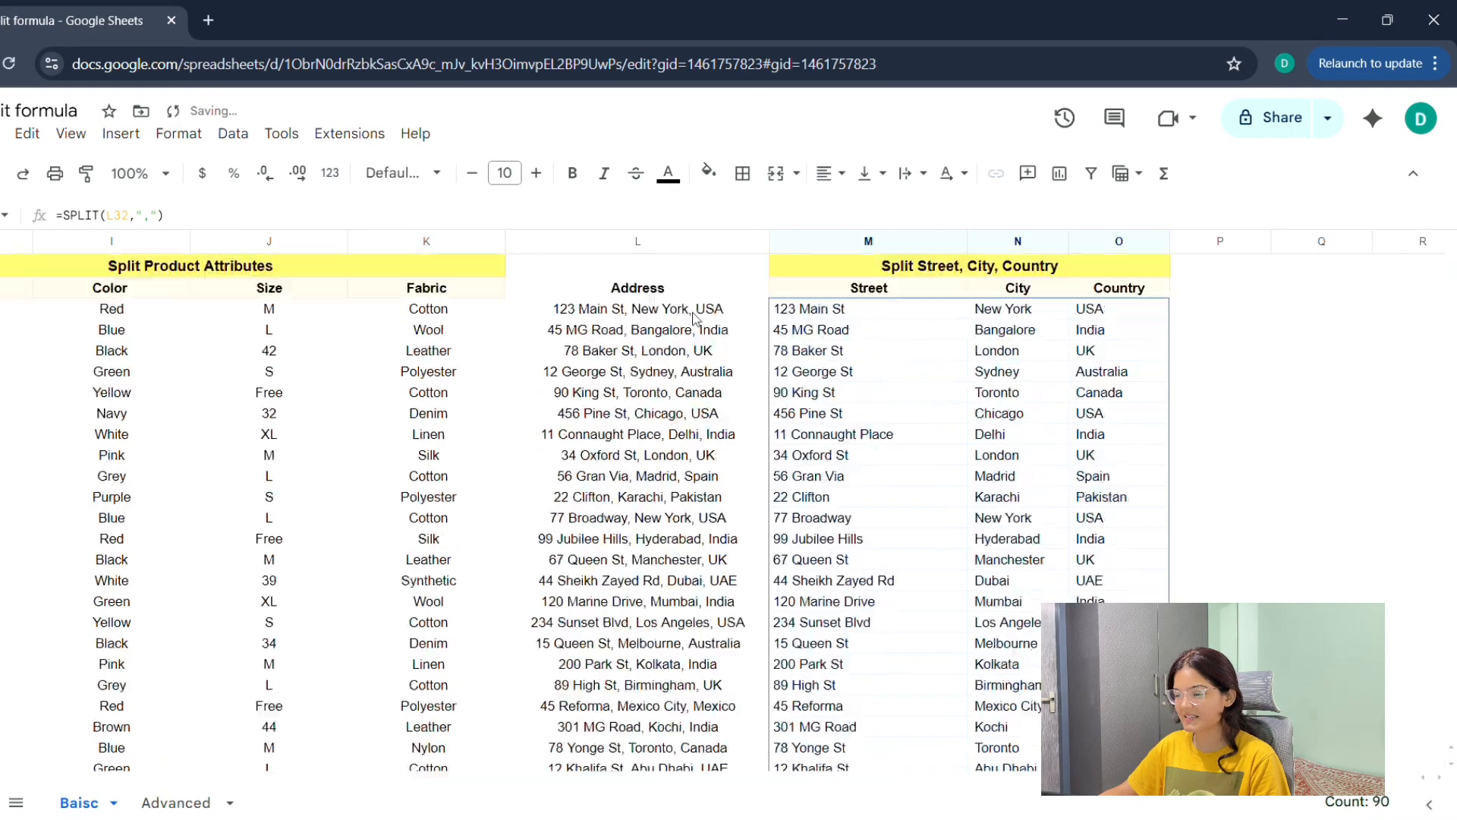
{"action": "left_click", "coordinate": [835, 240]}
{"action": "key", "text": "shift+Right"}
{"action": "key", "text": "shift+Right"}
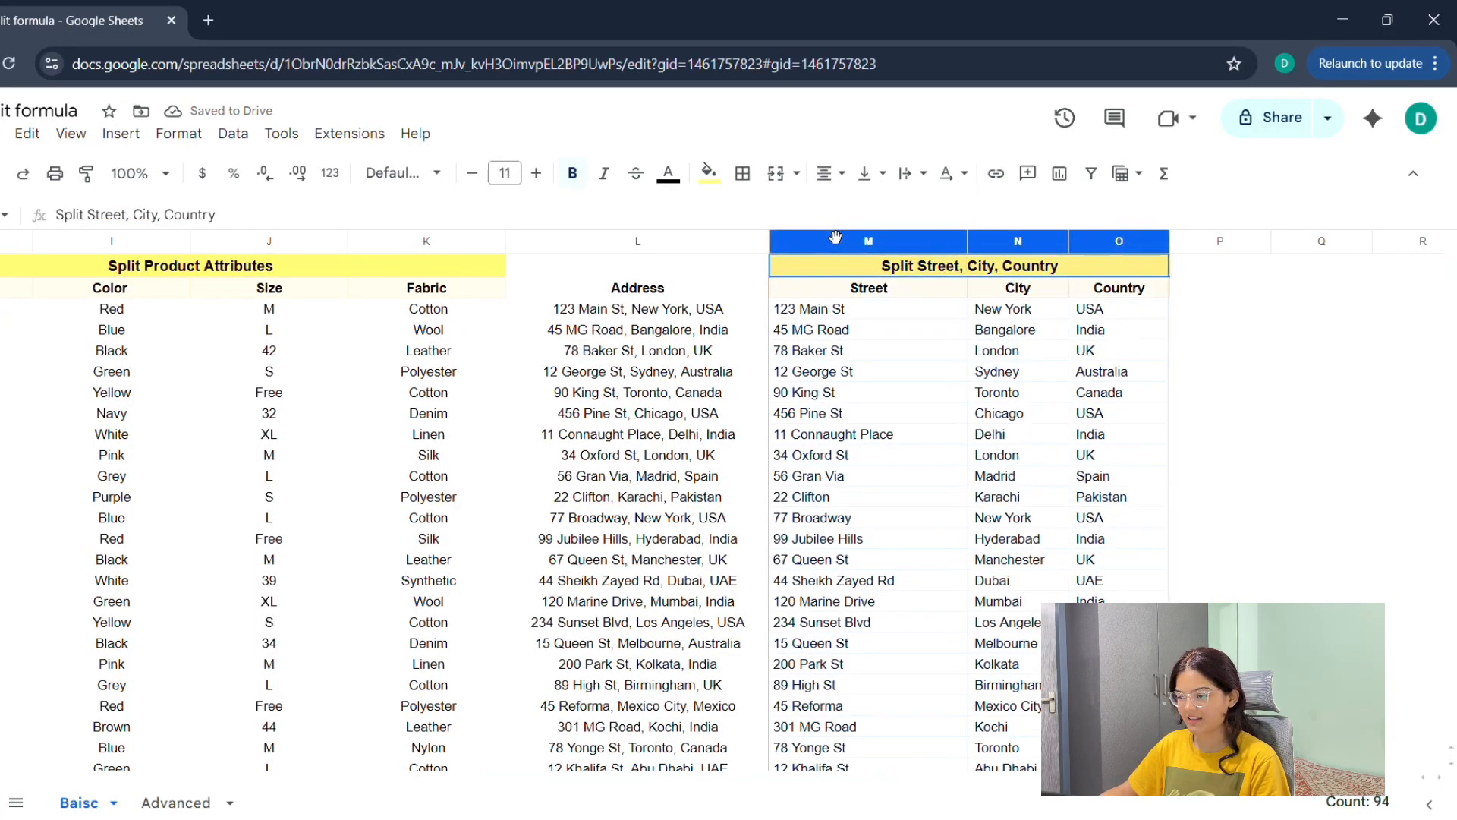
{"action": "left_click", "coordinate": [828, 173]}
{"action": "left_click", "coordinate": [863, 214]}
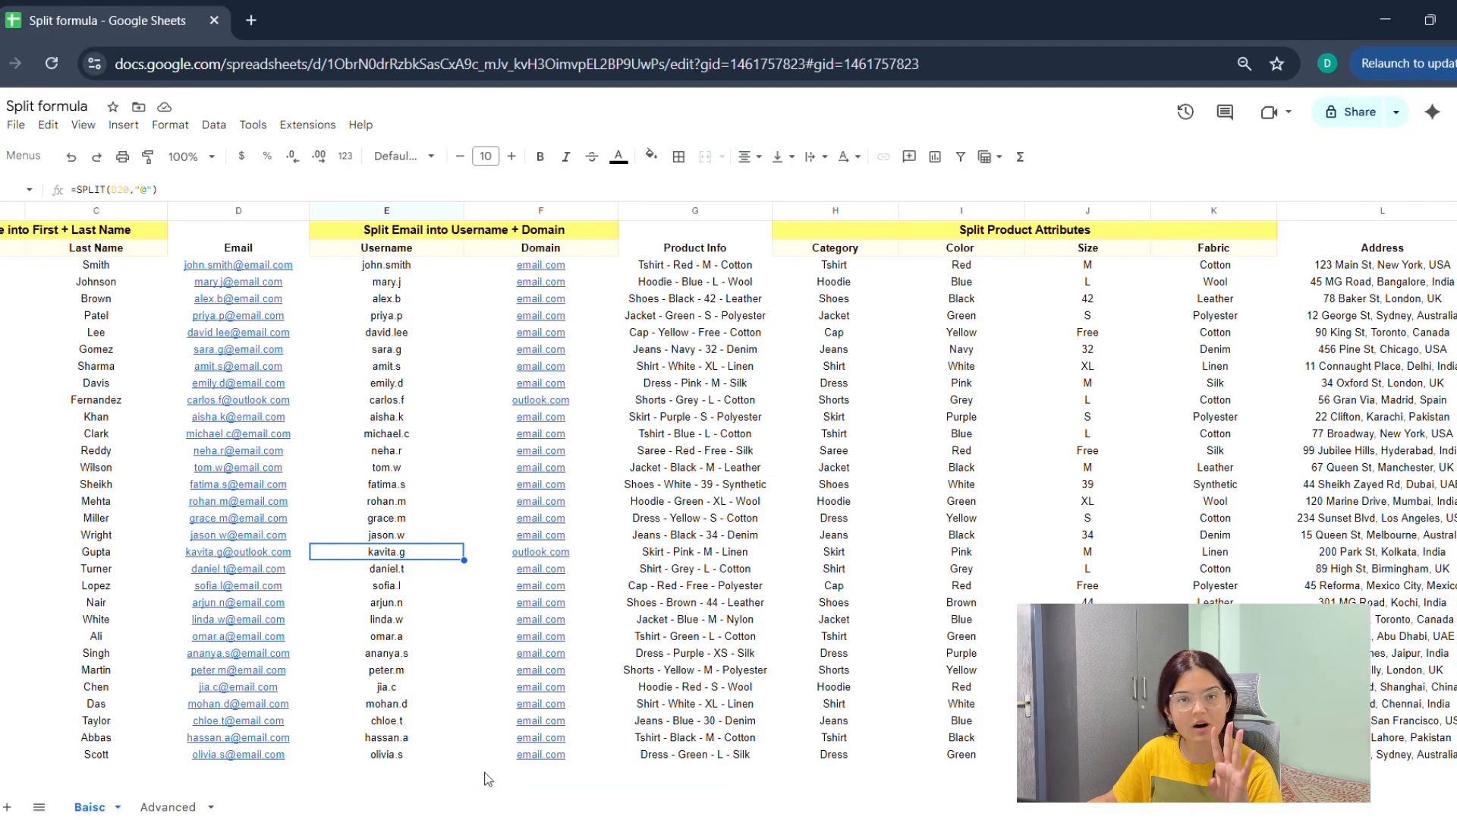
Step: Review the SPLIT formula in B3 and the help for its text and delimiter arguments
{"action": "left_click_drag", "start_coordinate": [464, 785], "coordinate": [351, 781]}
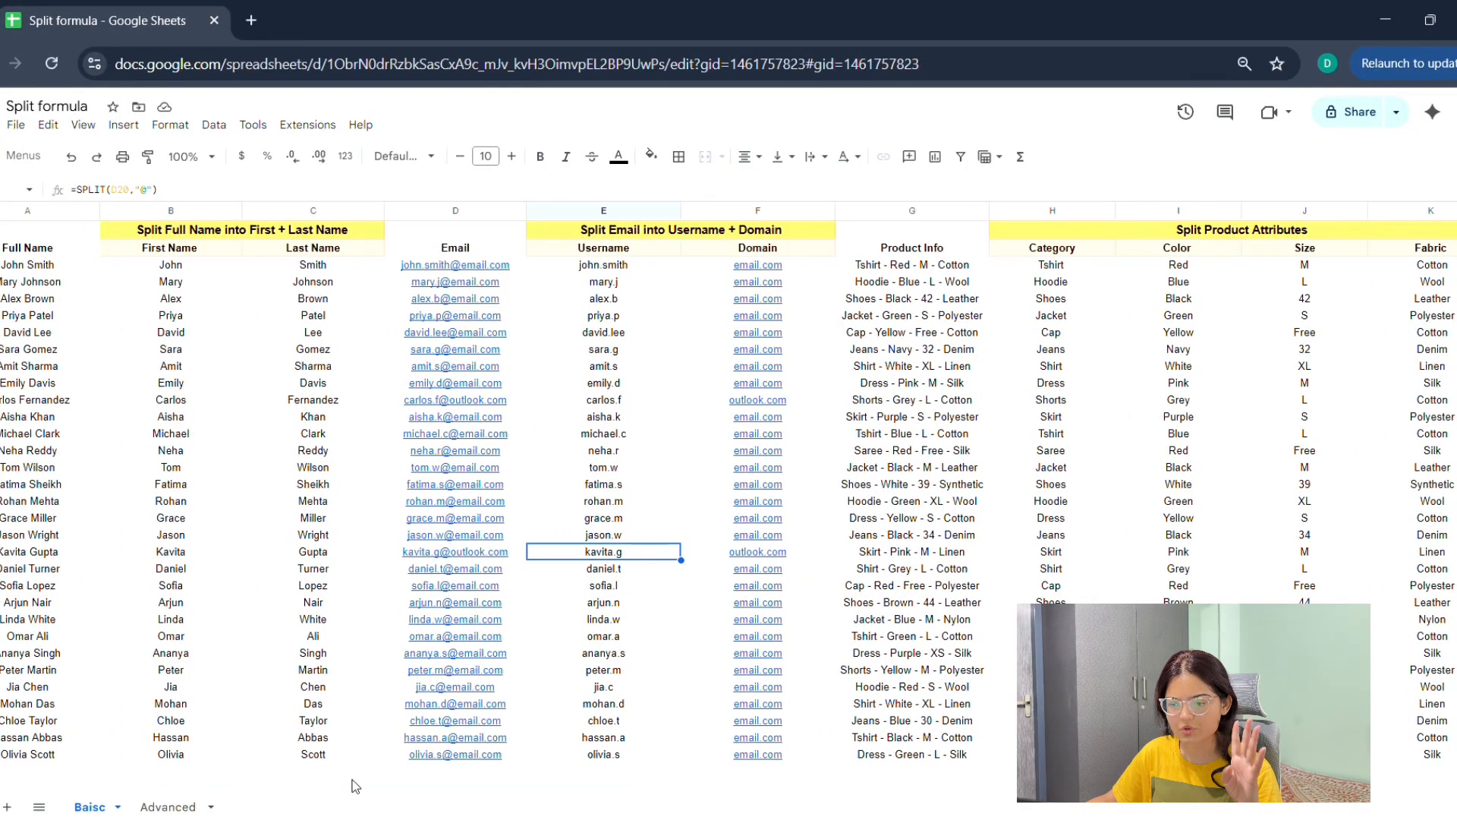
{"action": "left_click", "coordinate": [210, 265]}
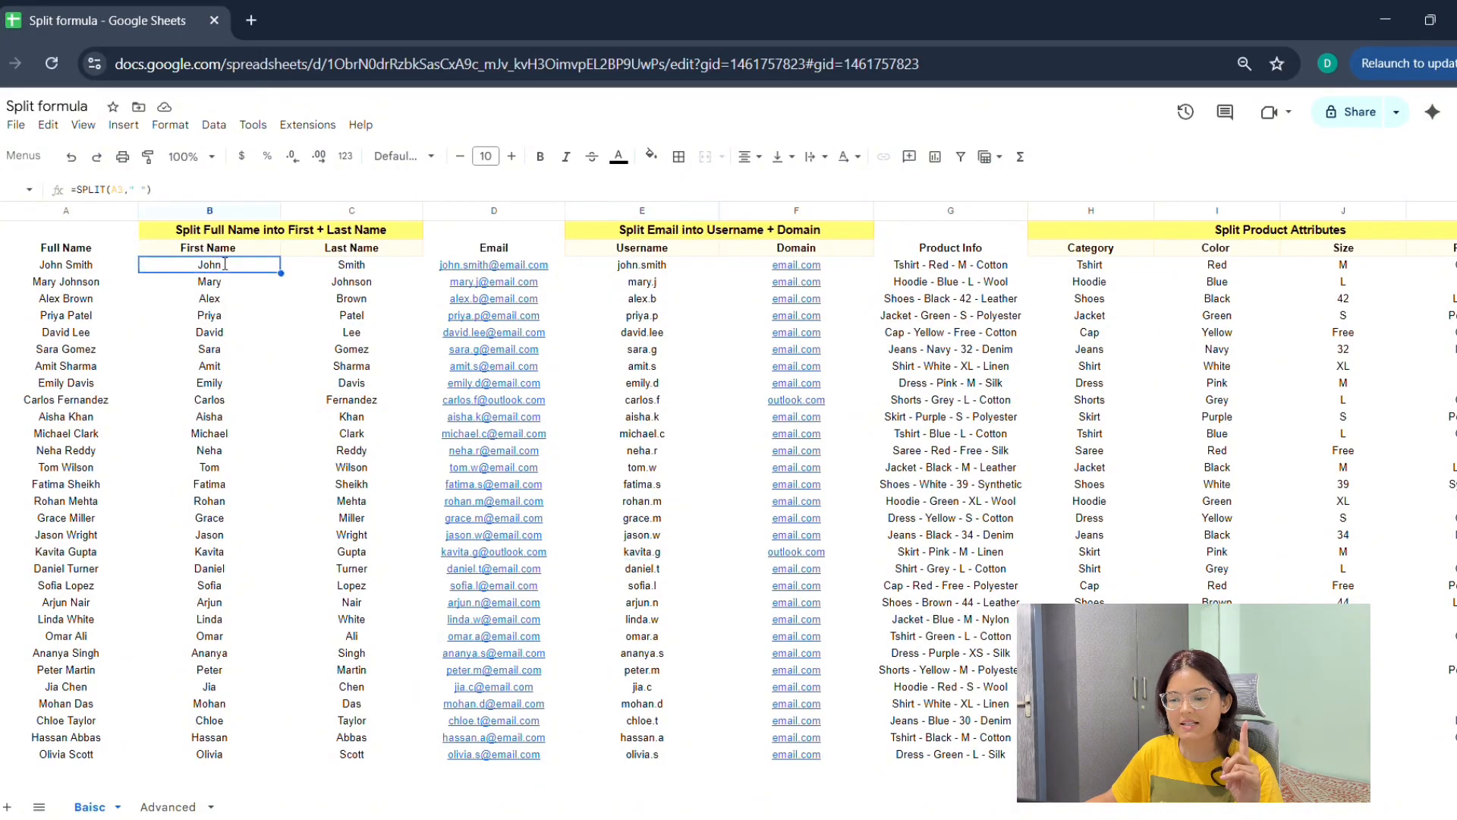
{"action": "double_click", "coordinate": [190, 265]}
{"action": "left_click", "coordinate": [362, 418]}
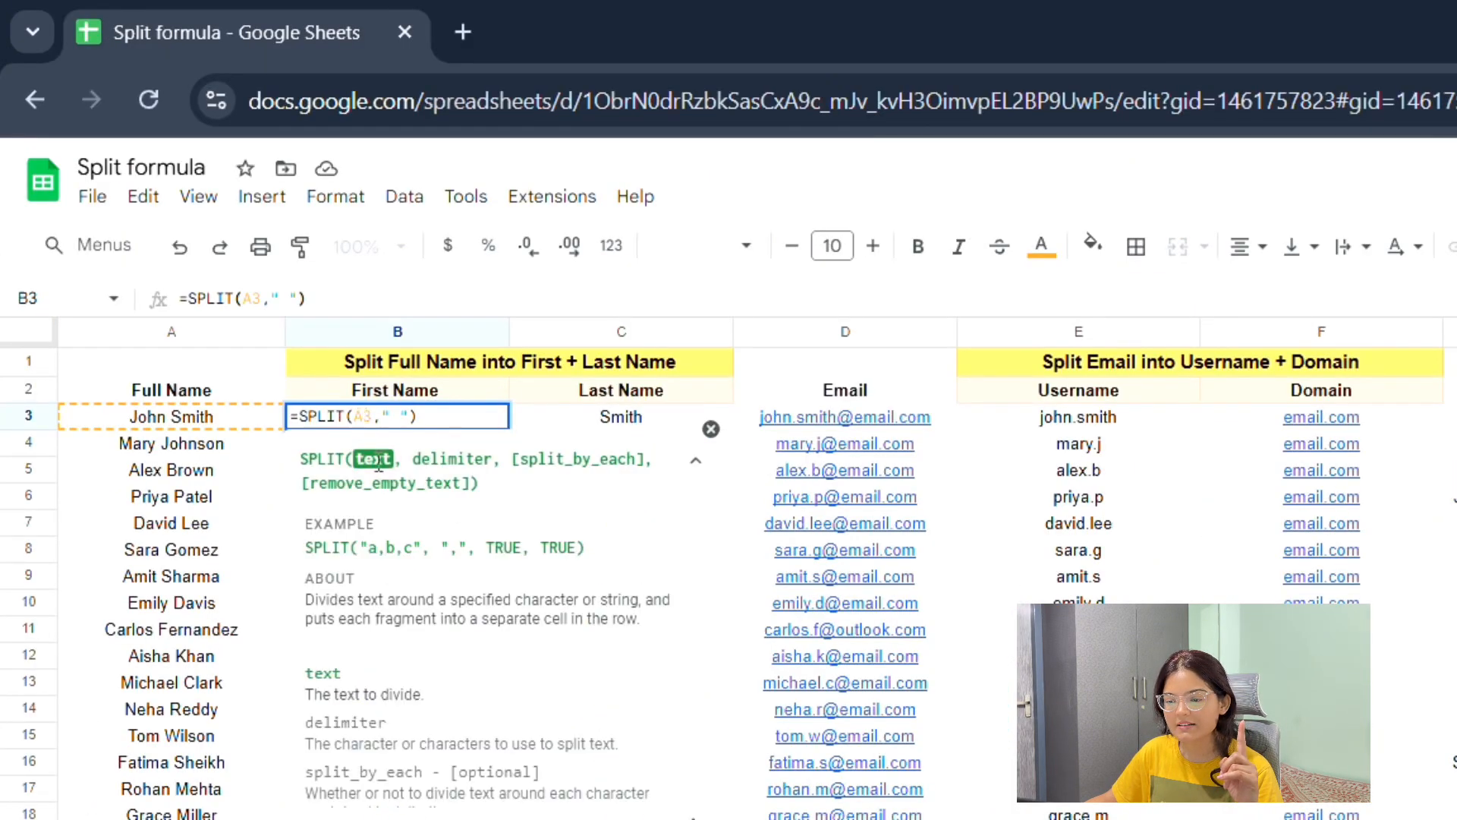
{"action": "left_click_drag", "start_coordinate": [499, 459], "coordinate": [356, 459]}
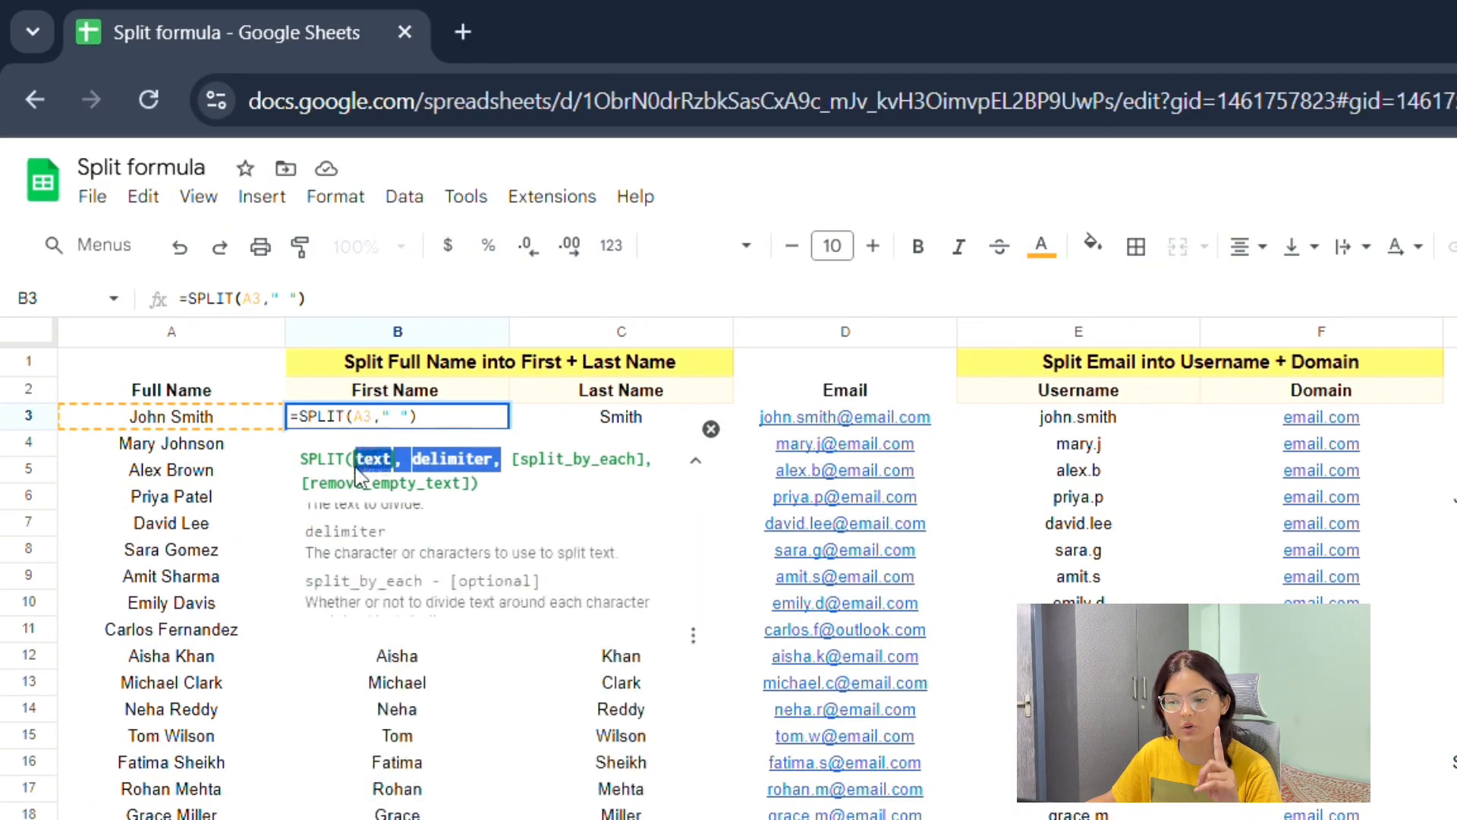
{"action": "left_click", "coordinate": [478, 481]}
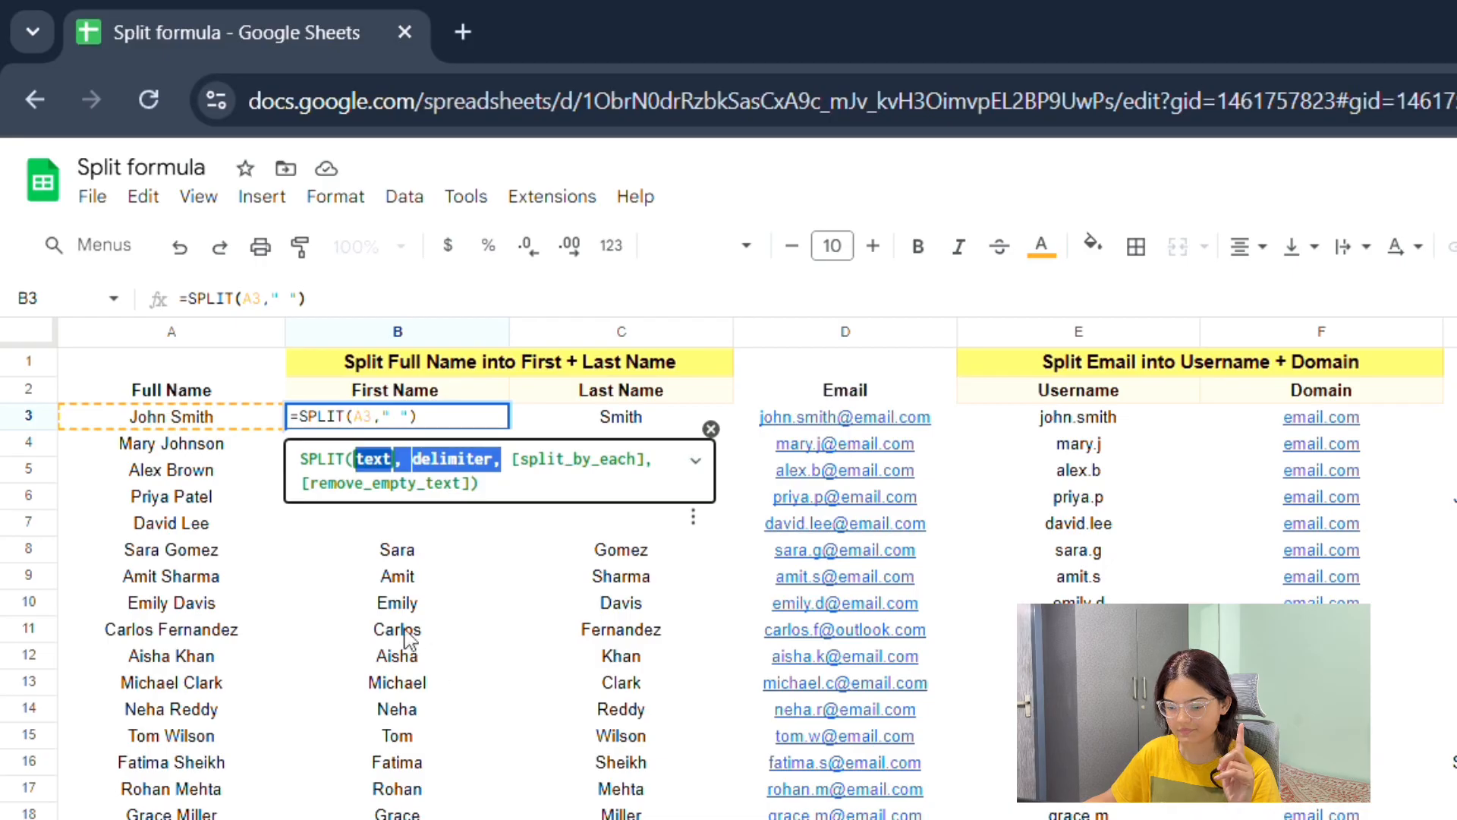
{"action": "left_click", "coordinate": [406, 633]}
{"action": "key", "text": "ctrl+shift+Page_Down"}
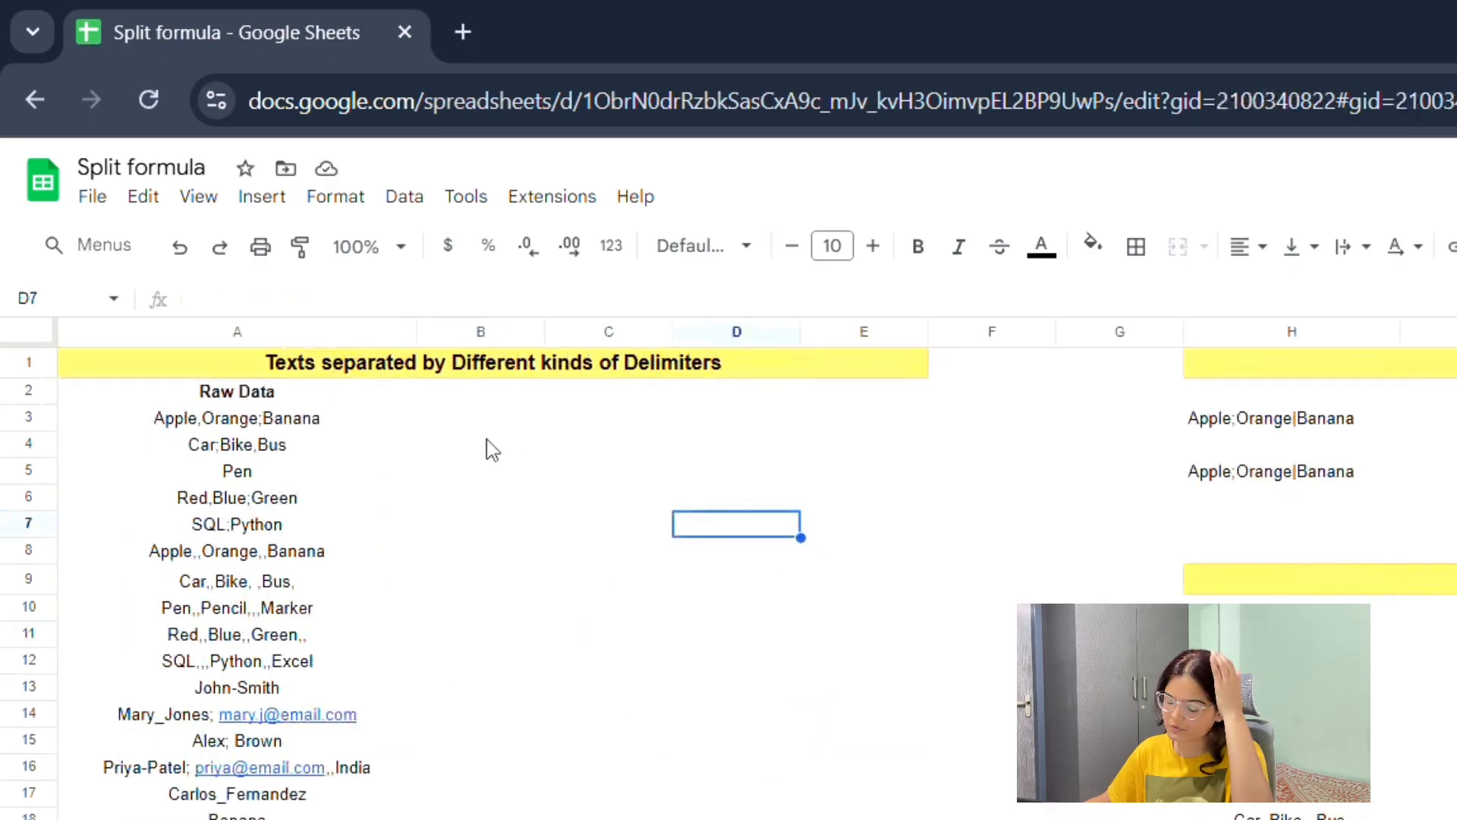
{"action": "left_click", "coordinate": [469, 388]}
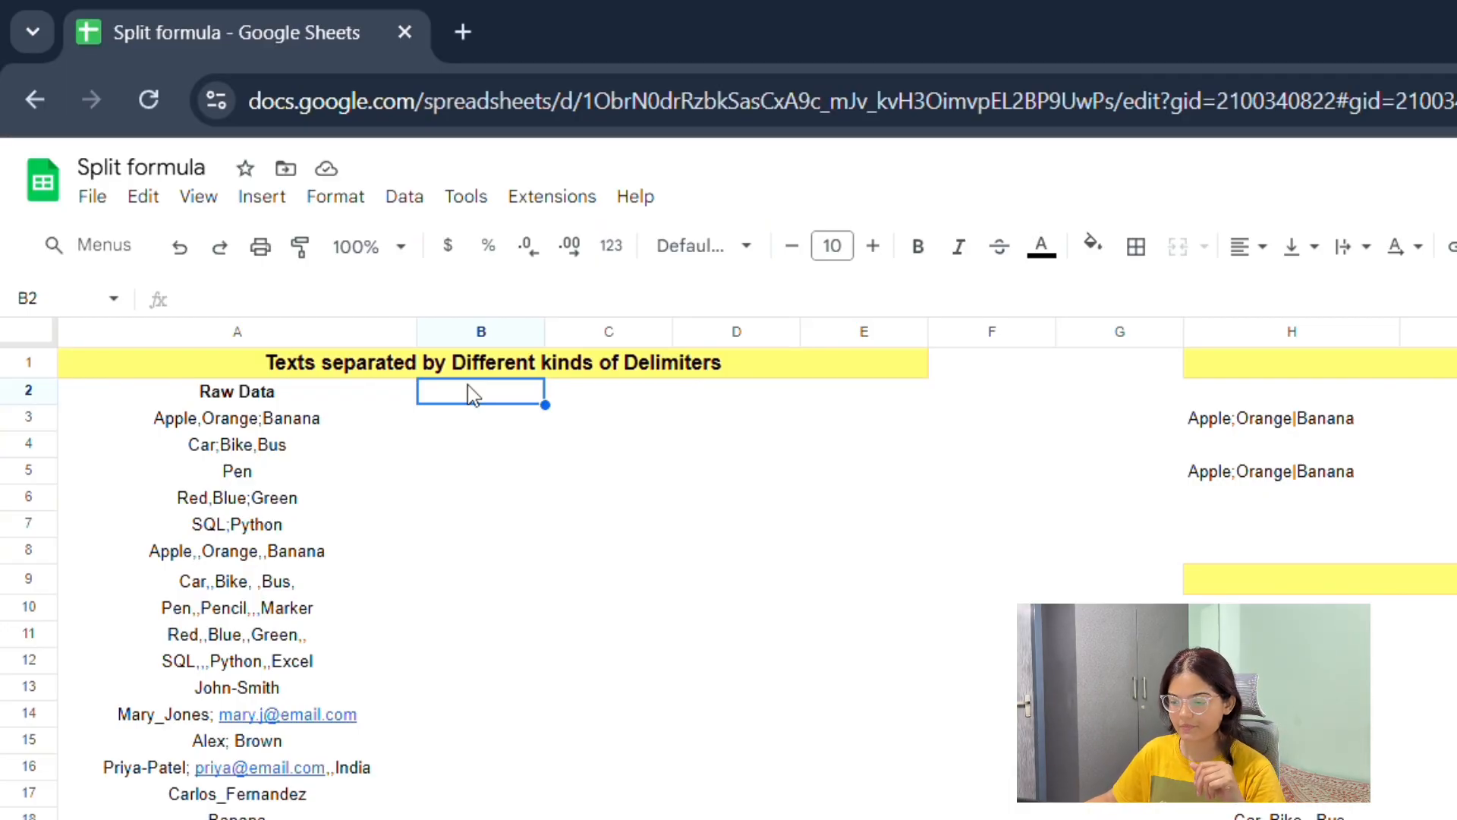
{"action": "key", "text": "super+w"}
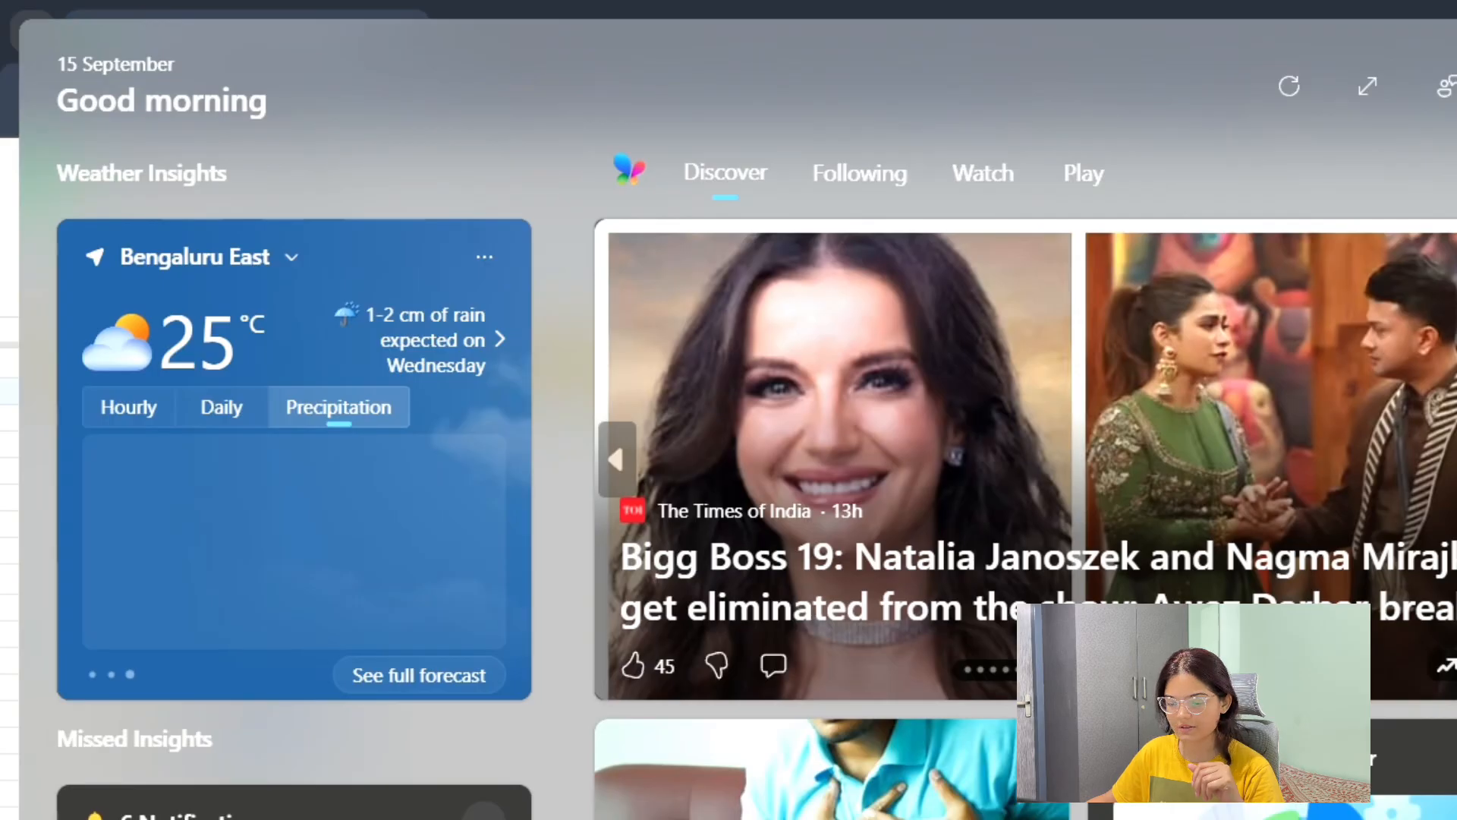
{"action": "key", "text": "ctrl+shift+Page_Down"}
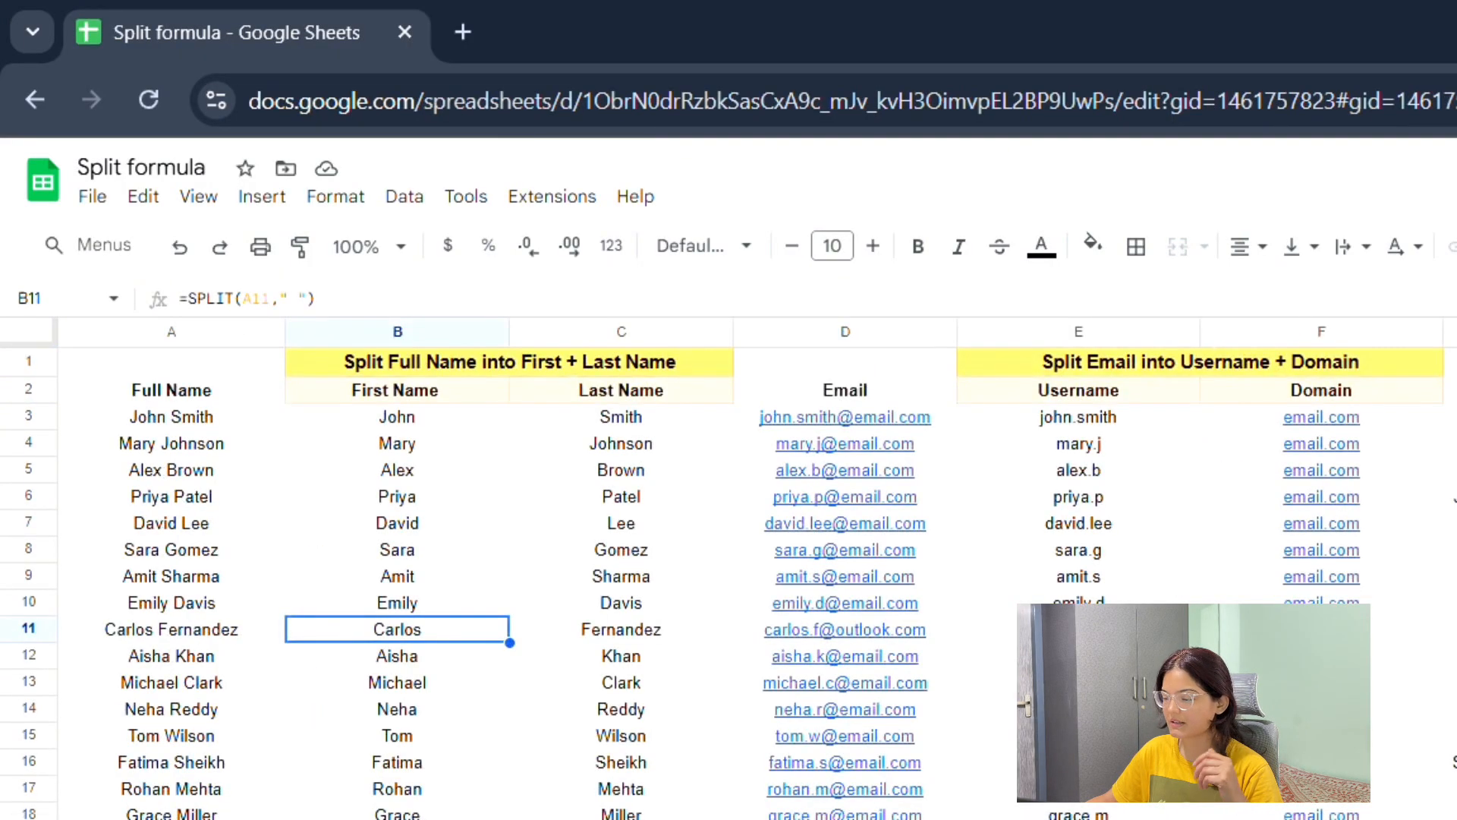
Step: Examine the hyphen delimiters between the attributes of the Product Info entry in G3, and compare with G5
{"action": "scroll", "coordinate": [728, 569], "scroll_direction": "right", "scroll_amount": 3}
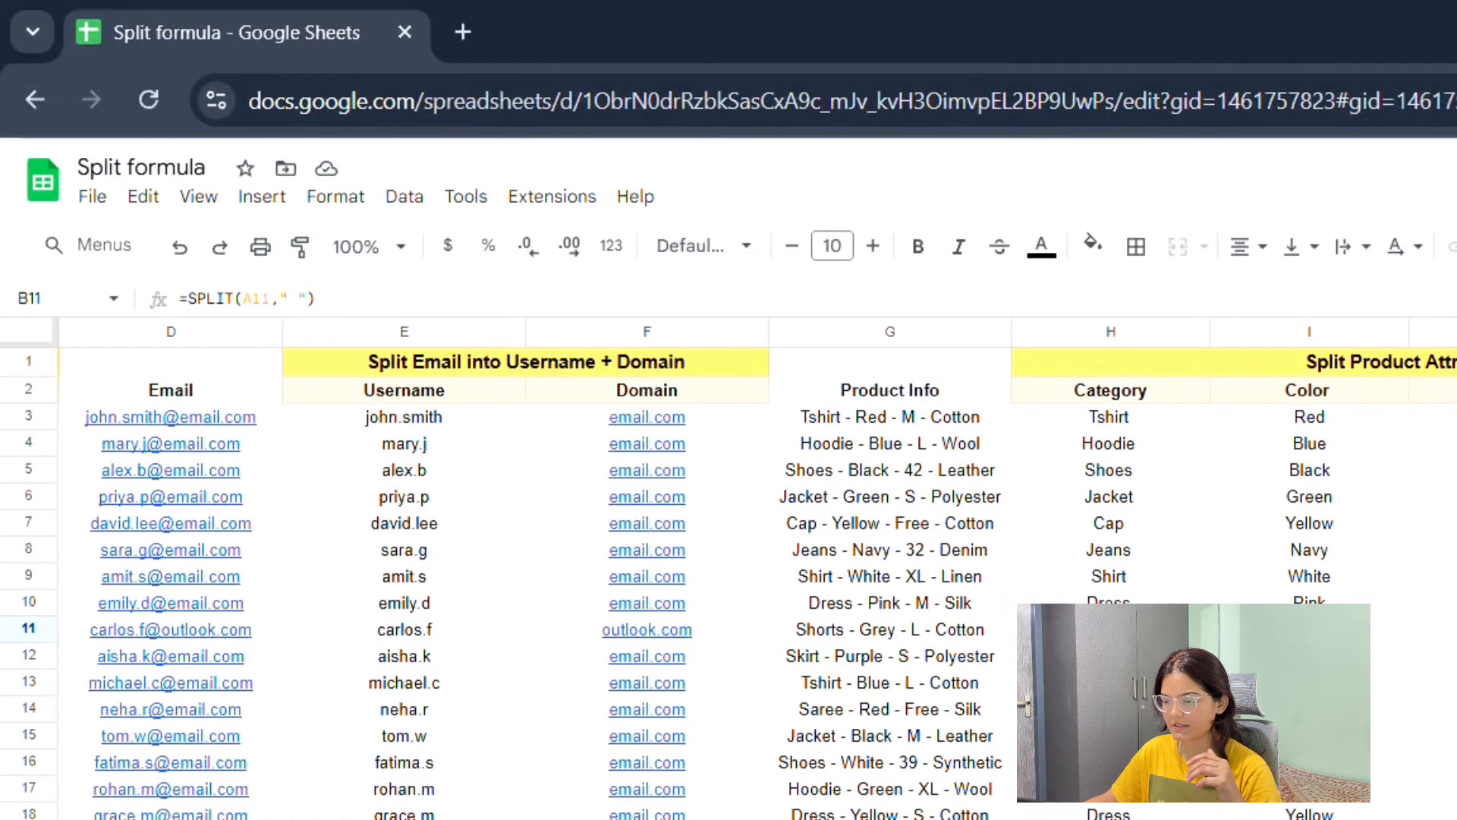
{"action": "left_click", "coordinate": [919, 424]}
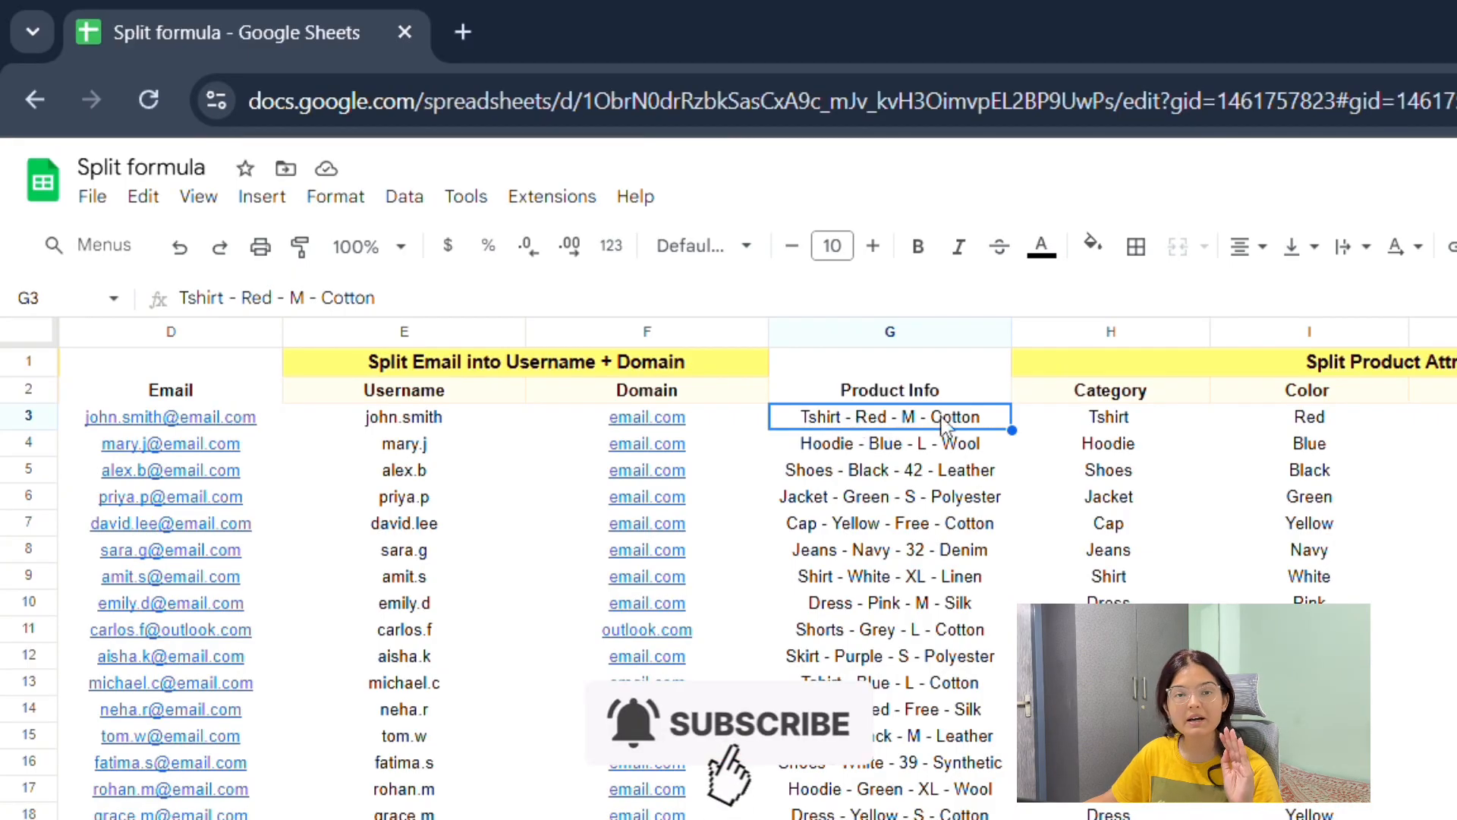
{"action": "double_click", "coordinate": [853, 420]}
{"action": "double_click", "coordinate": [859, 417]}
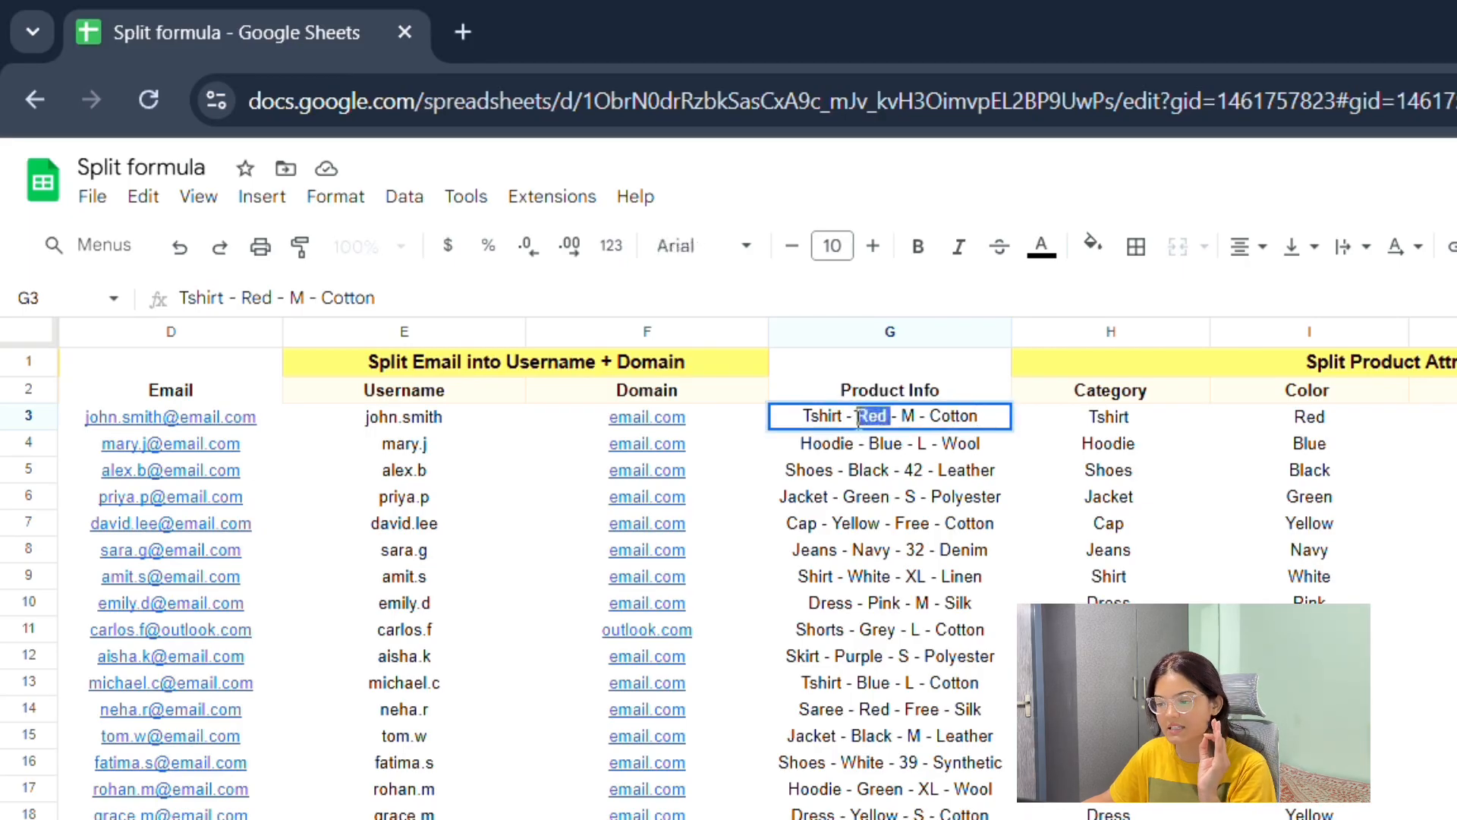
{"action": "left_click", "coordinate": [856, 418]}
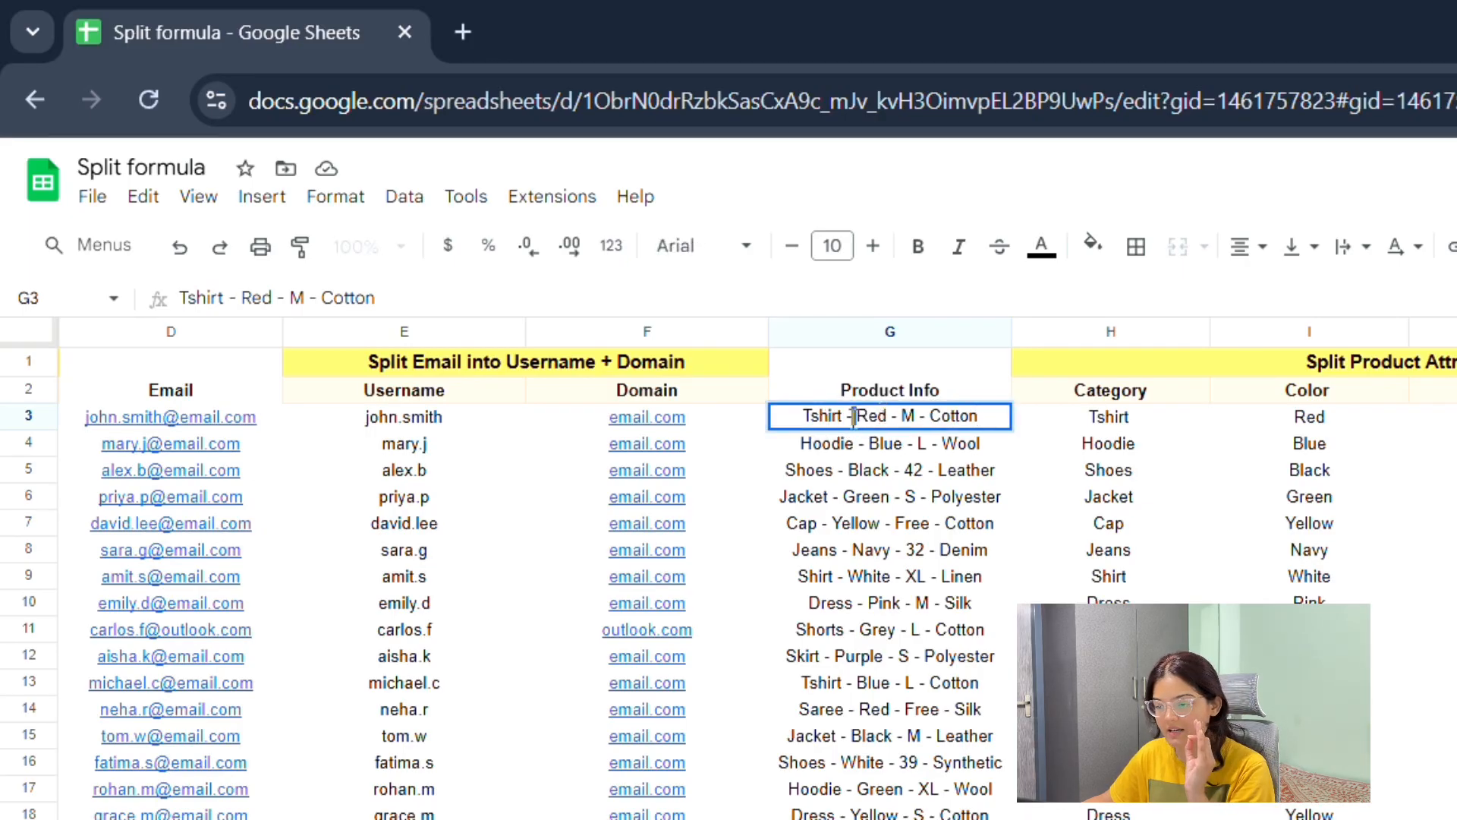
{"action": "left_click", "coordinate": [910, 415]}
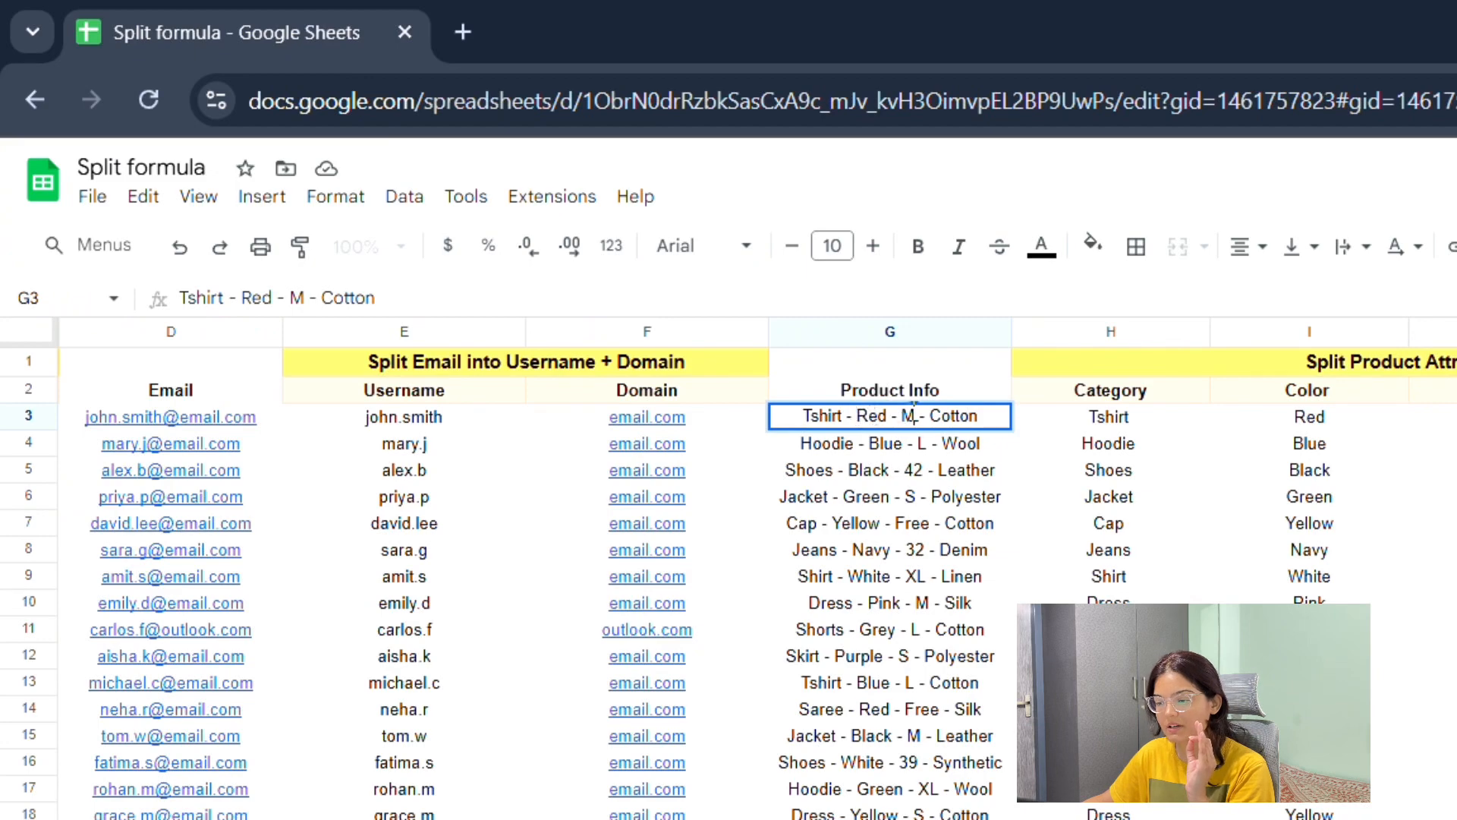
{"action": "left_click", "coordinate": [960, 415]}
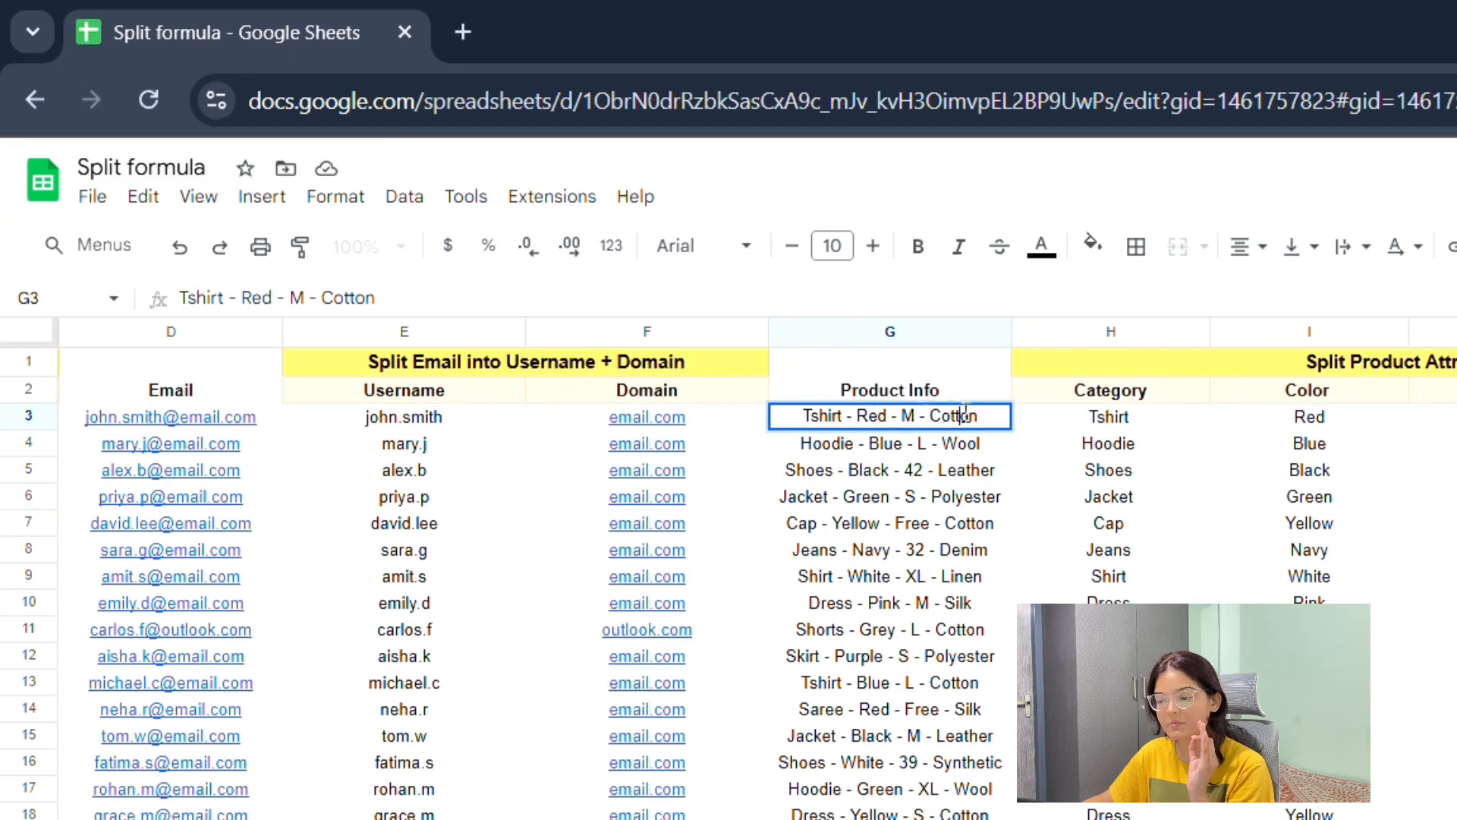
{"action": "left_click", "coordinate": [889, 474]}
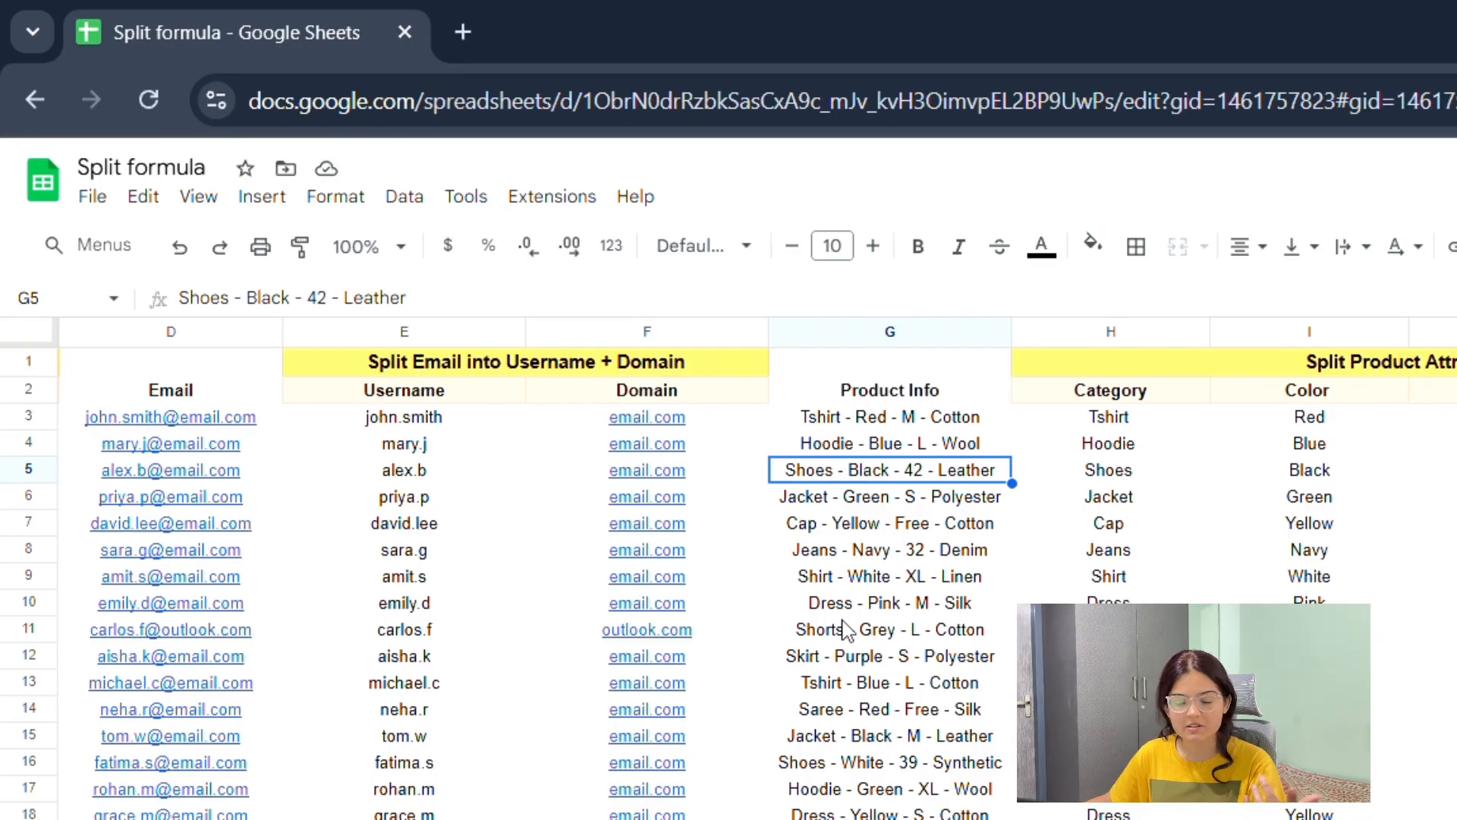
Step: On the Advanced sheet, begin a SPLIT formula in B3 with the raw data cell A3 as its text
{"action": "left_click", "coordinate": [356, 819]}
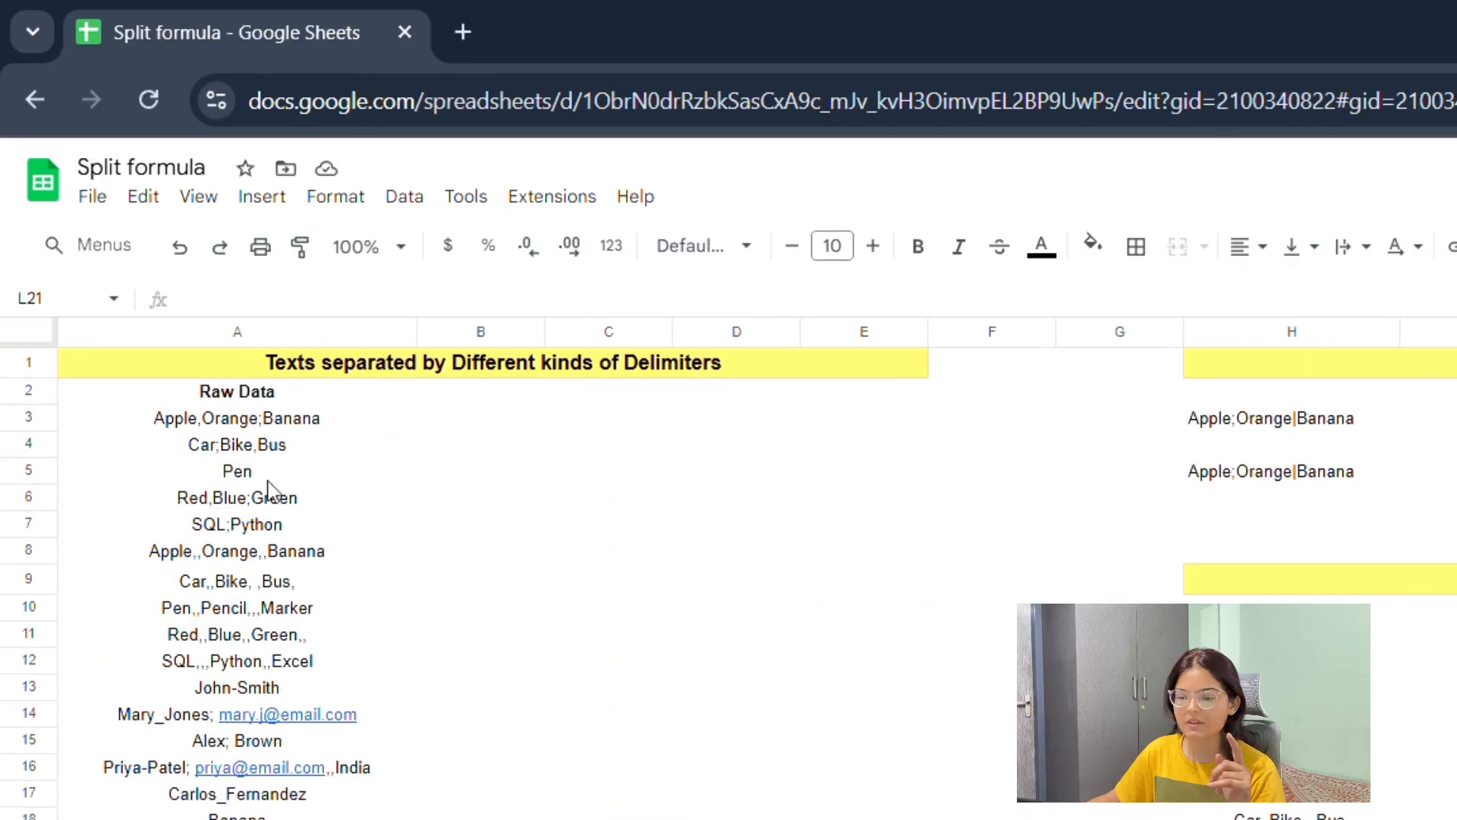
{"action": "left_click", "coordinate": [180, 421]}
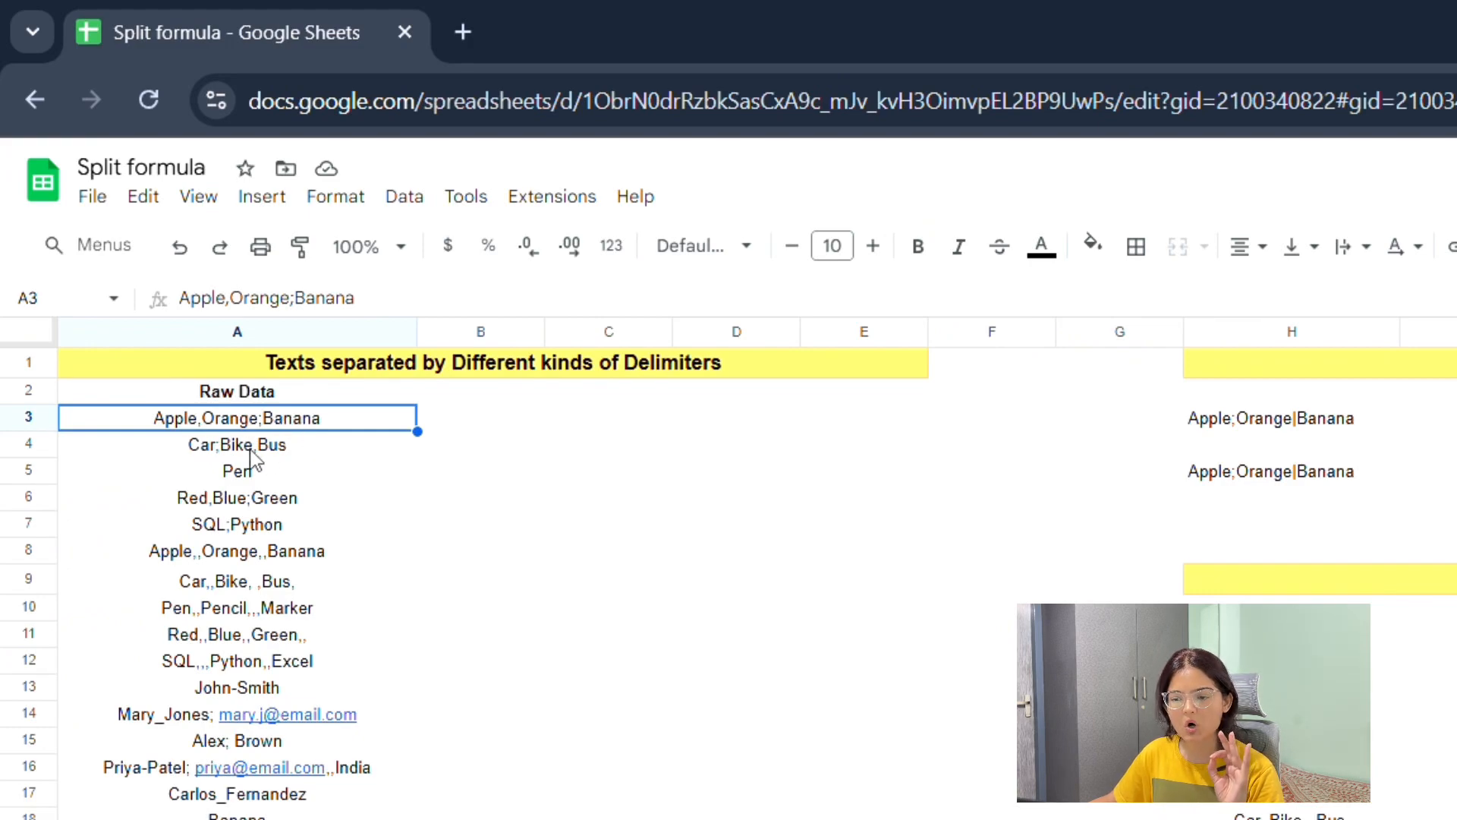
{"action": "left_click", "coordinate": [504, 424]}
{"action": "double_click", "coordinate": [485, 415]}
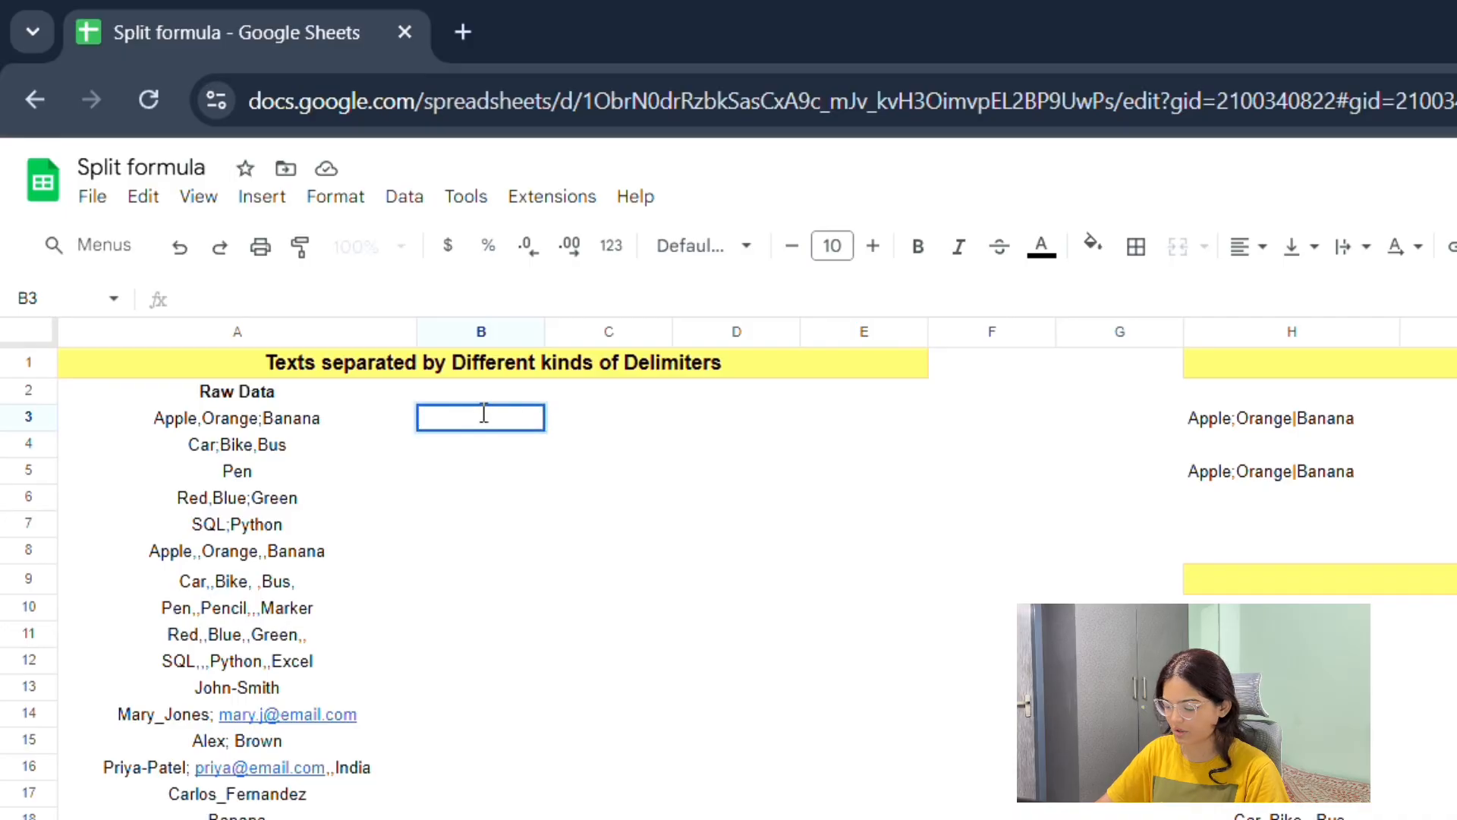
{"action": "type", "text": "=split"}
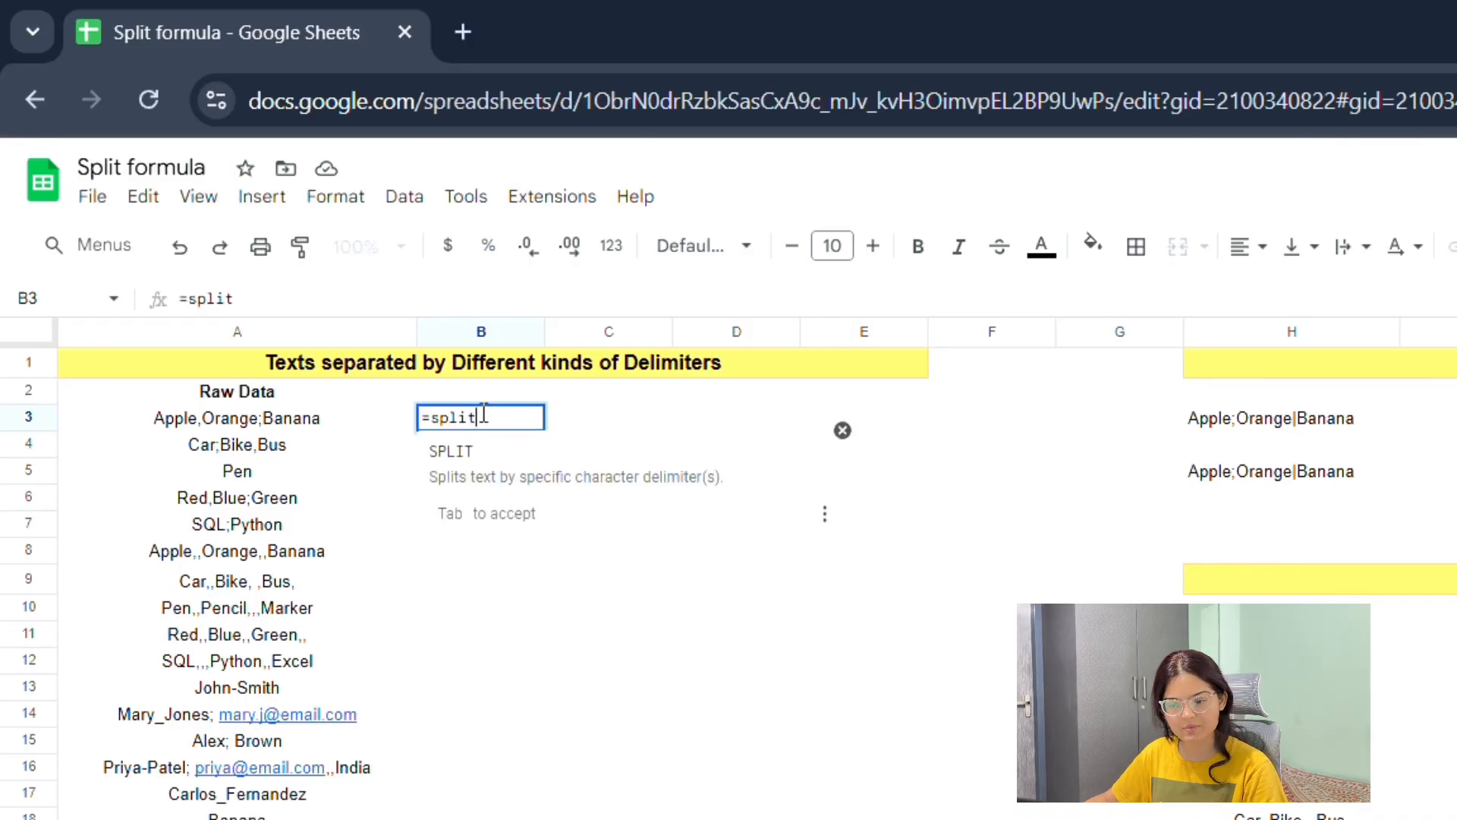
{"action": "key", "text": "Tab"}
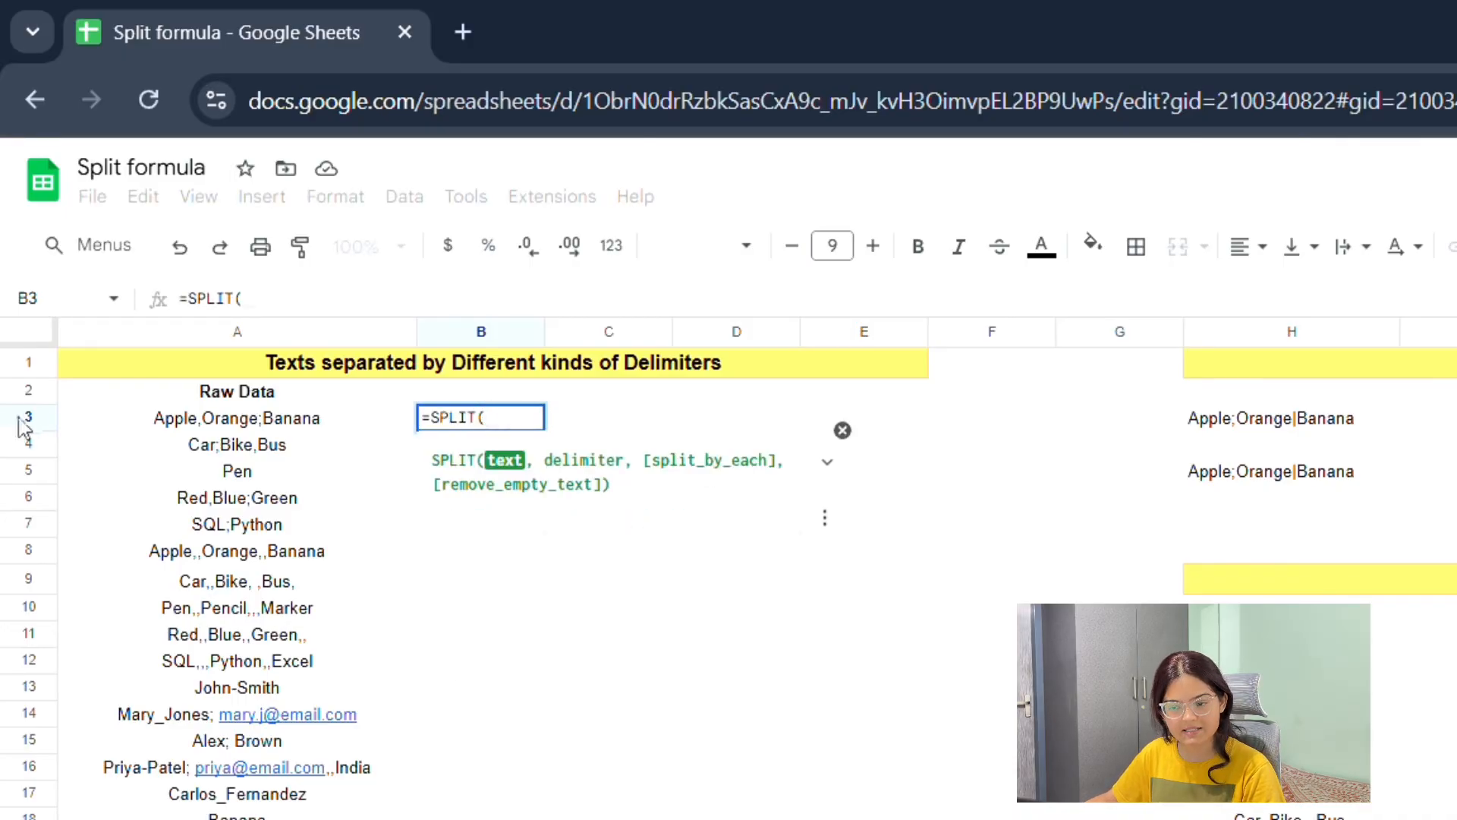
{"action": "left_click", "coordinate": [166, 423]}
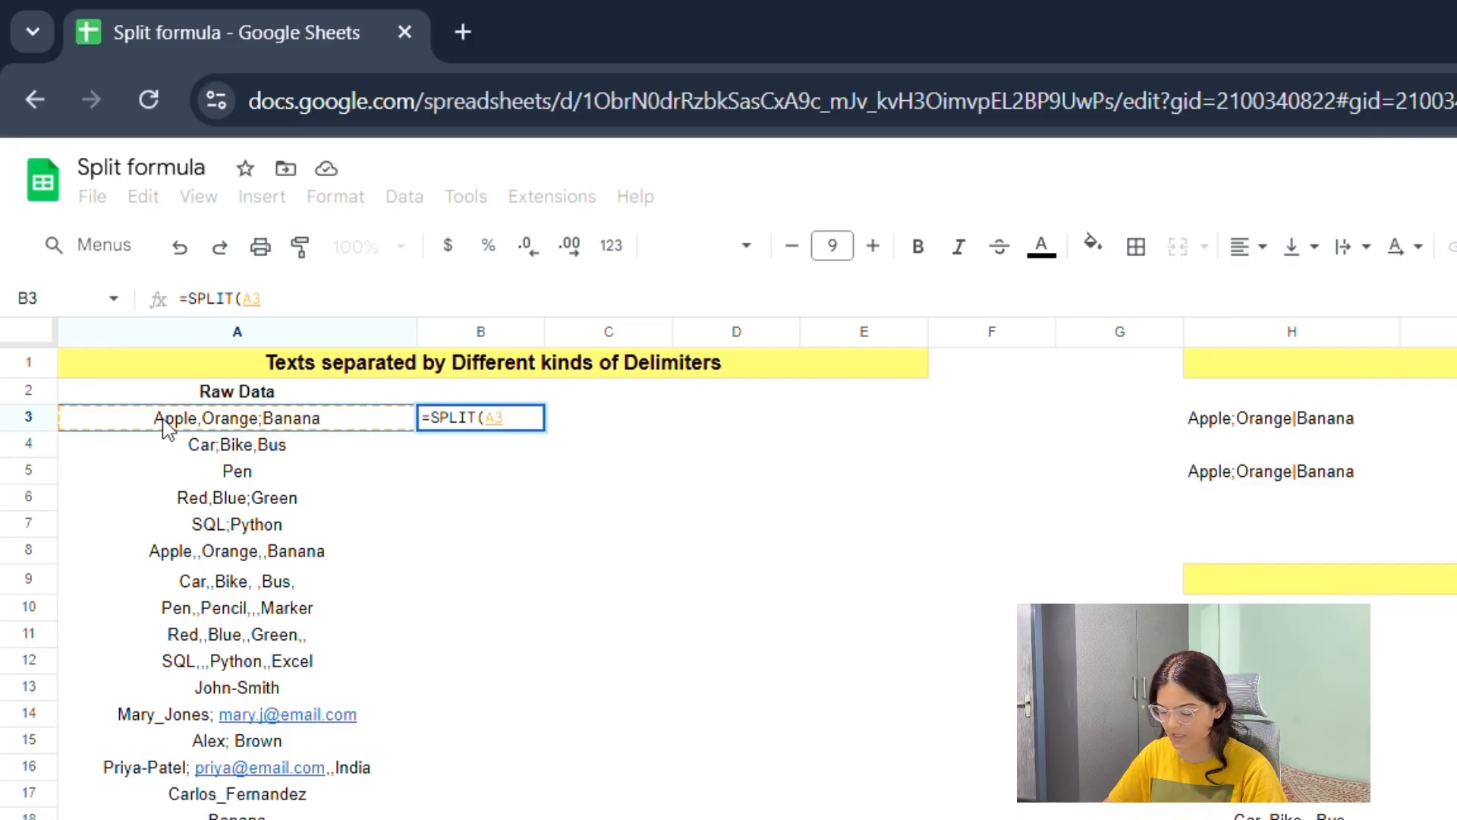
Step: Set the formula's delimiter argument to ",;" and continue to the split_by_each argument
{"action": "type", "text": ","}
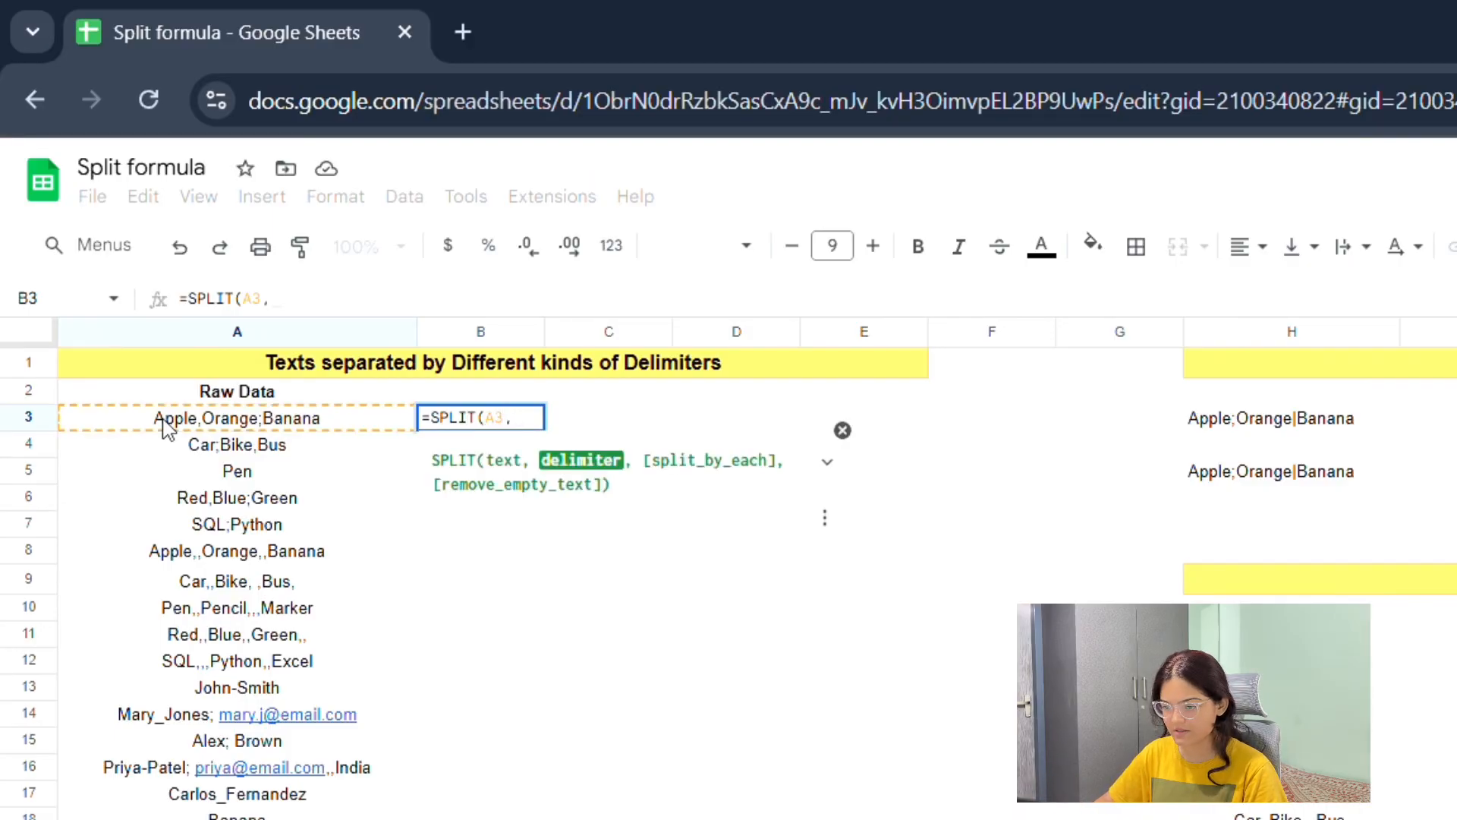
{"action": "type", "text": "\"\""}
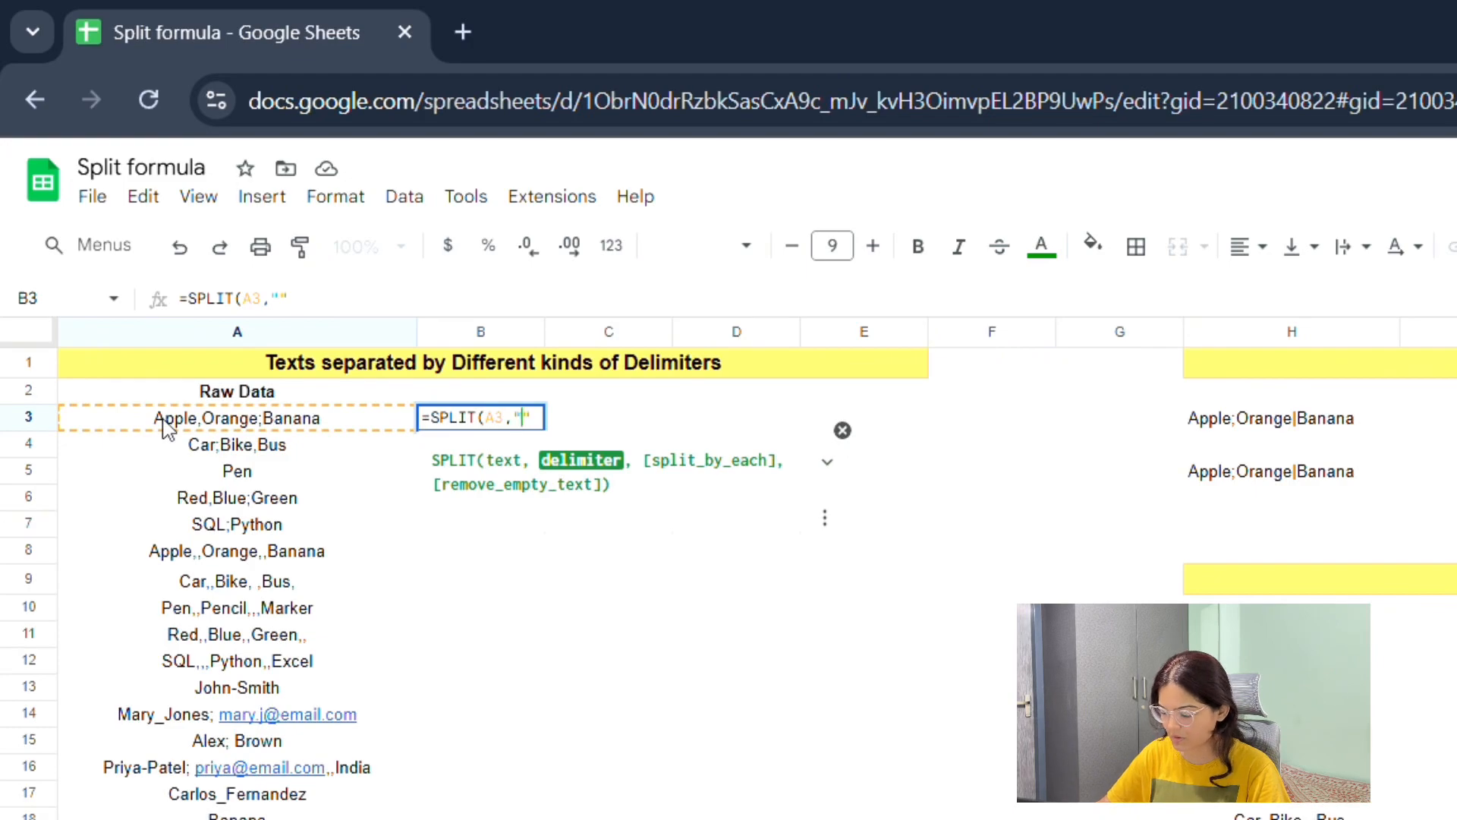
{"action": "type", "text": ","}
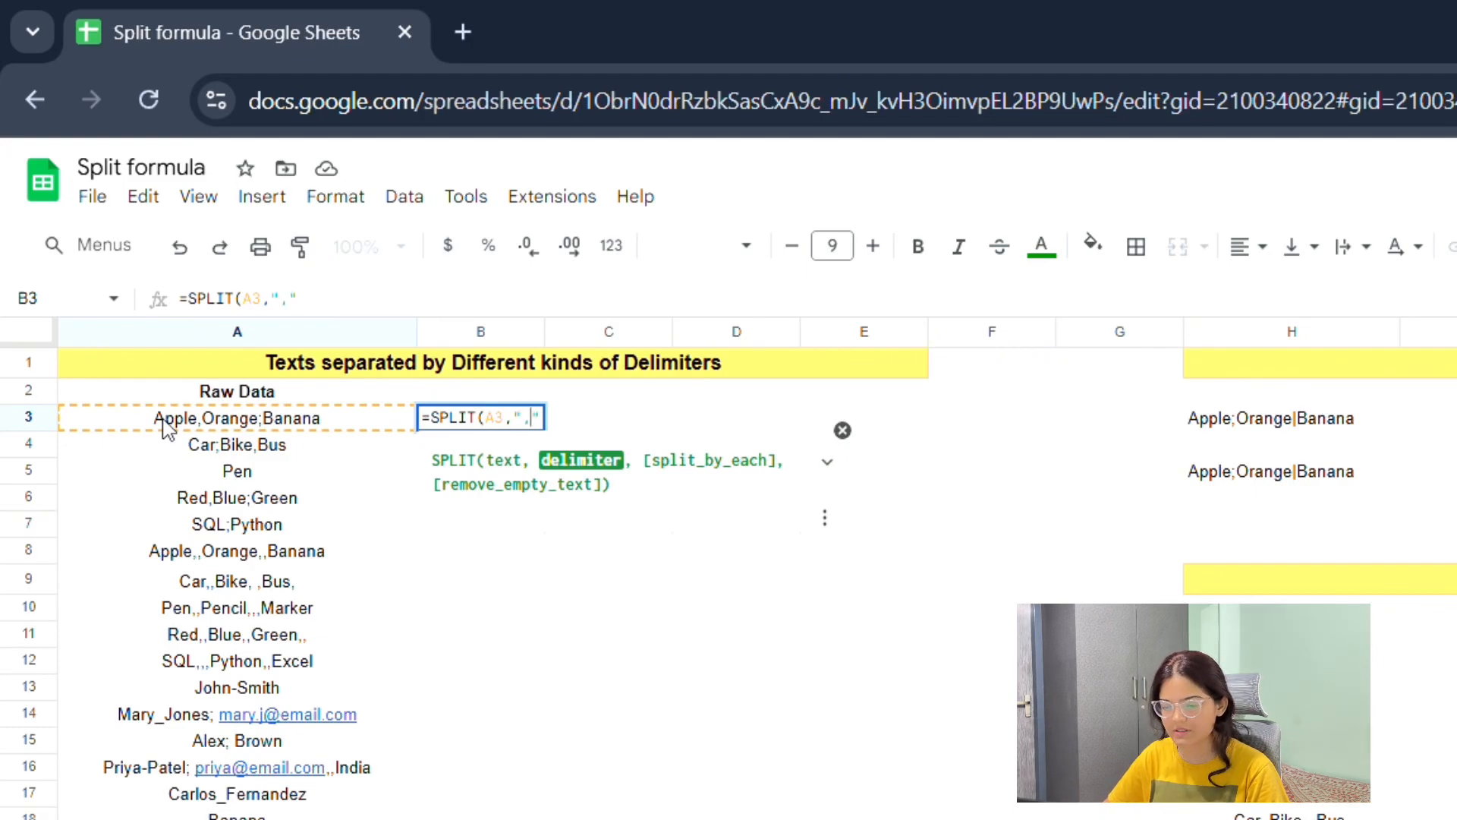
{"action": "type", "text": ";"}
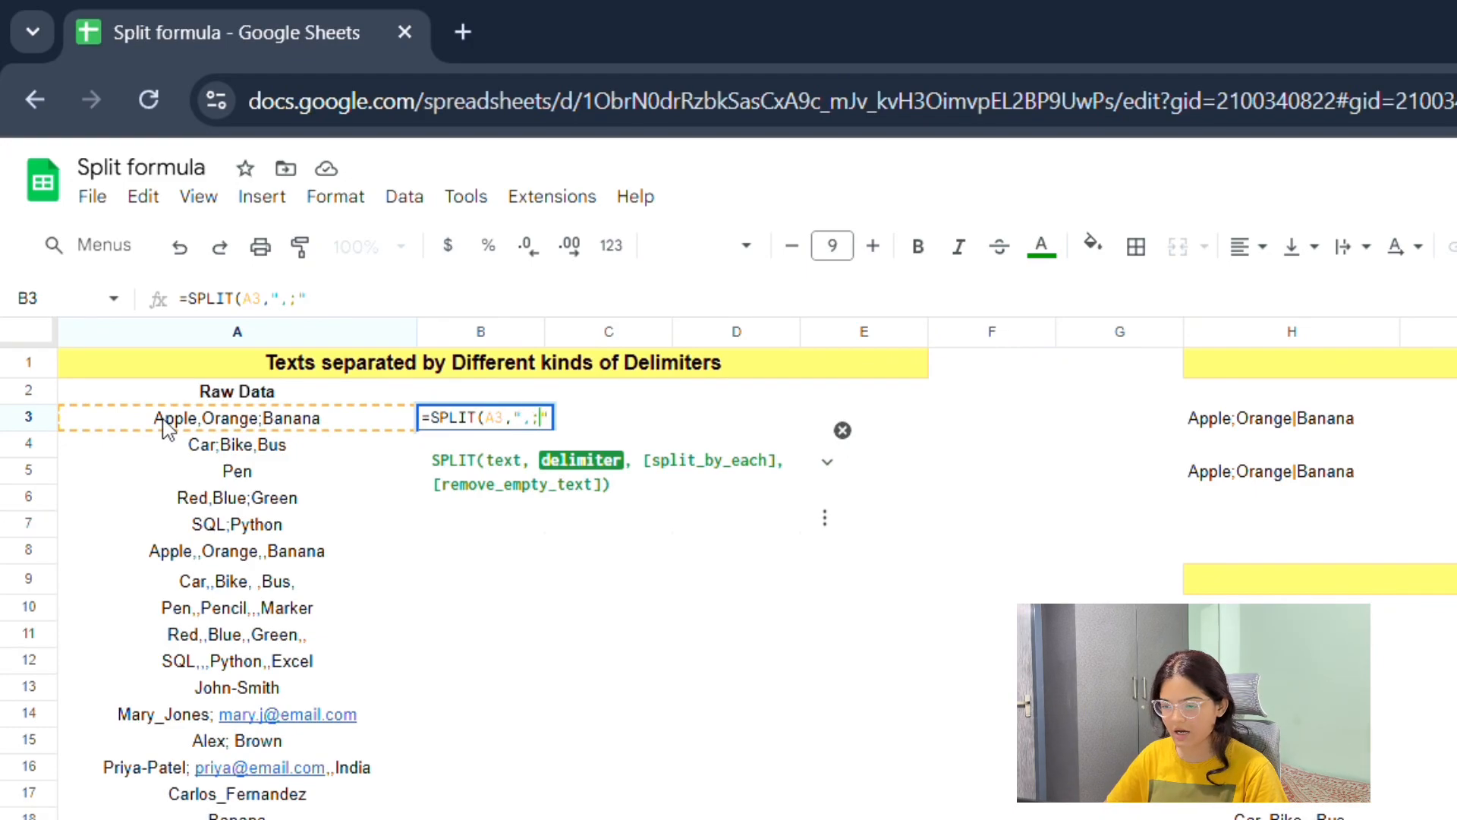
{"action": "key", "text": "Right"}
{"action": "type", "text": ","}
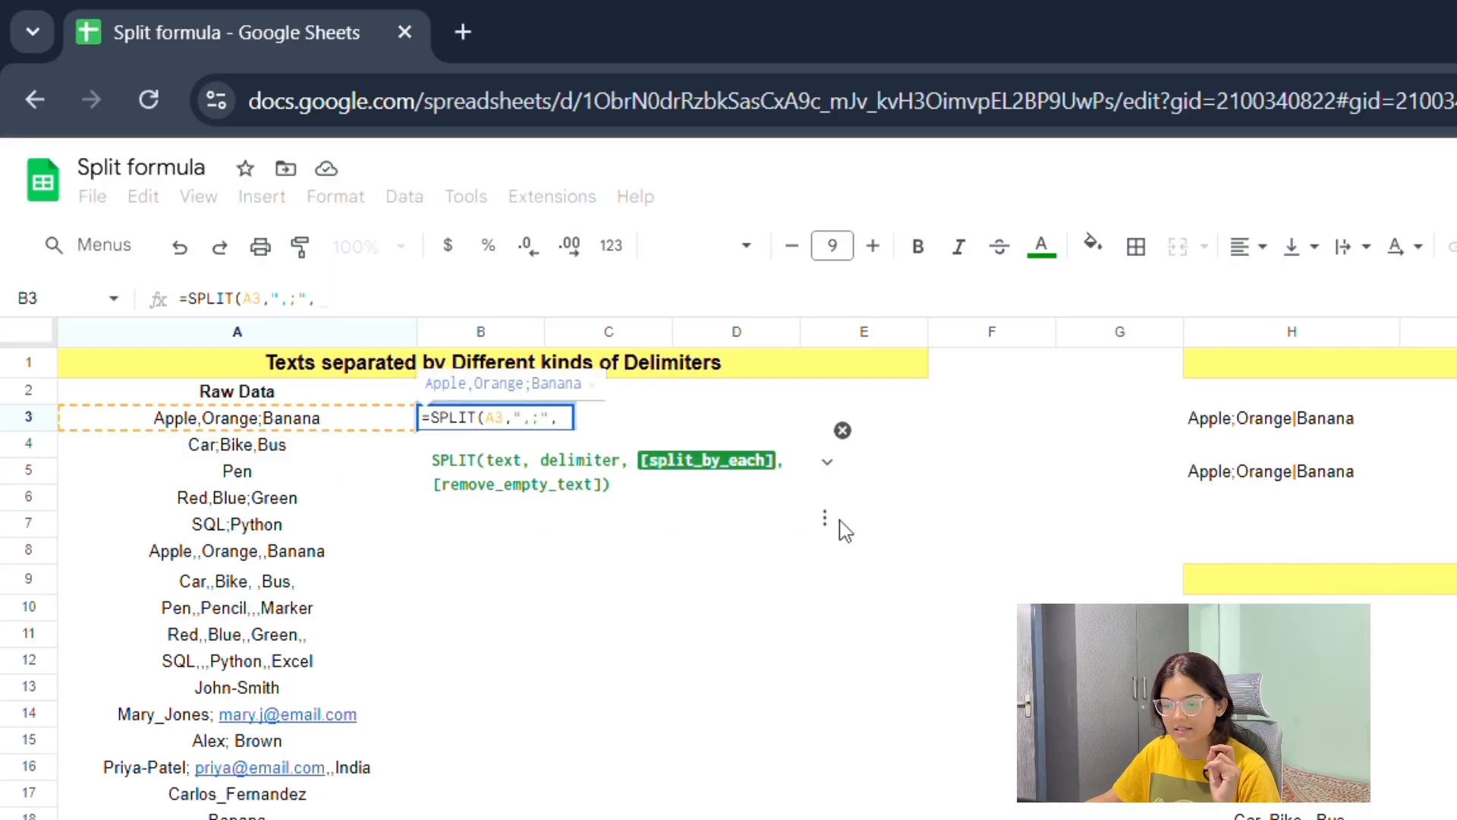
Step: Examine the comma and semicolon in the B3 formula's delimiter argument together with the help for split_by_each
{"action": "left_click_drag", "start_coordinate": [648, 459], "coordinate": [768, 460]}
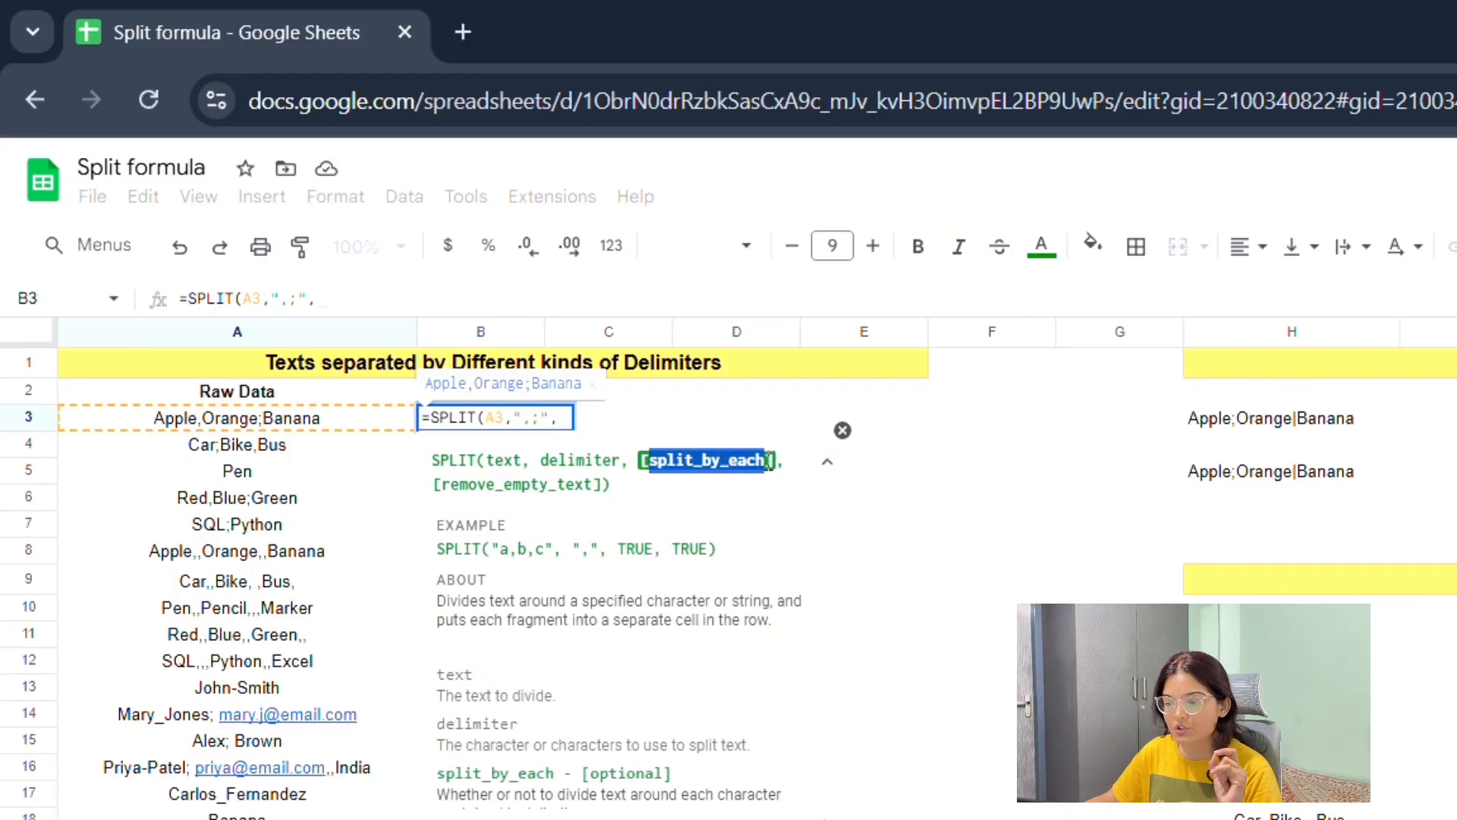
{"action": "left_click", "coordinate": [534, 420]}
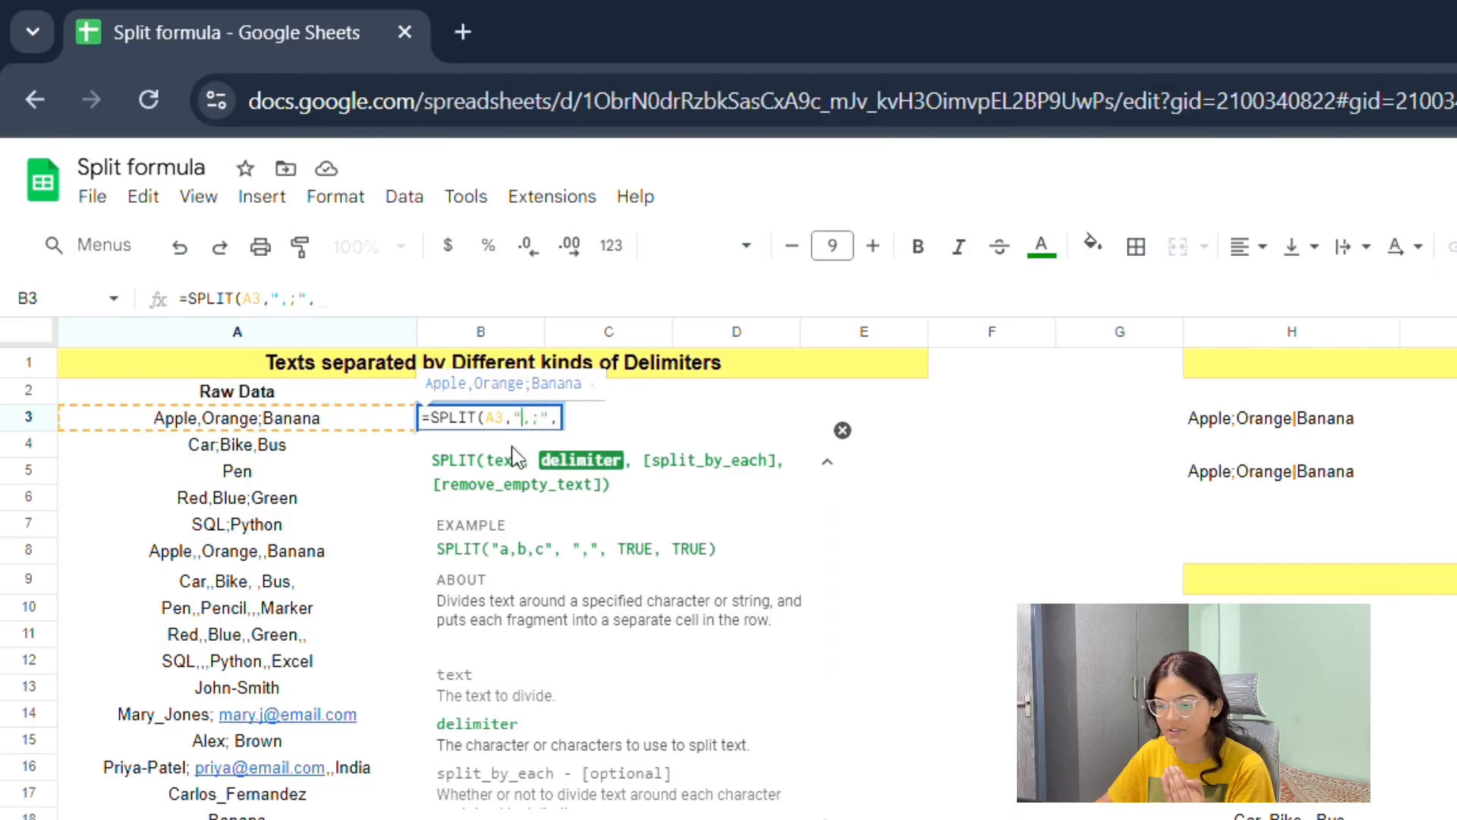
{"action": "key", "text": "Right"}
{"action": "key", "text": "Right"}
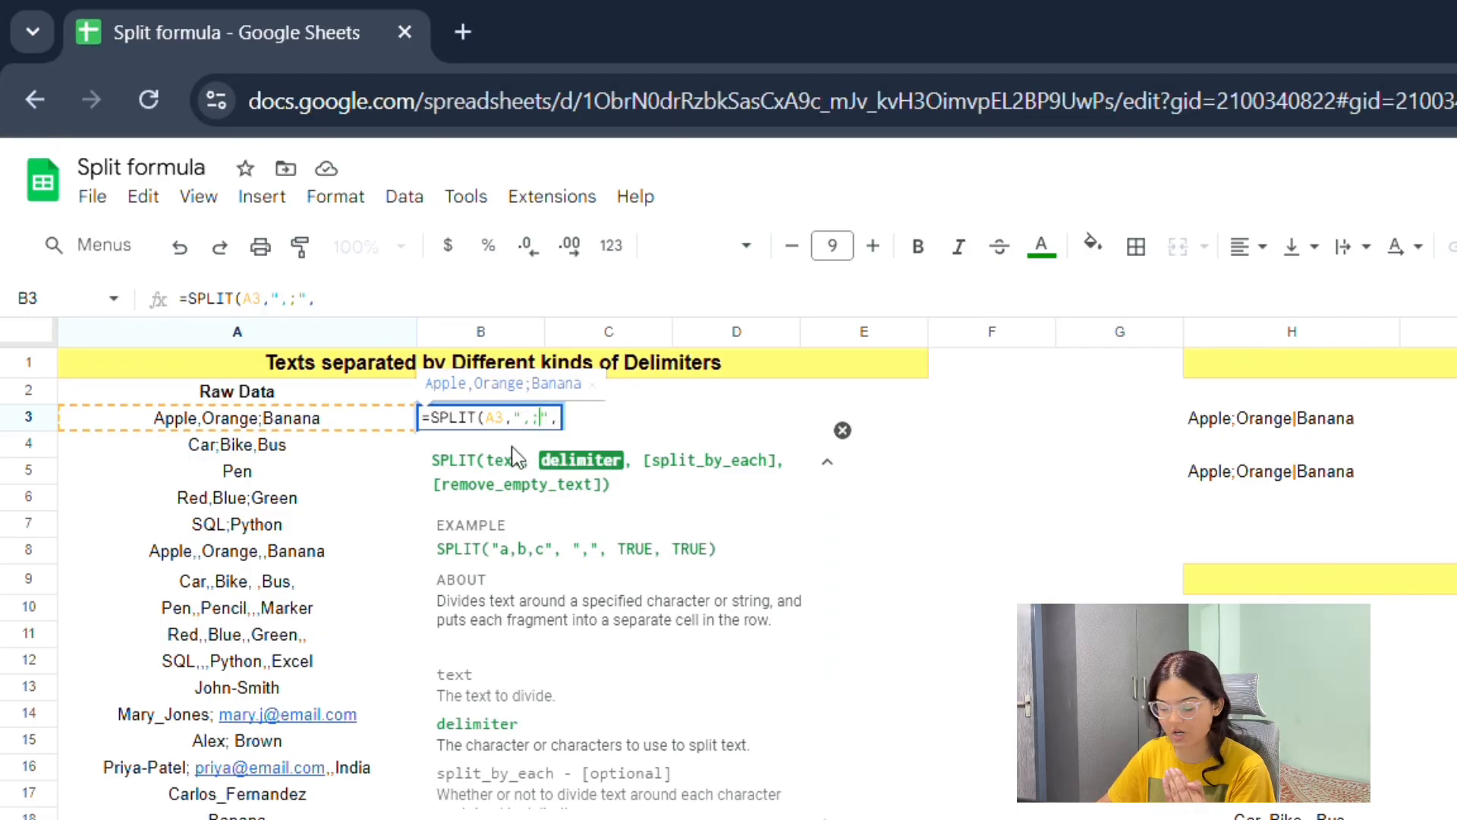
{"action": "key", "text": "Left"}
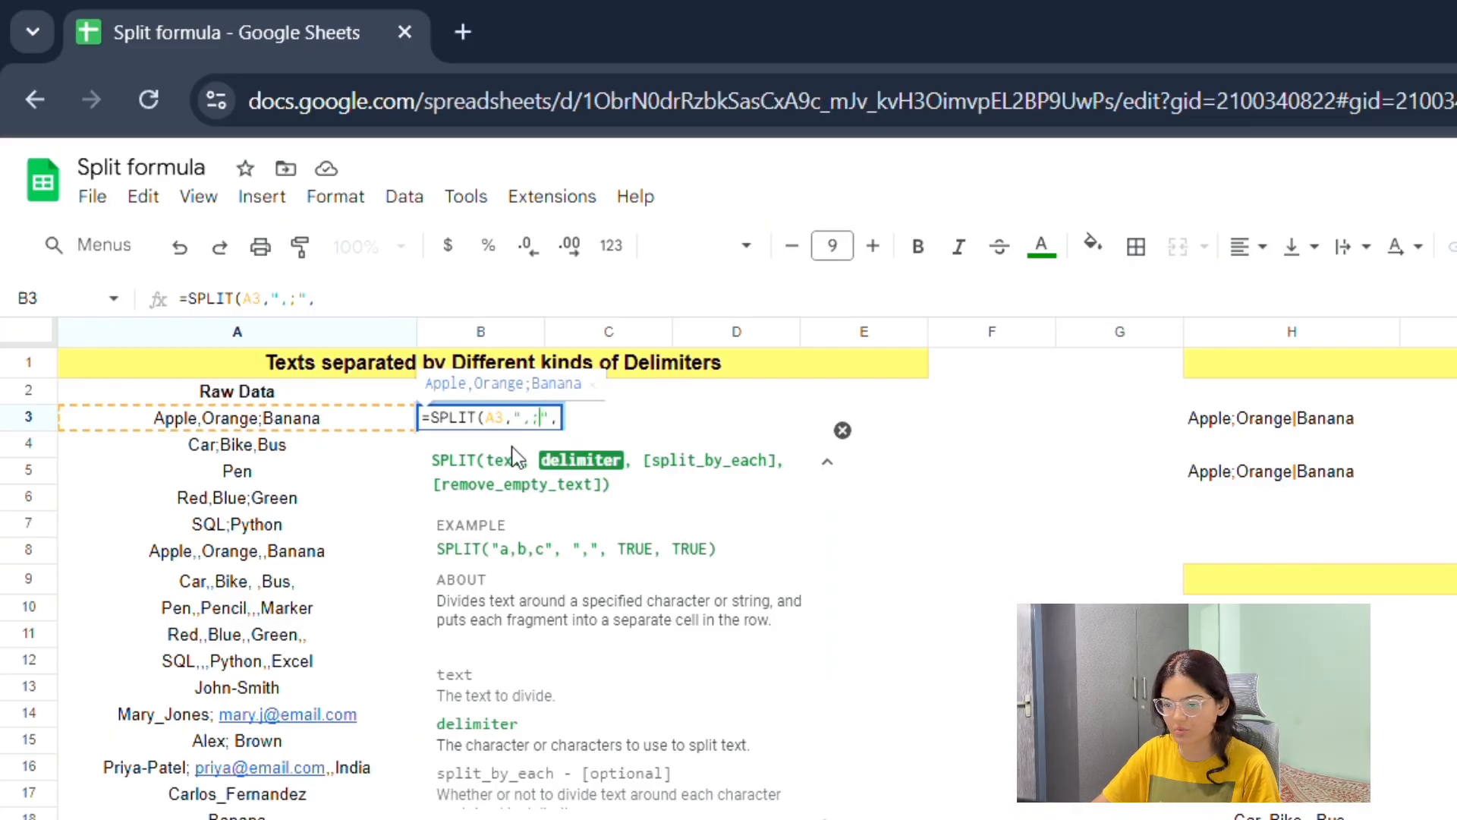
{"action": "key", "text": "ctrl+equal"}
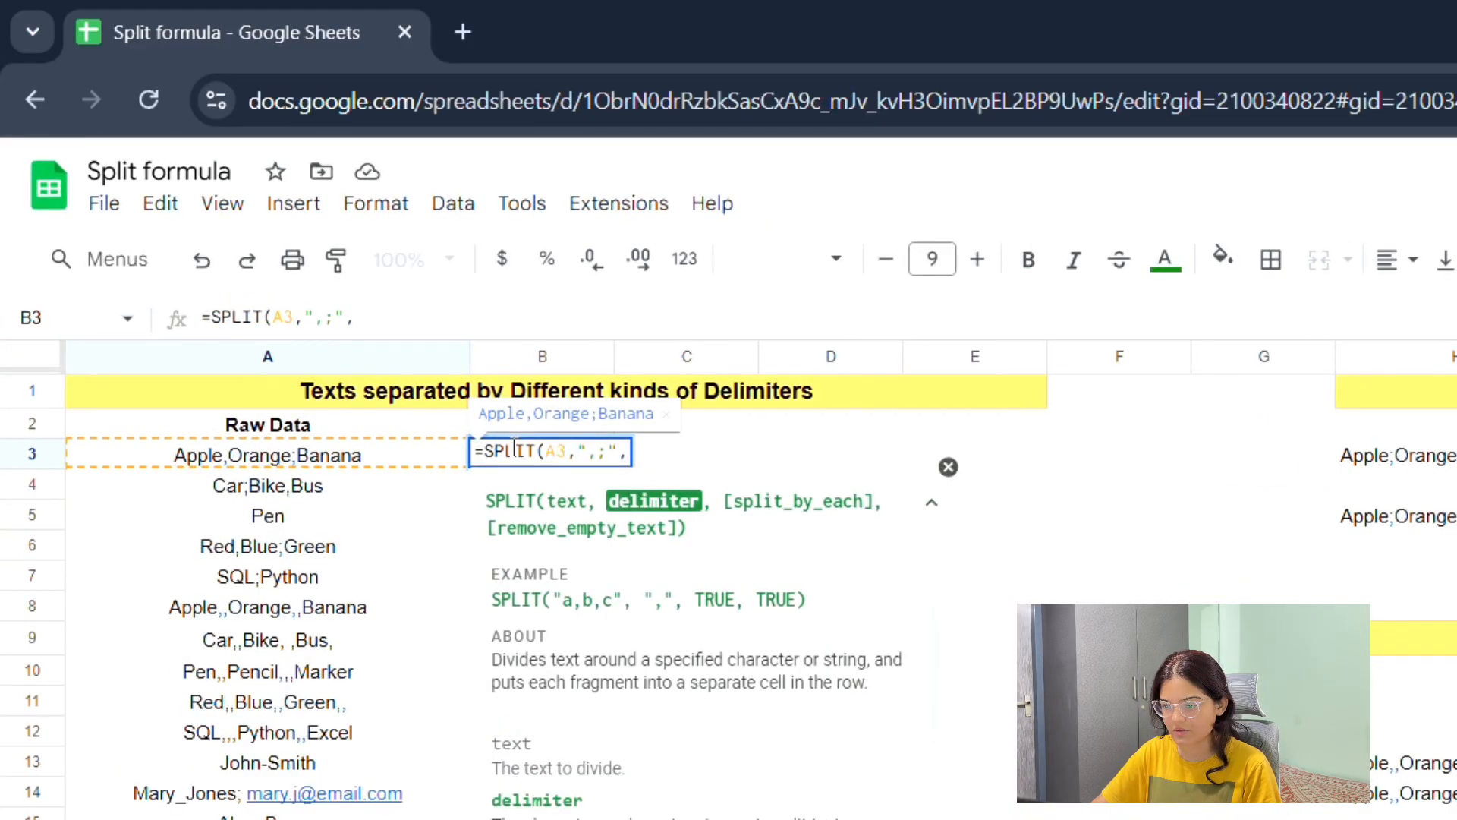
{"action": "key", "text": "ctrl+equal"}
{"action": "key", "text": "ctrl+equal"}
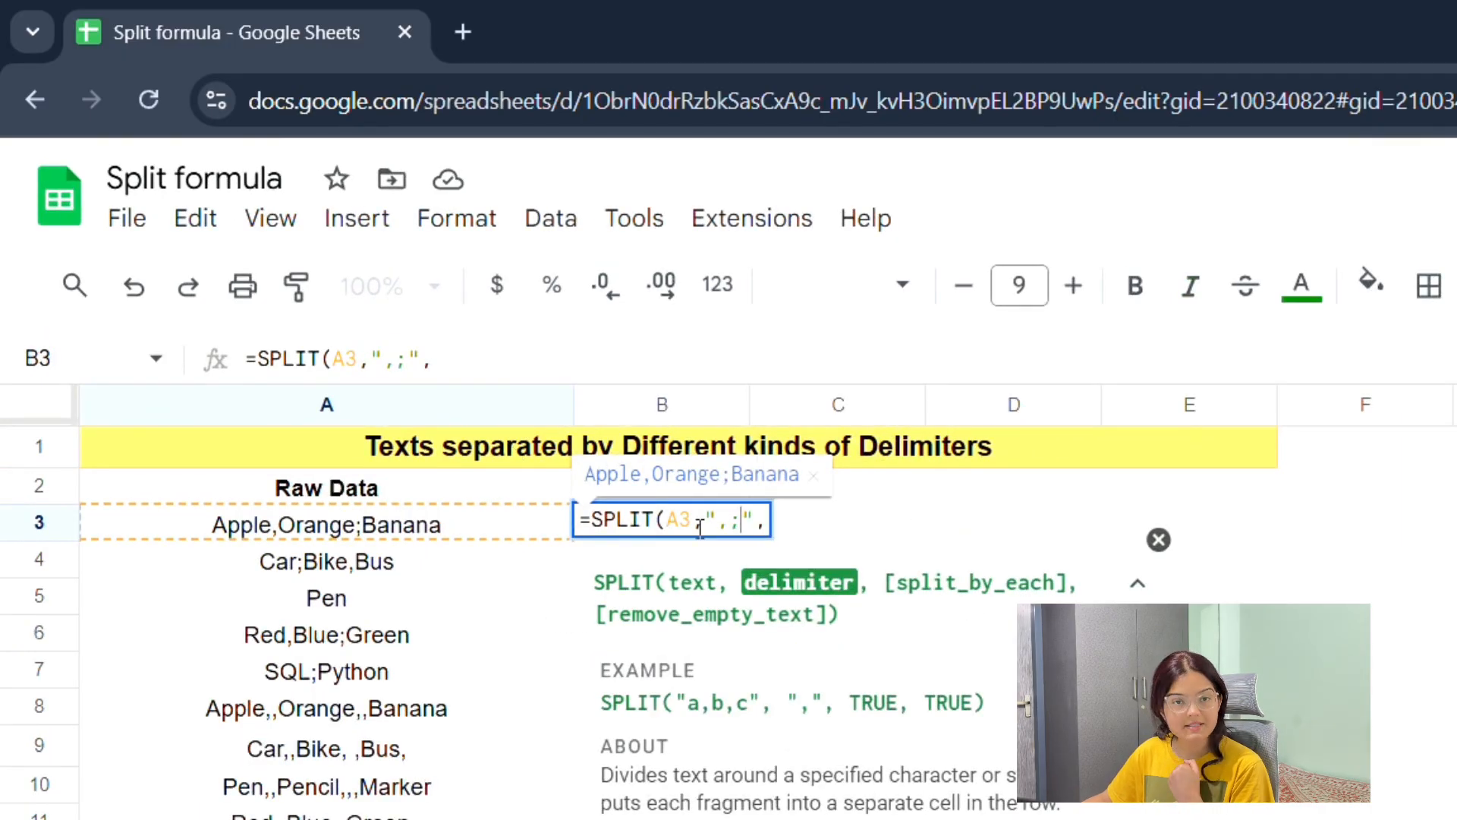
{"action": "left_click", "coordinate": [972, 590]}
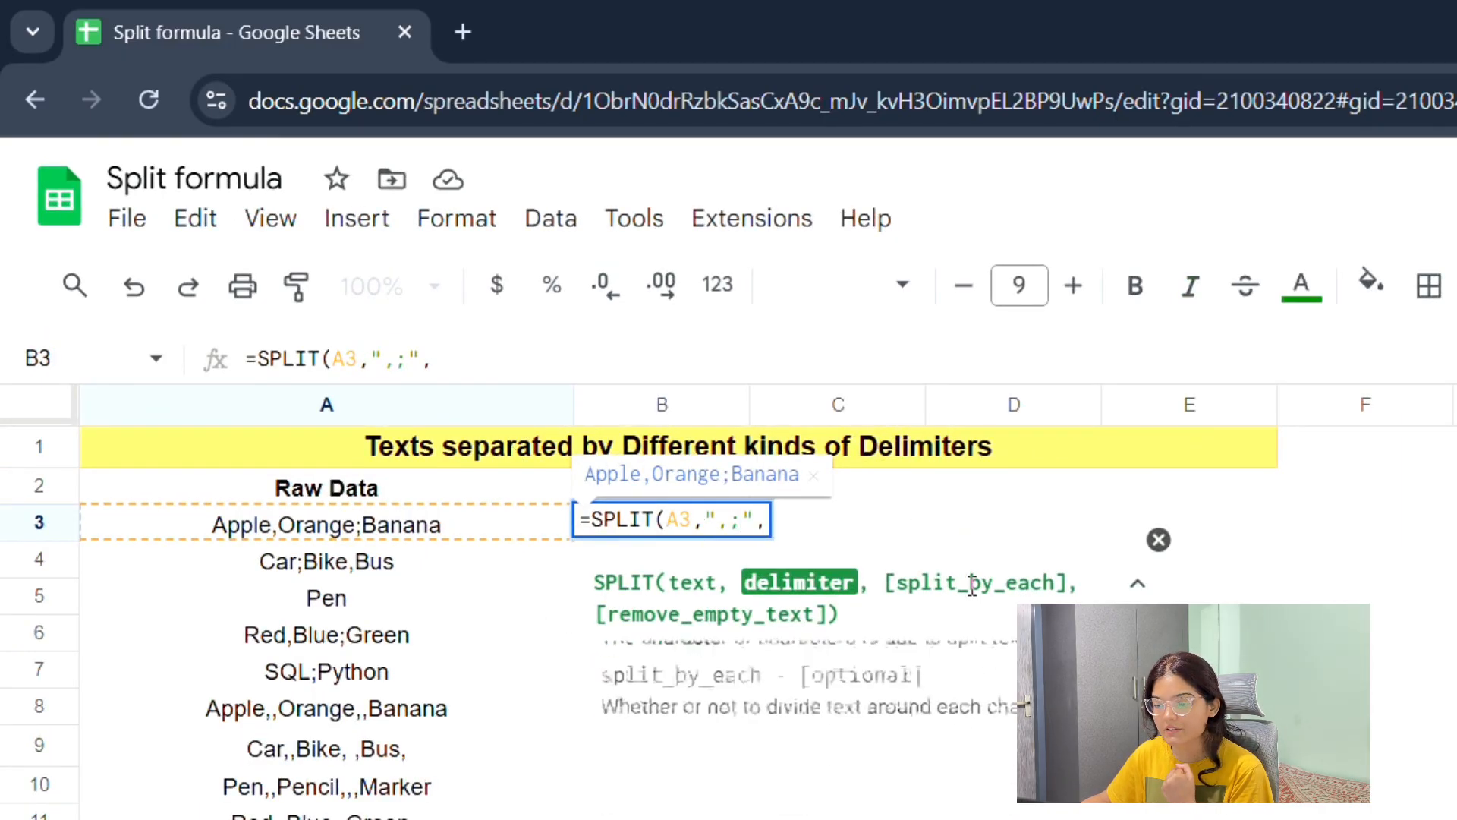
{"action": "left_click_drag", "start_coordinate": [718, 524], "coordinate": [740, 524]}
{"action": "left_click", "coordinate": [721, 528]}
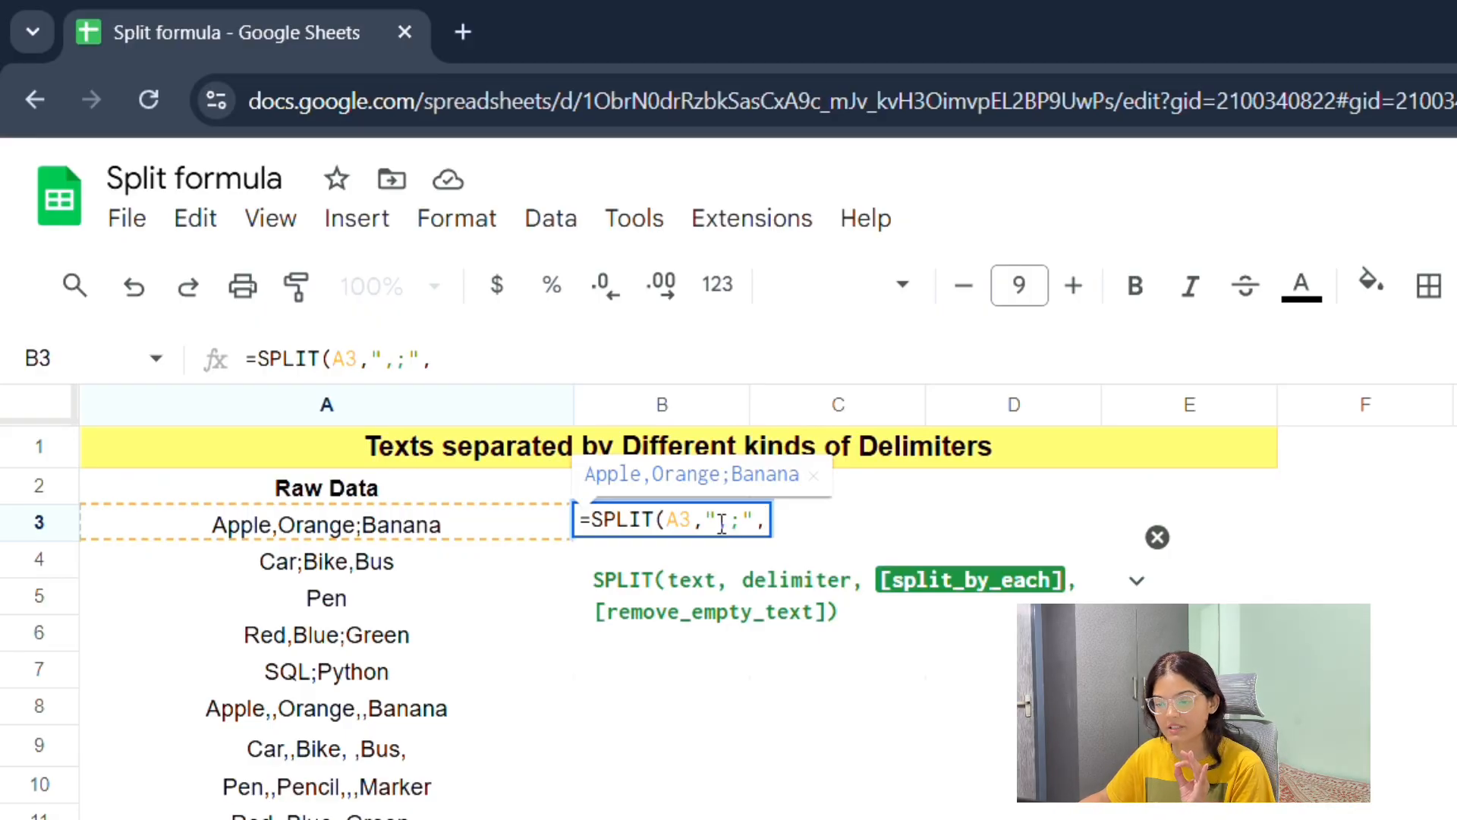
{"action": "left_click_drag", "start_coordinate": [715, 524], "coordinate": [744, 524]}
{"action": "left_click", "coordinate": [762, 519]}
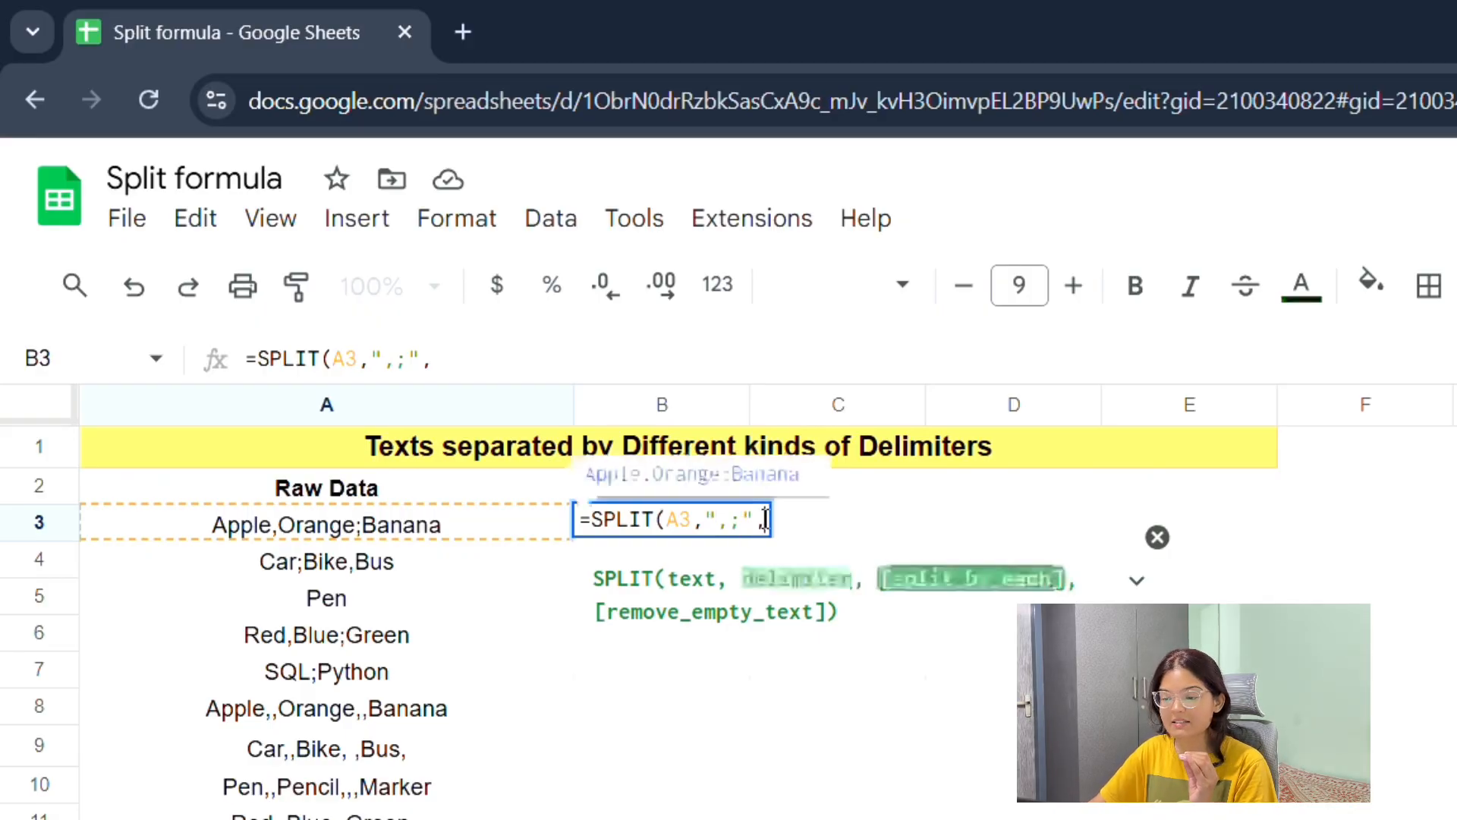
Step: Re-enter the comma after the ",;" delimiter in the B3 formula and set the split_by_each argument to TRUE
{"action": "key", "text": "BackSpace"}
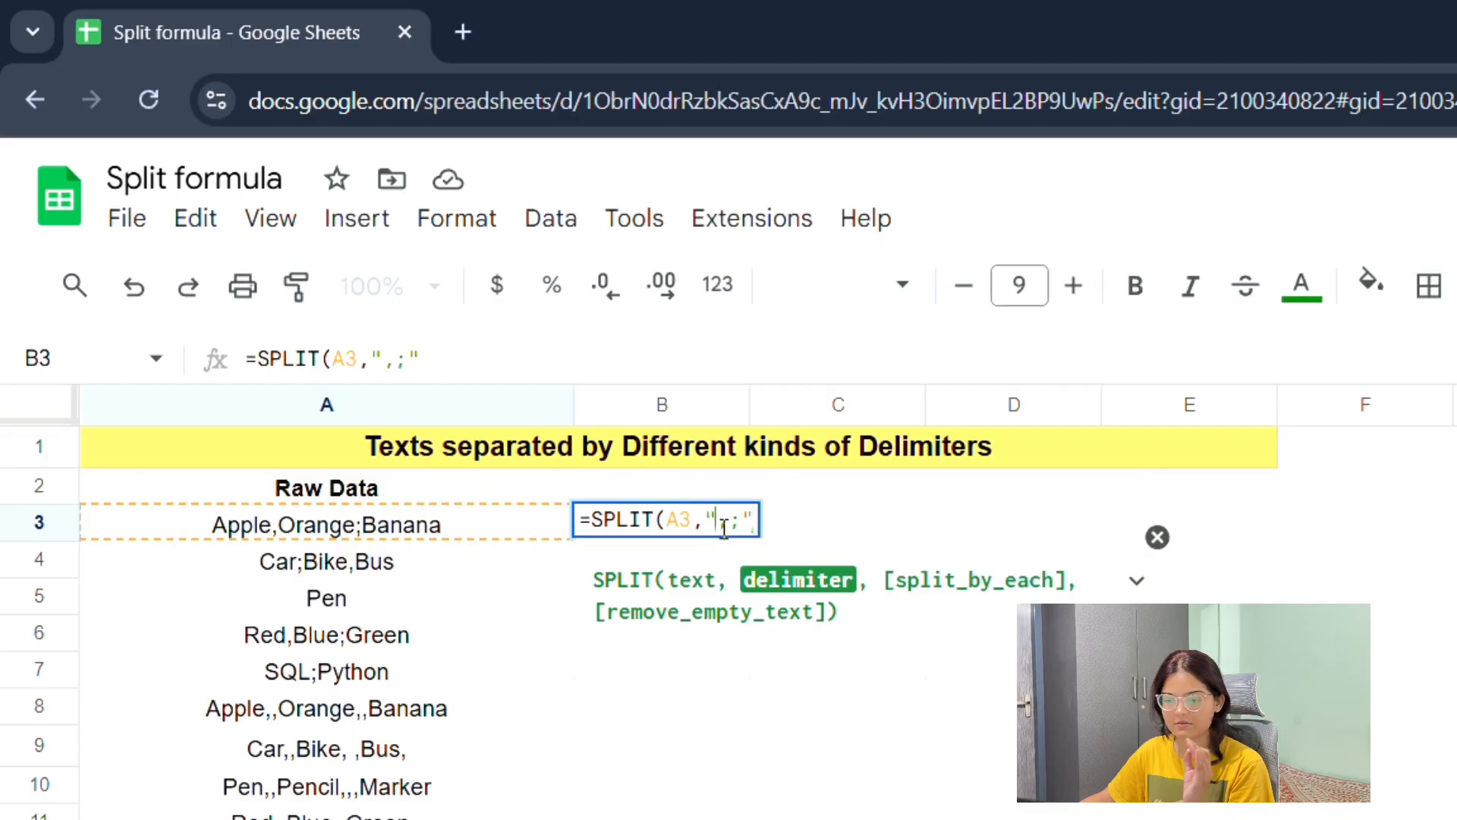
{"action": "left_click_drag", "start_coordinate": [717, 523], "coordinate": [736, 522]}
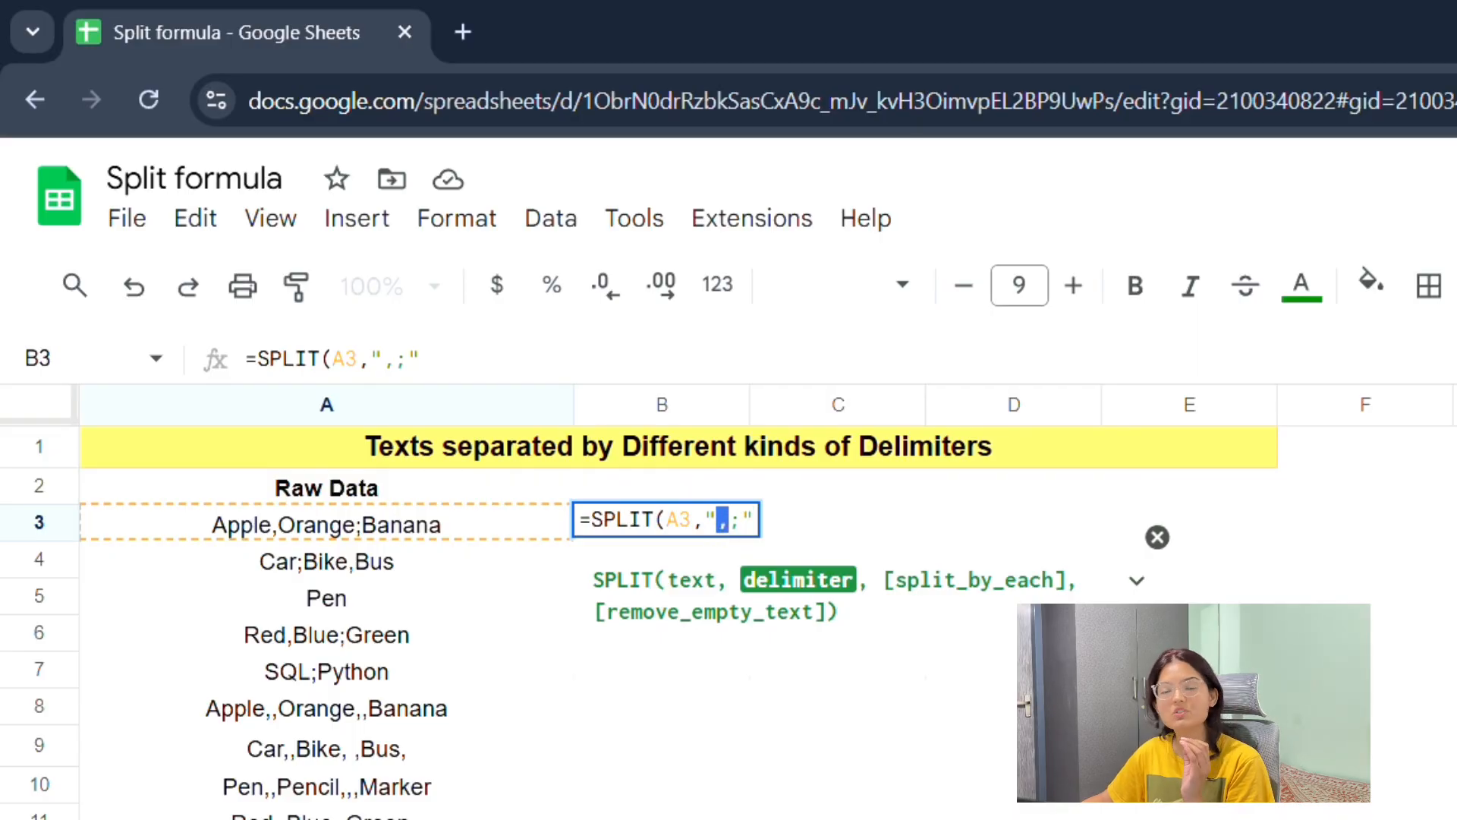
{"action": "left_click", "coordinate": [993, 581]}
{"action": "type", "text": ","}
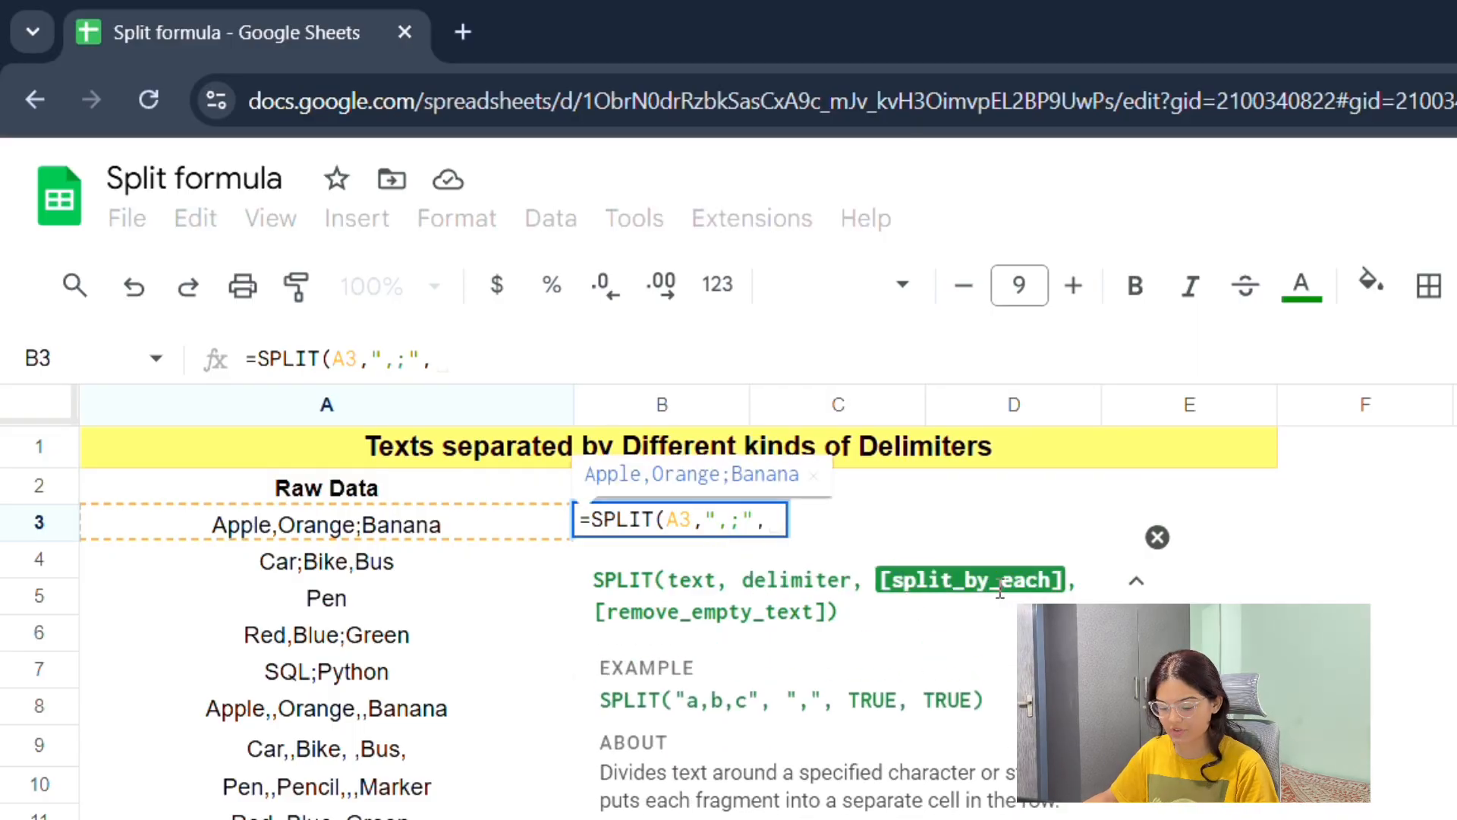
{"action": "type", "text": "TRUE"}
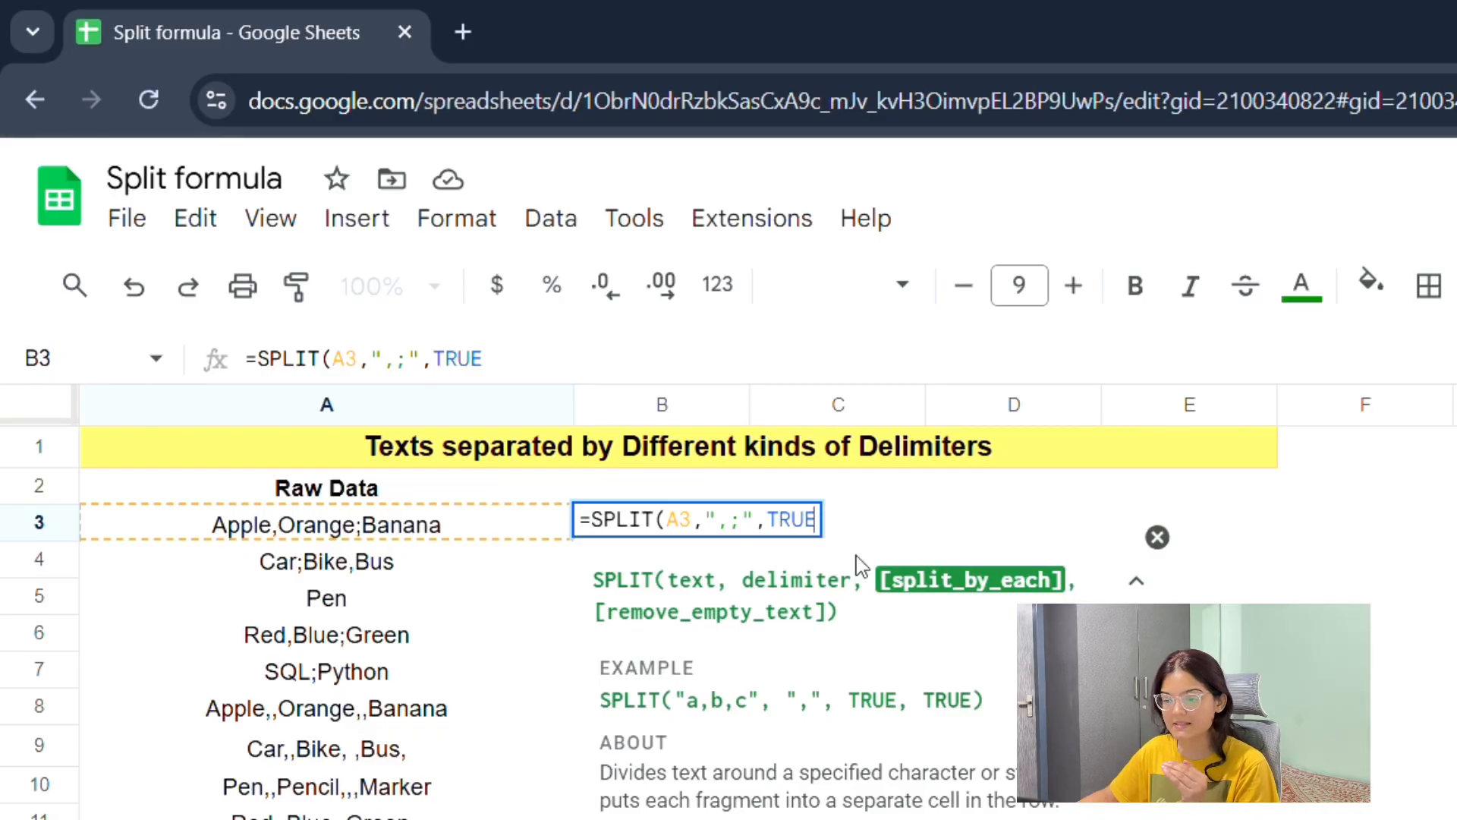
Step: Complete the formula =SPLIT(A3,",;",TRUE) in B3 and check the split values across B3:D3
{"action": "left_click", "coordinate": [729, 524]}
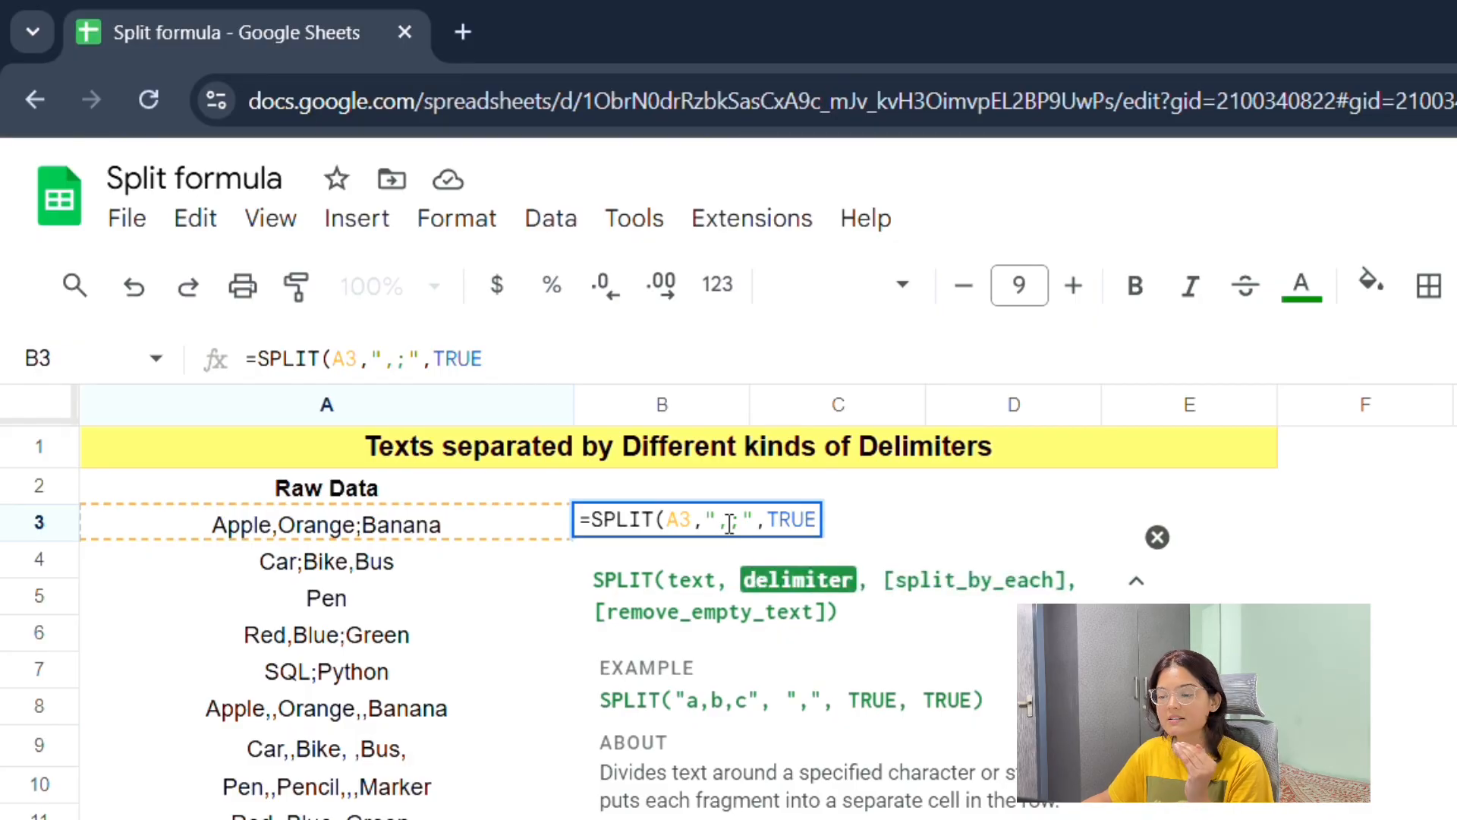
{"action": "left_click", "coordinate": [739, 525]}
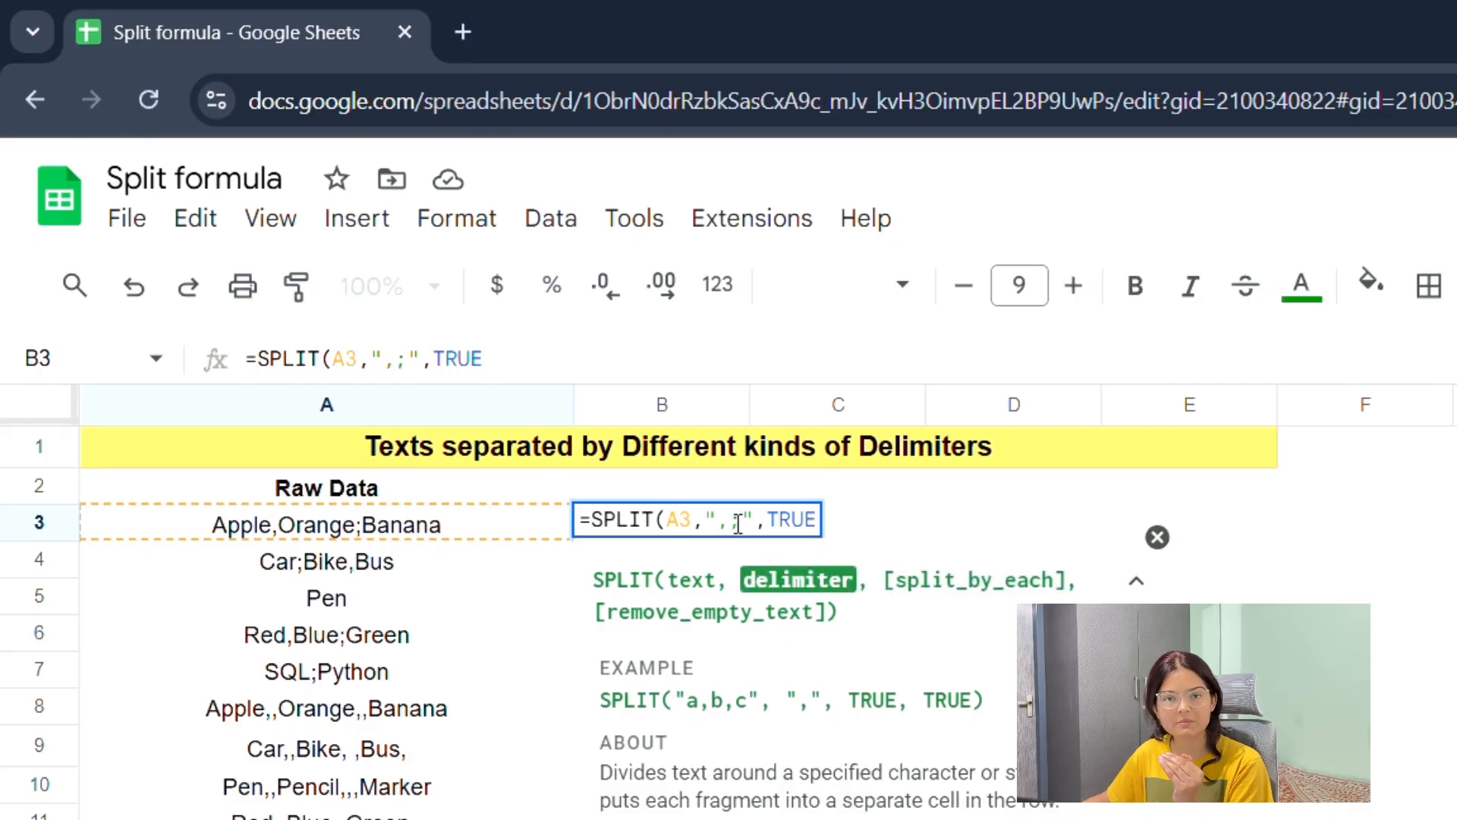
{"action": "left_click", "coordinate": [816, 524]}
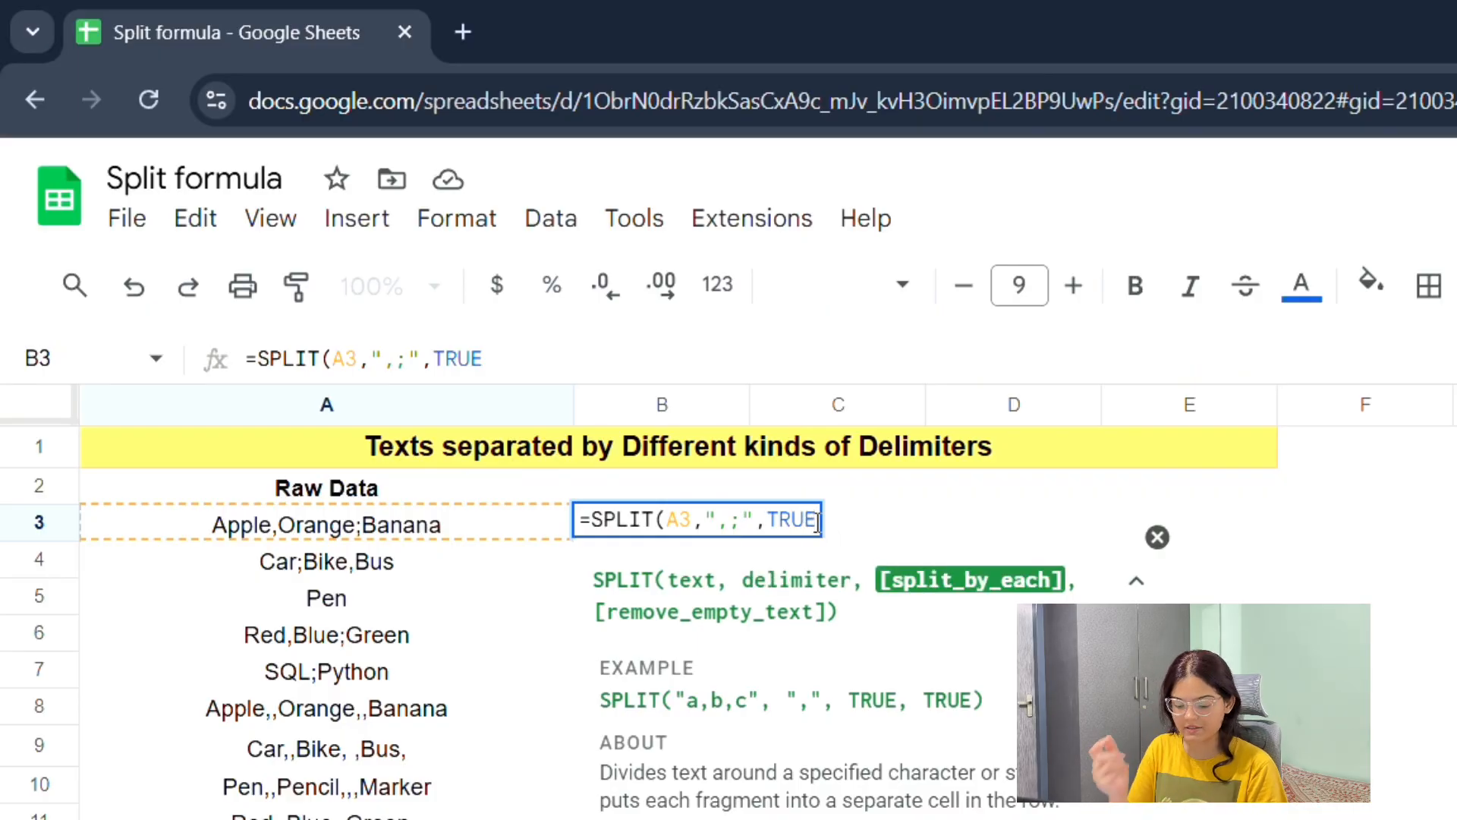
{"action": "type", "text": ")"}
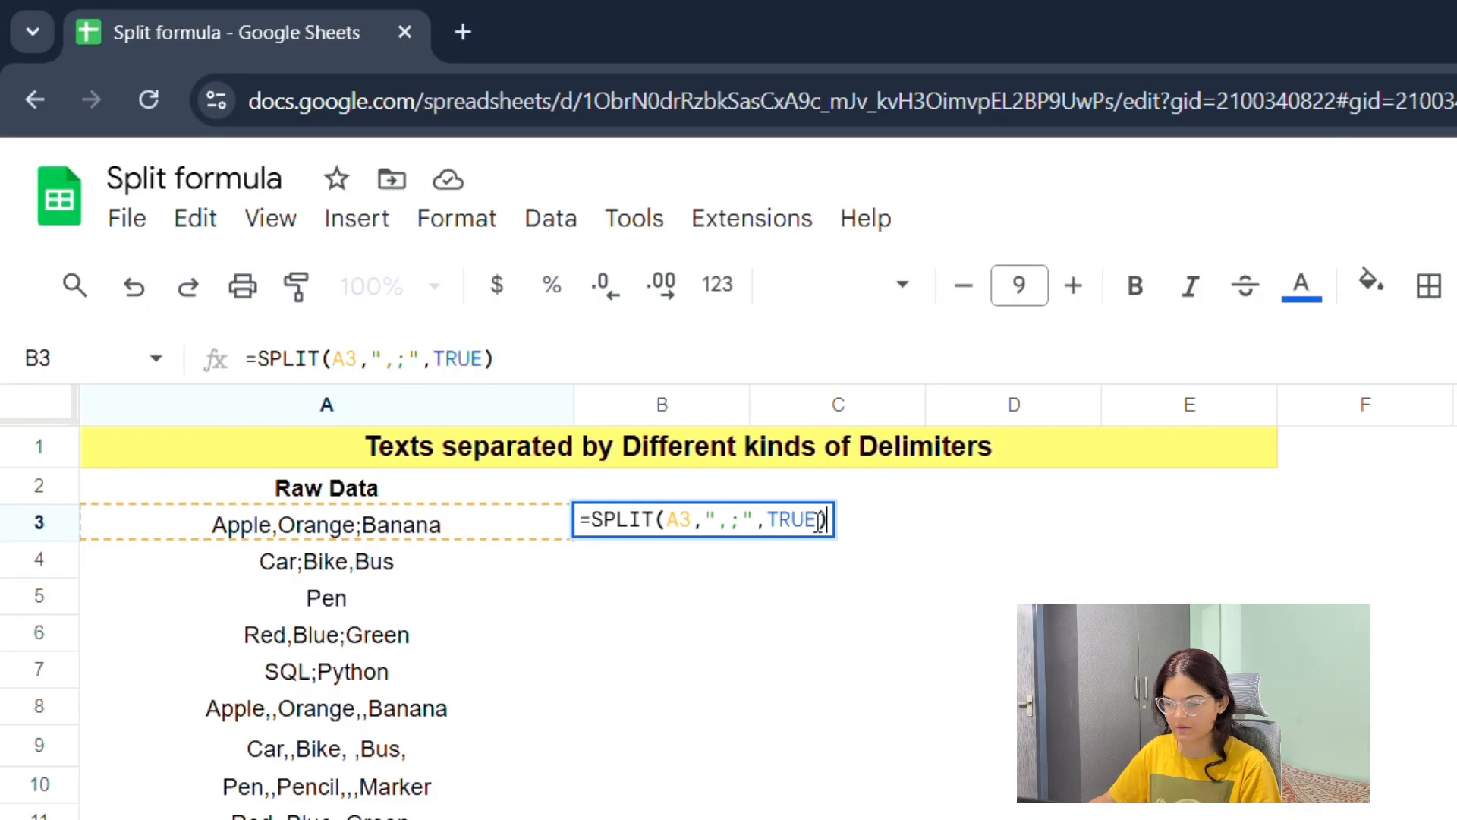
{"action": "key", "text": "Return"}
{"action": "left_click", "coordinate": [697, 531]}
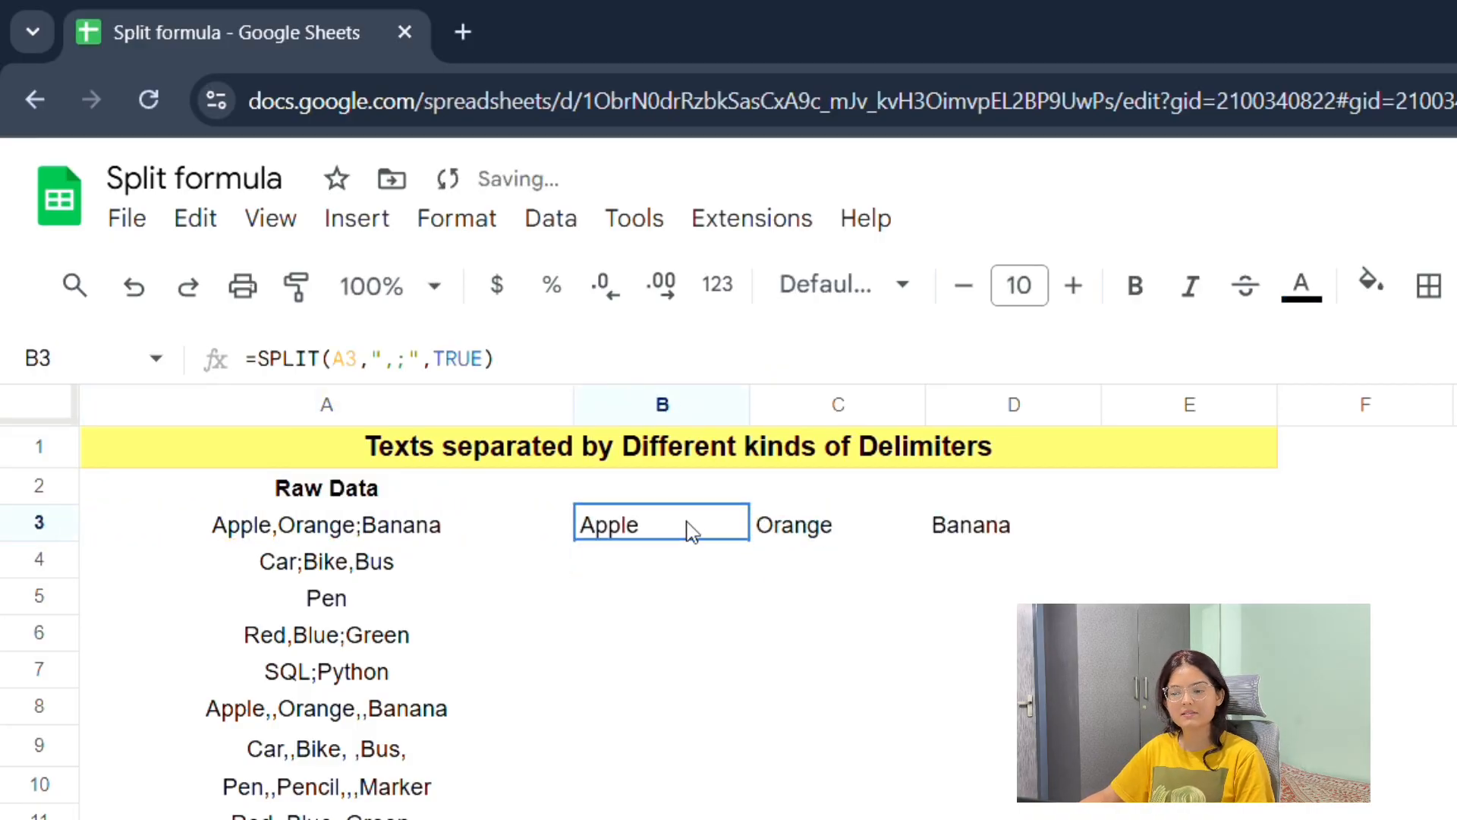
{"action": "left_click", "coordinate": [980, 540], "text": "shift"}
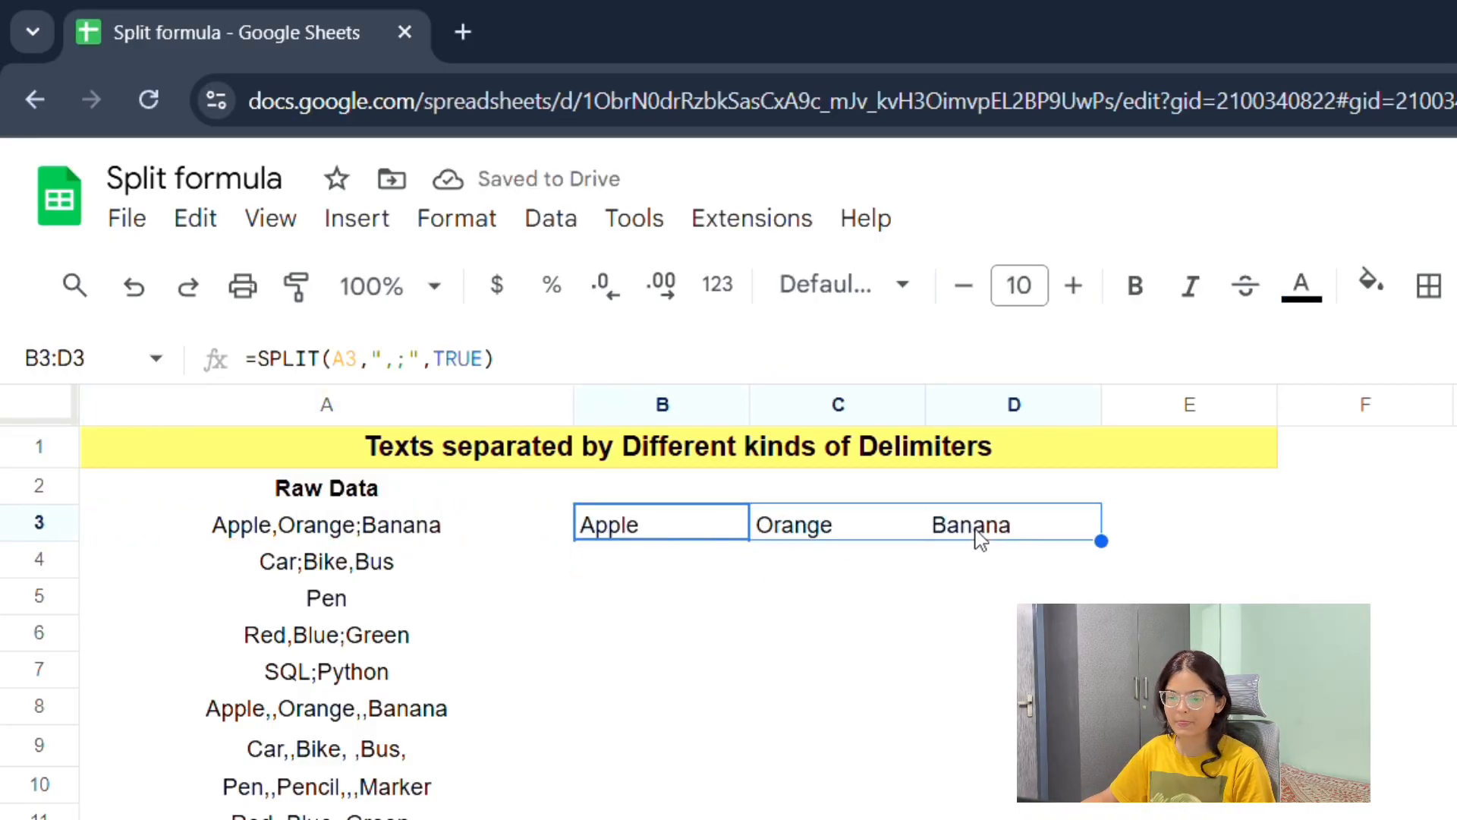
Step: Change the split_by_each argument of the SPLIT formula in B3 to FALSE and check the output
{"action": "left_click", "coordinate": [685, 524]}
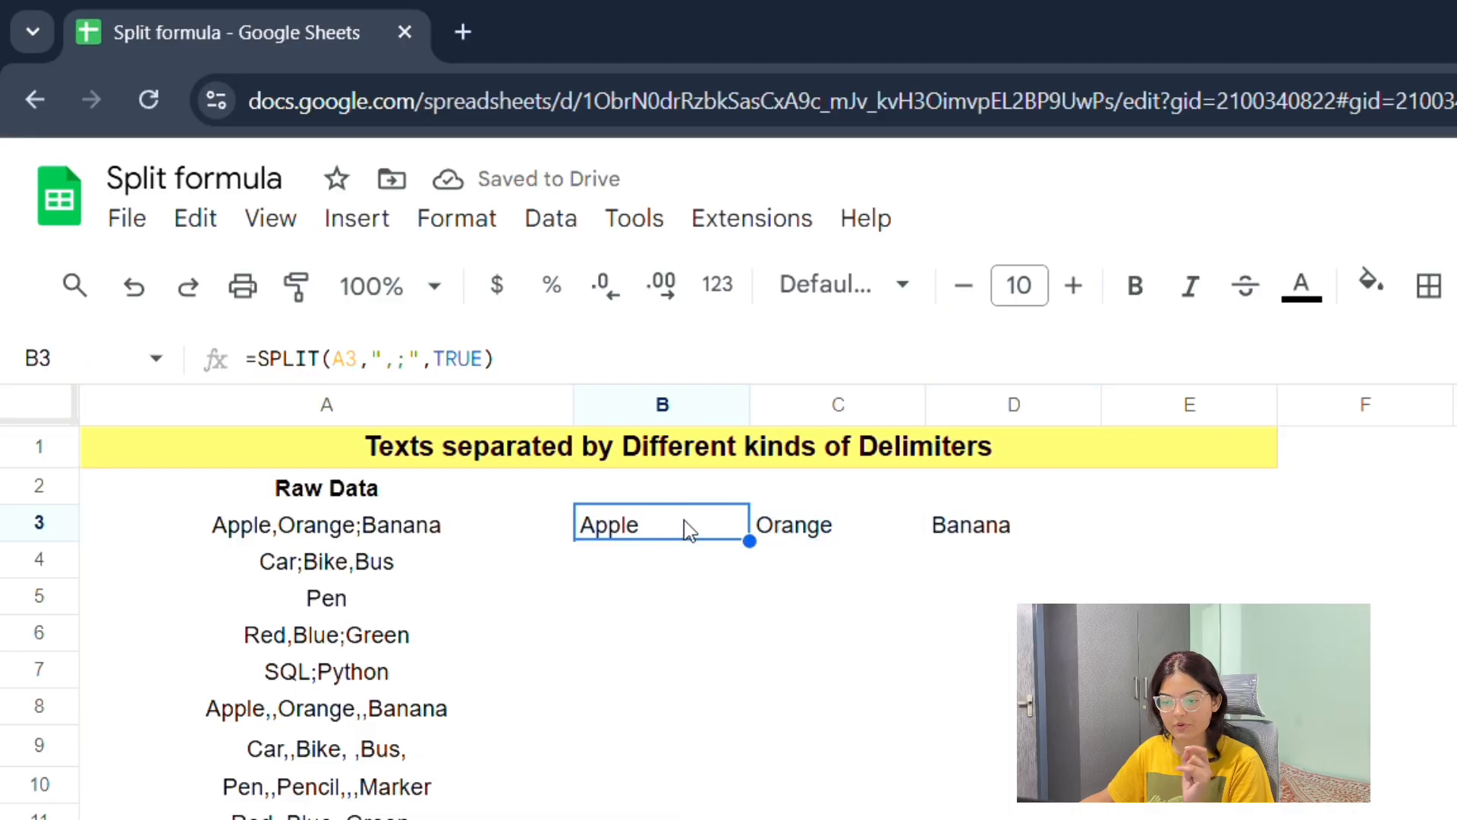
{"action": "double_click", "coordinate": [682, 525]}
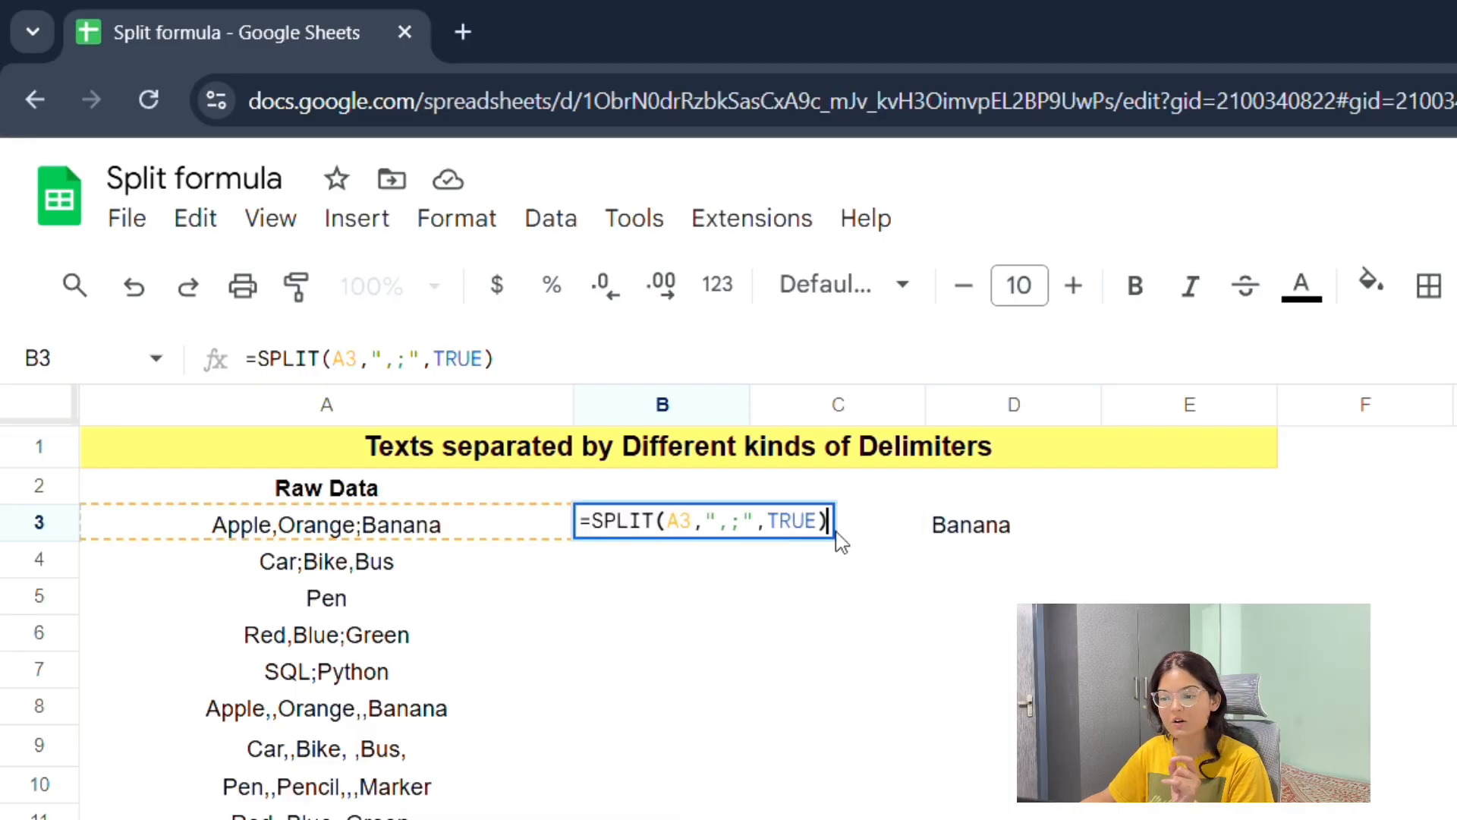
{"action": "double_click", "coordinate": [792, 522]}
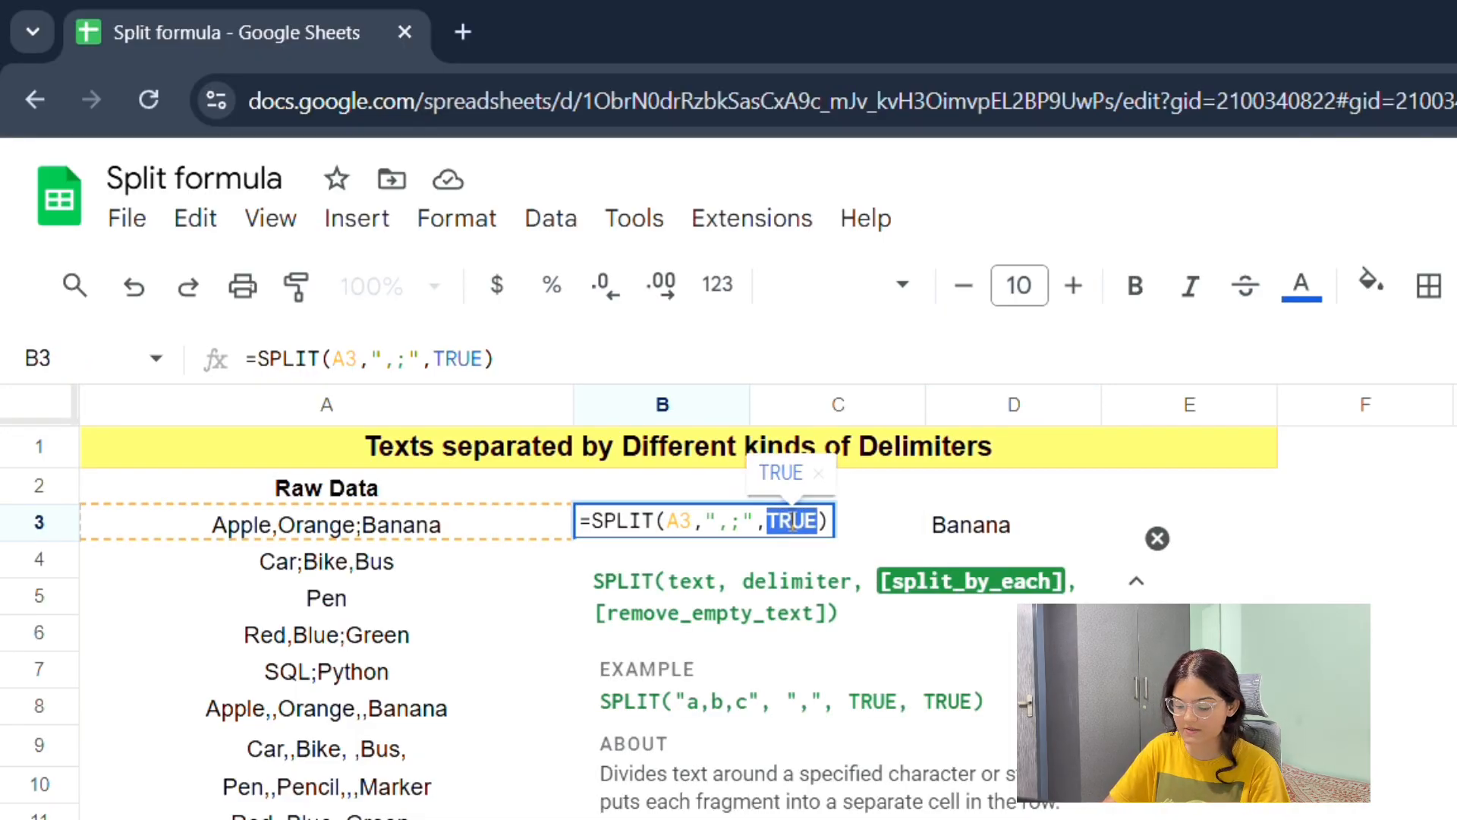
{"action": "type", "text": "FALSE"}
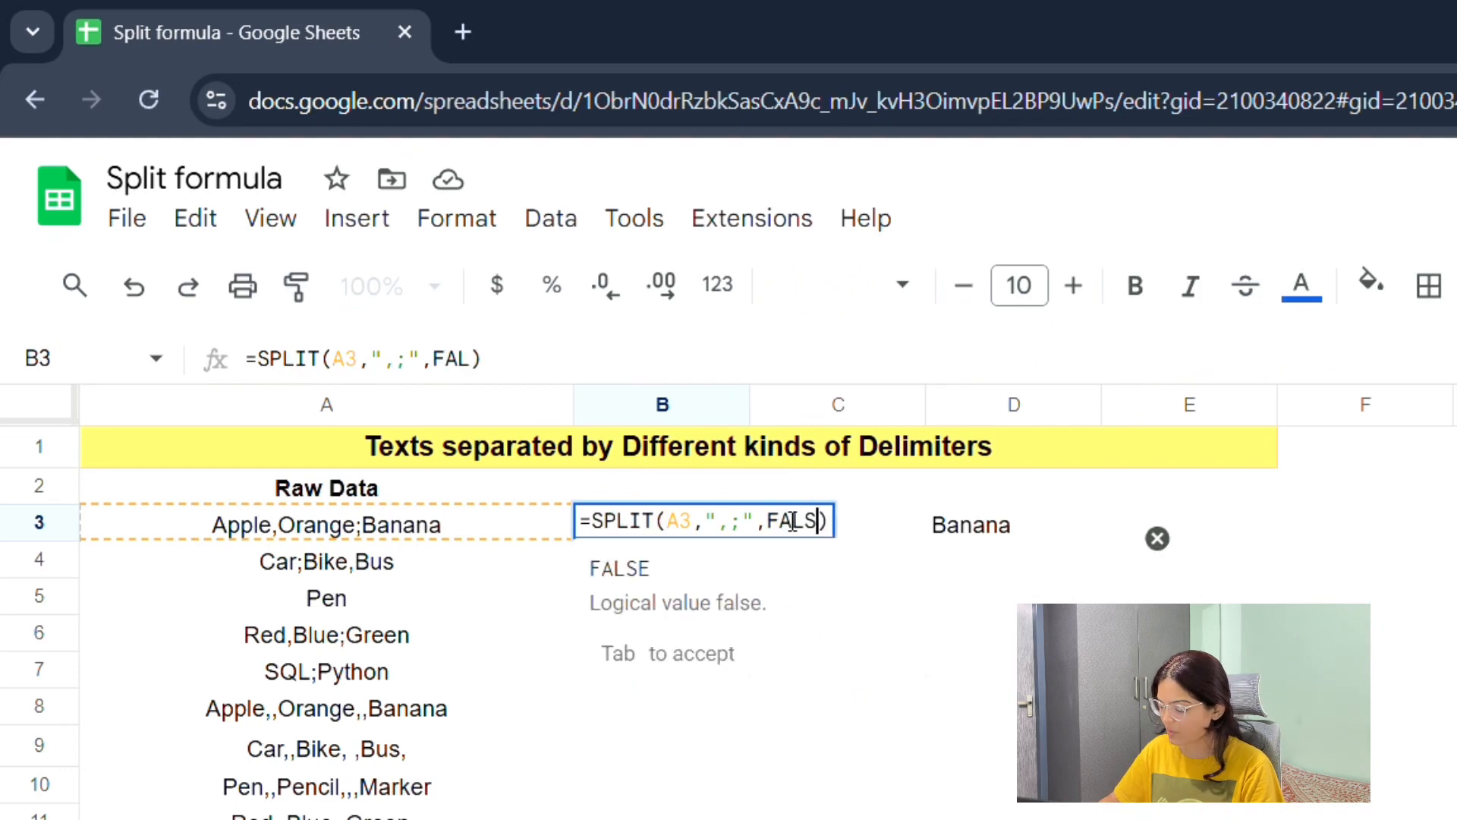
{"action": "key", "text": "Right"}
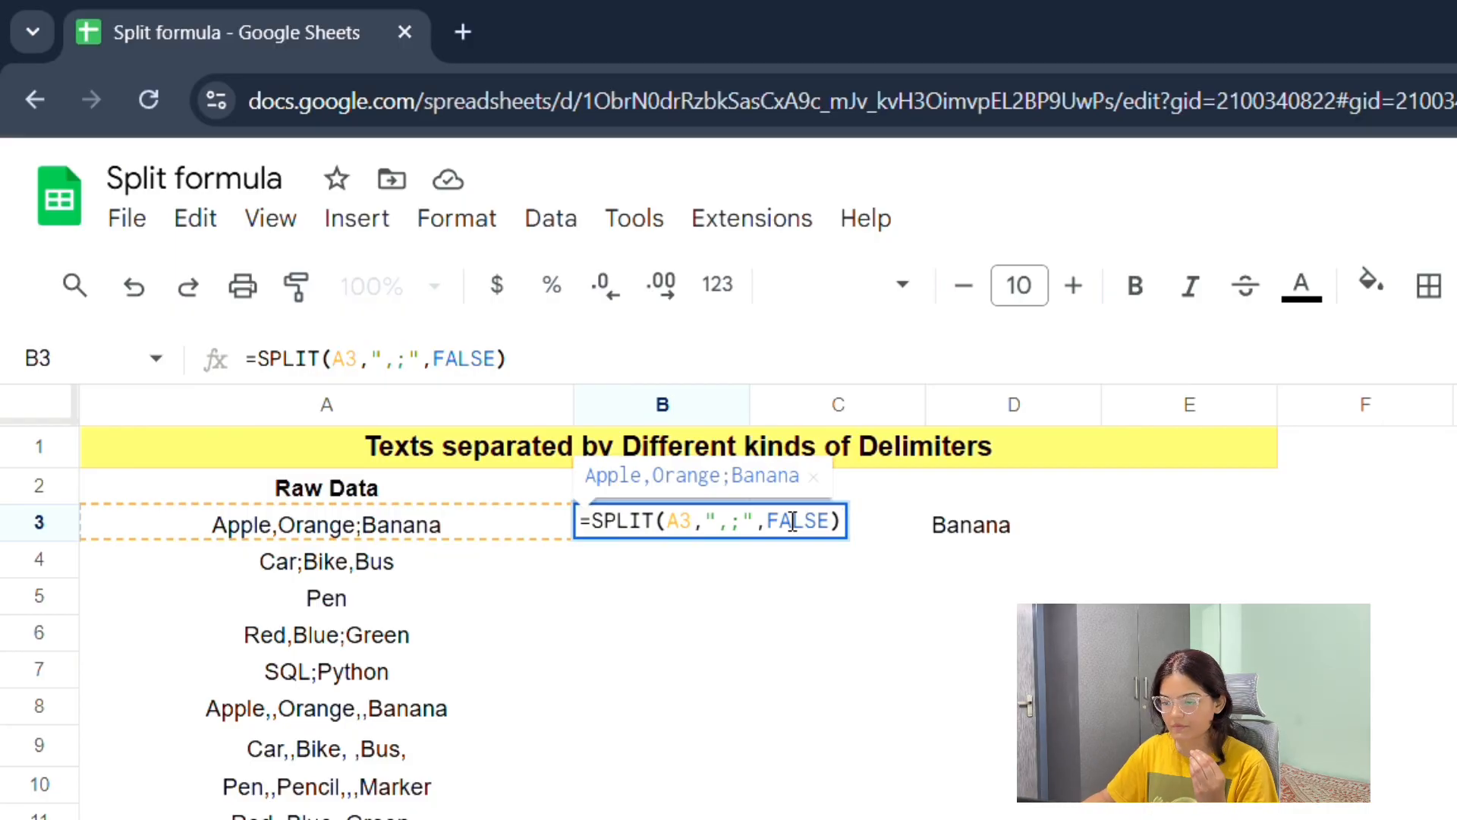
{"action": "key", "text": "Return"}
{"action": "left_click", "coordinate": [687, 529]}
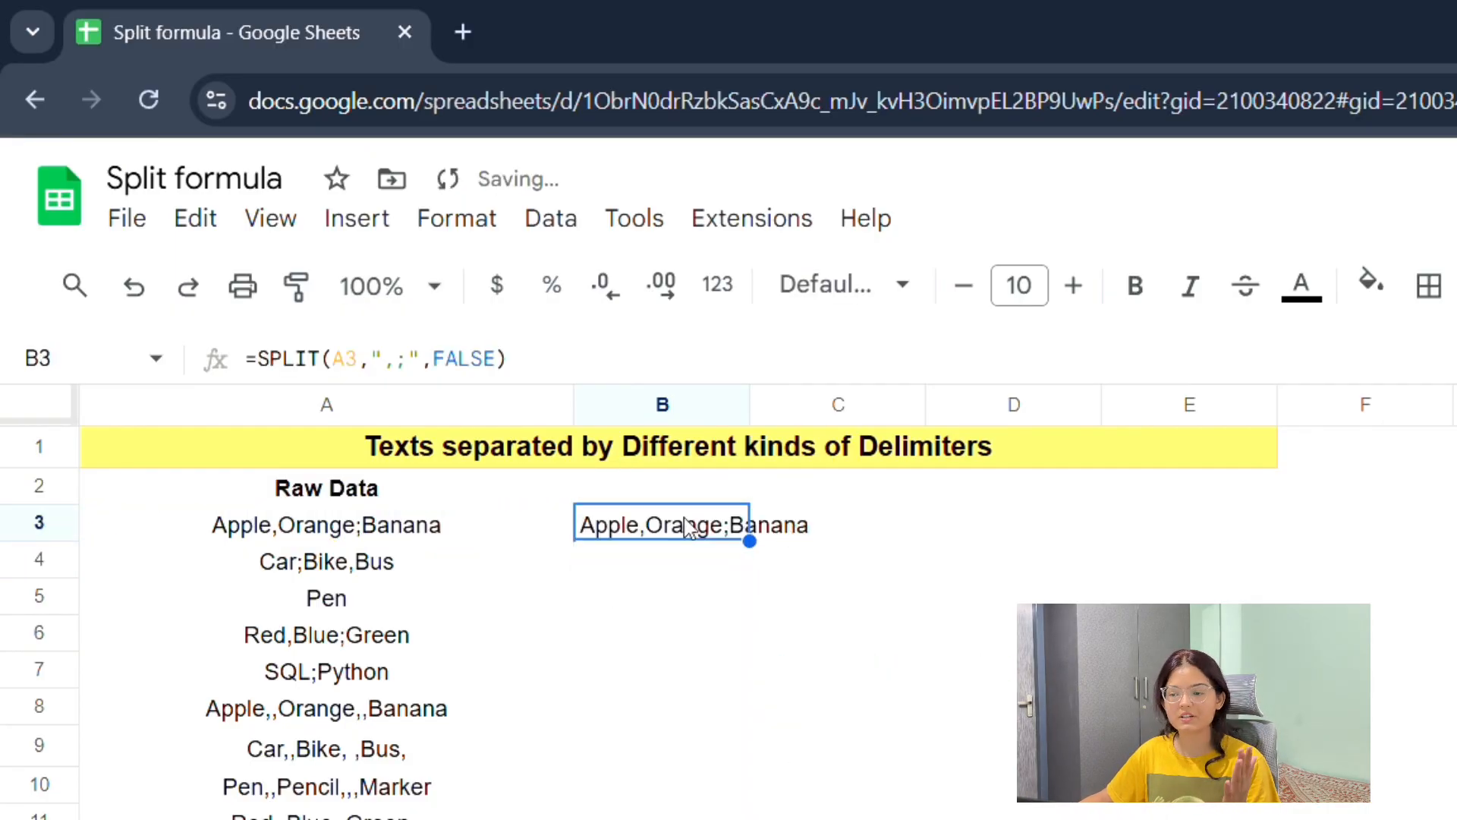
Step: Enter the combined delimiter string ,; as sample text in D3
{"action": "left_click", "coordinate": [1007, 530]}
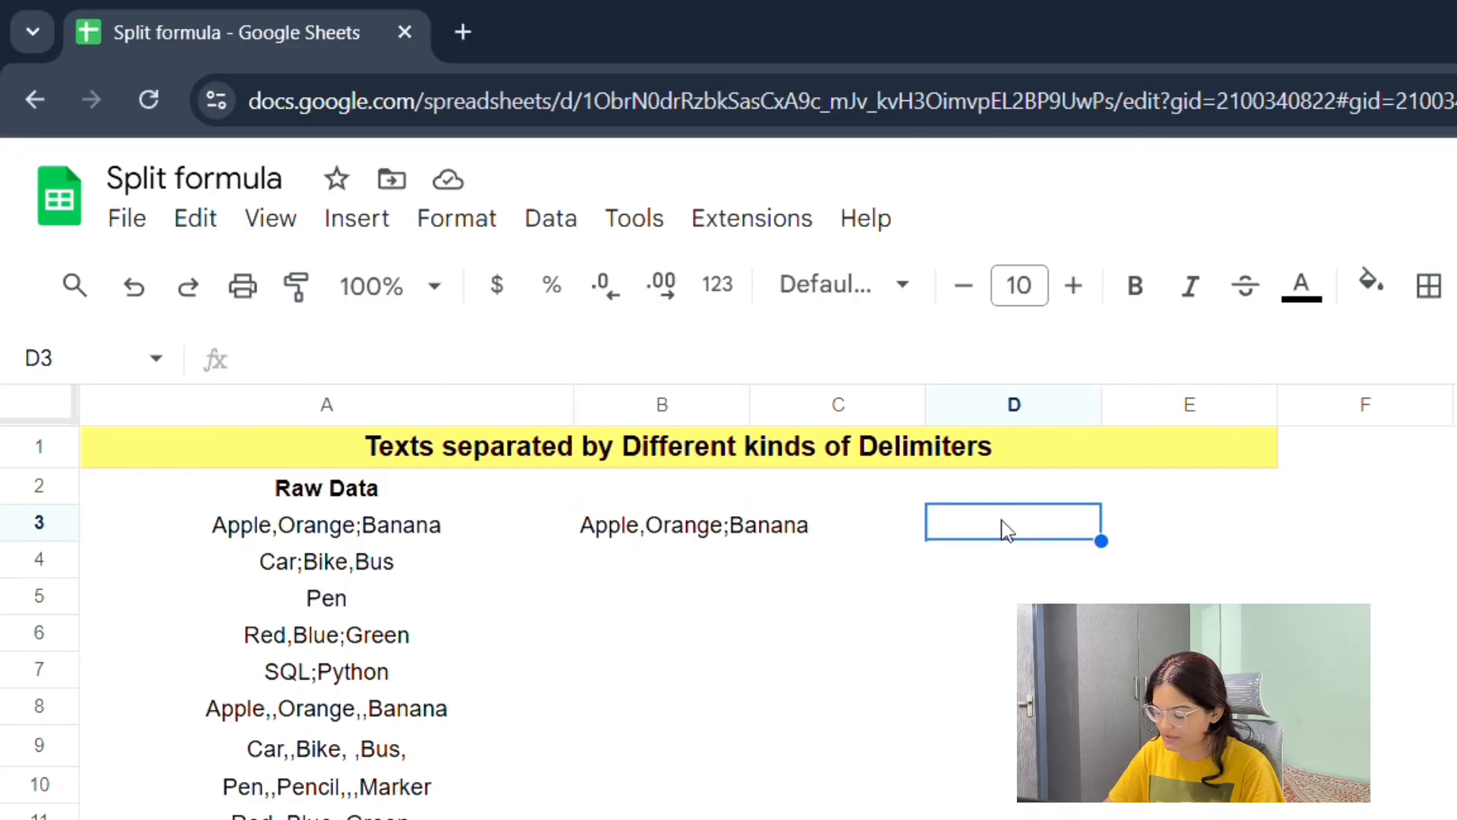
{"action": "double_click", "coordinate": [1007, 530]}
{"action": "type", "text": ",;"}
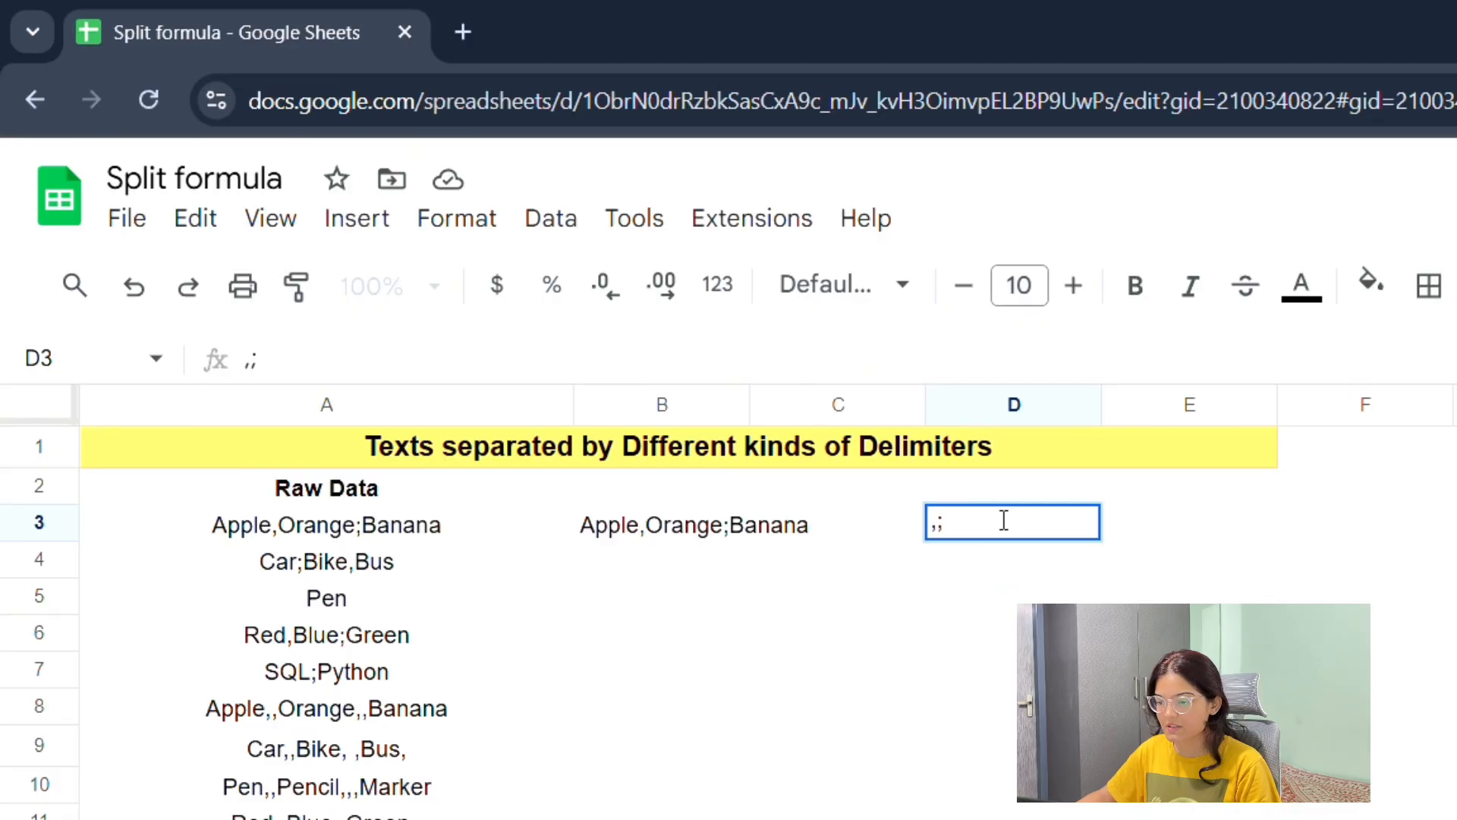
{"action": "key", "text": "Return"}
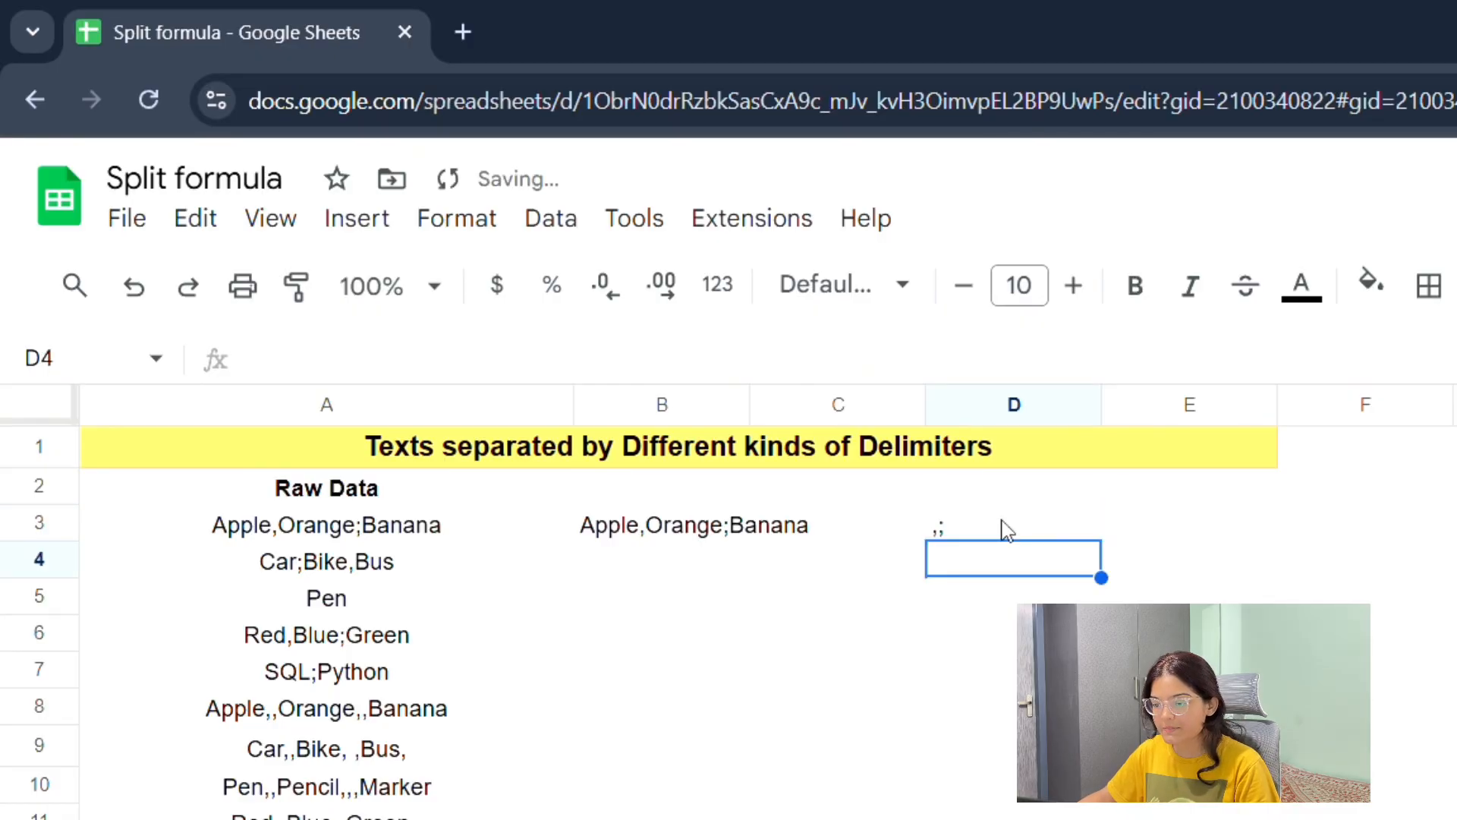
{"action": "left_click", "coordinate": [953, 533]}
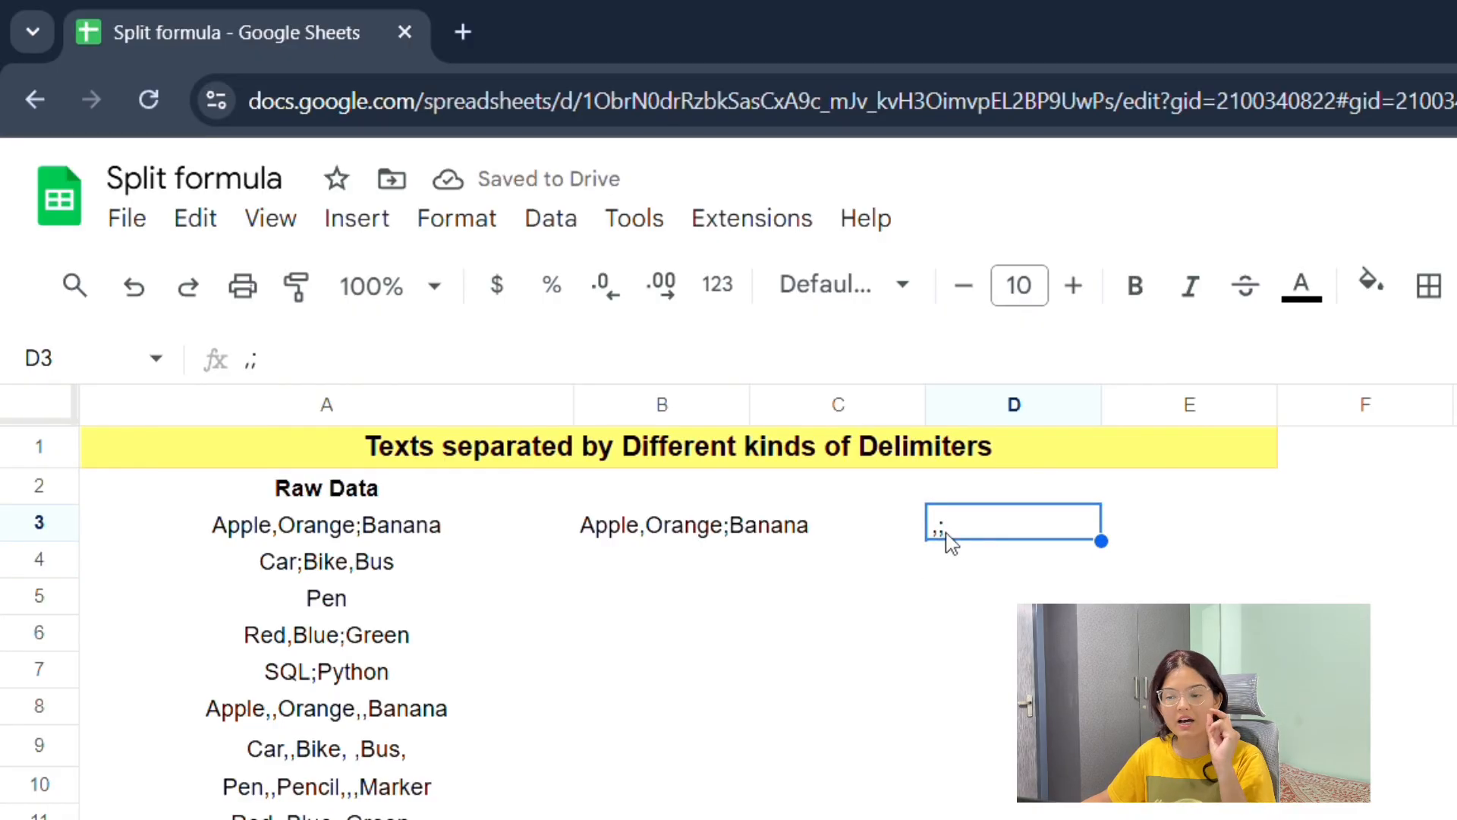
Step: Examine the ",;" delimiter and FALSE argument of the SPLIT formula in B3, comparing them with the sample text in D3
{"action": "double_click", "coordinate": [631, 526]}
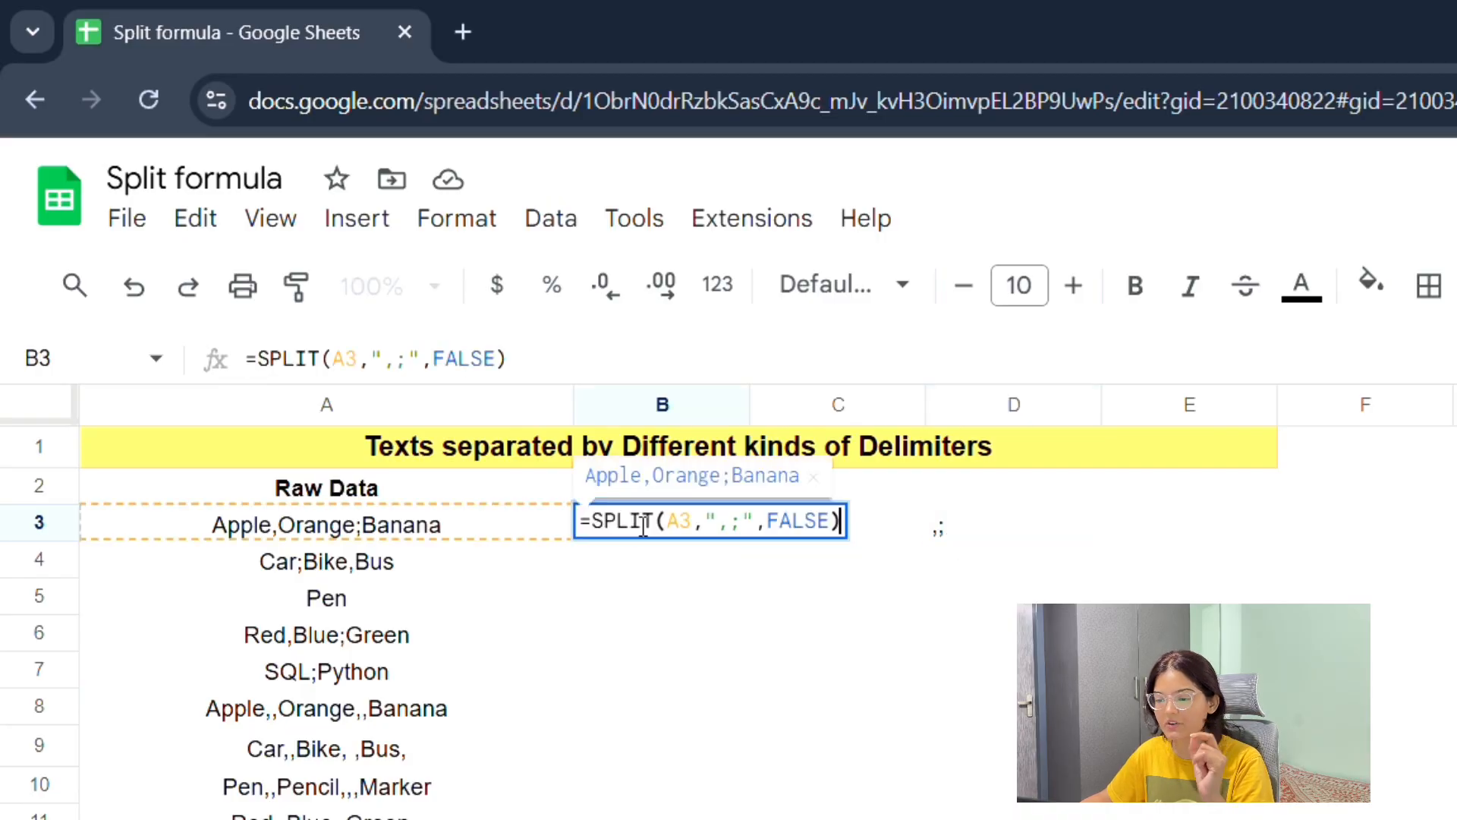
{"action": "triple_click", "coordinate": [642, 522]}
{"action": "left_click", "coordinate": [808, 523]}
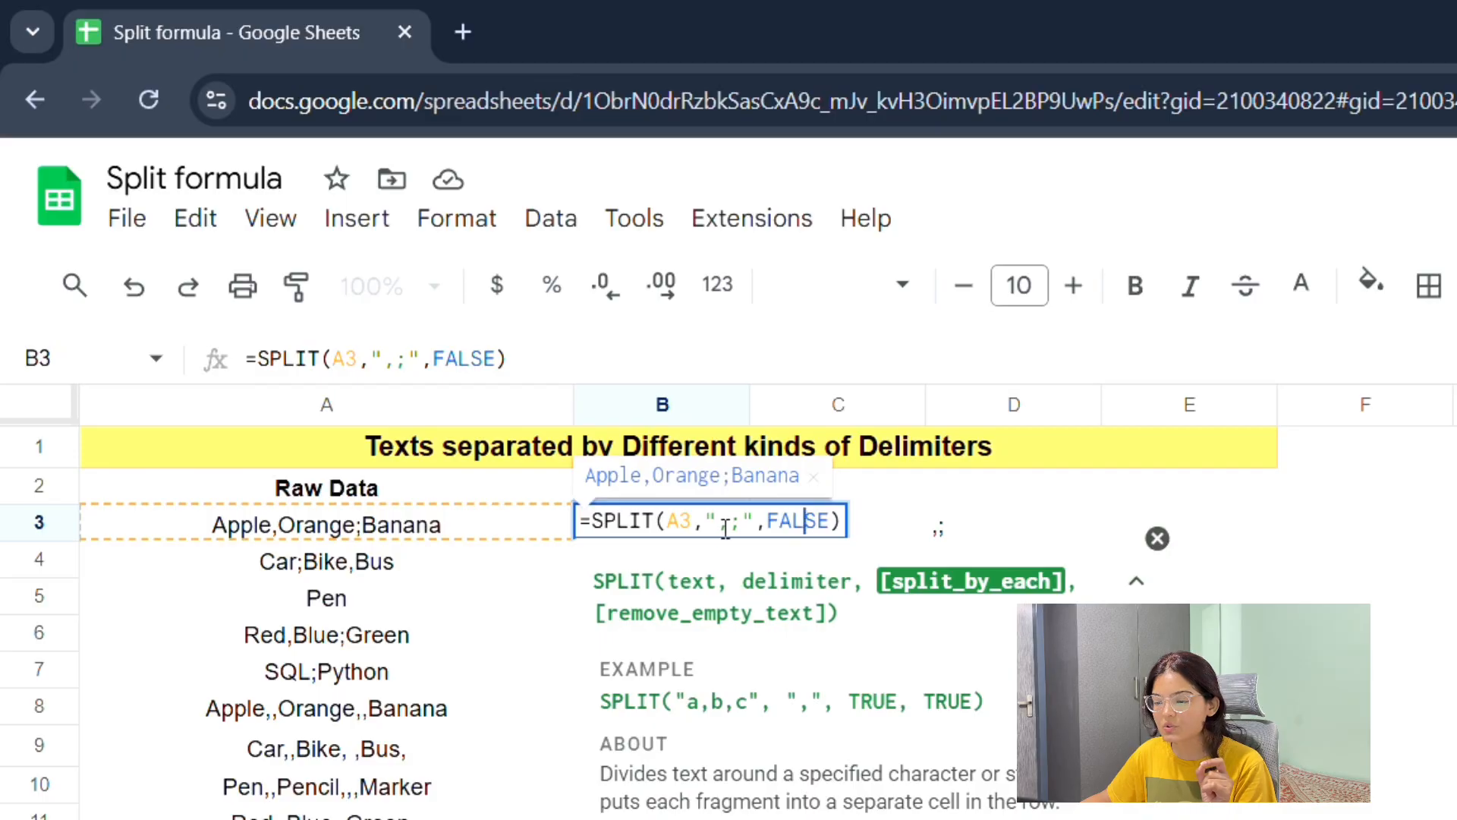
{"action": "left_click_drag", "start_coordinate": [716, 523], "coordinate": [744, 525]}
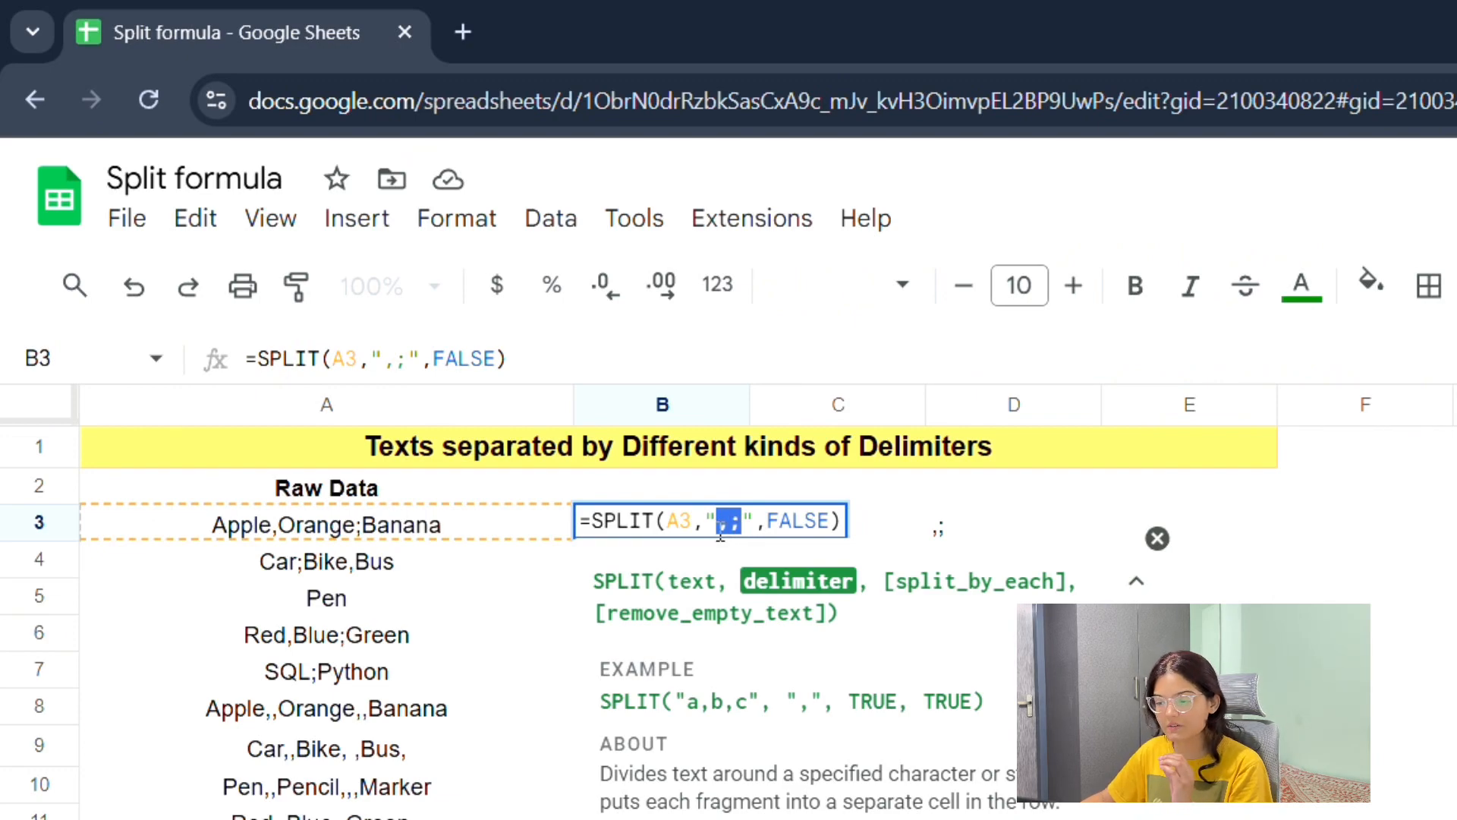
{"action": "key", "text": "Return"}
{"action": "left_click", "coordinate": [953, 539]}
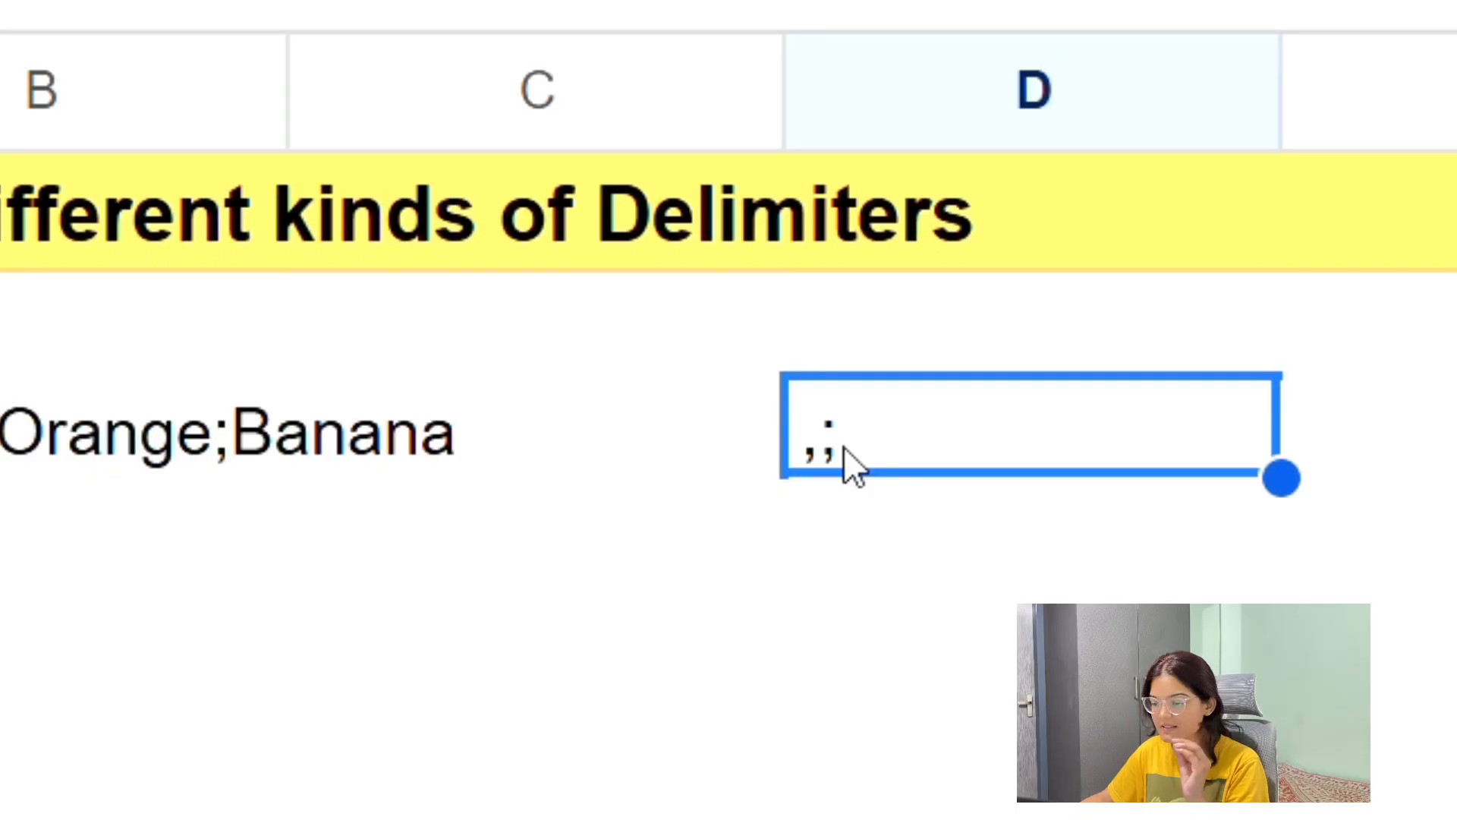
{"action": "left_click", "coordinate": [119, 464]}
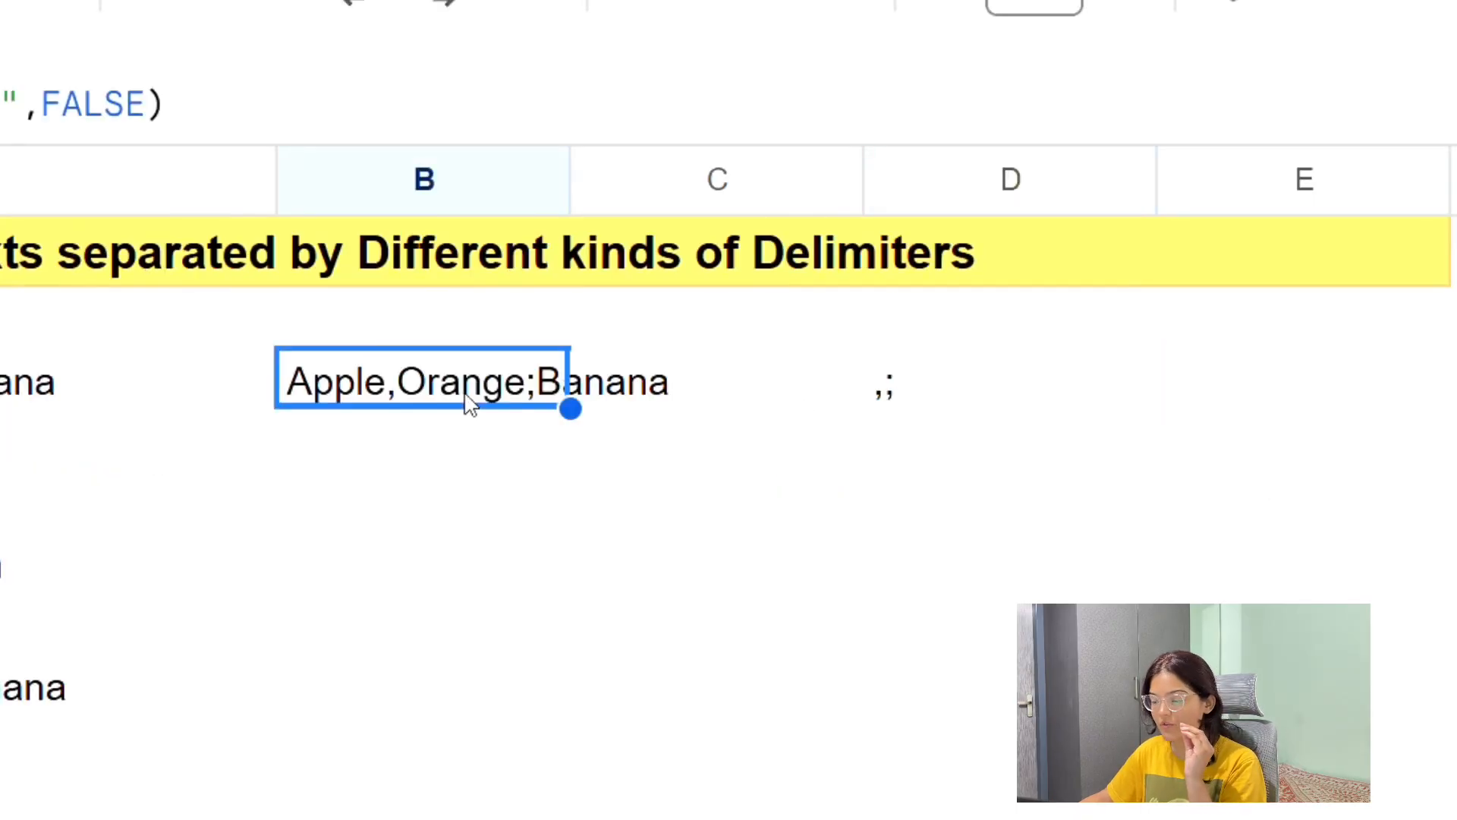
Step: Set the split_by_each argument of the SPLIT formula in B3 to TRUE and reopen the formula
{"action": "double_click", "coordinate": [465, 399]}
{"action": "double_click", "coordinate": [640, 394]}
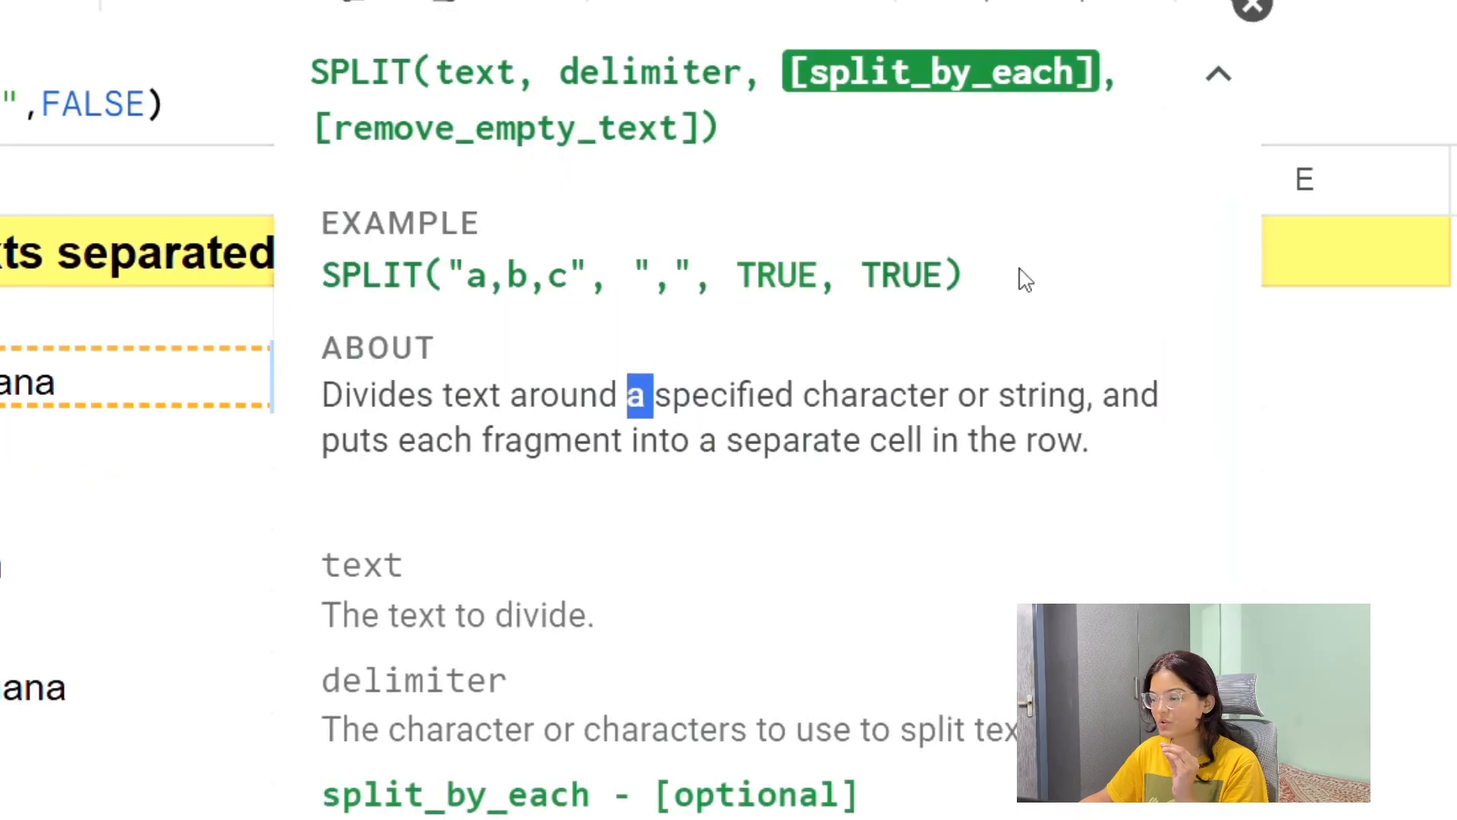
{"action": "left_click", "coordinate": [1247, 12]}
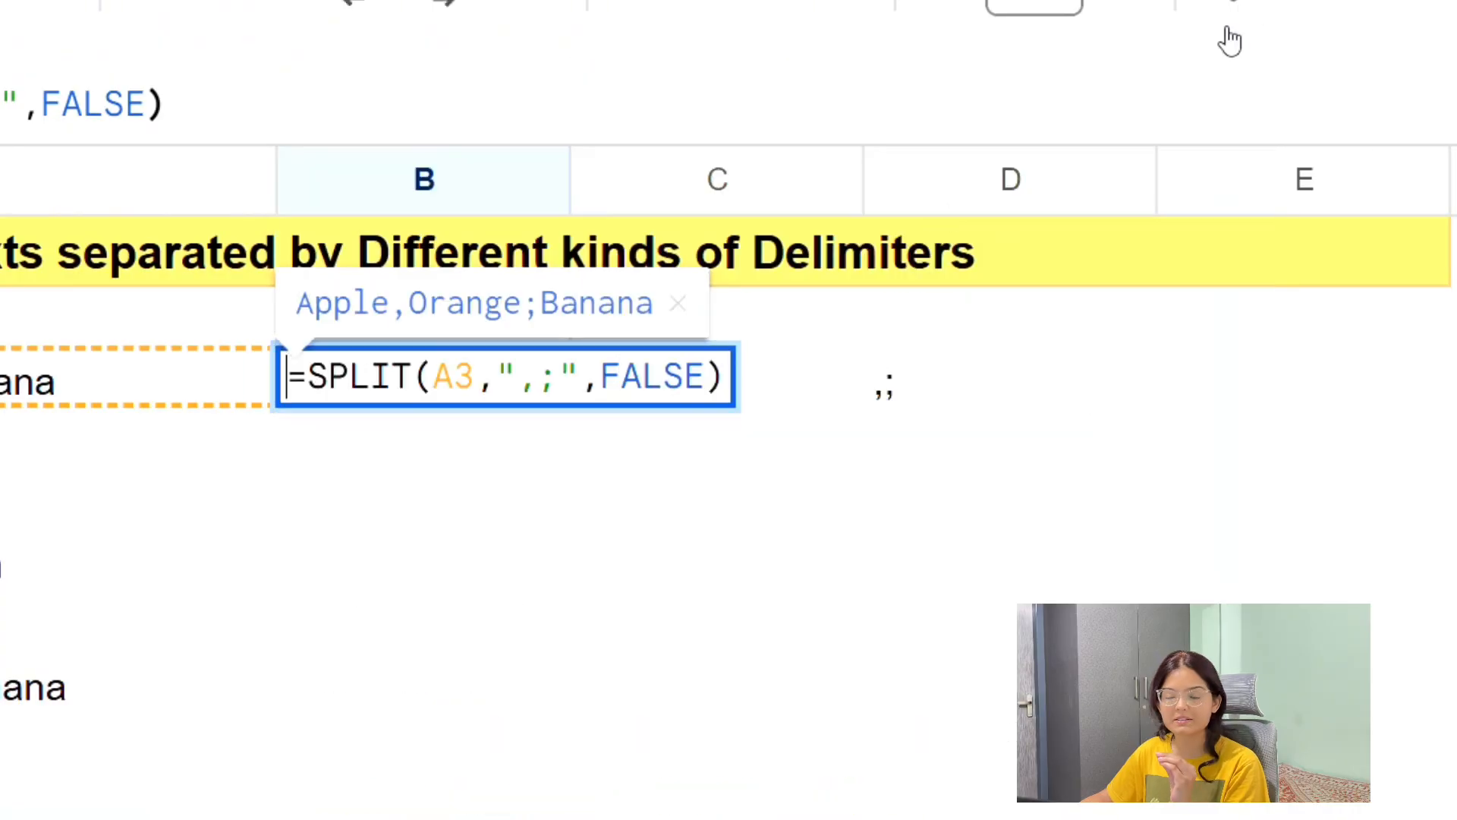
{"action": "double_click", "coordinate": [660, 383]}
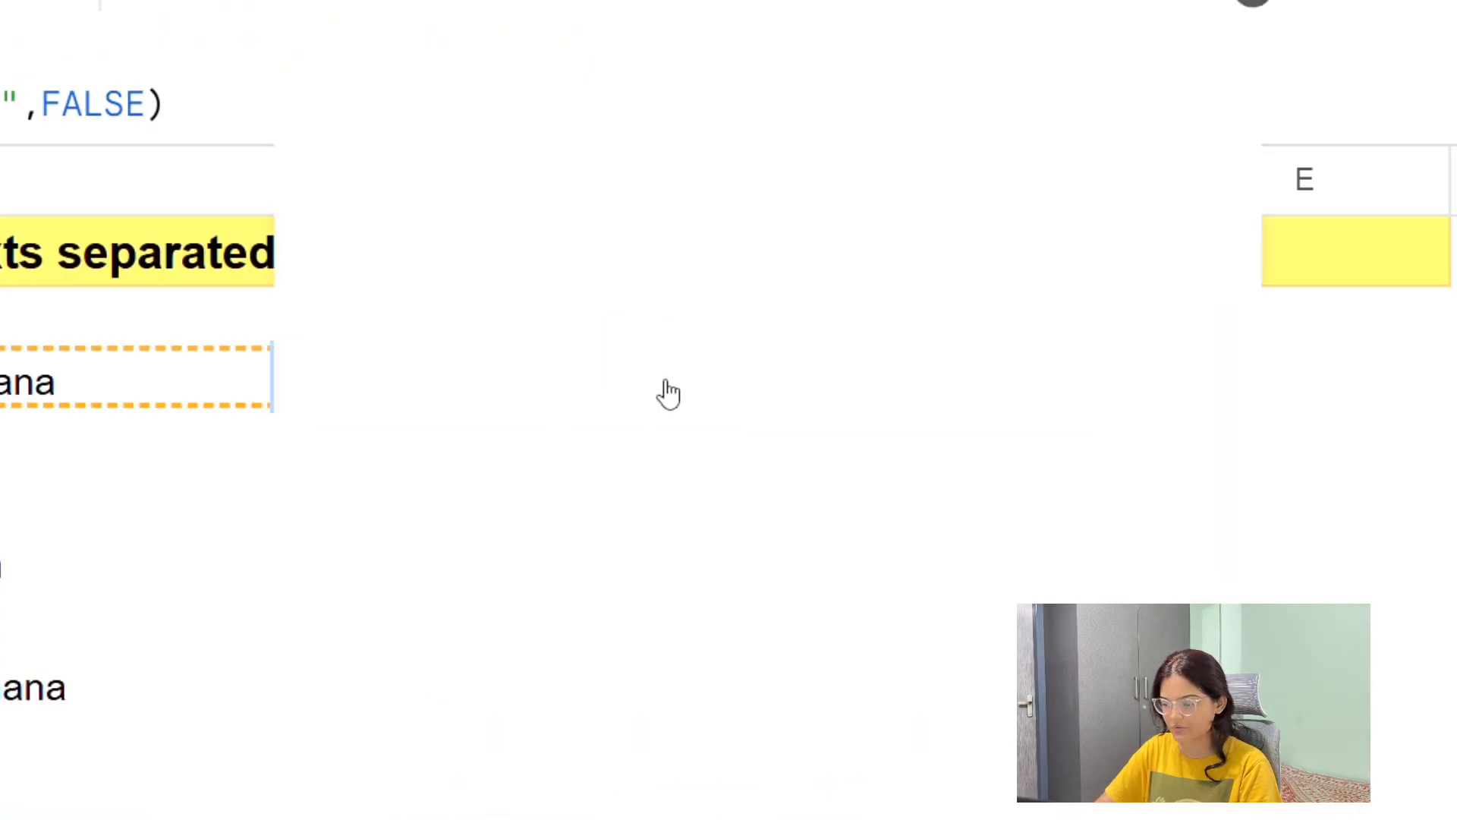
{"action": "type", "text": "TRUE"}
{"action": "key", "text": "Return"}
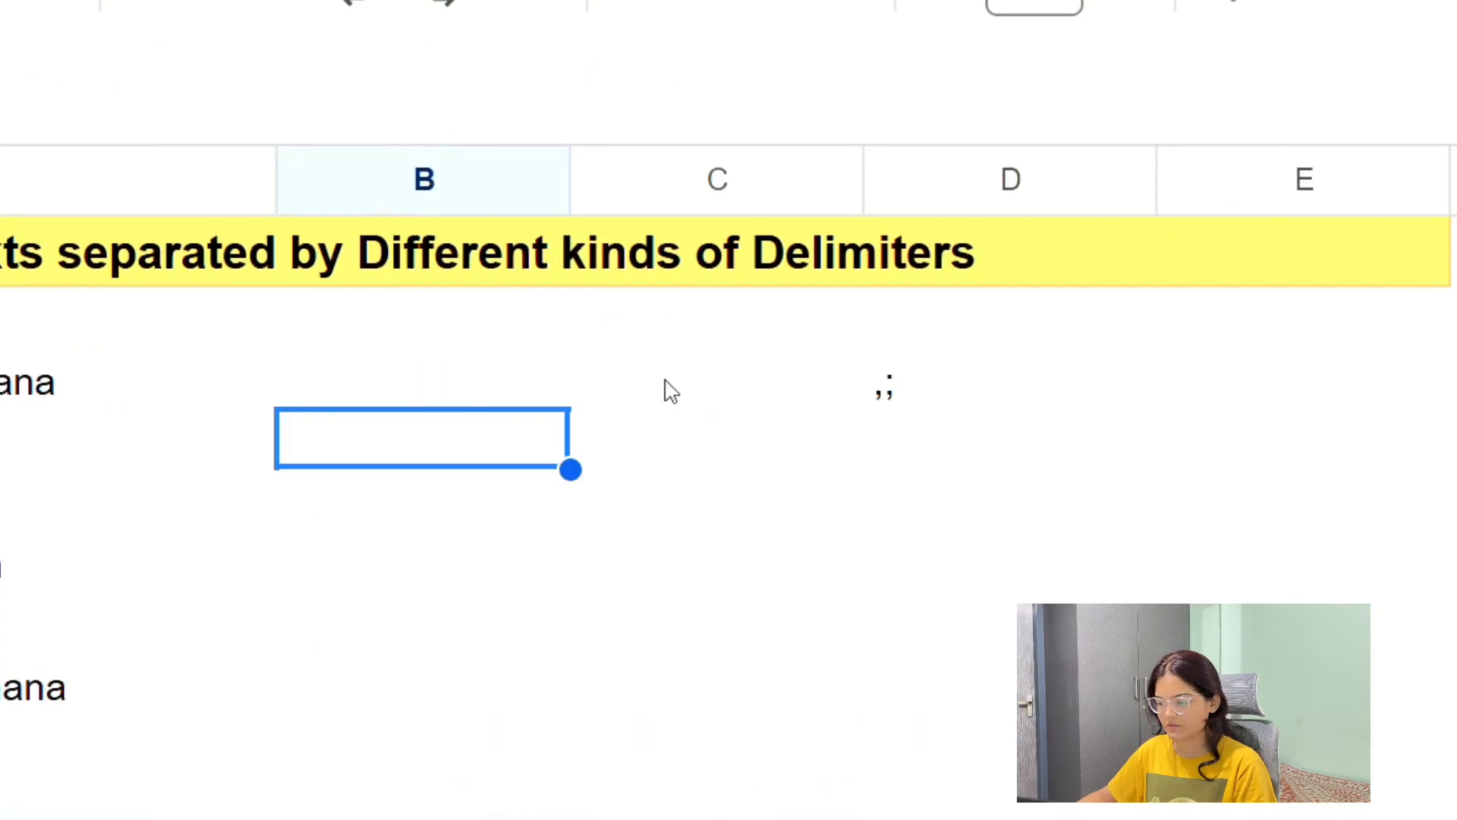
{"action": "double_click", "coordinate": [540, 383]}
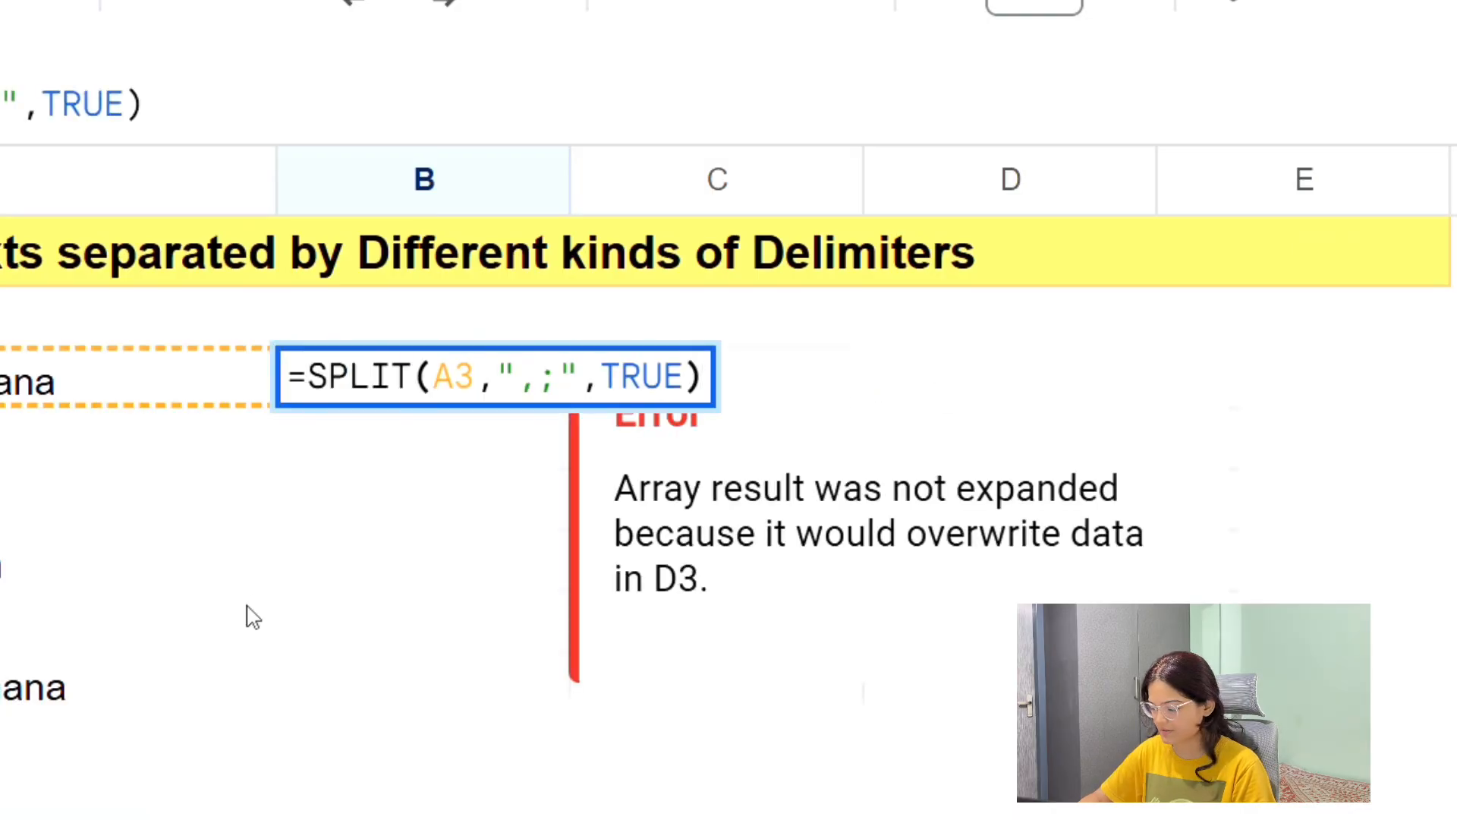
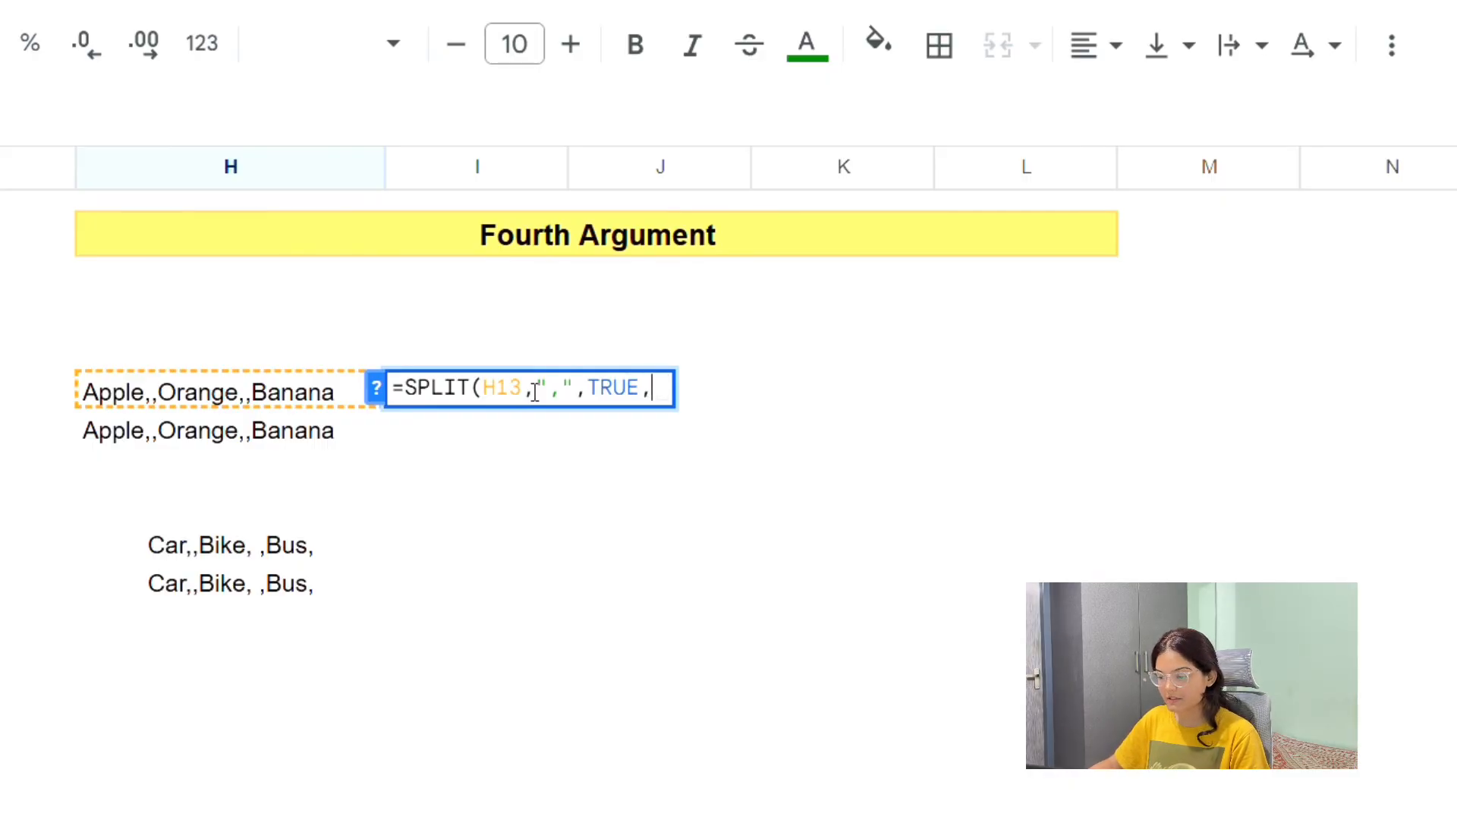
{"action": "left_click", "coordinate": [375, 389]}
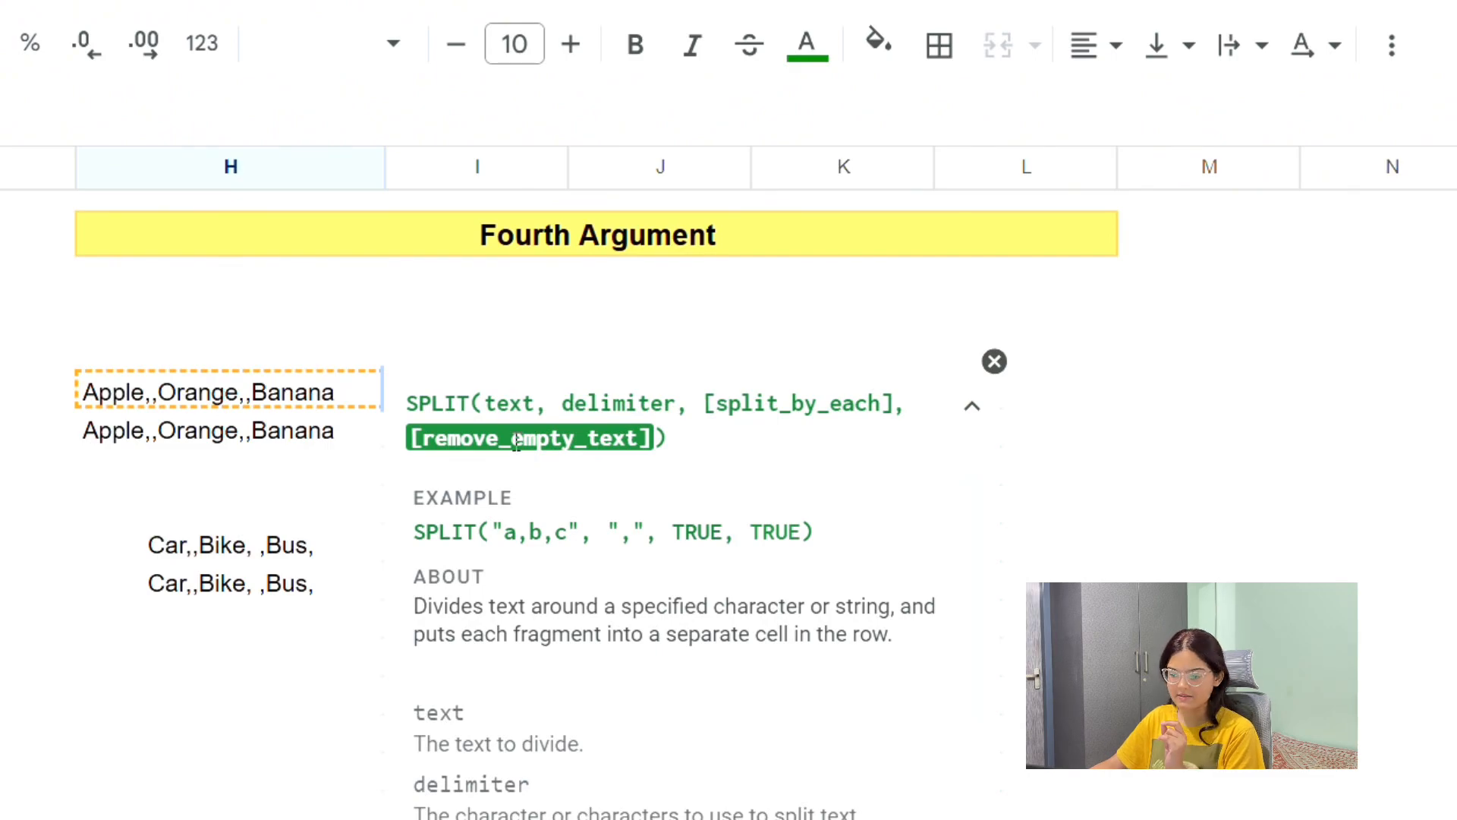
{"action": "left_click", "coordinate": [304, 407]}
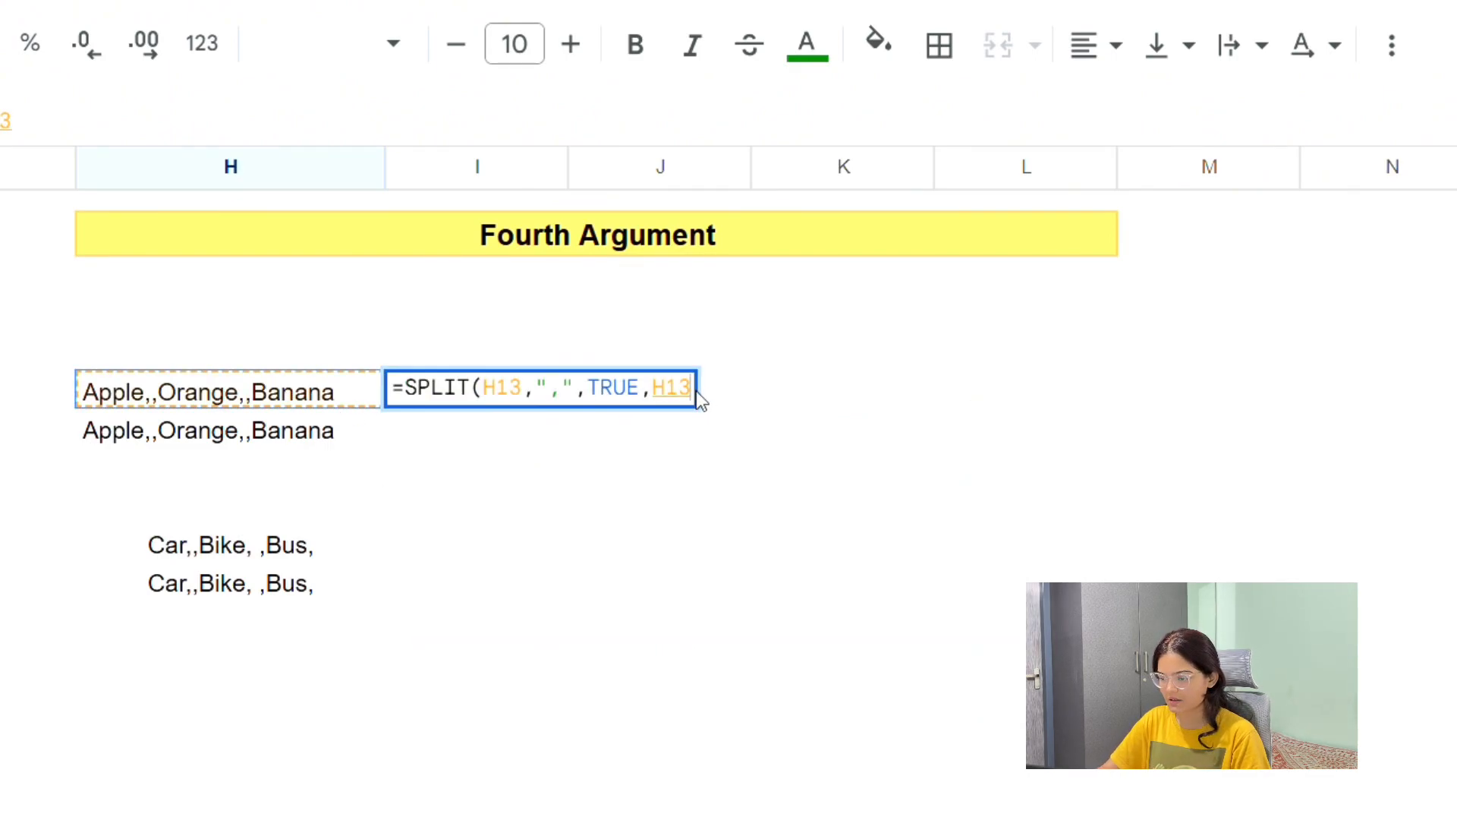
{"action": "key", "text": "BackSpace"}
{"action": "key", "text": "BackSpace"}
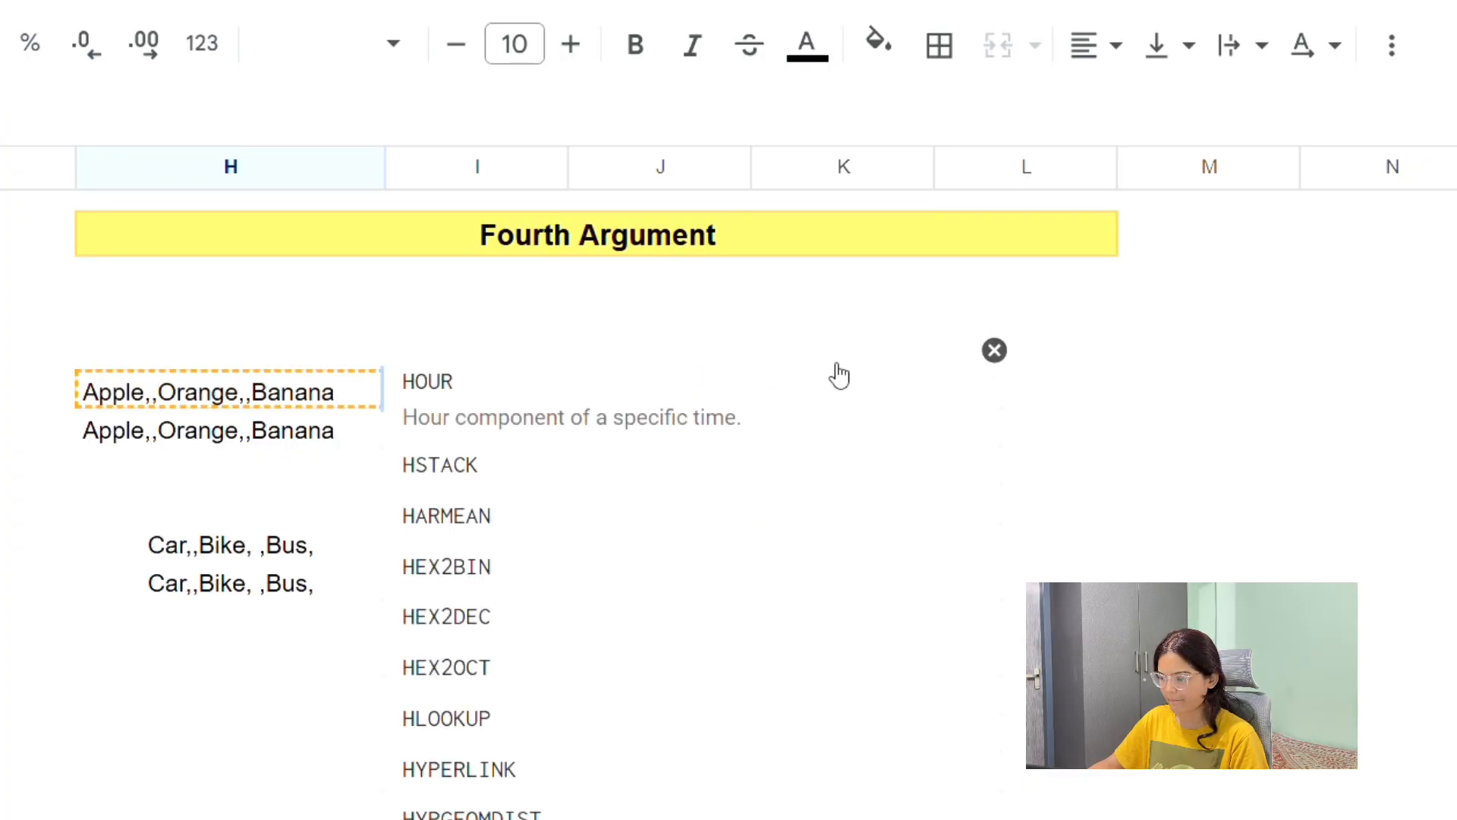
{"action": "left_click", "coordinate": [994, 350]}
{"action": "key", "text": "BackSpace"}
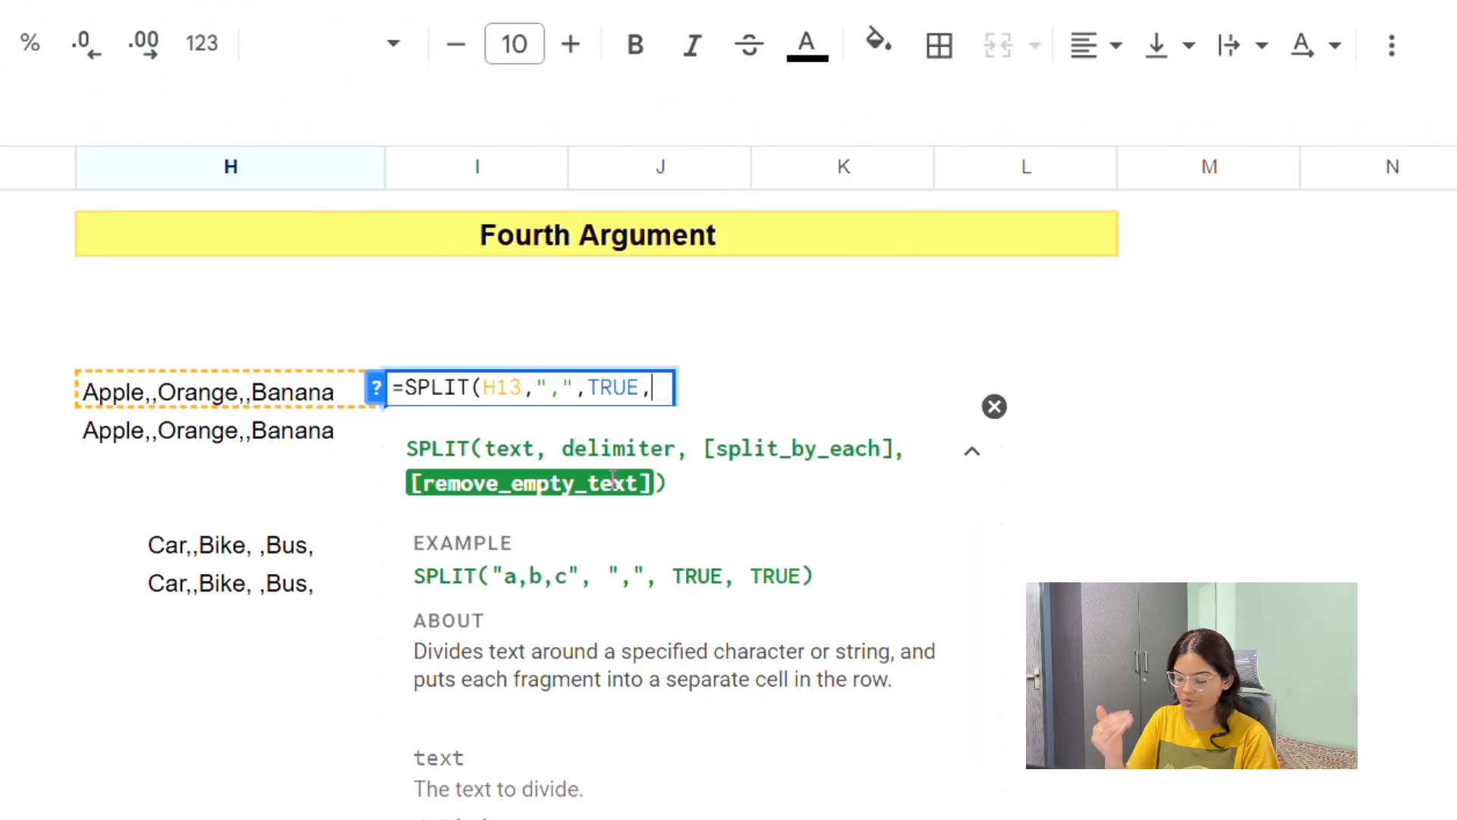
Step: Set remove_empty_text to TRUE, completing =SPLIT(H13,",",TRUE,TRUE) in I13, and check the result
{"action": "type", "text": "TR"}
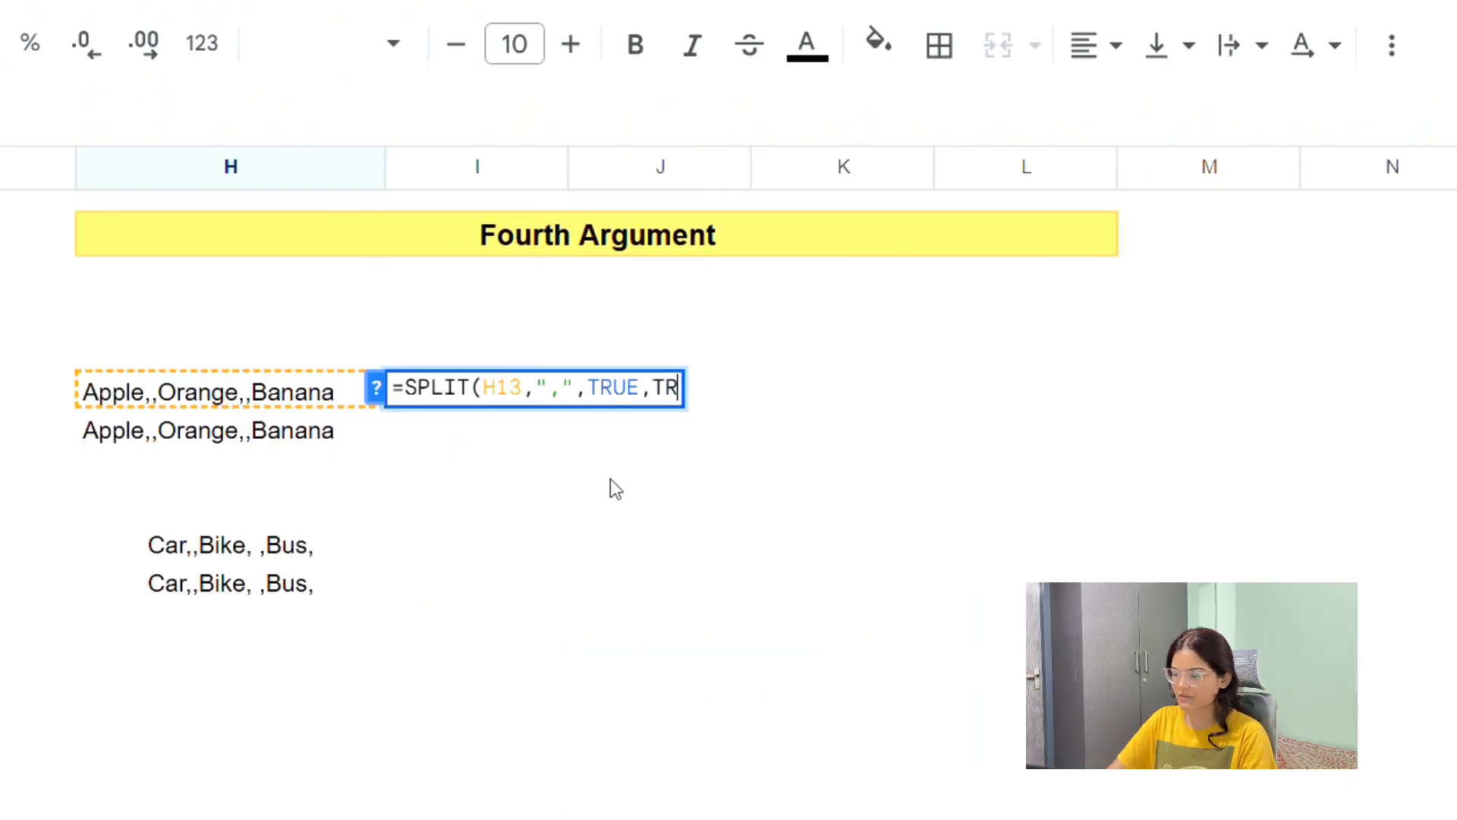
{"action": "type", "text": "UE"}
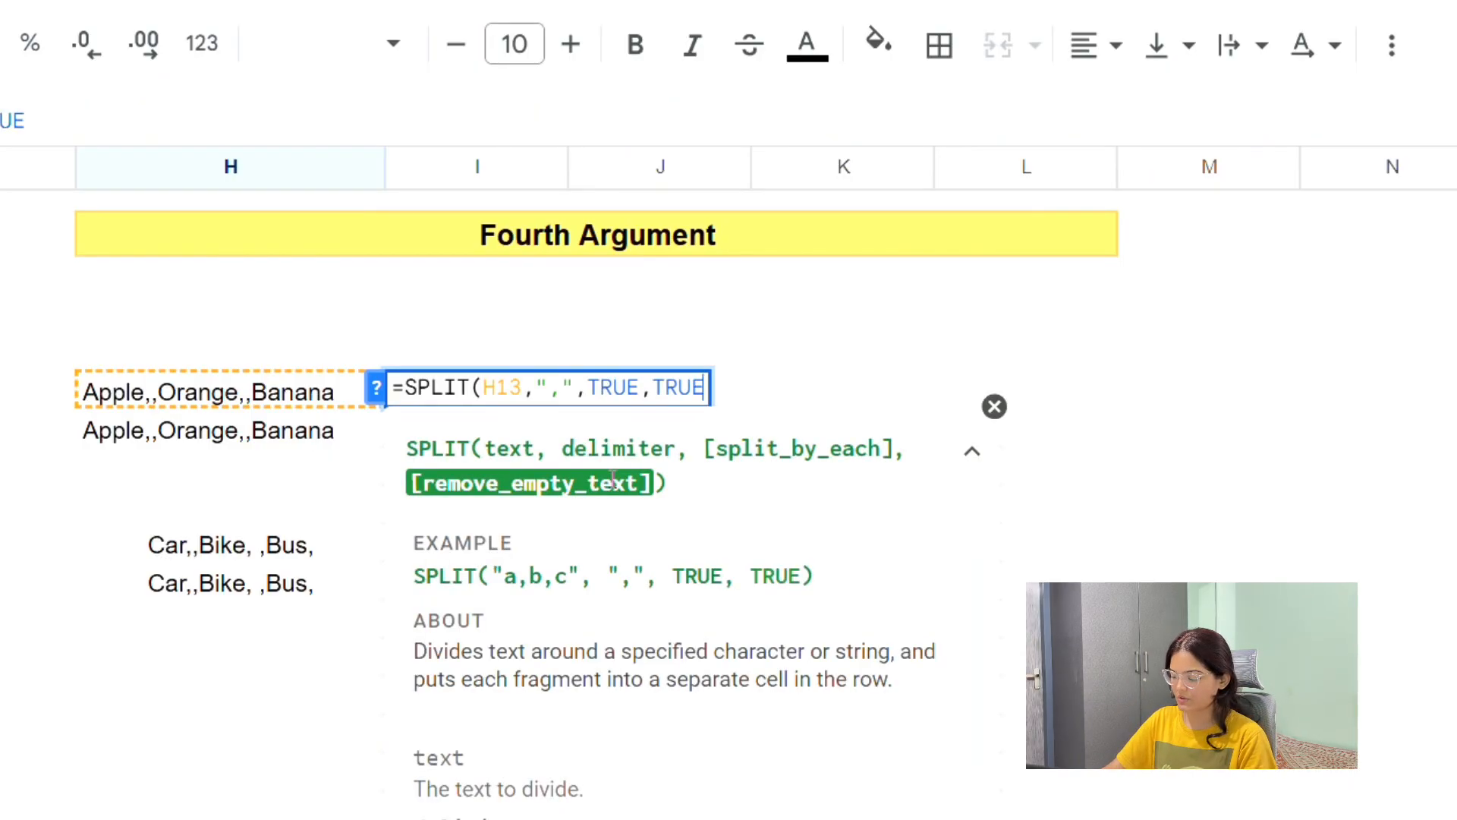
{"action": "type", "text": ")"}
{"action": "key", "text": "Return"}
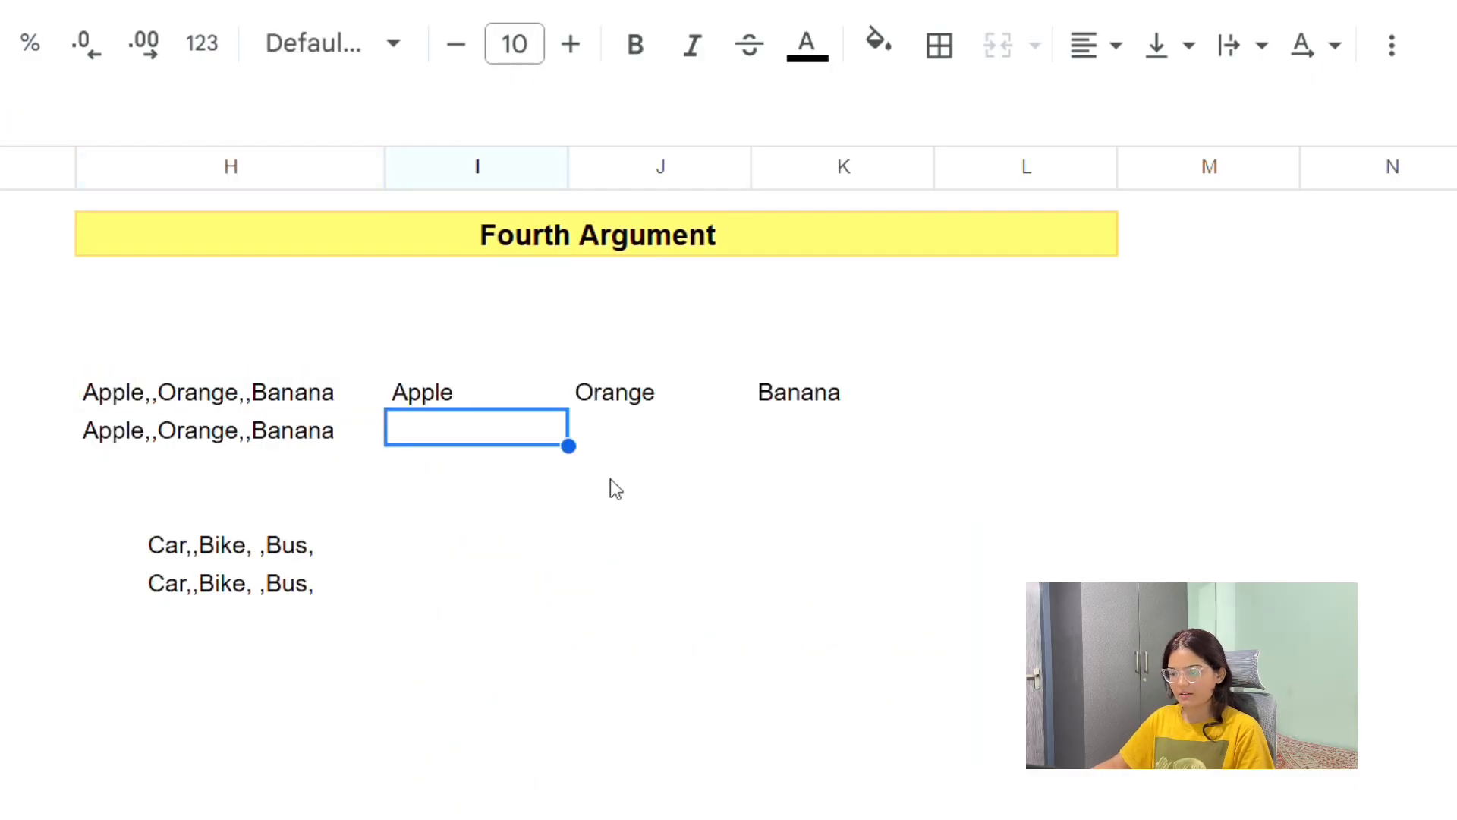
{"action": "left_click", "coordinate": [486, 399]}
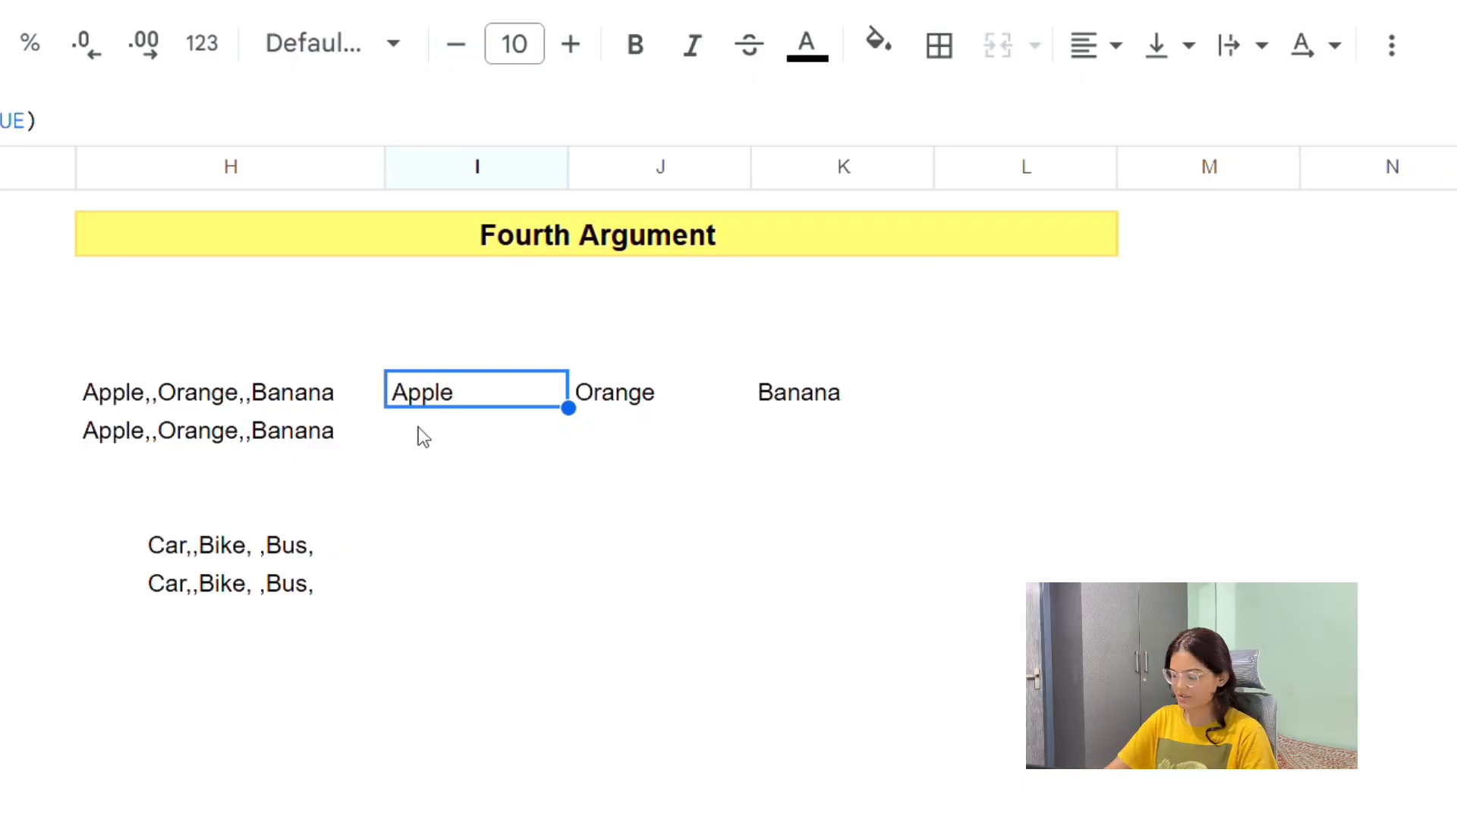
Step: Start a SPLIT formula in I14 that divides H14 by the "," delimiter with split_by_each set to TRUE
{"action": "left_click", "coordinate": [445, 426]}
{"action": "type", "text": "=spli"}
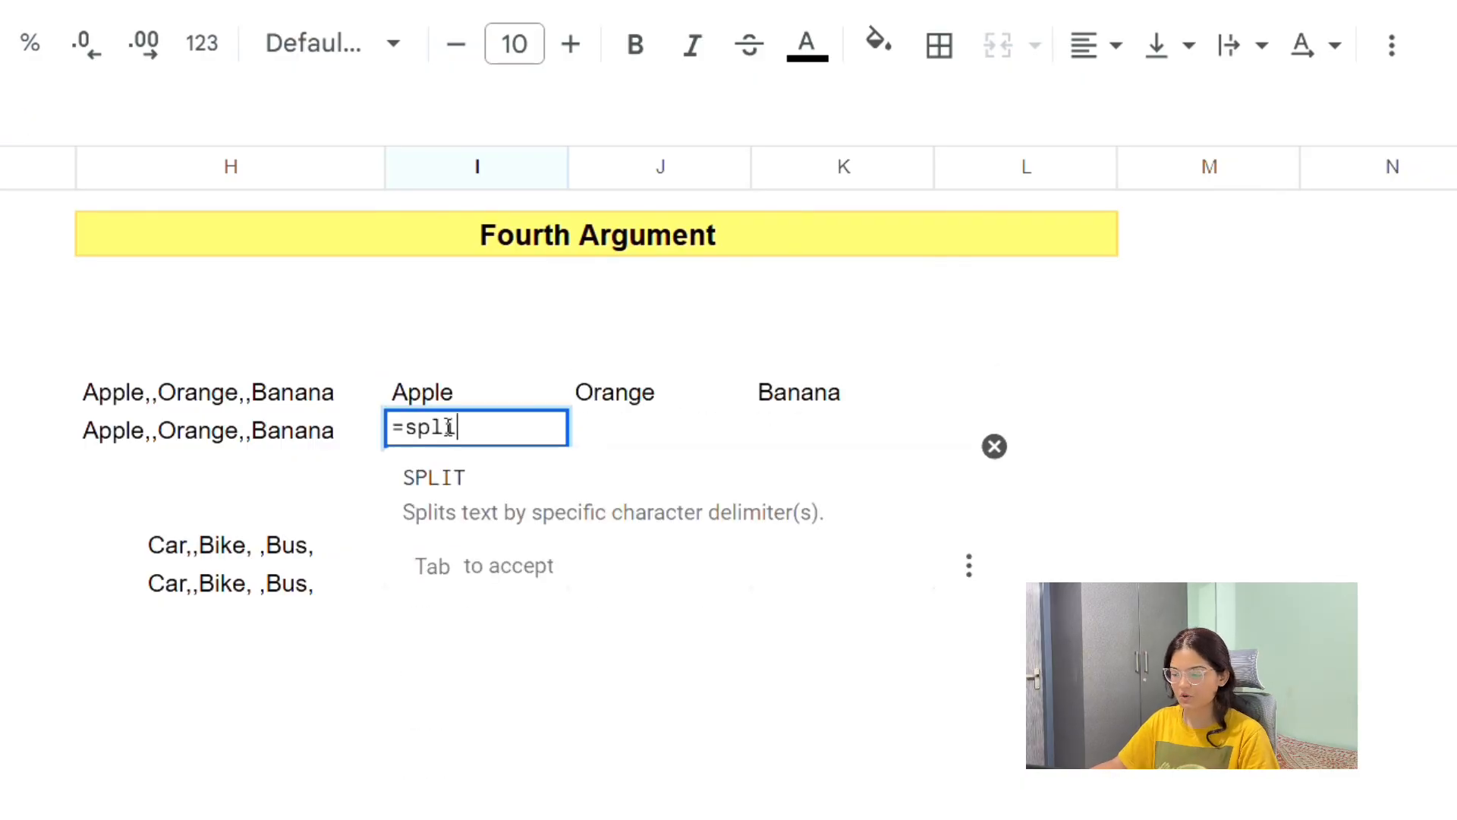
{"action": "type", "text": "t("}
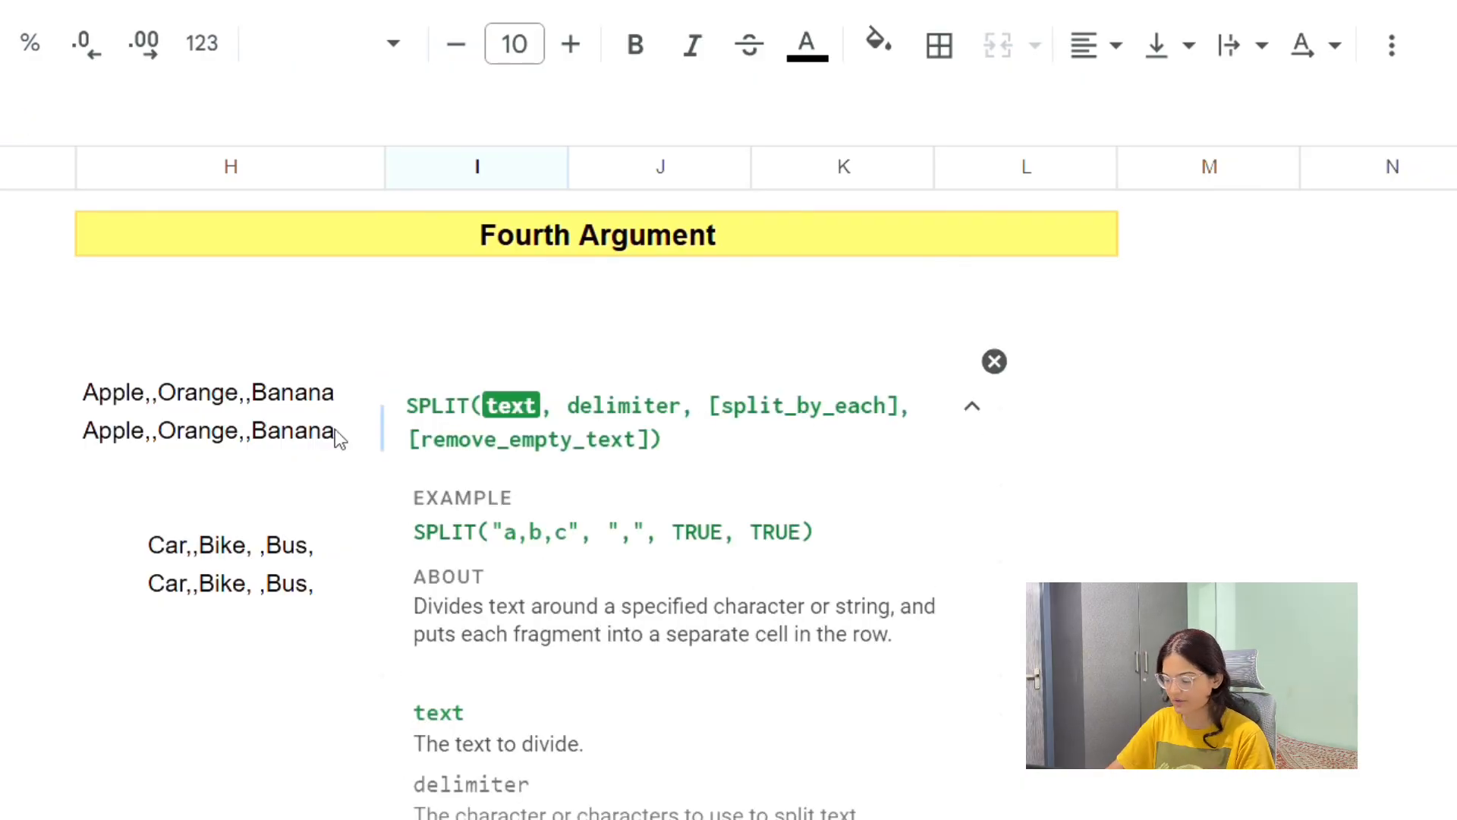
{"action": "left_click", "coordinate": [258, 437]}
{"action": "type", "text": ","}
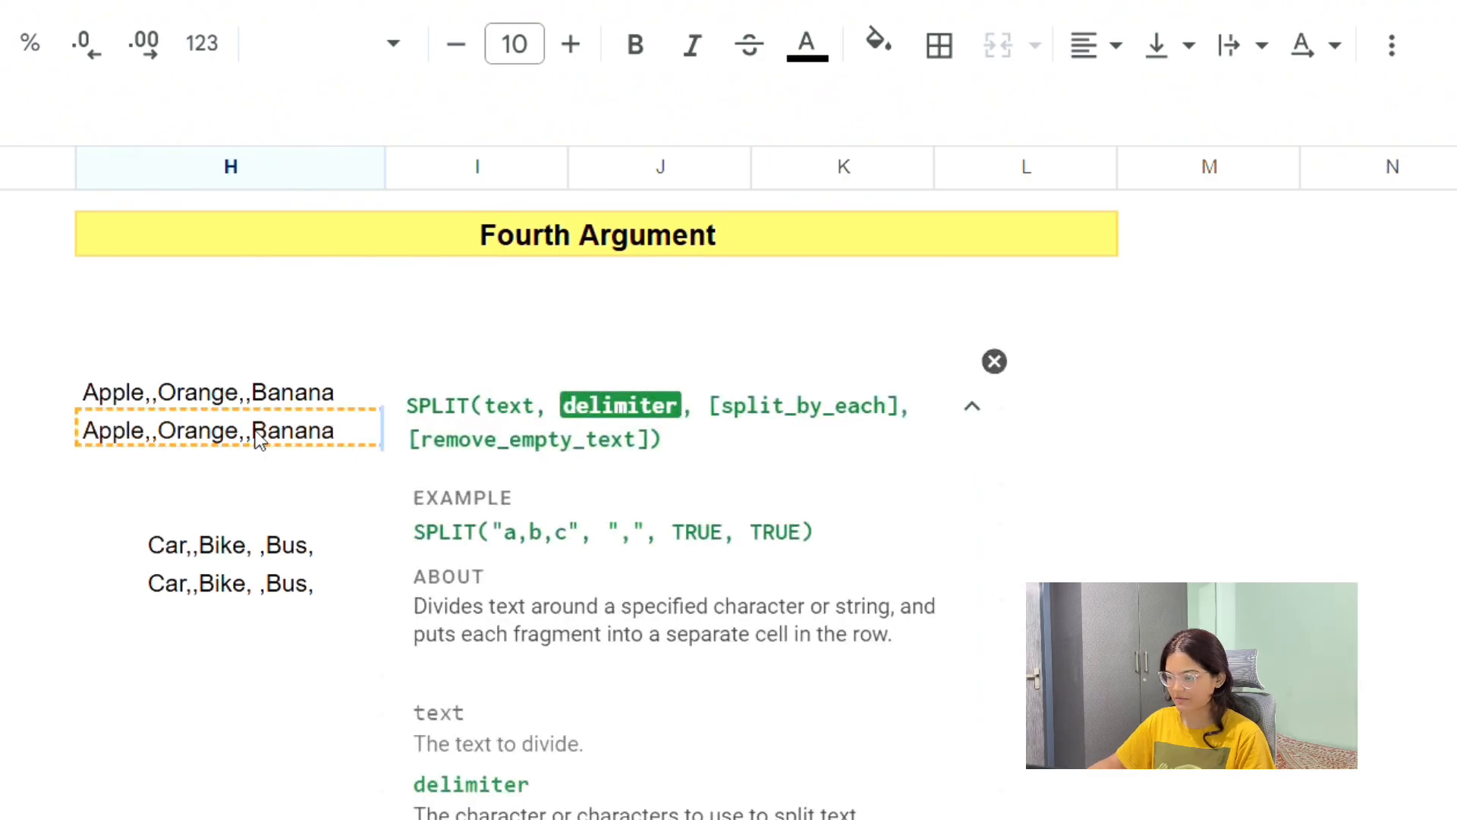
{"action": "left_click", "coordinate": [994, 363]}
{"action": "type", "text": "\",\""}
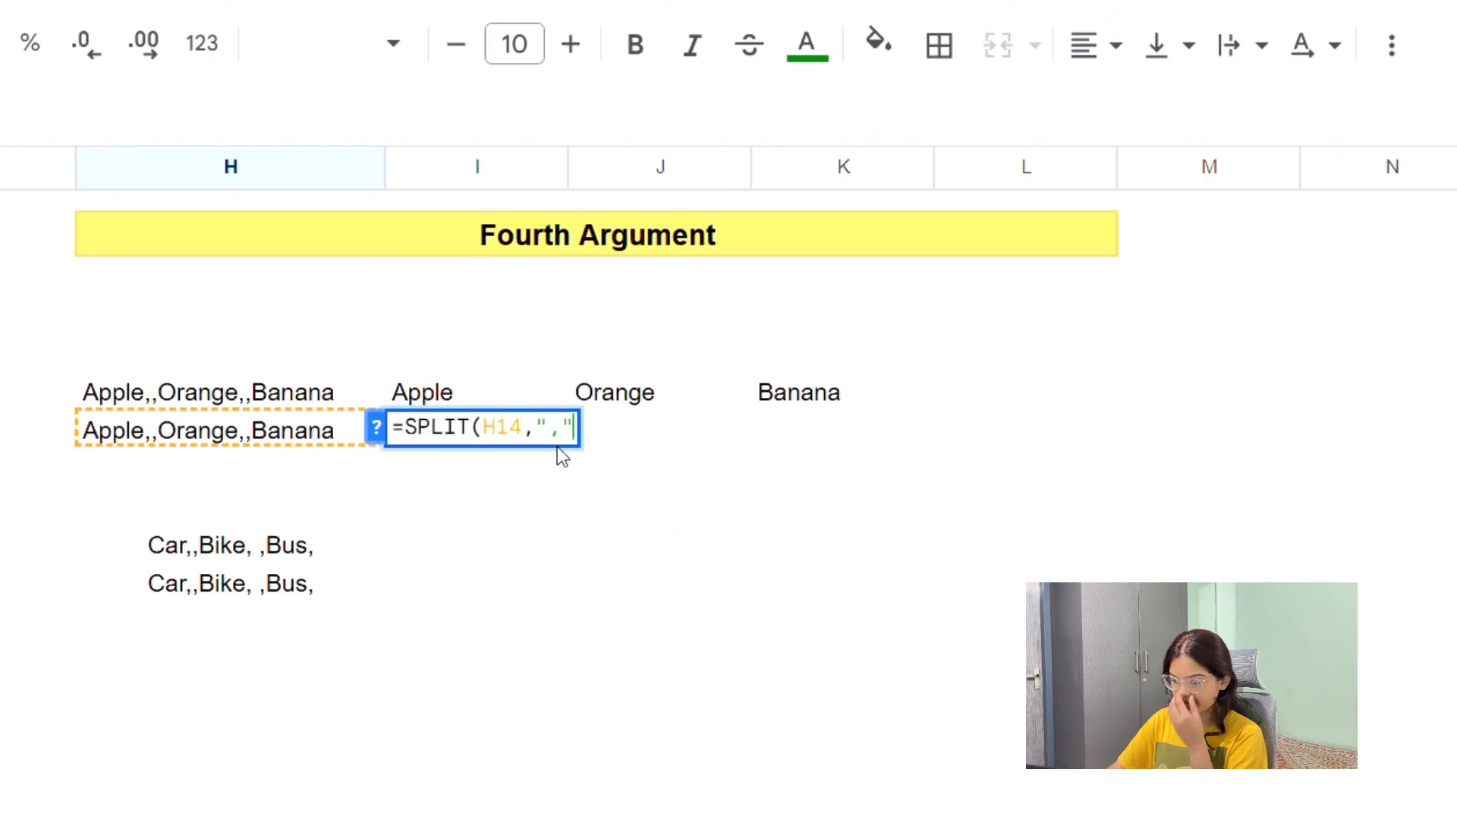
{"action": "type", "text": ","}
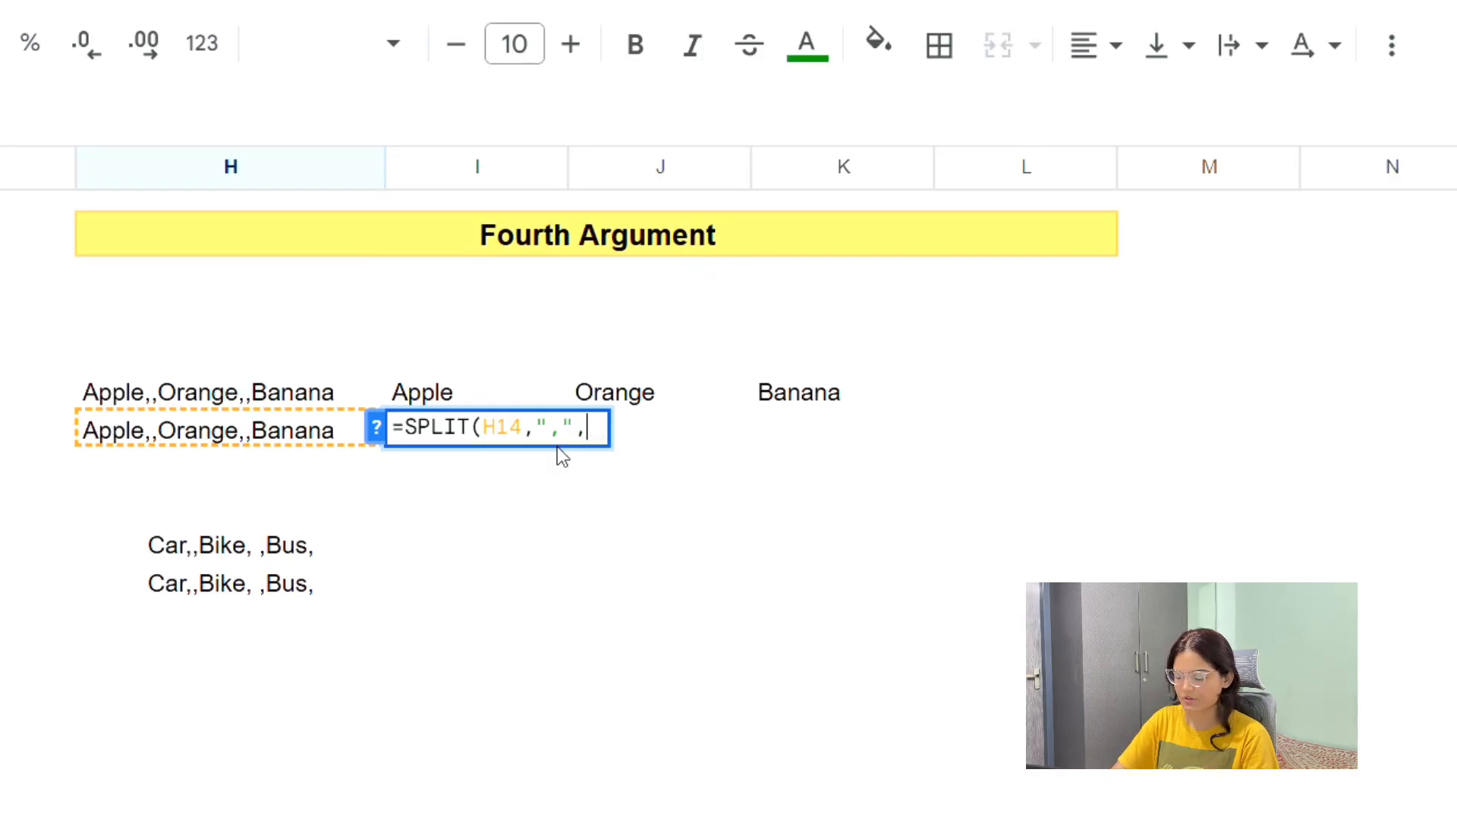
{"action": "type", "text": "TRUE"}
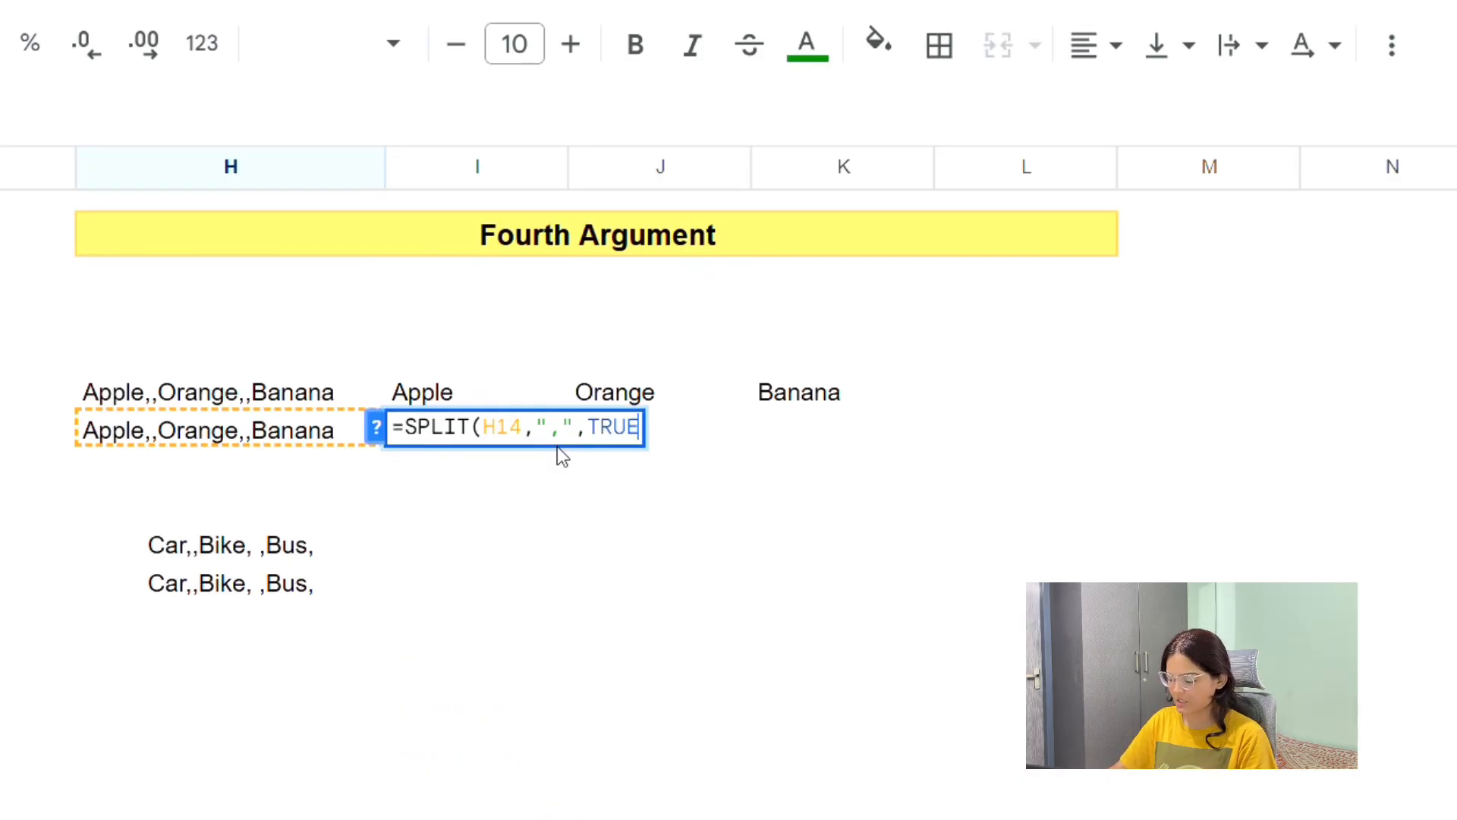
{"action": "type", "text": ","}
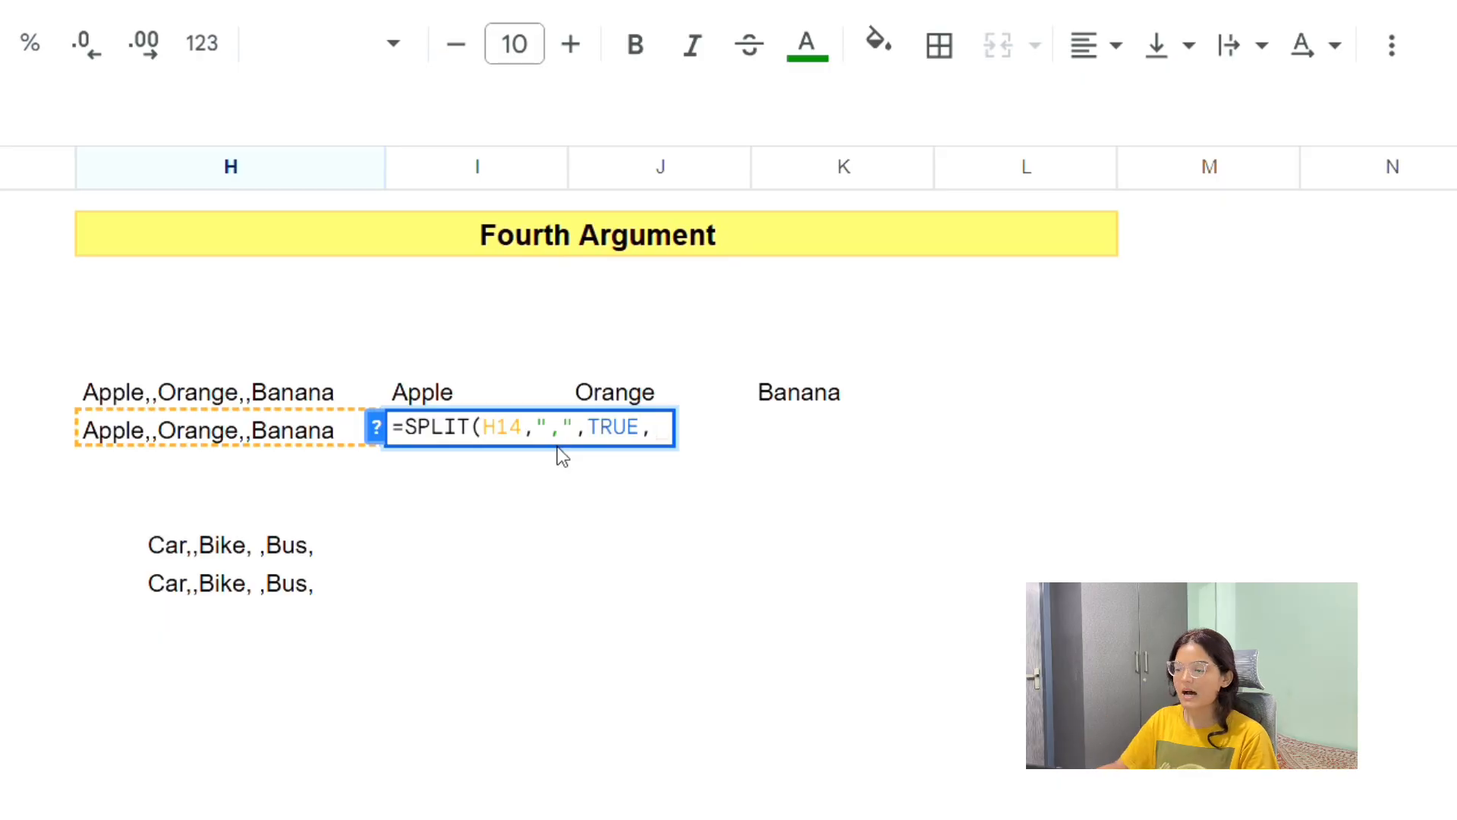
Step: Set the remove_empty_text argument to FALSE, completing =SPLIT(H14,",",TRUE,FALSE) in I14
{"action": "left_click", "coordinate": [376, 430]}
{"action": "double_click", "coordinate": [518, 440]}
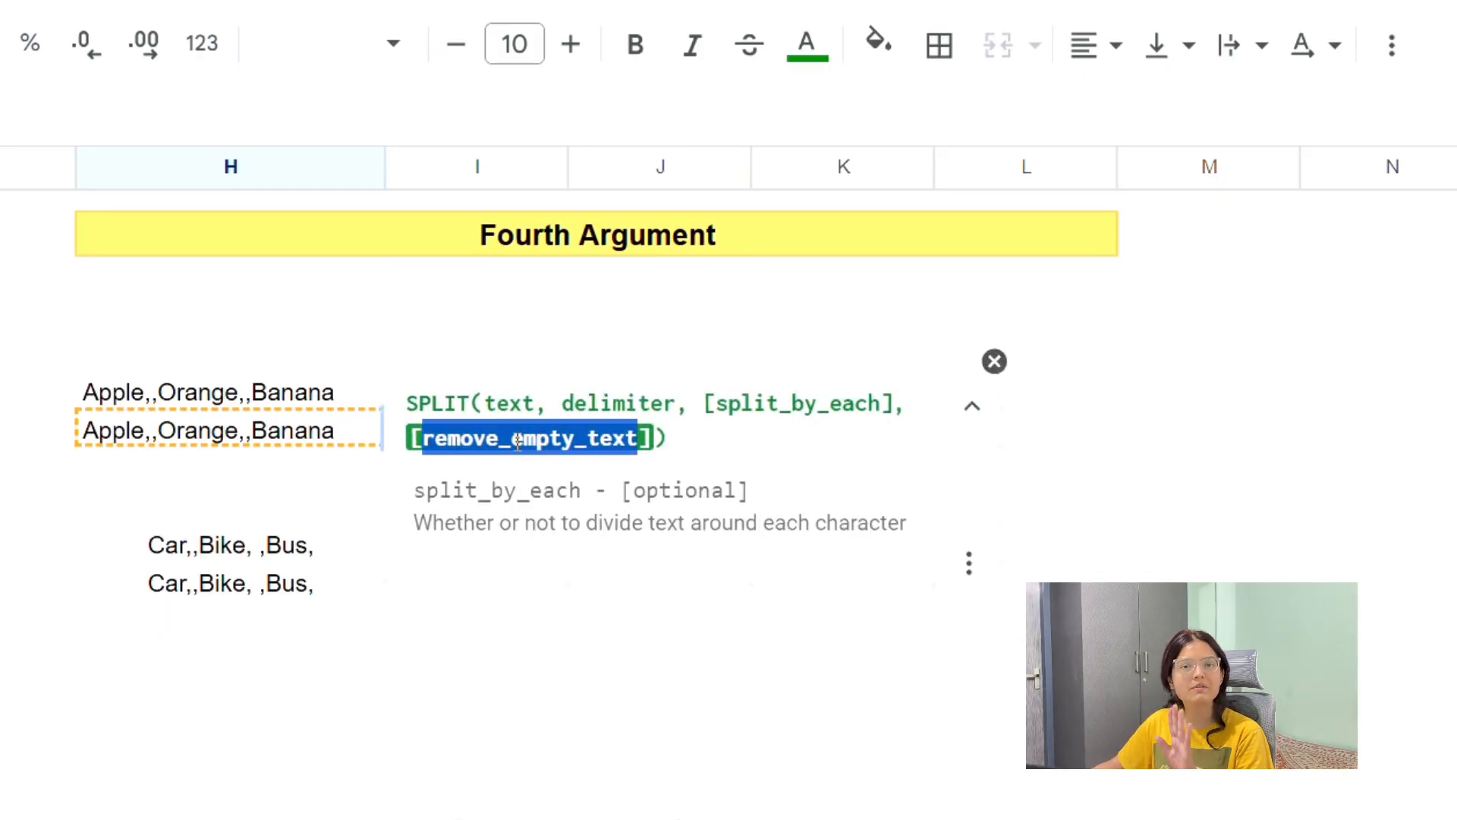
{"action": "left_click", "coordinate": [972, 406]}
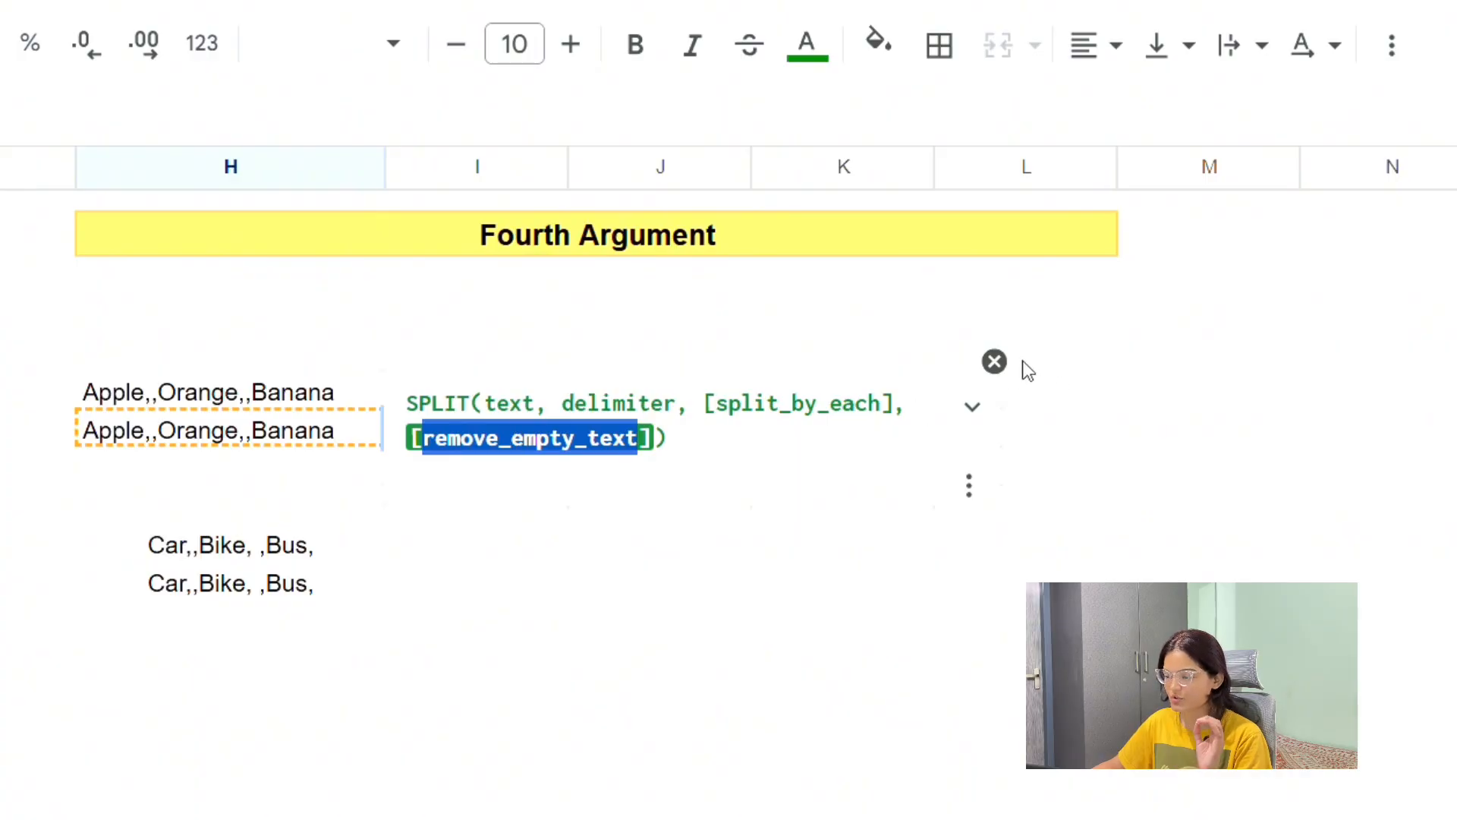
{"action": "left_click", "coordinate": [996, 362]}
{"action": "type", "text": "FA"}
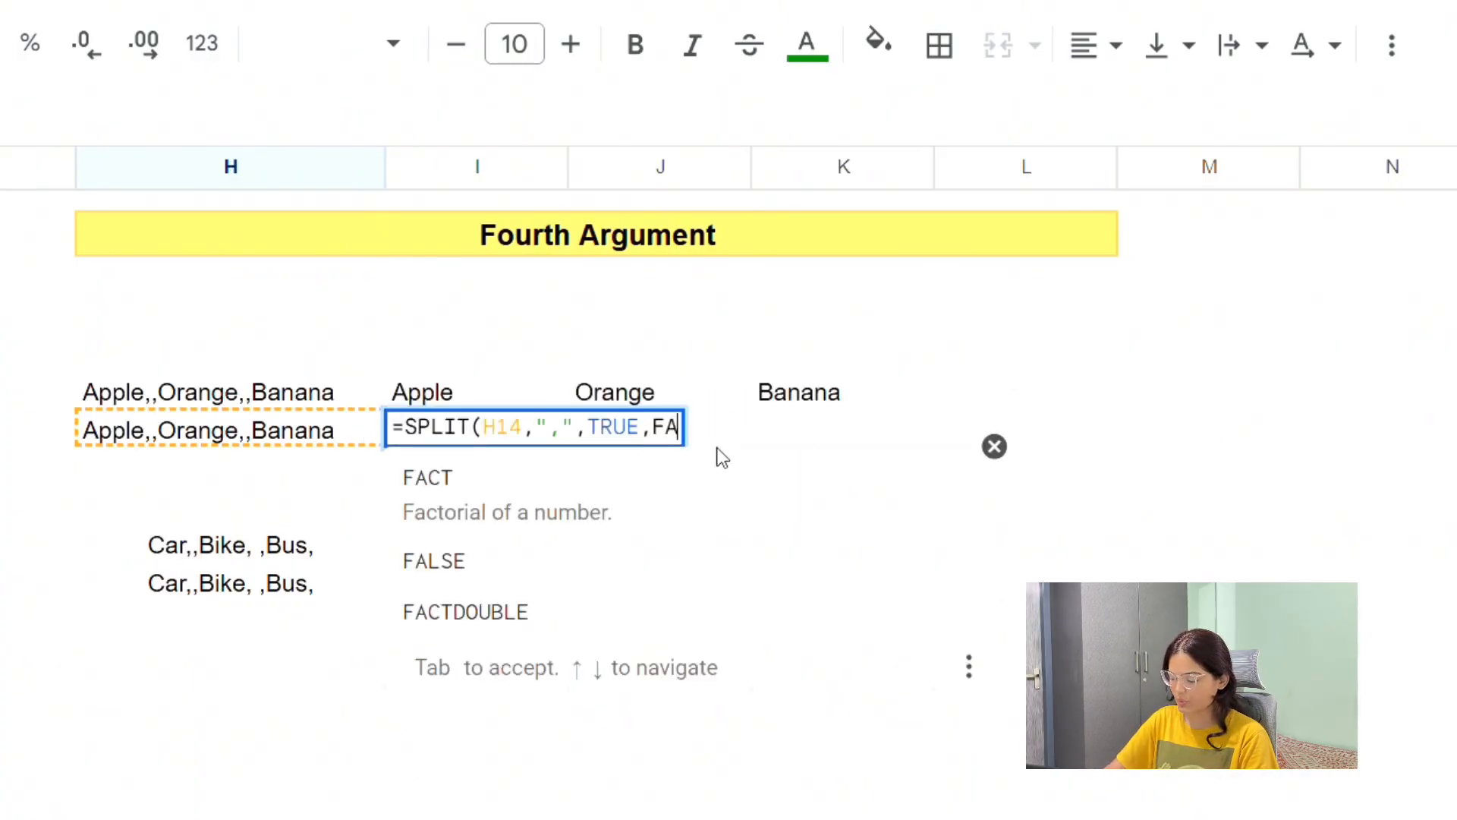
{"action": "type", "text": "K"}
{"action": "key", "text": "BackSpace"}
{"action": "type", "text": "L"}
{"action": "key", "text": "Tab"}
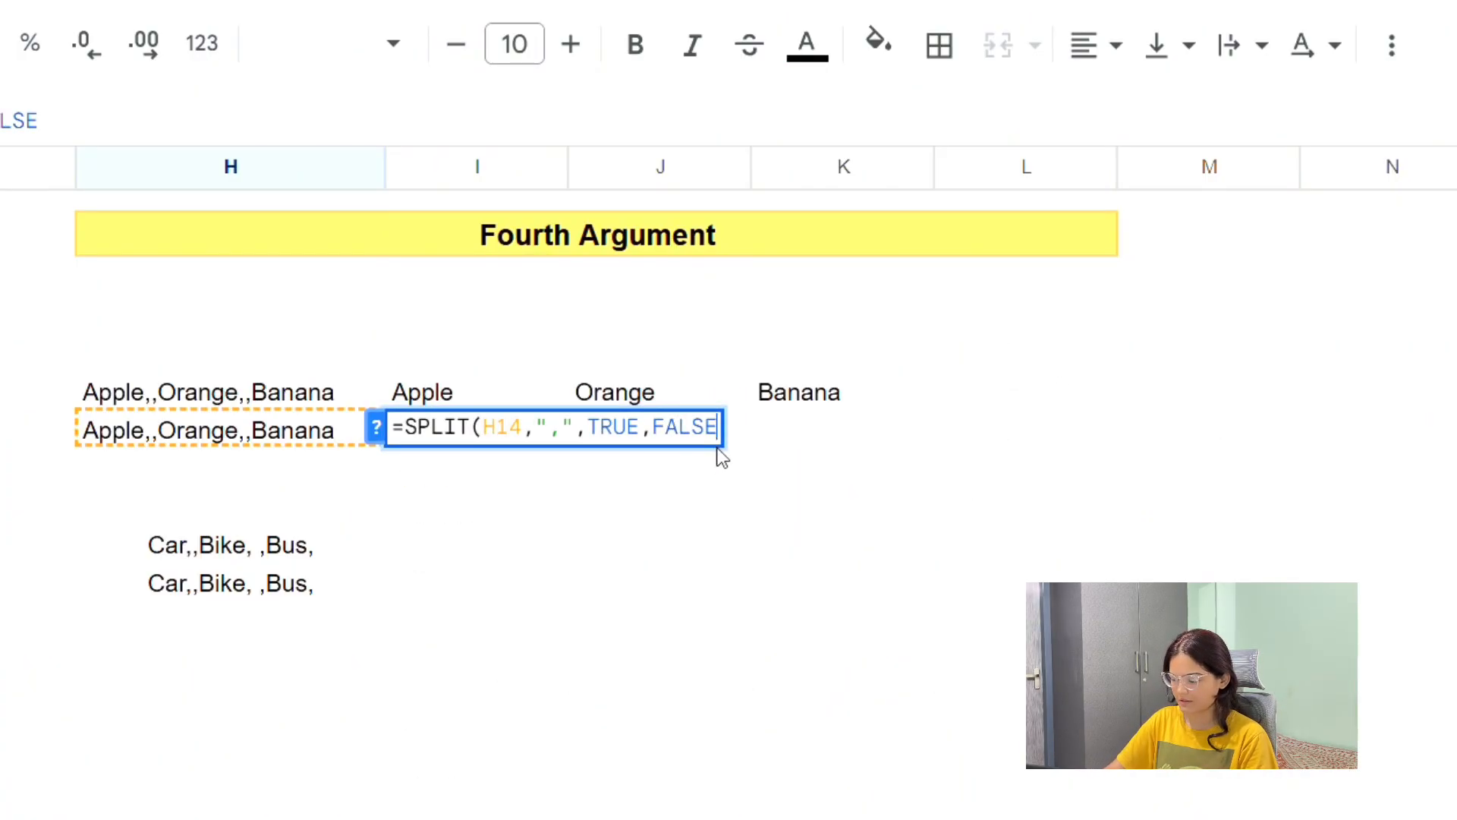
{"action": "type", "text": ")"}
{"action": "key", "text": "Return"}
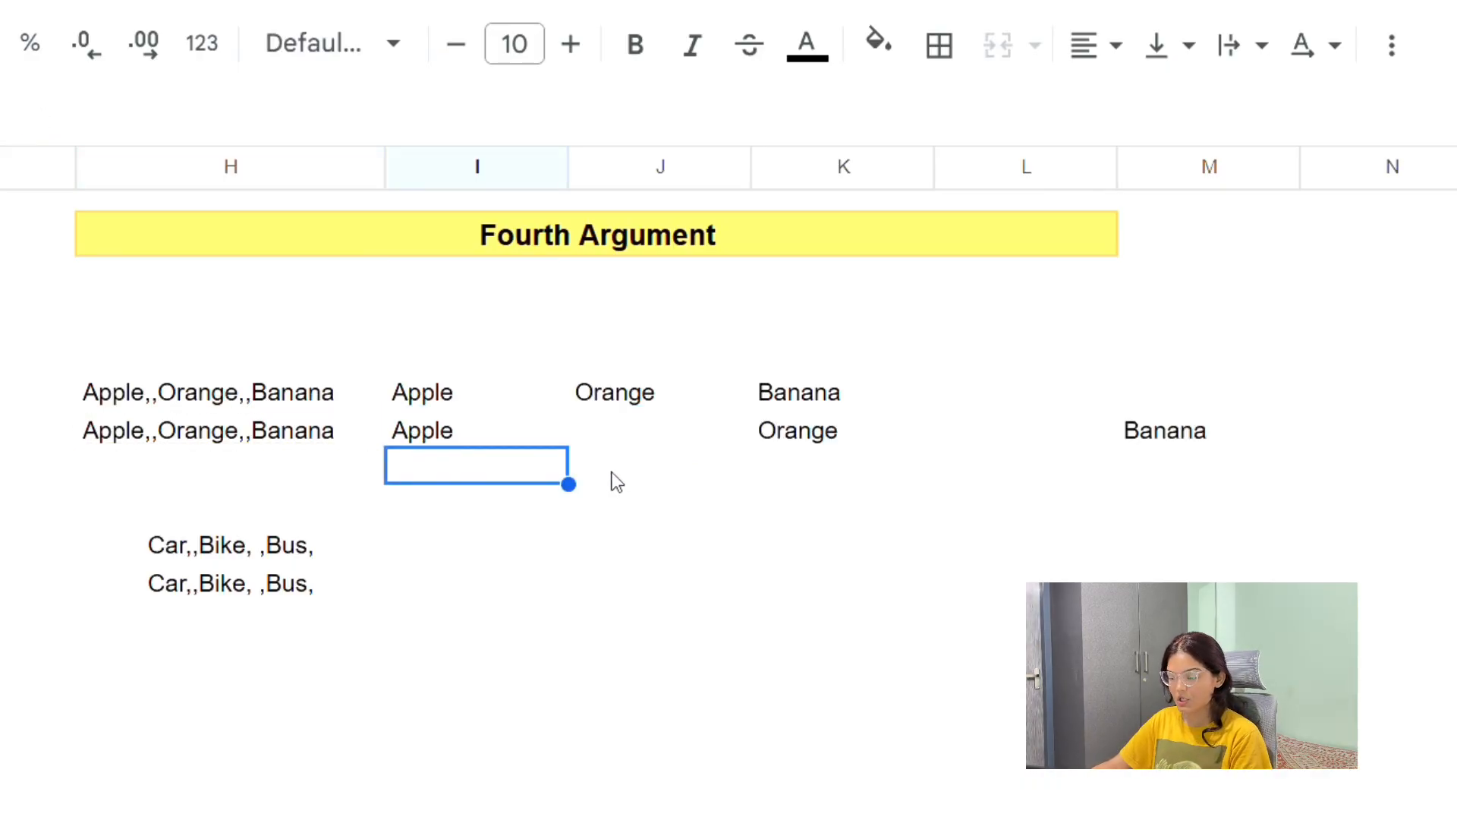
Step: Review the FALSE value of the remove_empty_text argument in the I14 formula, leaving the formula as it is
{"action": "left_click", "coordinate": [471, 434]}
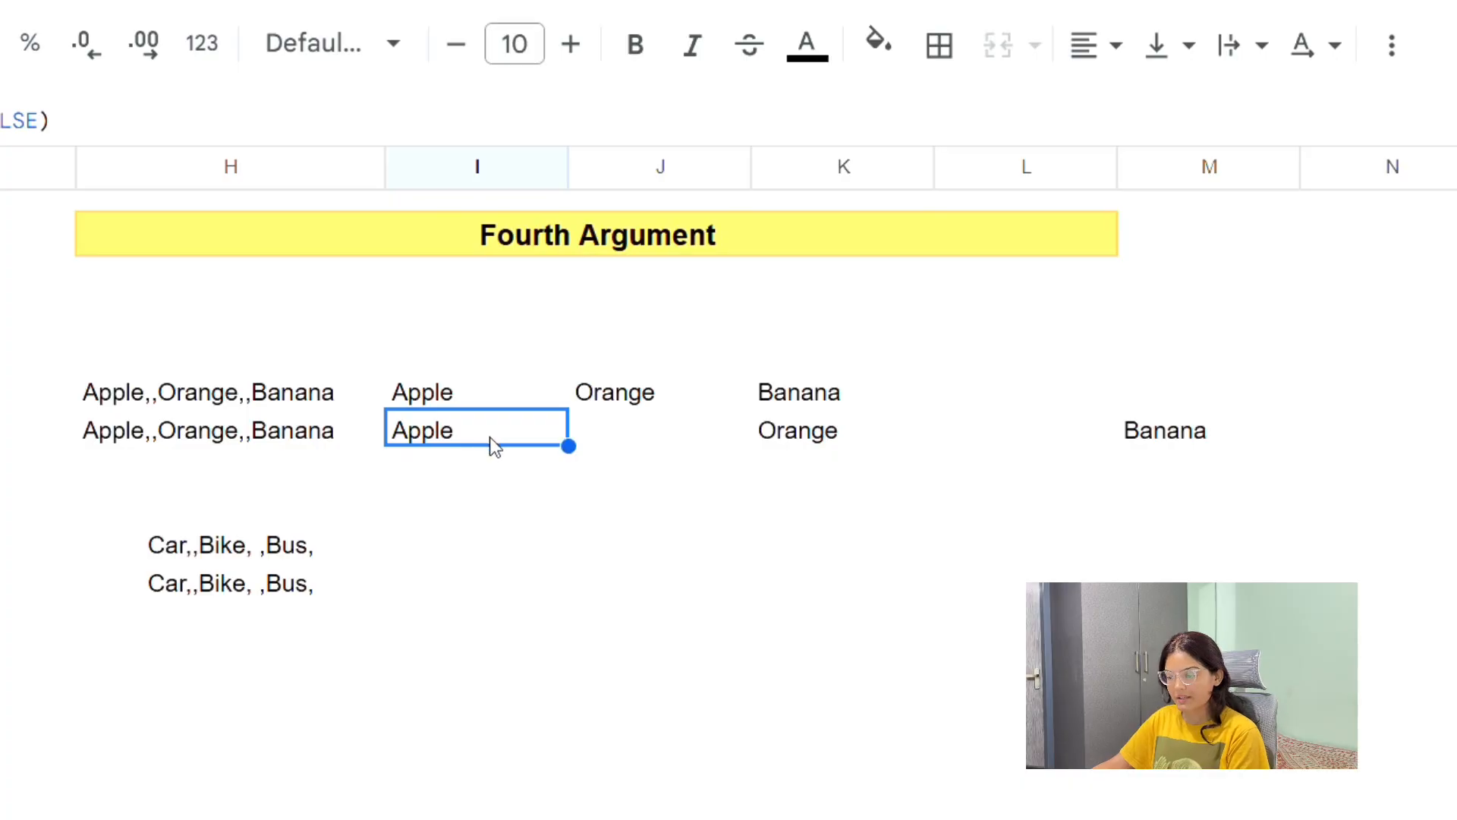
{"action": "double_click", "coordinate": [473, 429]}
{"action": "left_click", "coordinate": [666, 428]}
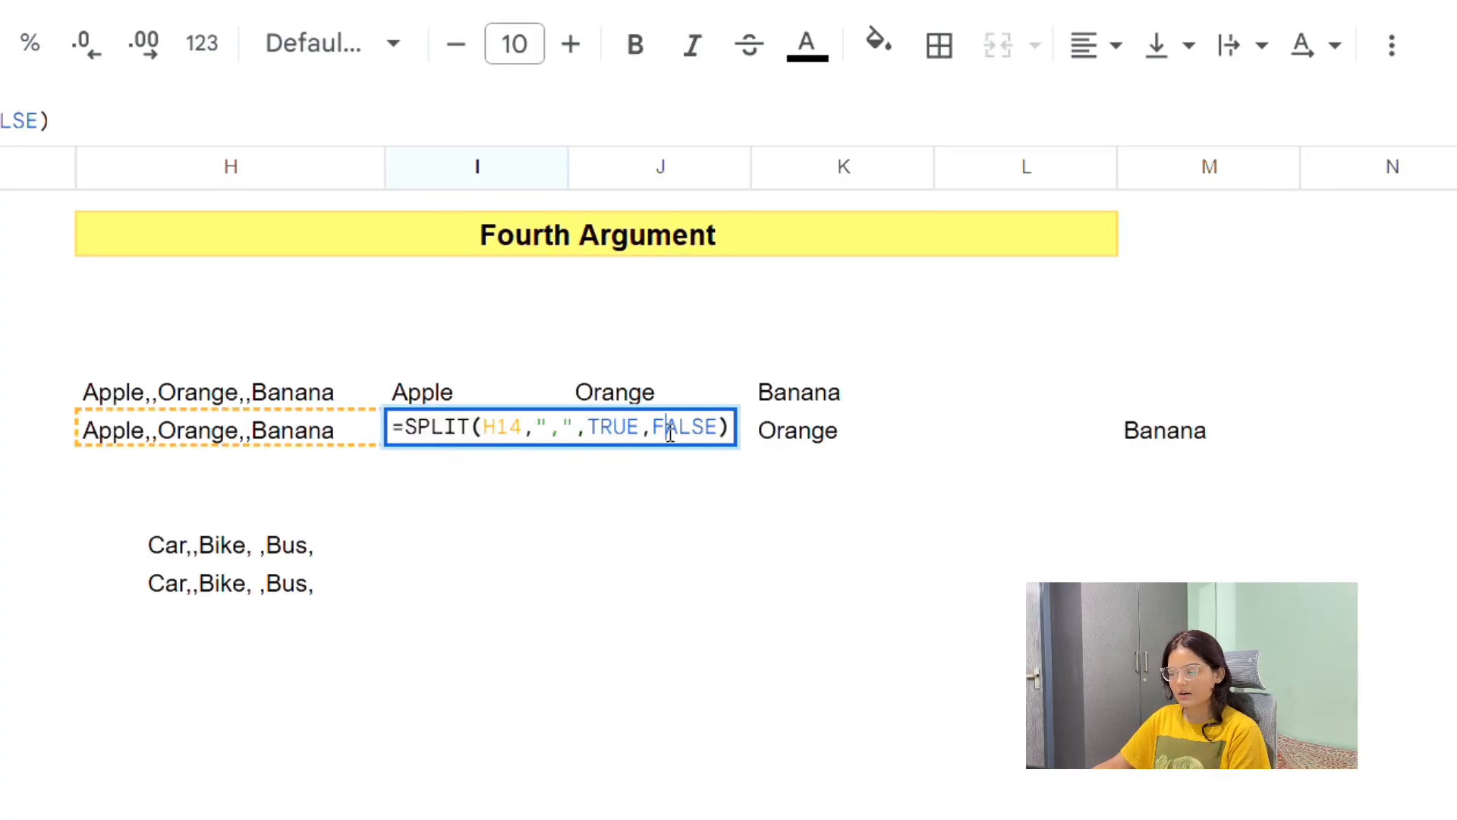
{"action": "left_click", "coordinate": [376, 426]}
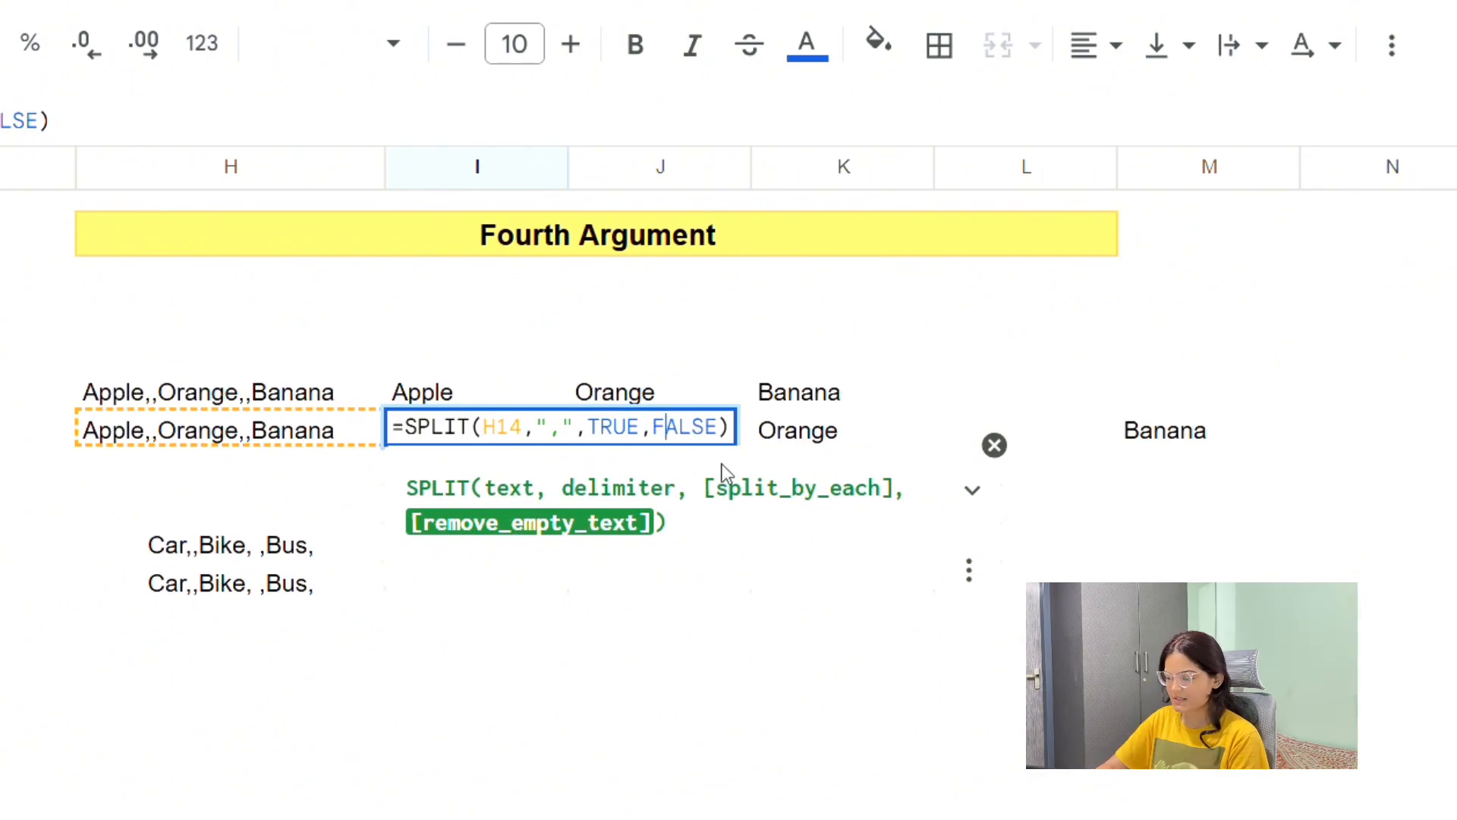
{"action": "key", "text": "Return"}
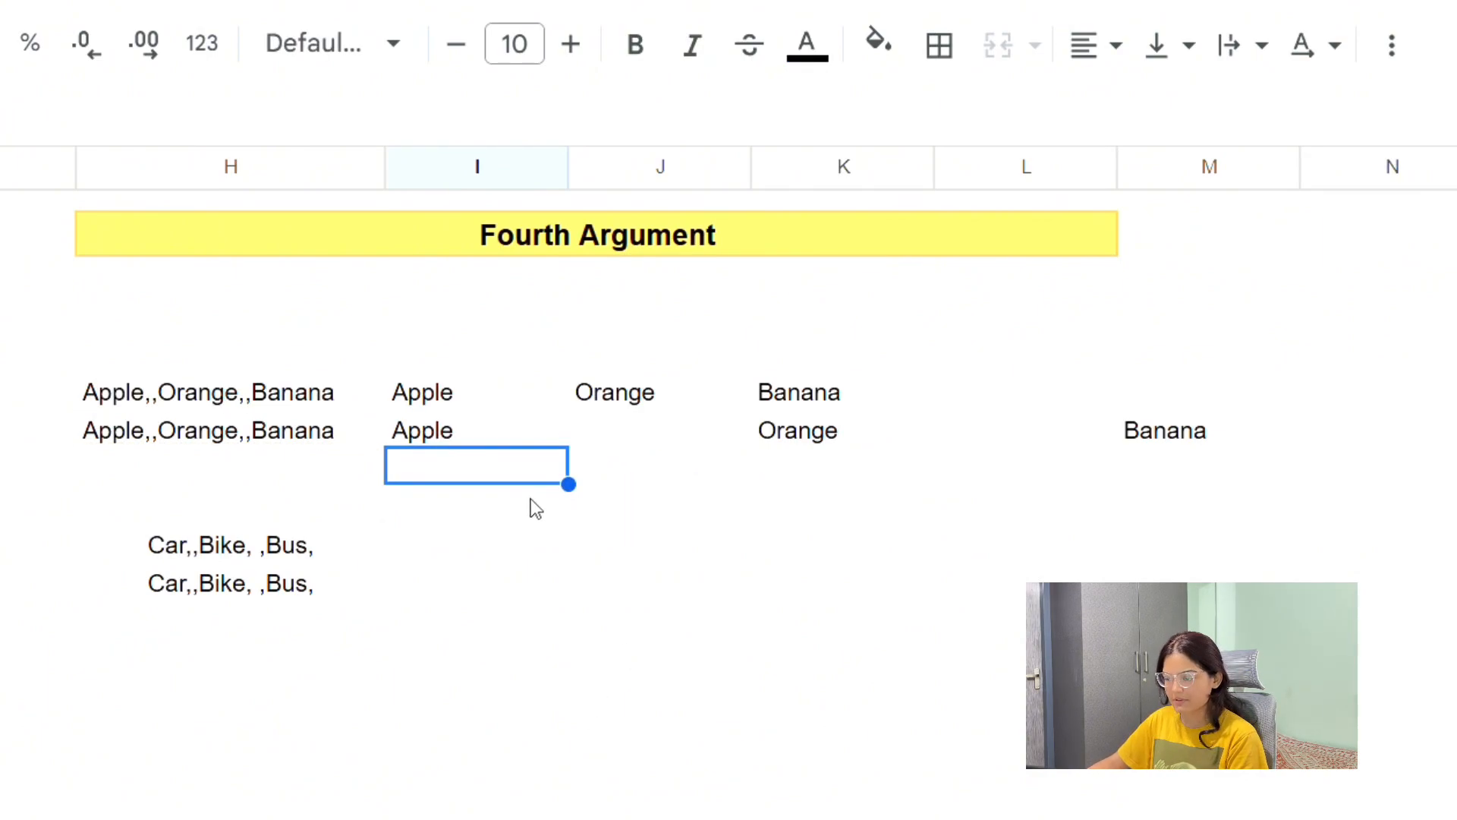
Step: Examine the row 14 output cells from I14 to M14 against the source text in H14
{"action": "left_click", "coordinate": [491, 443]}
{"action": "left_click", "coordinate": [619, 431]}
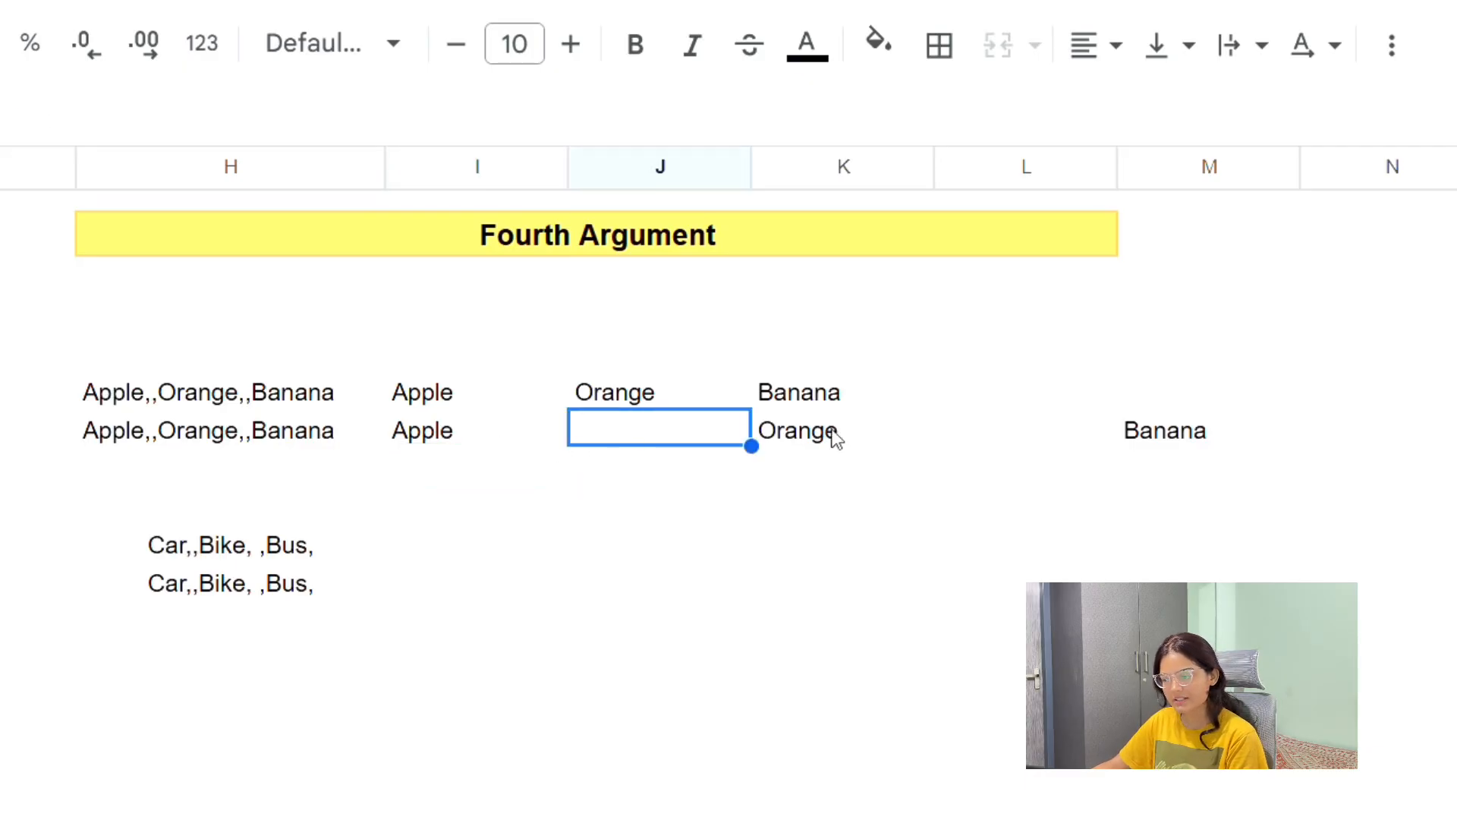
{"action": "left_click", "coordinate": [914, 429]}
{"action": "left_click", "coordinate": [1018, 432]}
{"action": "left_click", "coordinate": [1206, 432]}
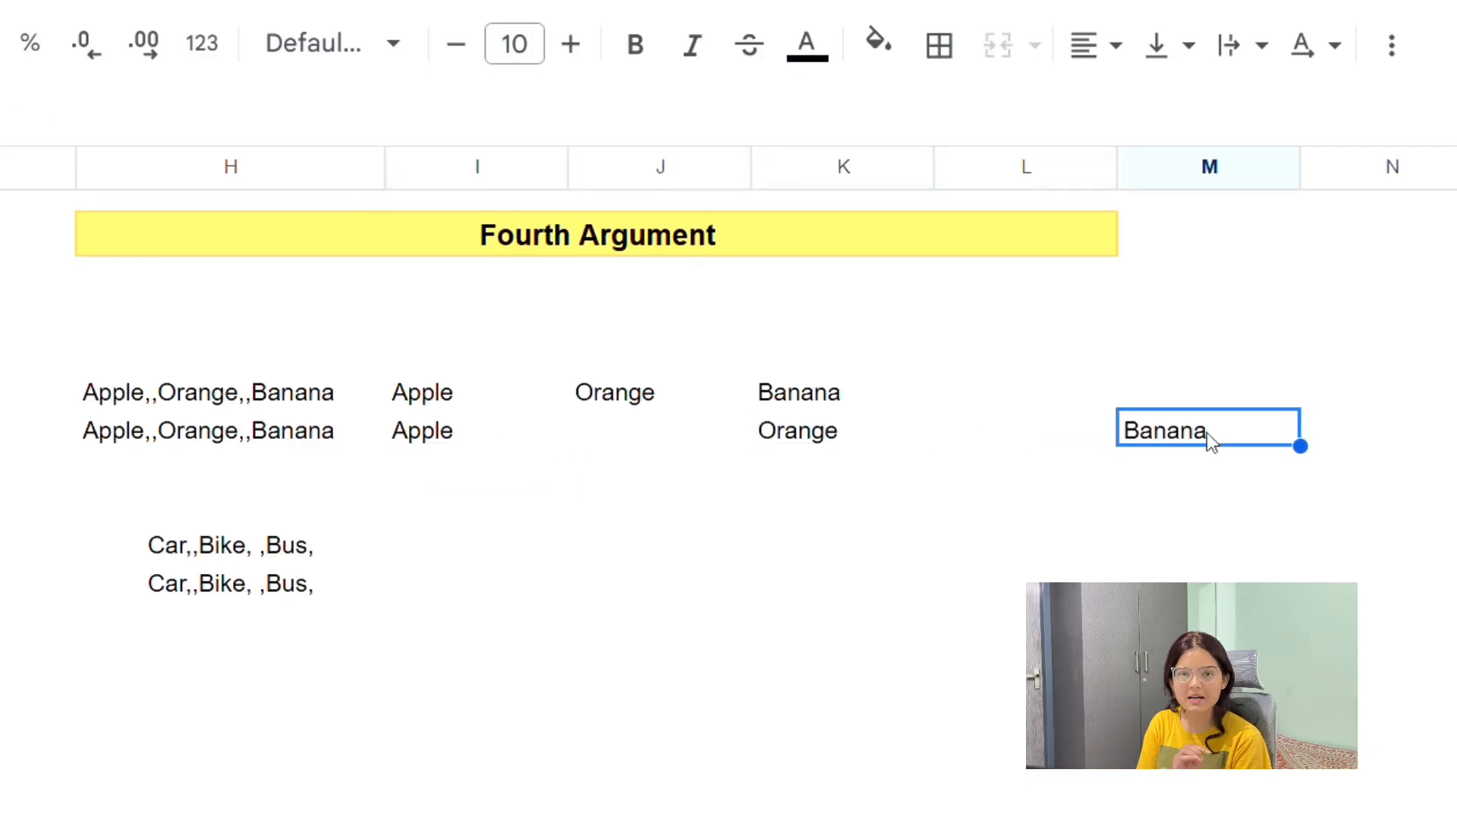
{"action": "left_click", "coordinate": [477, 427]}
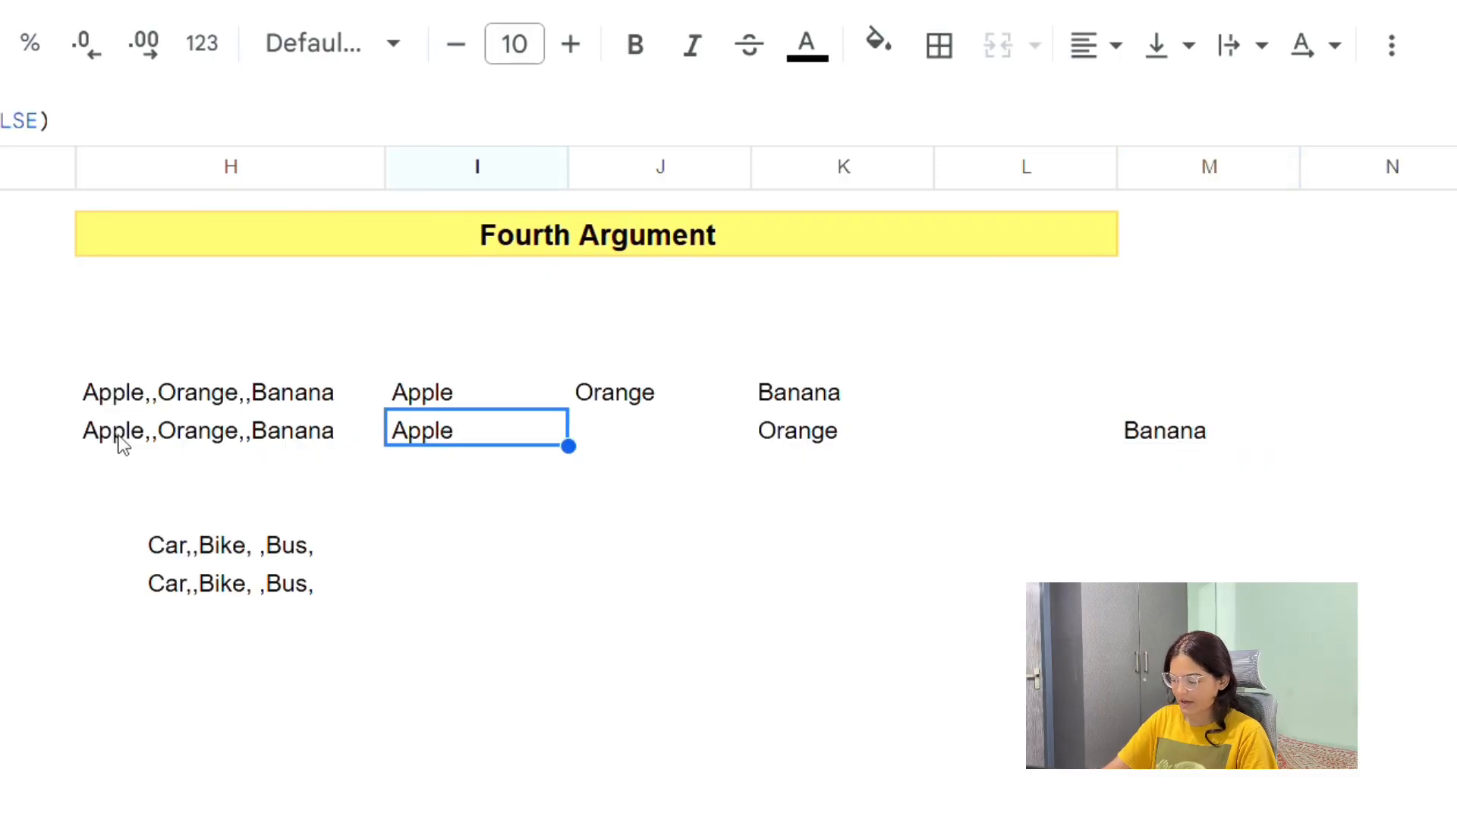
{"action": "scroll", "coordinate": [16, 356], "scroll_direction": "down", "scroll_amount": 2}
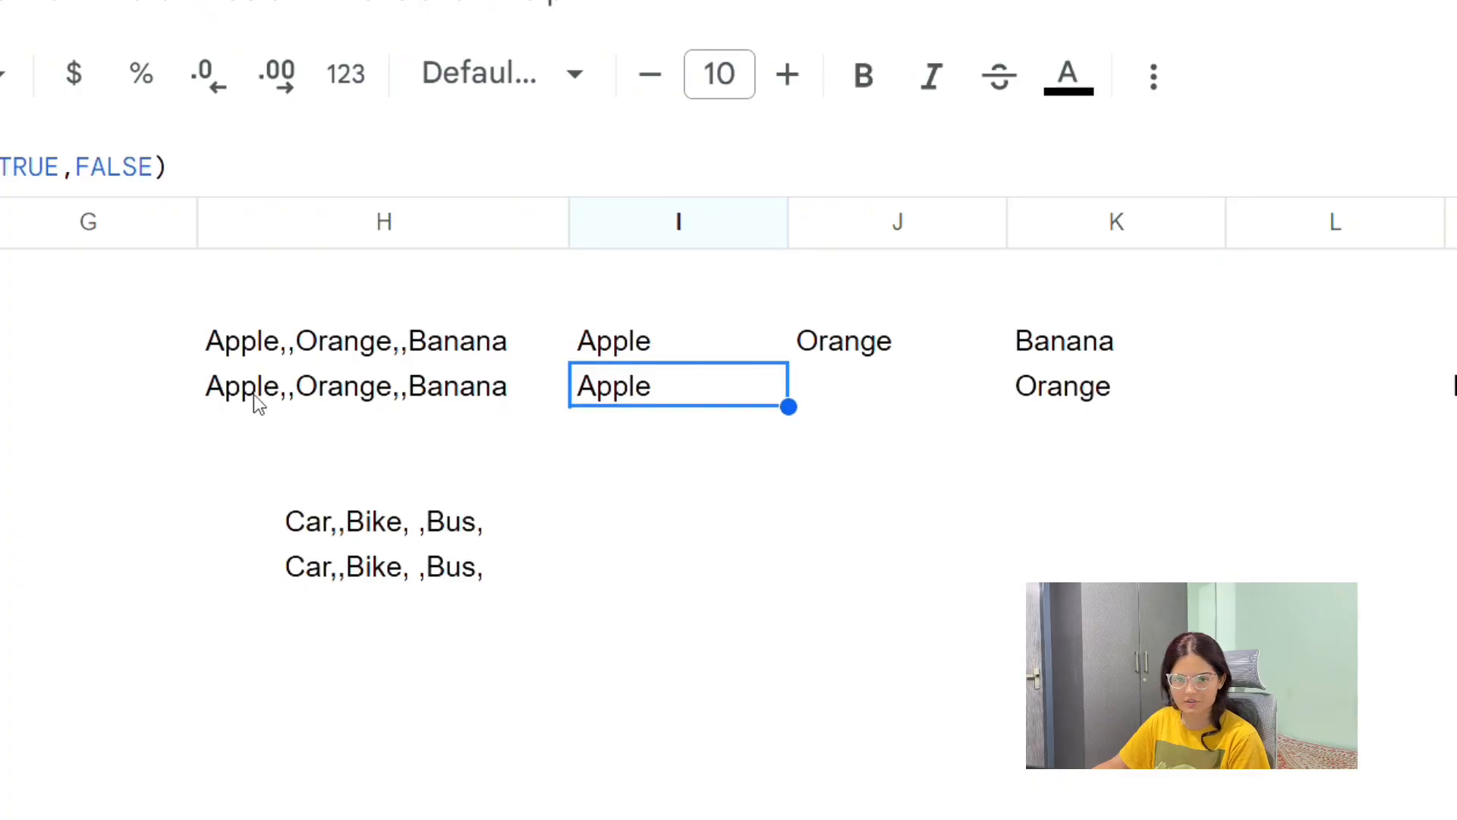
{"action": "scroll", "coordinate": [253, 398], "scroll_direction": "up", "scroll_amount": 2}
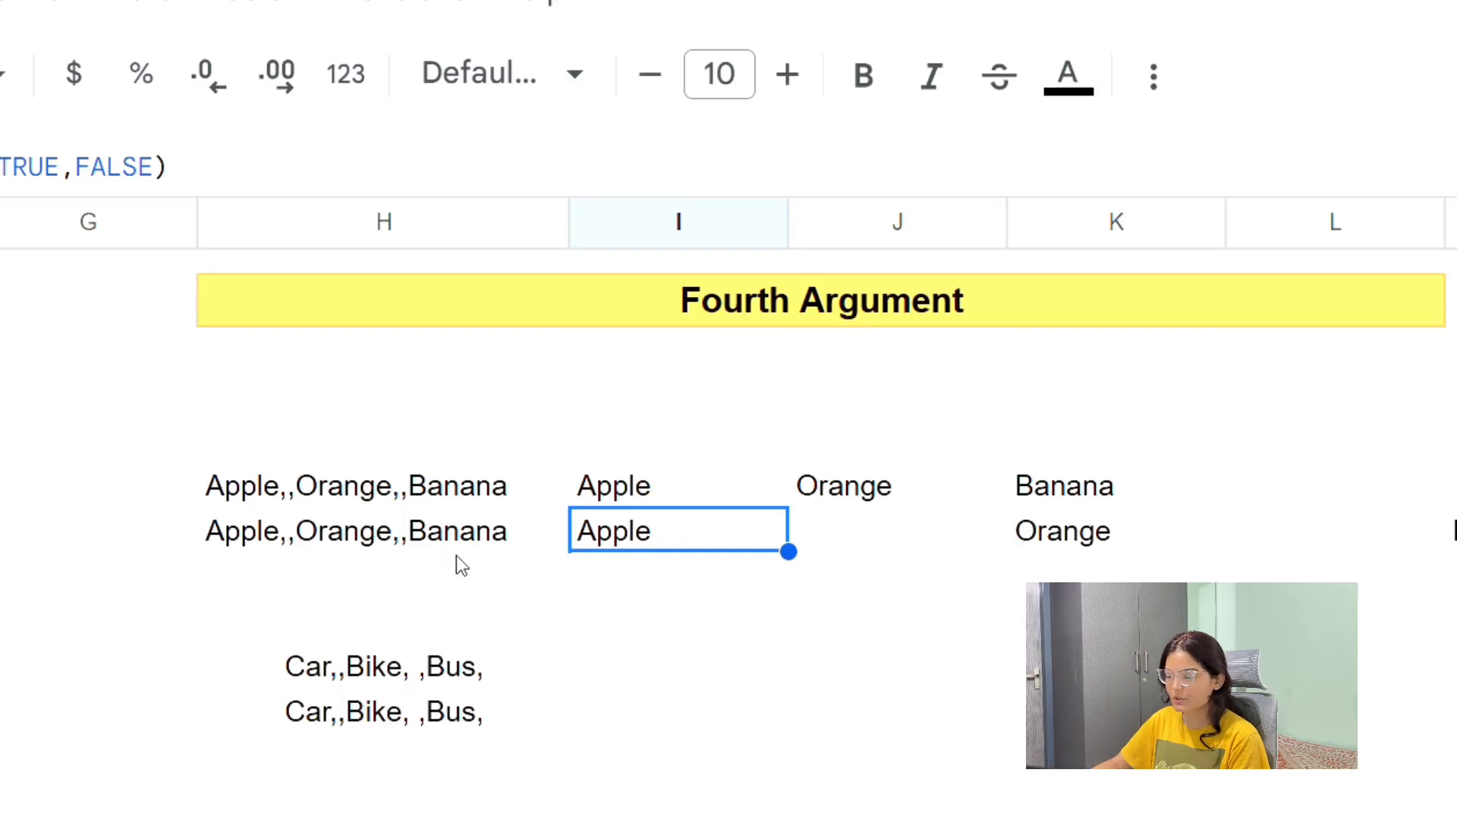
Step: Review the FALSE value and the remove_empty_text argument hint in the I14 SPLIT formula, leaving the formula as it is
{"action": "double_click", "coordinate": [657, 545]}
{"action": "double_click", "coordinate": [914, 529]}
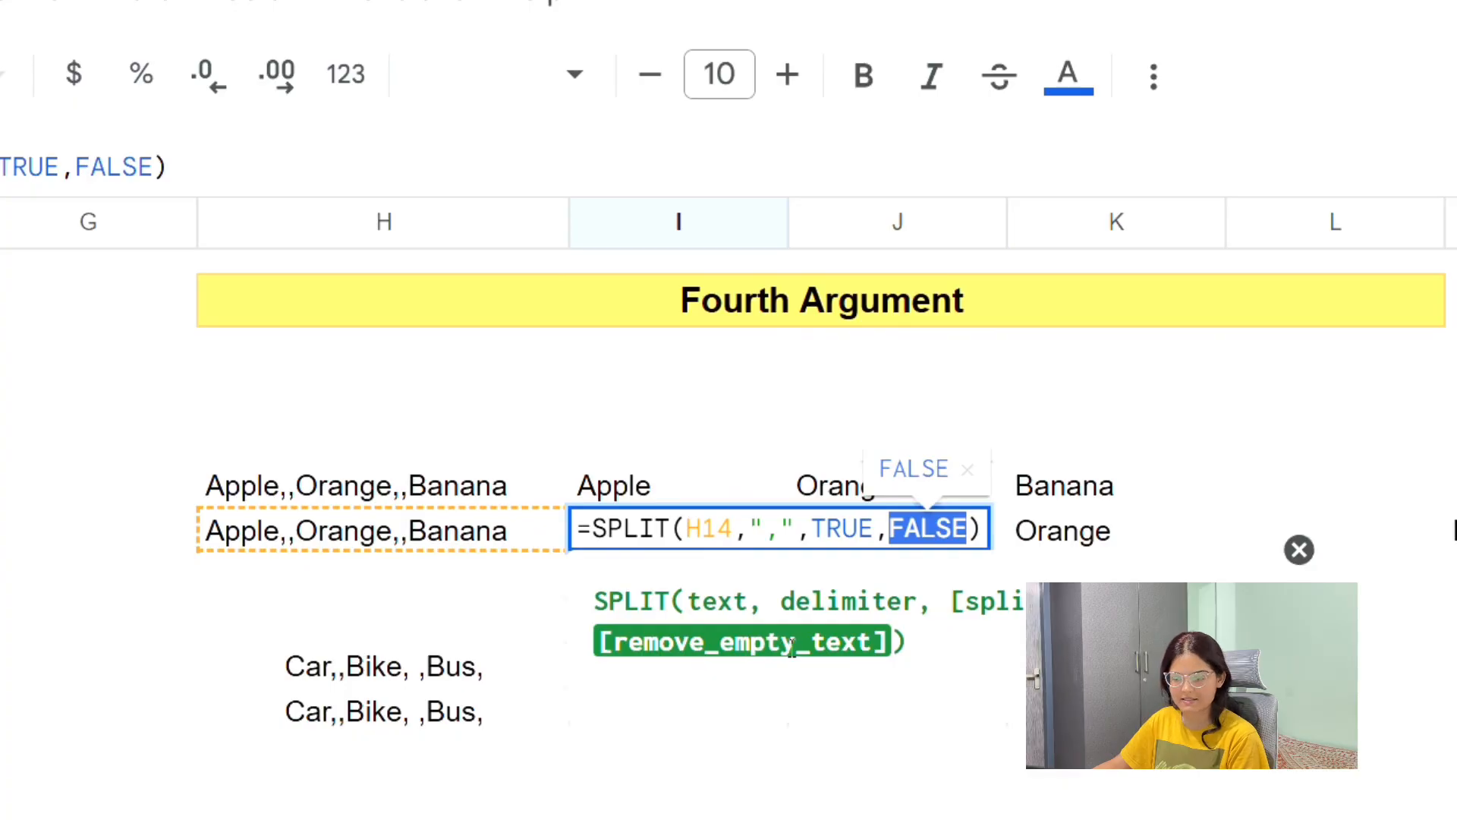
{"action": "double_click", "coordinate": [707, 645]}
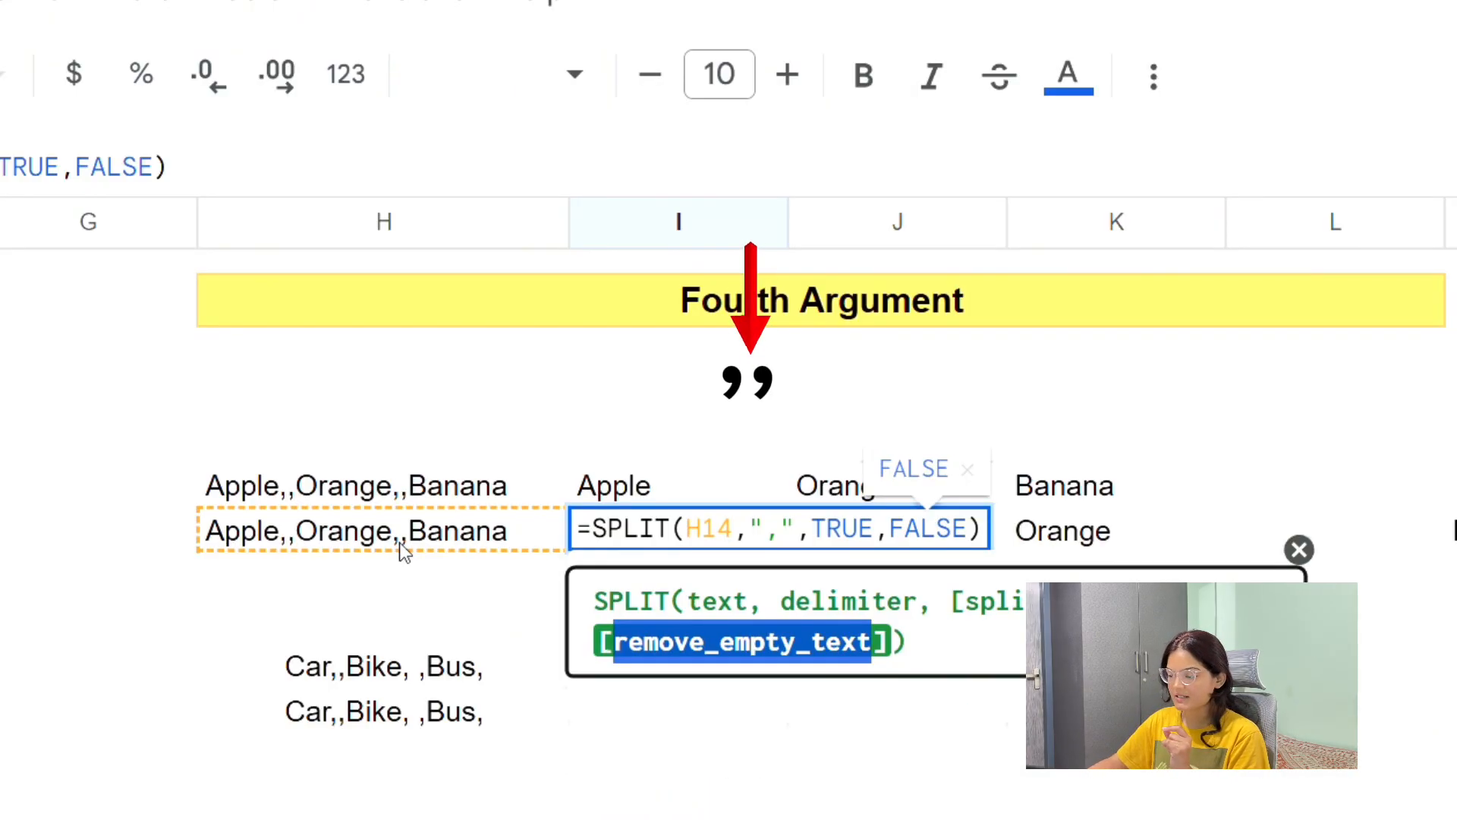
{"action": "left_click", "coordinate": [1298, 550]}
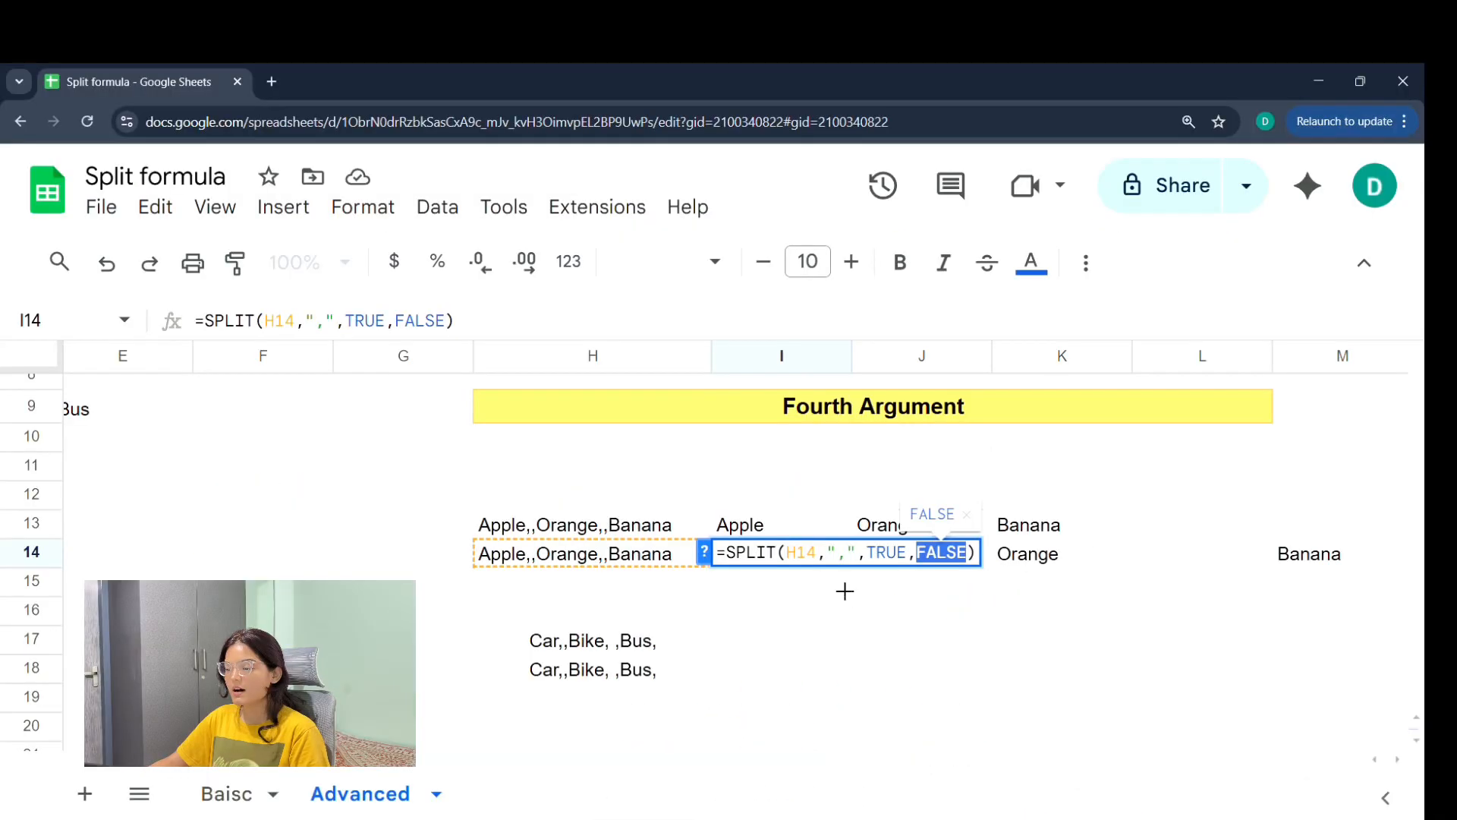
{"action": "key", "text": "Return"}
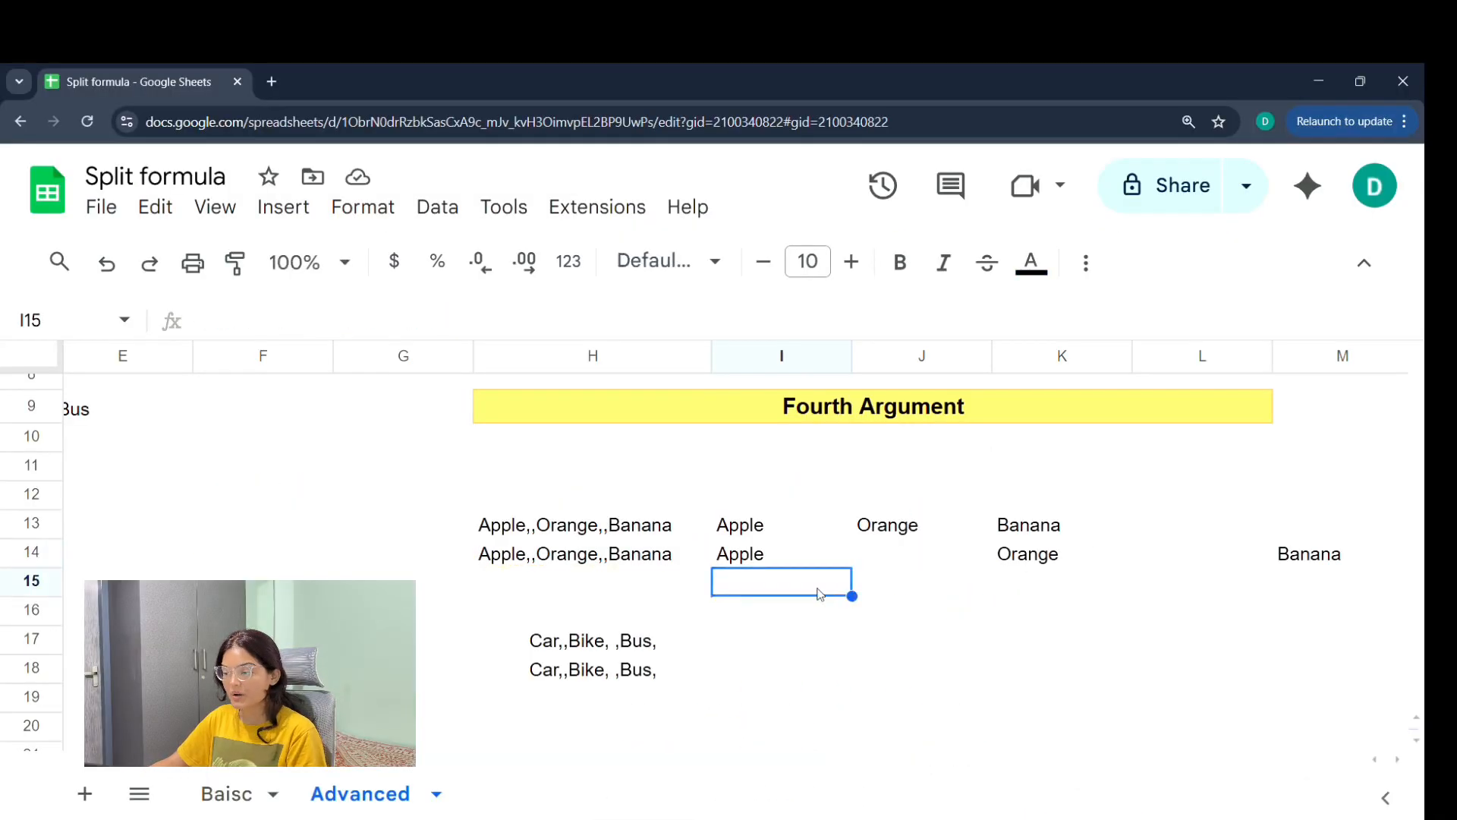
Step: Inspect cells J14 and L14 in the output of the formula that keeps empty text
{"action": "left_click", "coordinate": [878, 537]}
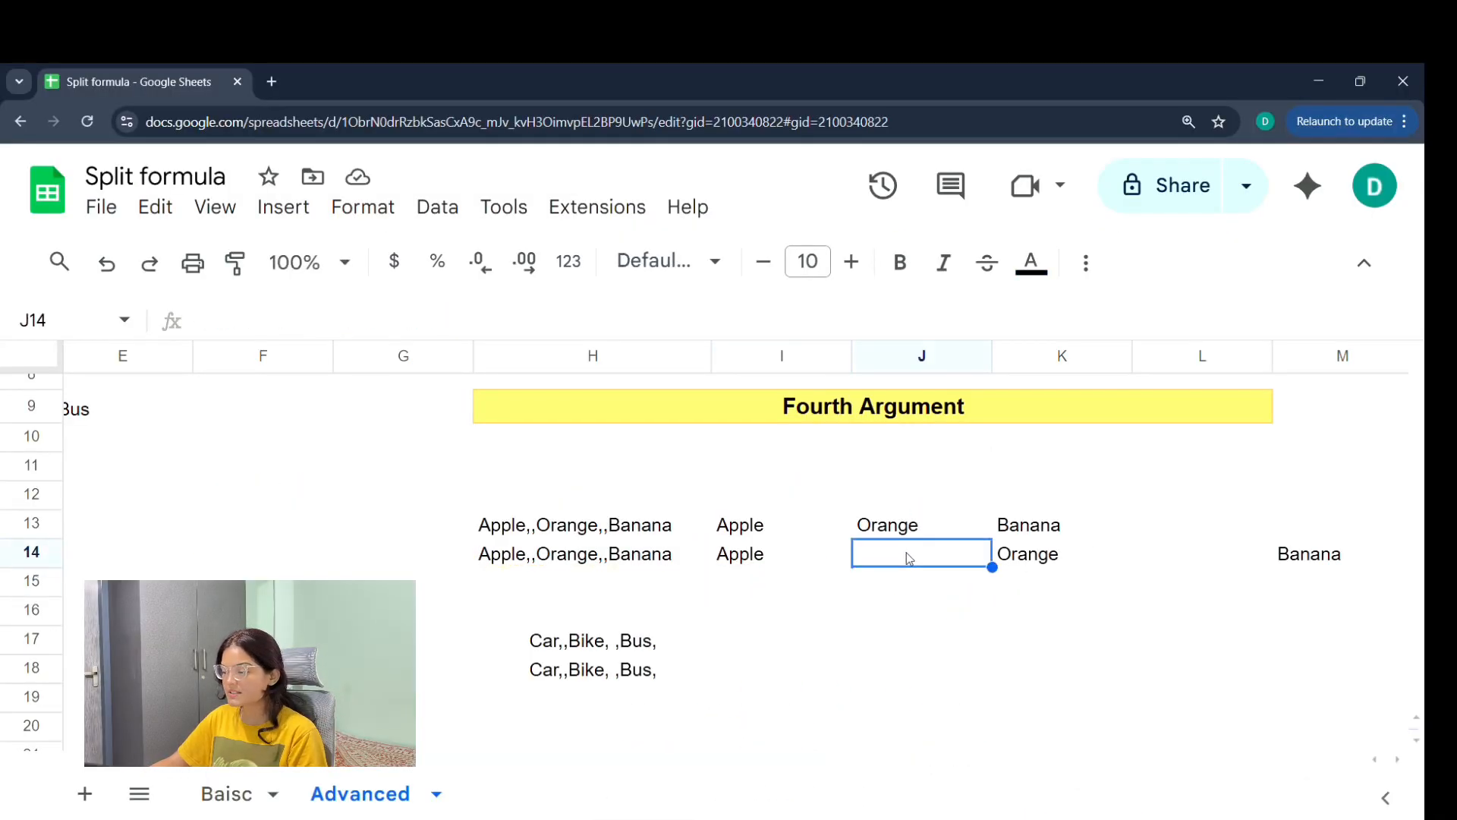
{"action": "left_click", "coordinate": [1150, 559]}
{"action": "left_click", "coordinate": [971, 566]}
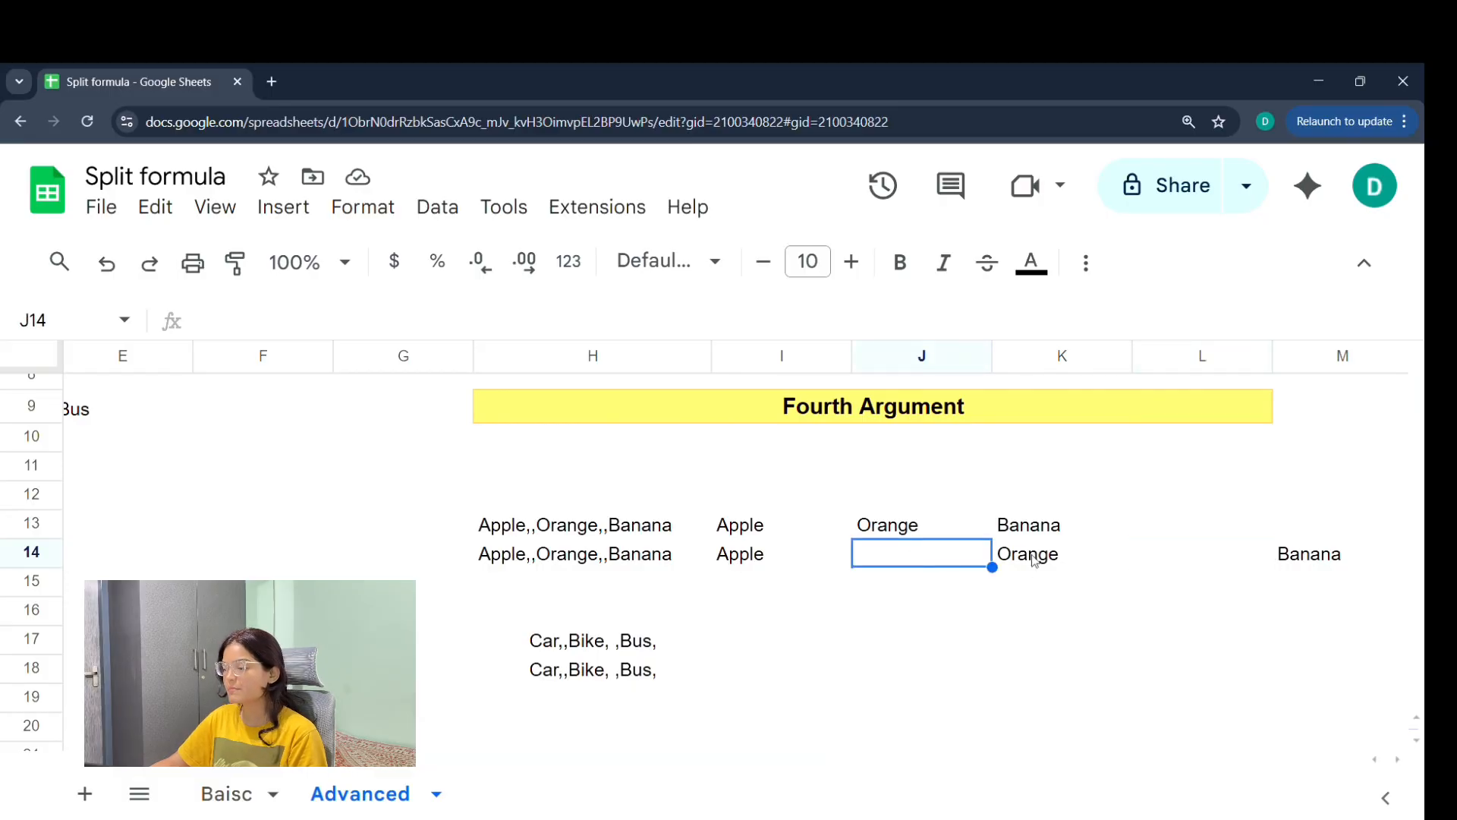
{"action": "left_click", "coordinate": [1211, 569]}
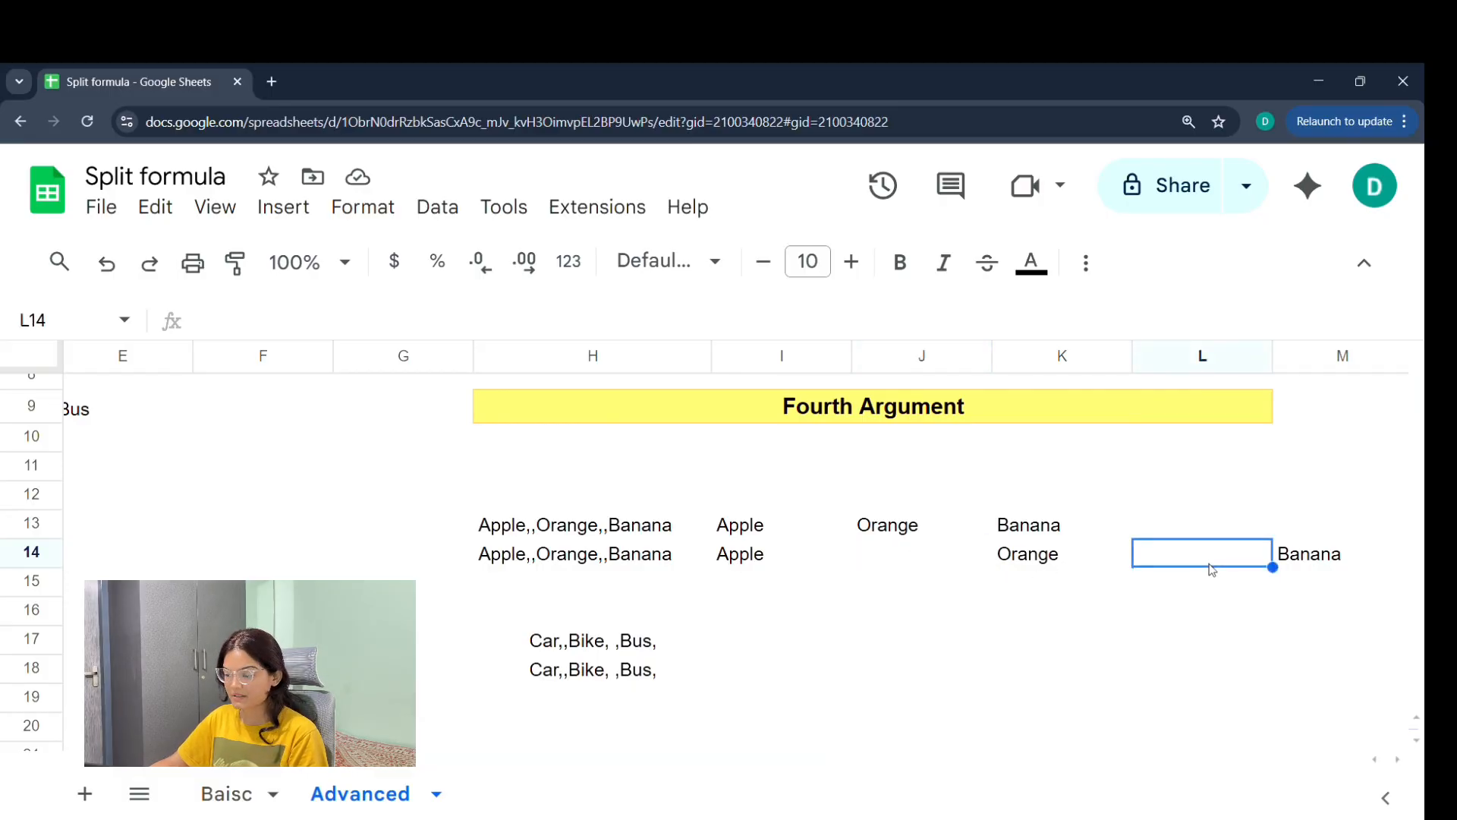
Step: Review the I13 SPLIT formula with its function help, leaving the formula as it is
{"action": "double_click", "coordinate": [810, 535]}
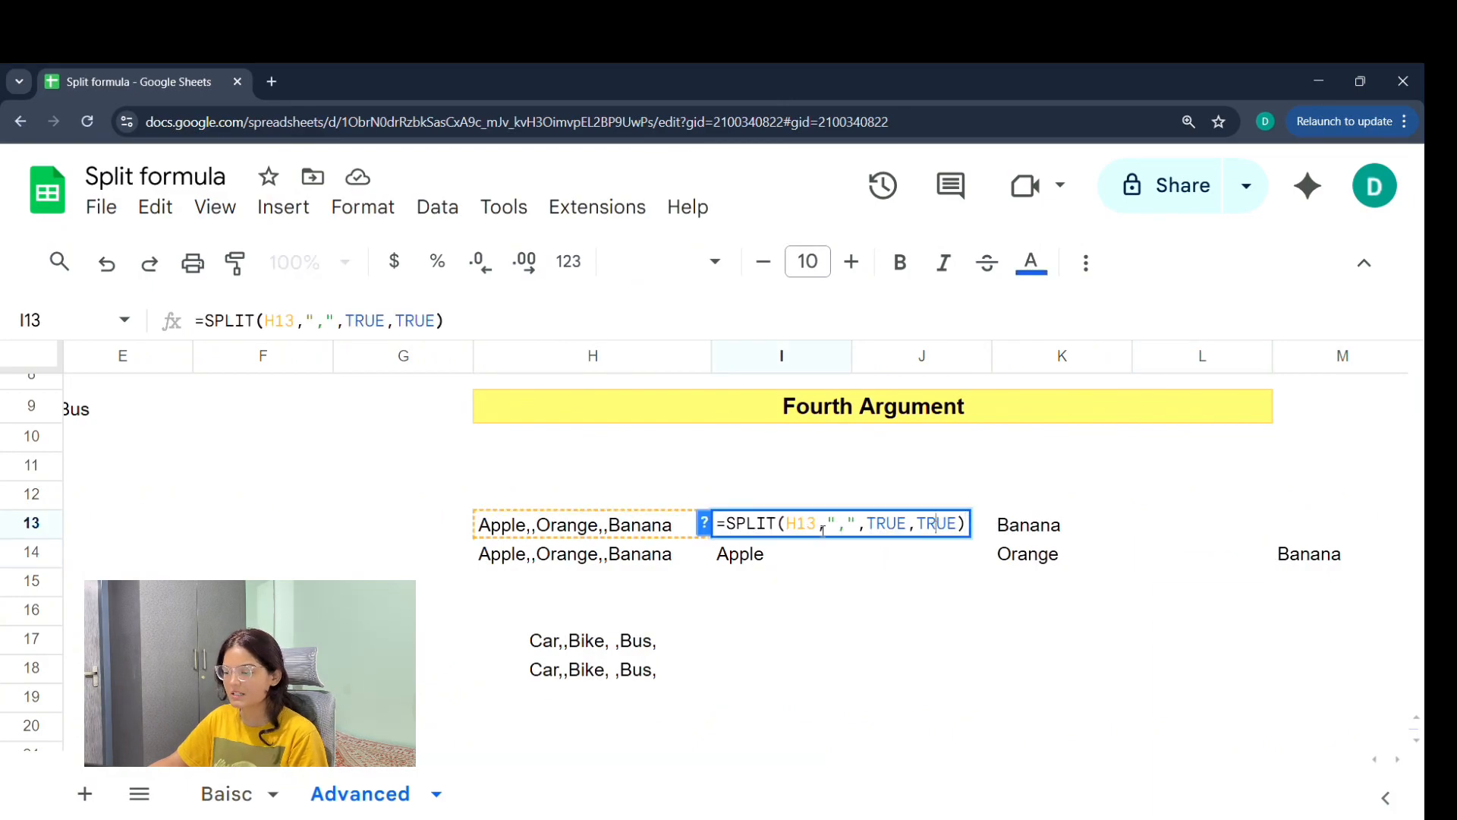
{"action": "left_click", "coordinate": [707, 525]}
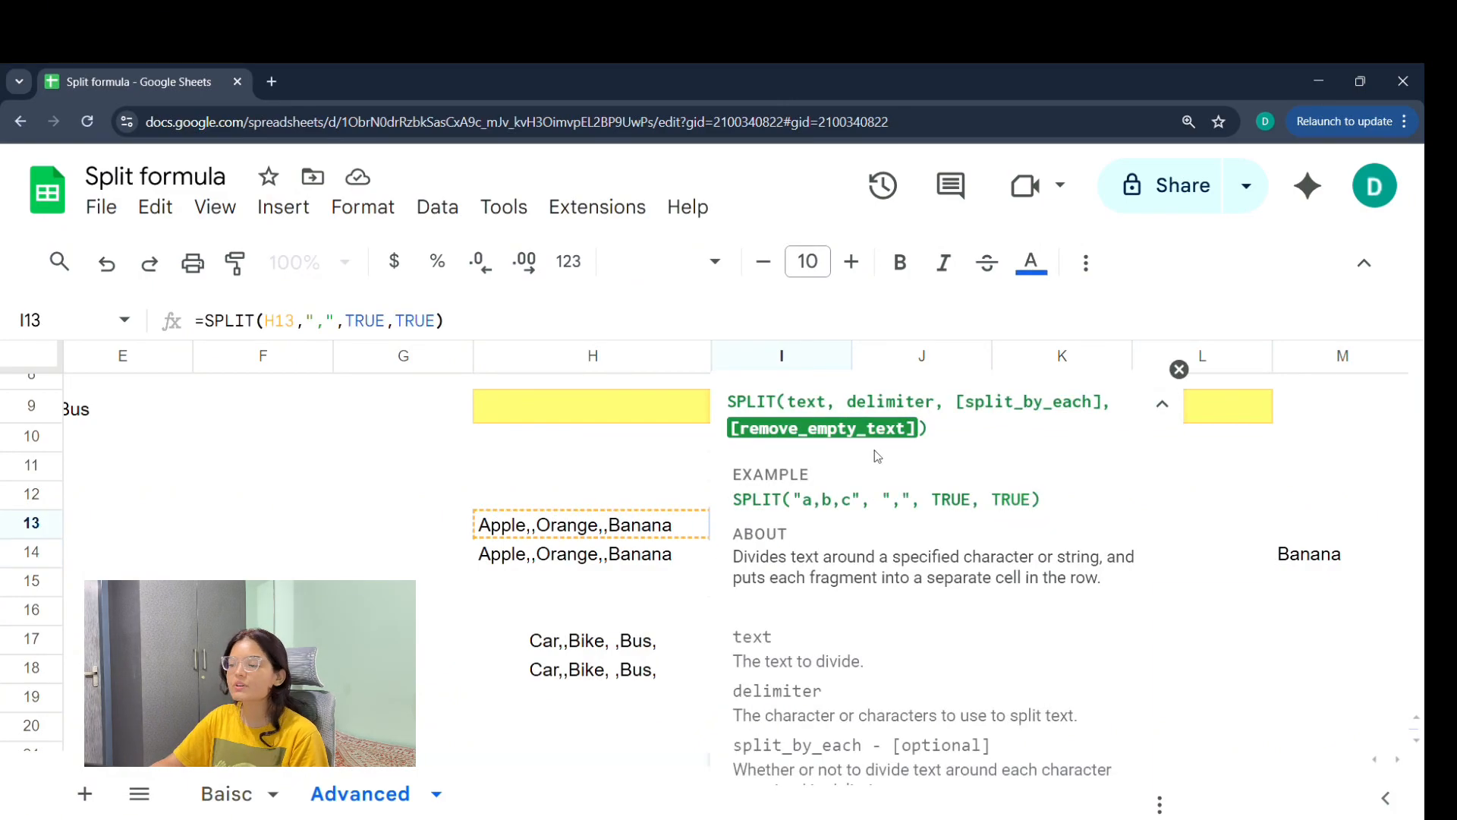
{"action": "key", "text": "Return"}
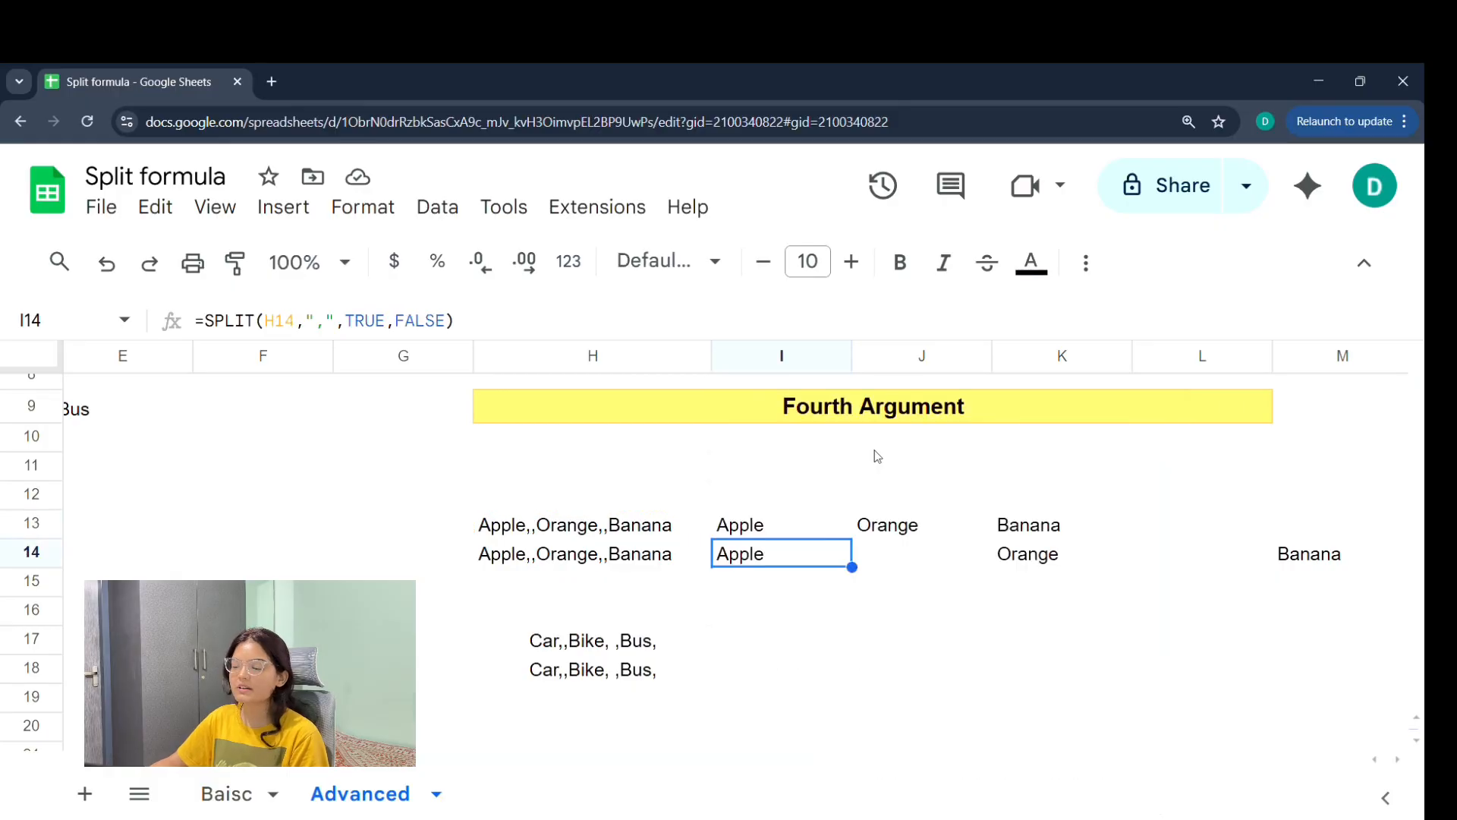
{"action": "left_click", "coordinate": [745, 529]}
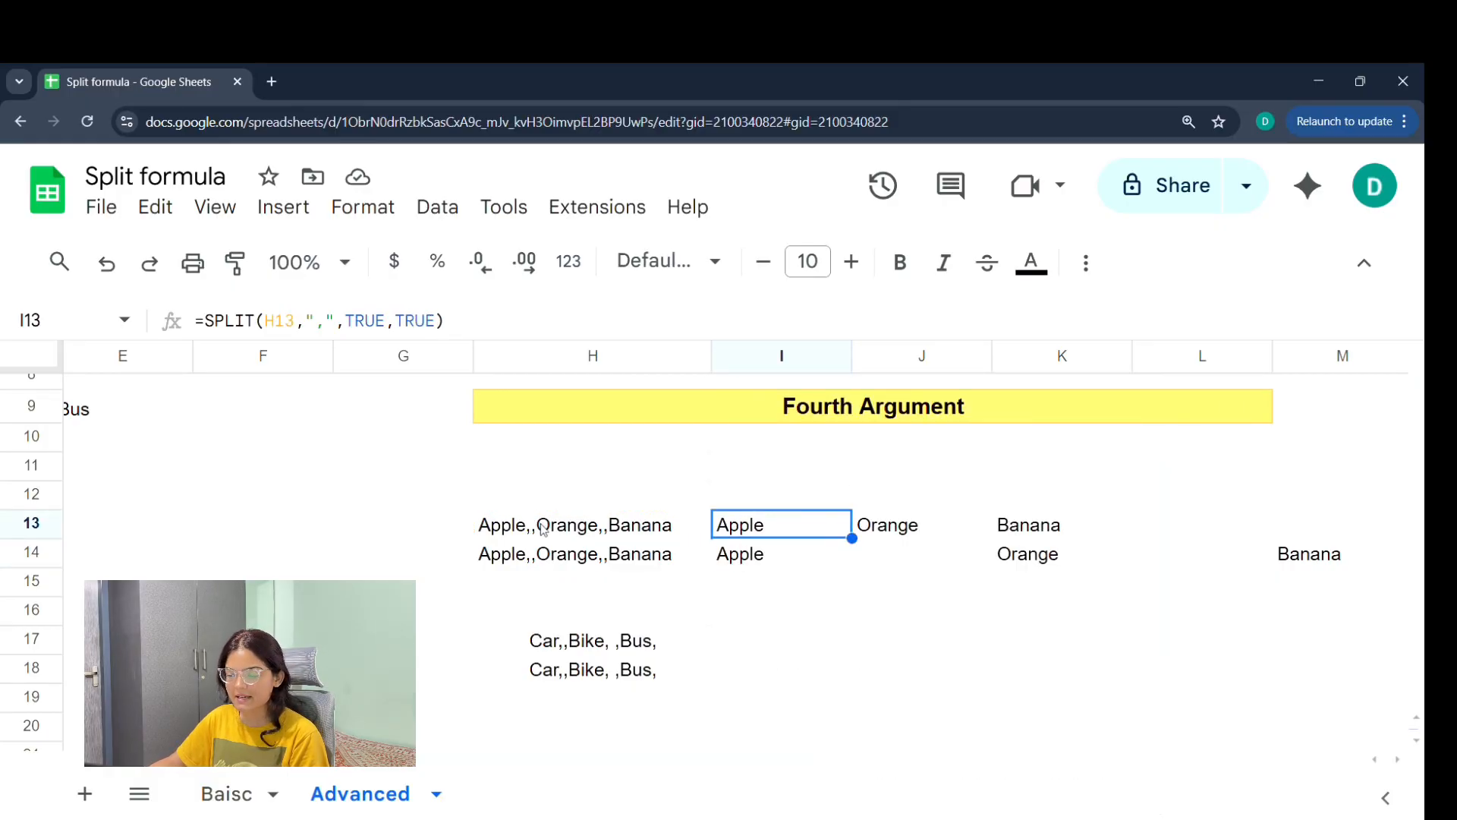
Step: Compare the source text in H13 with the "," delimiter in the I13 formula, without changing either cell
{"action": "left_click", "coordinate": [563, 531]}
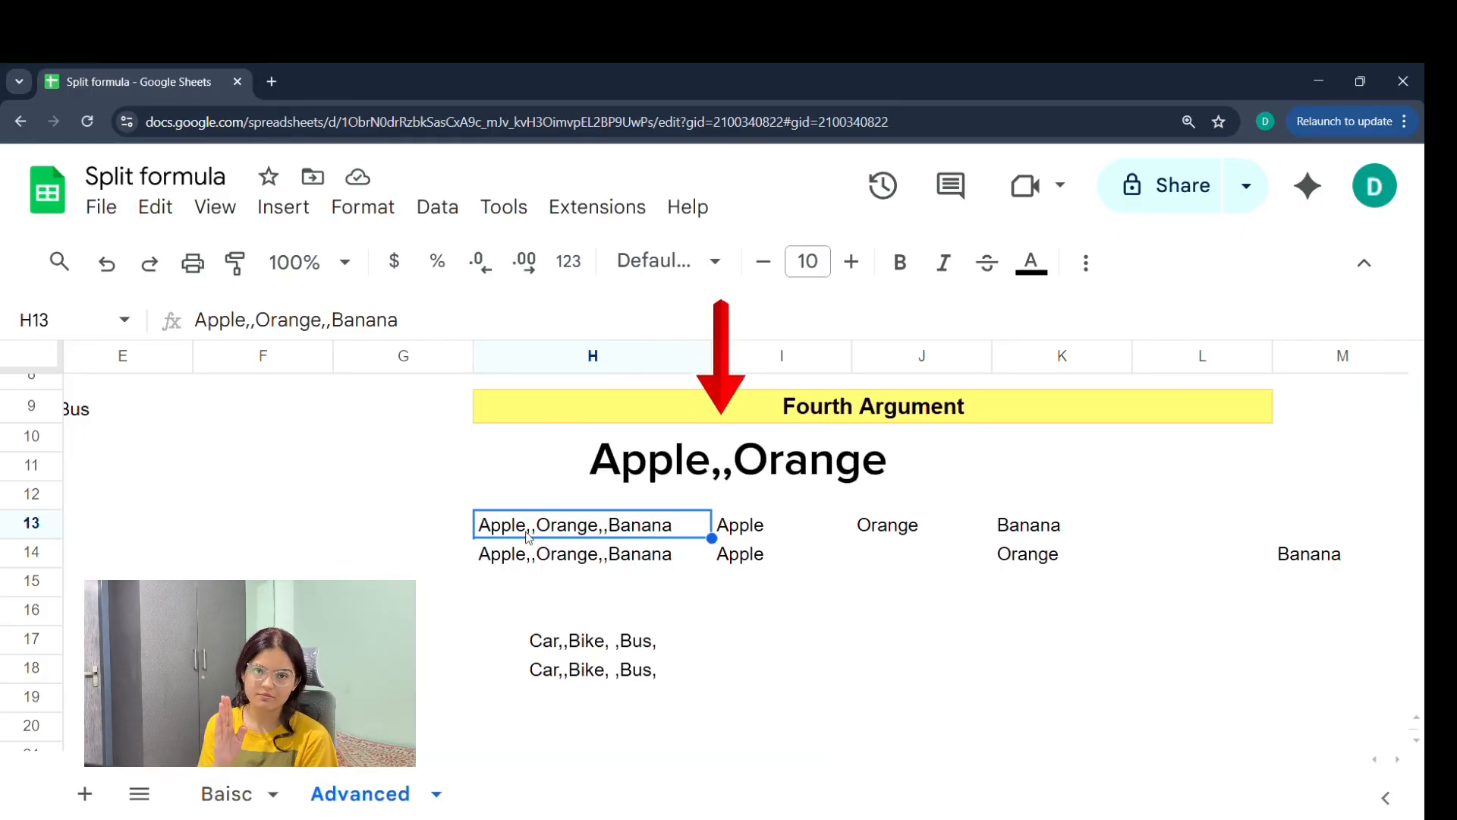
{"action": "double_click", "coordinate": [802, 529]}
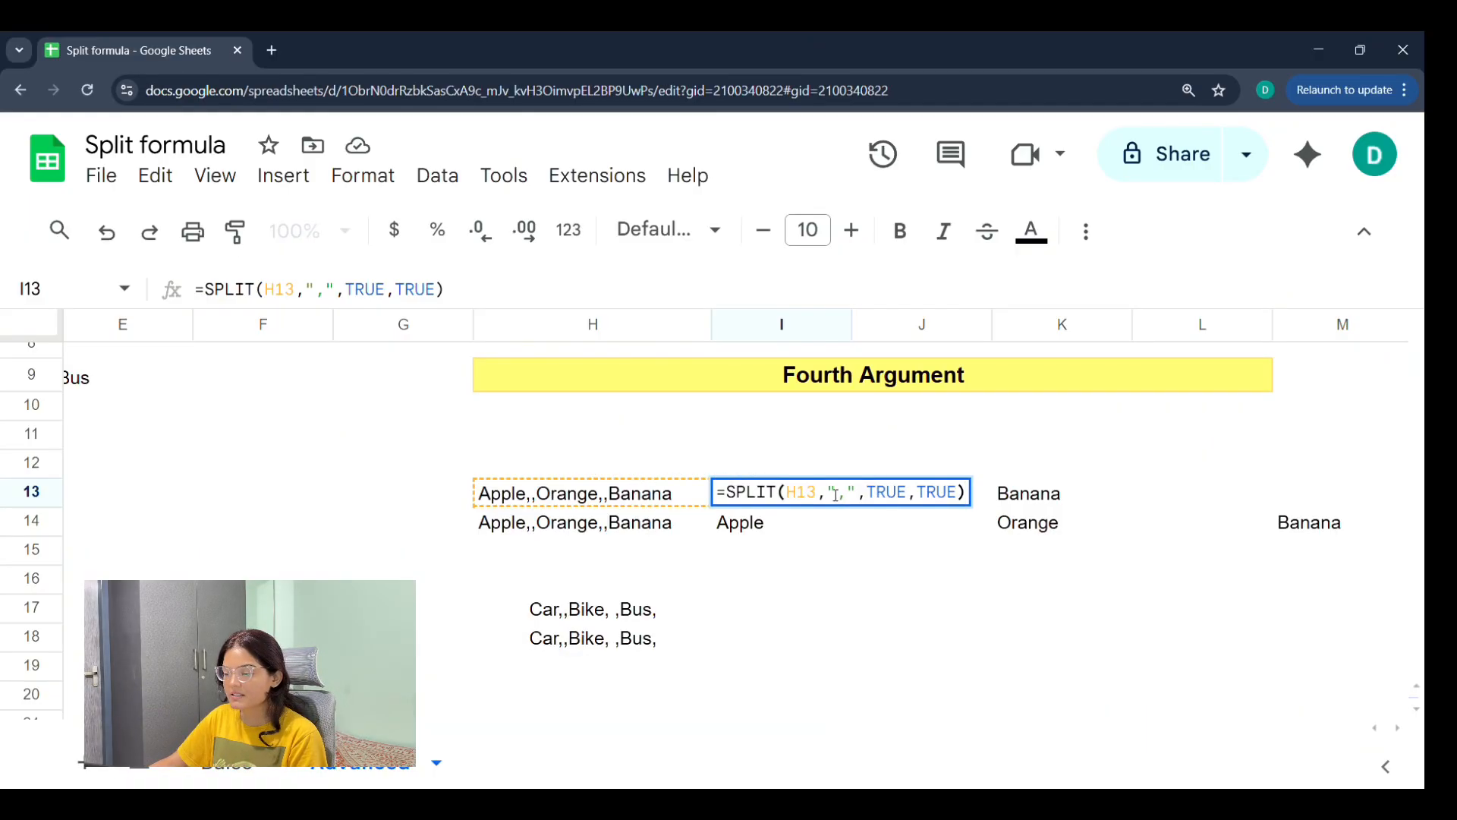
{"action": "left_click_drag", "start_coordinate": [827, 494], "coordinate": [860, 497]}
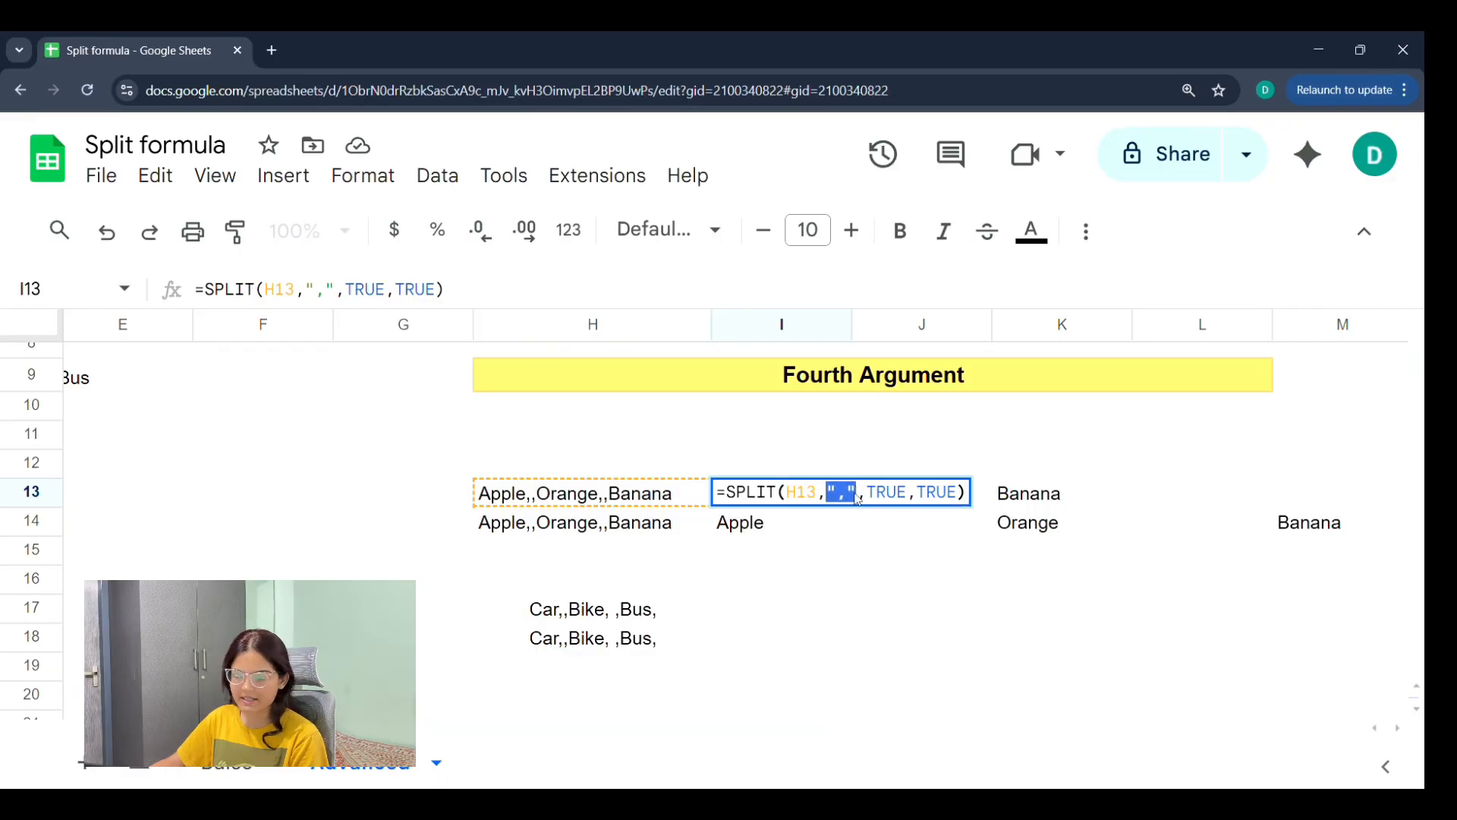
{"action": "key", "text": "Return"}
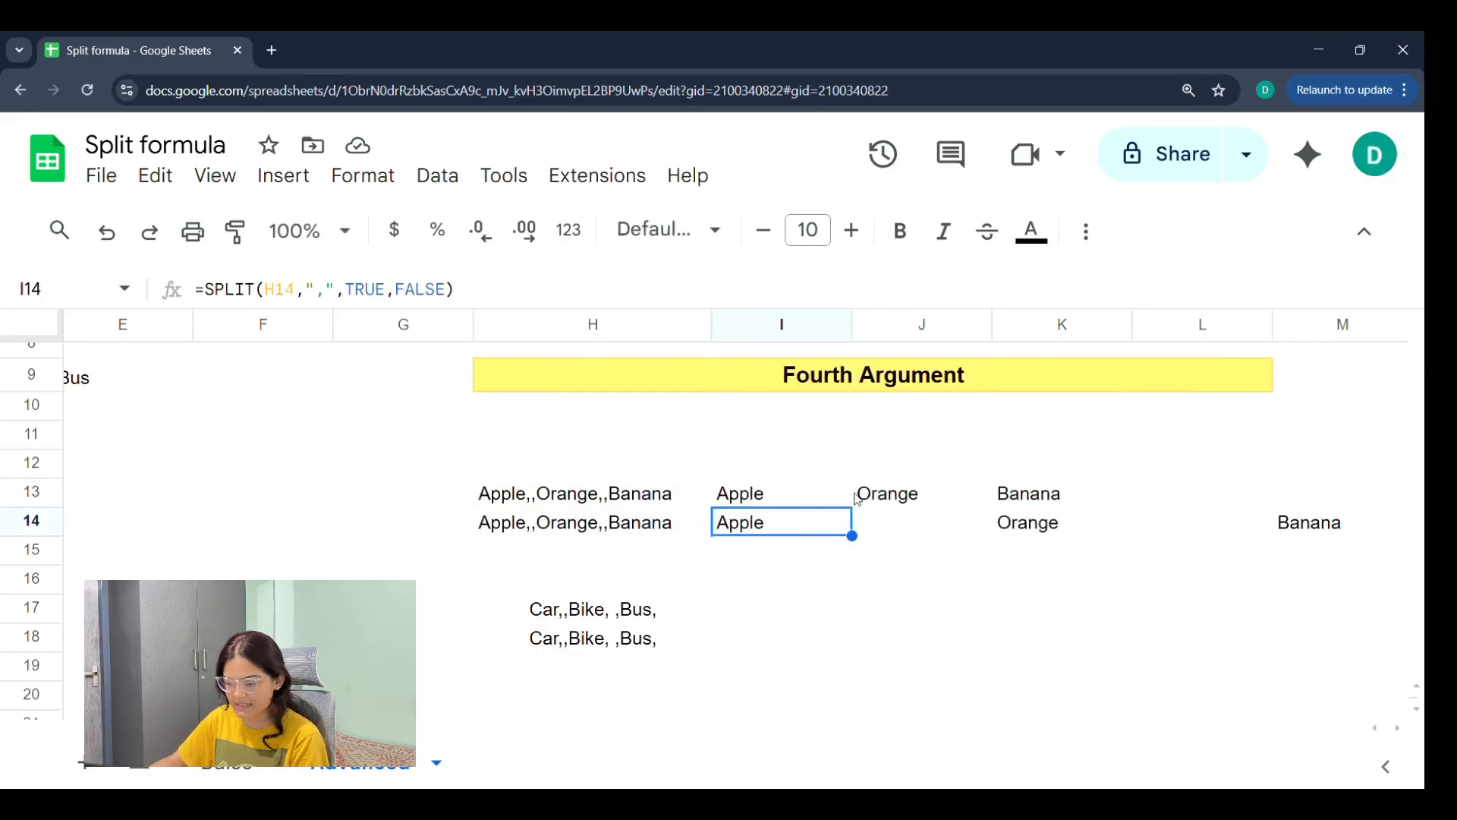
Step: Examine the consecutive commas between the words in H13, leaving the text as it is
{"action": "double_click", "coordinate": [544, 494]}
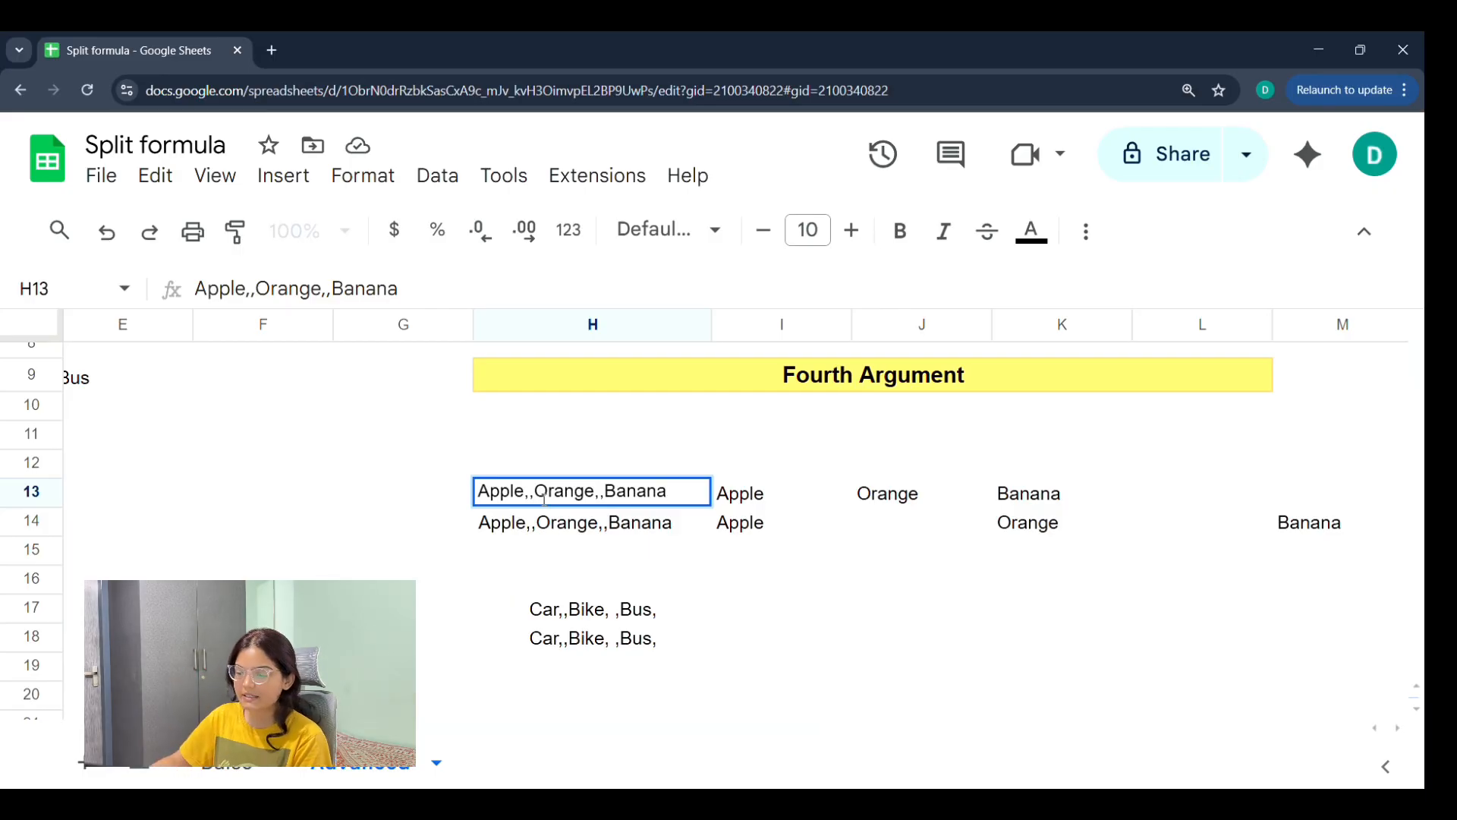
{"action": "left_click", "coordinate": [525, 493]}
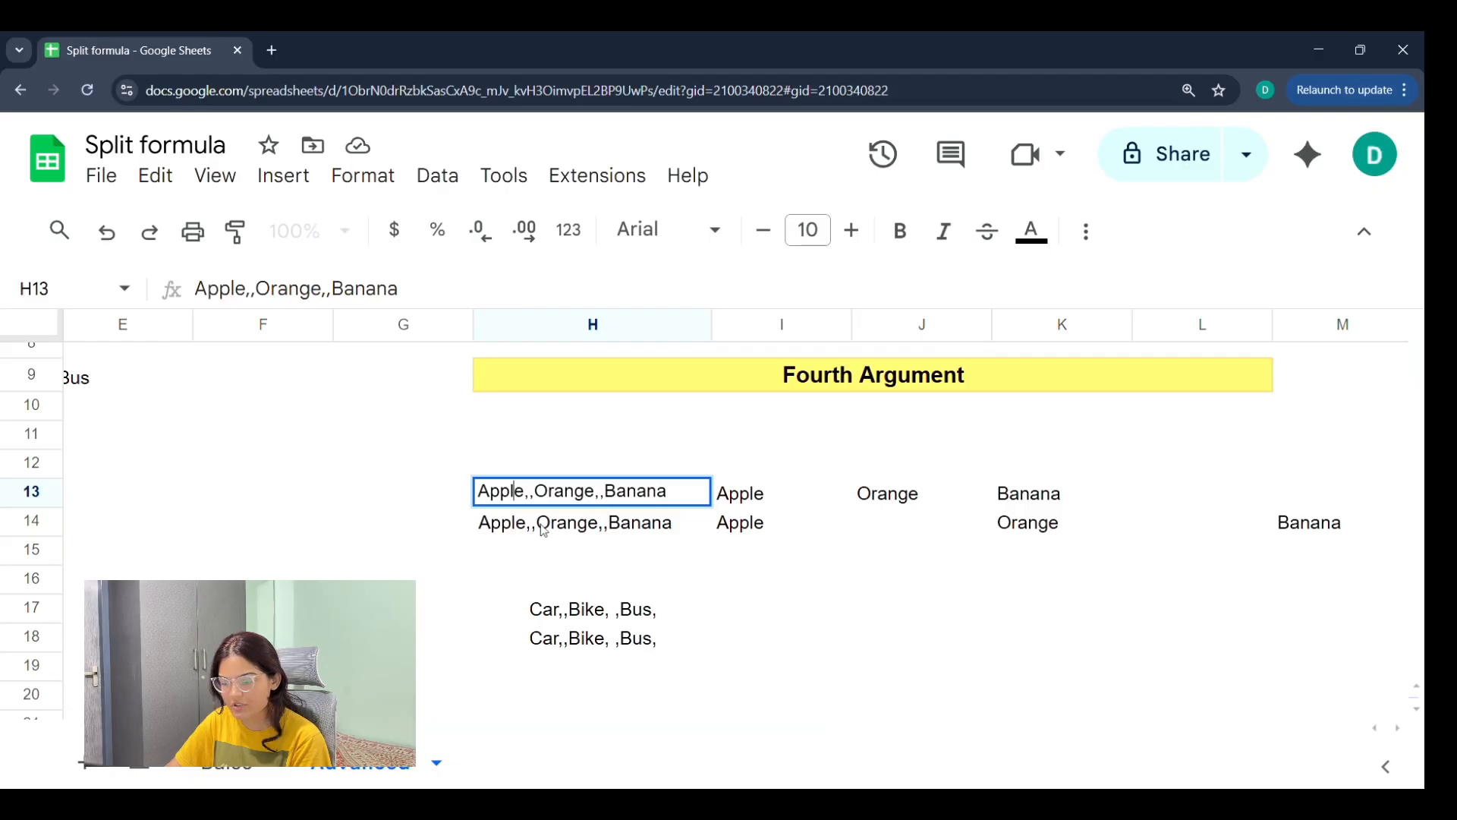
{"action": "key", "text": "Right"}
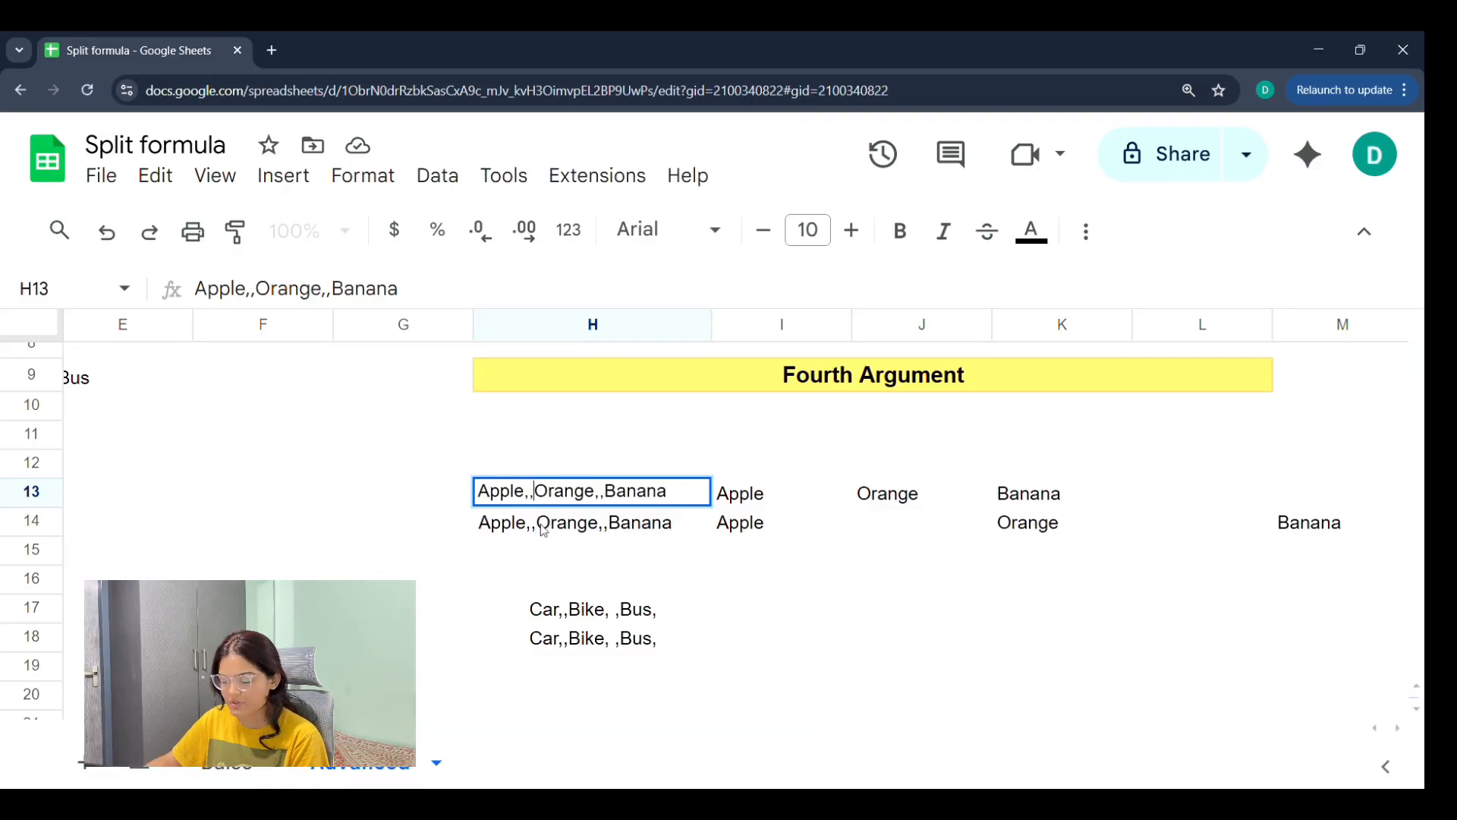
{"action": "left_click", "coordinate": [563, 491]}
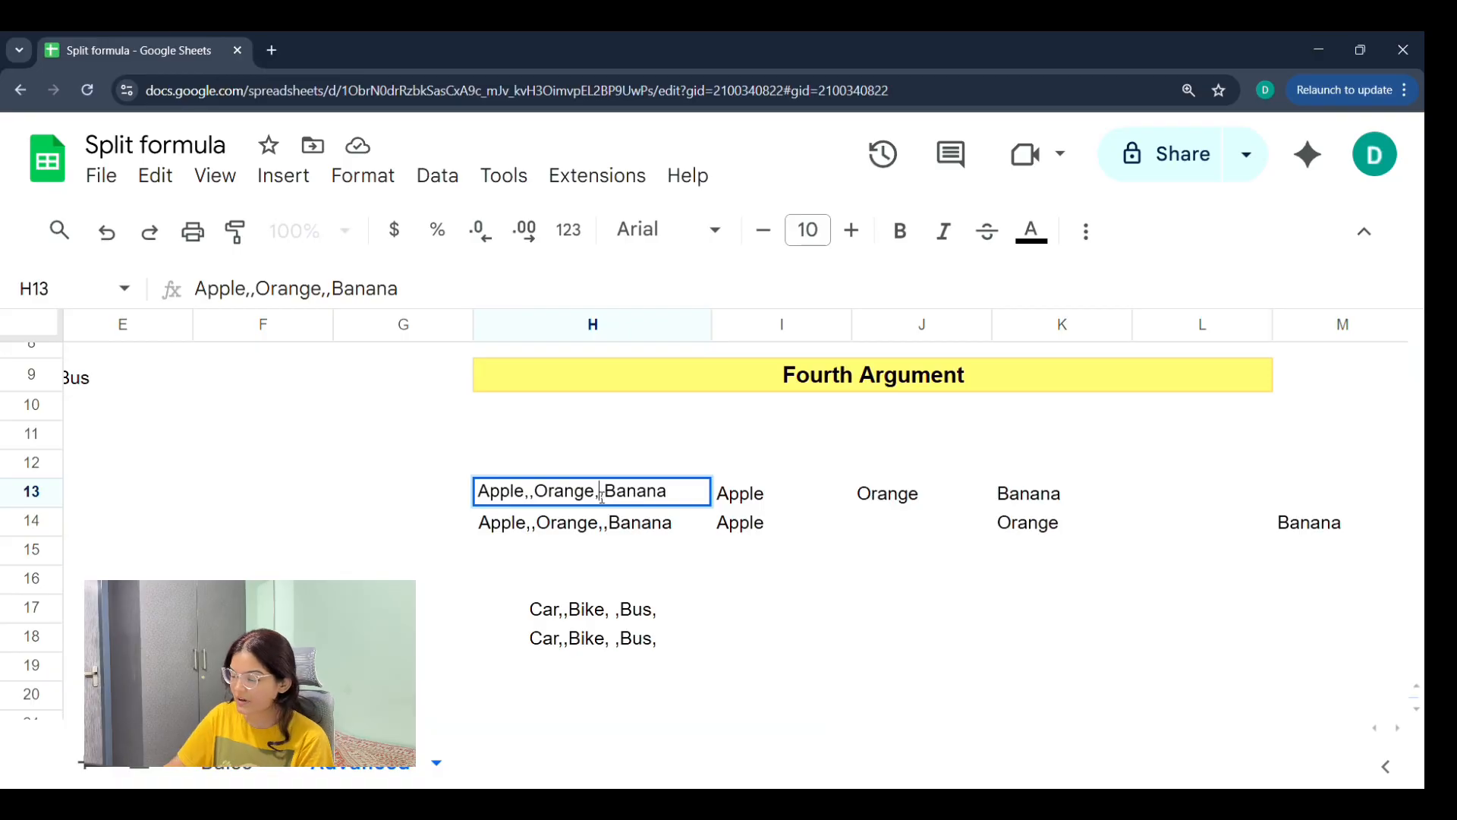
{"action": "key", "text": "Down"}
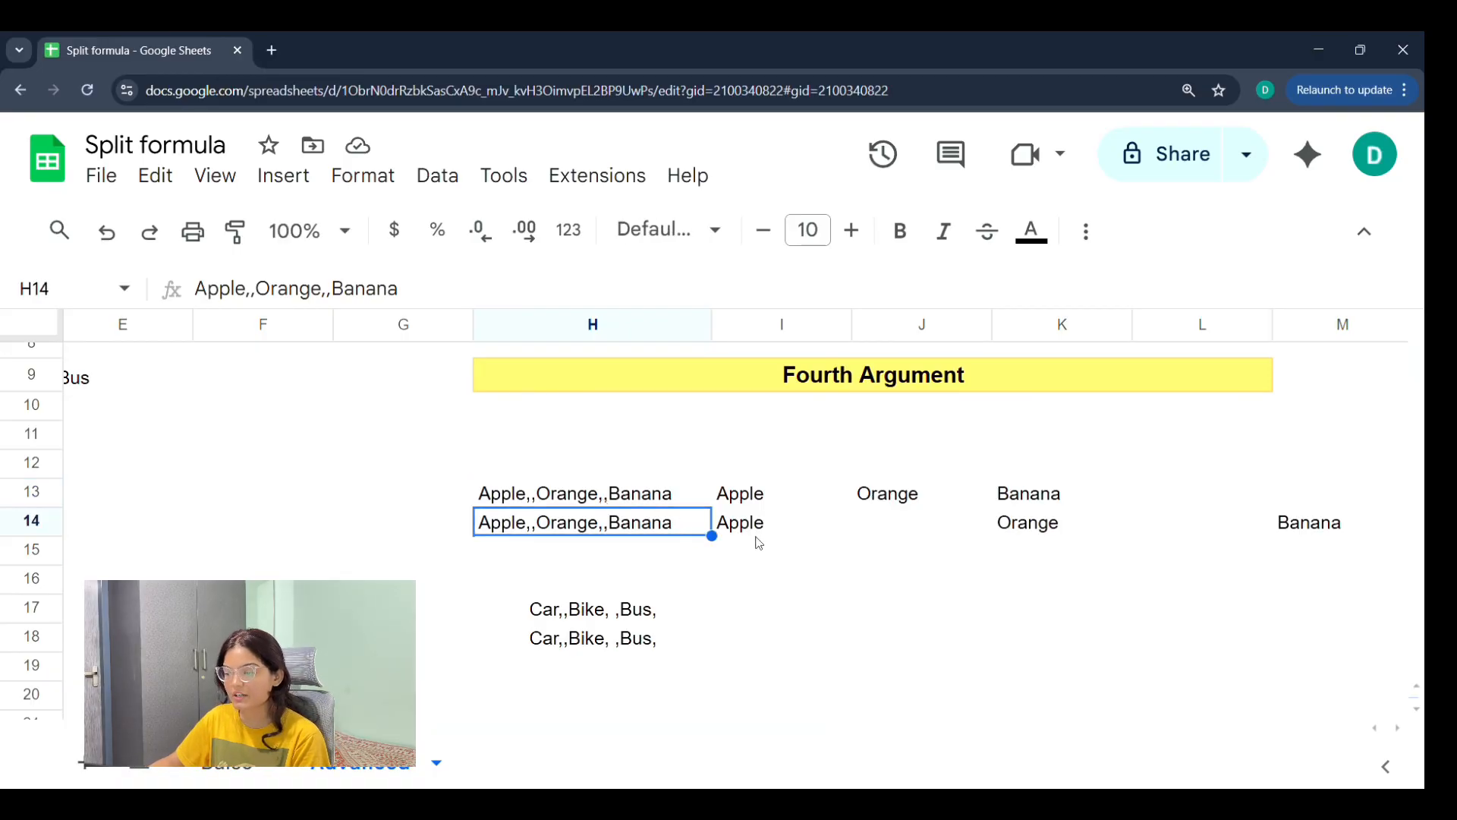
Step: Check the remove_empty_text argument of the I14 formula in the function help, leaving the formula as it is
{"action": "left_click", "coordinate": [759, 541]}
{"action": "double_click", "coordinate": [765, 536]}
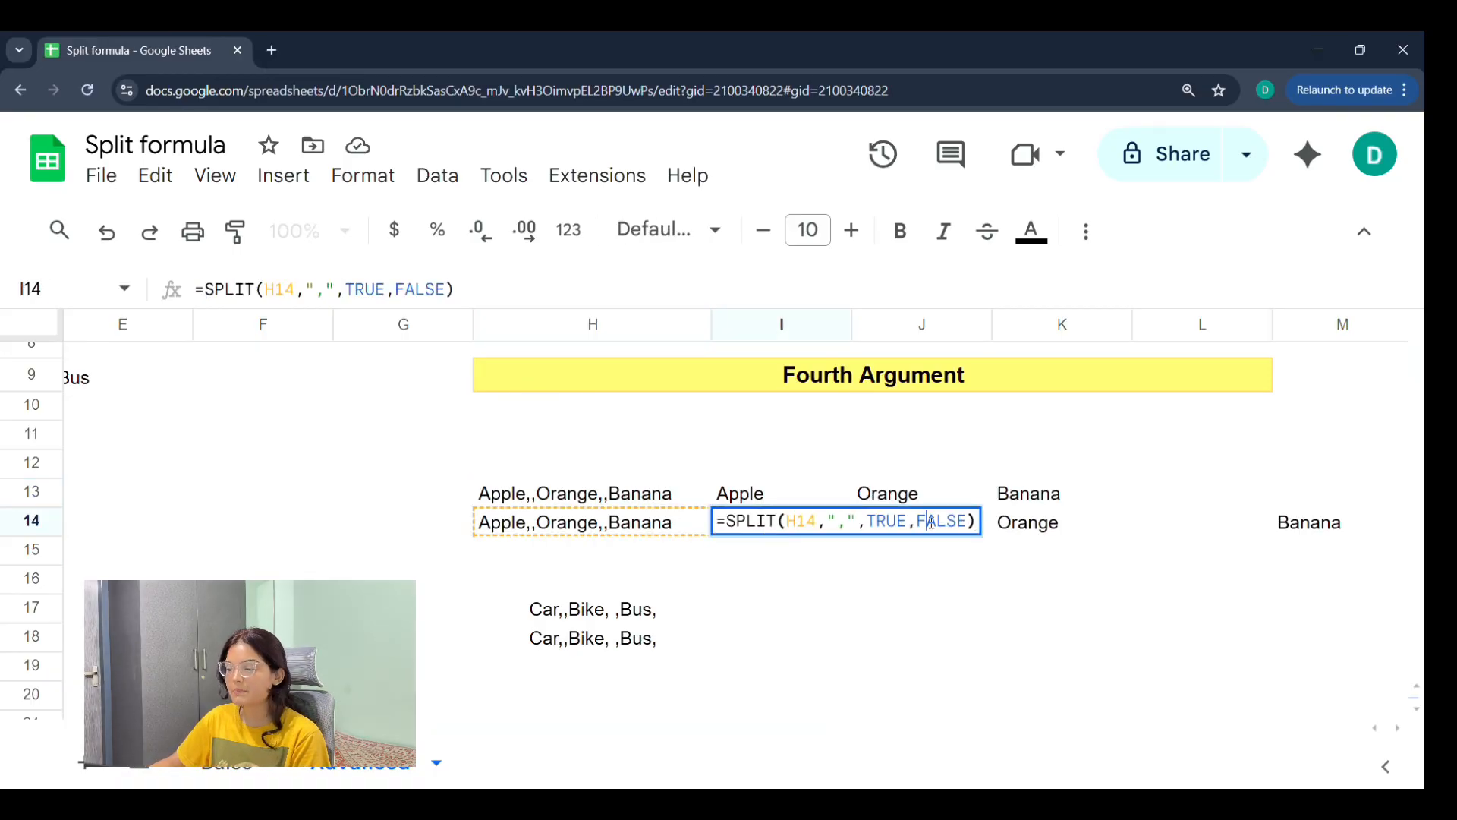
{"action": "left_click", "coordinate": [930, 522]}
{"action": "left_click", "coordinate": [814, 398]}
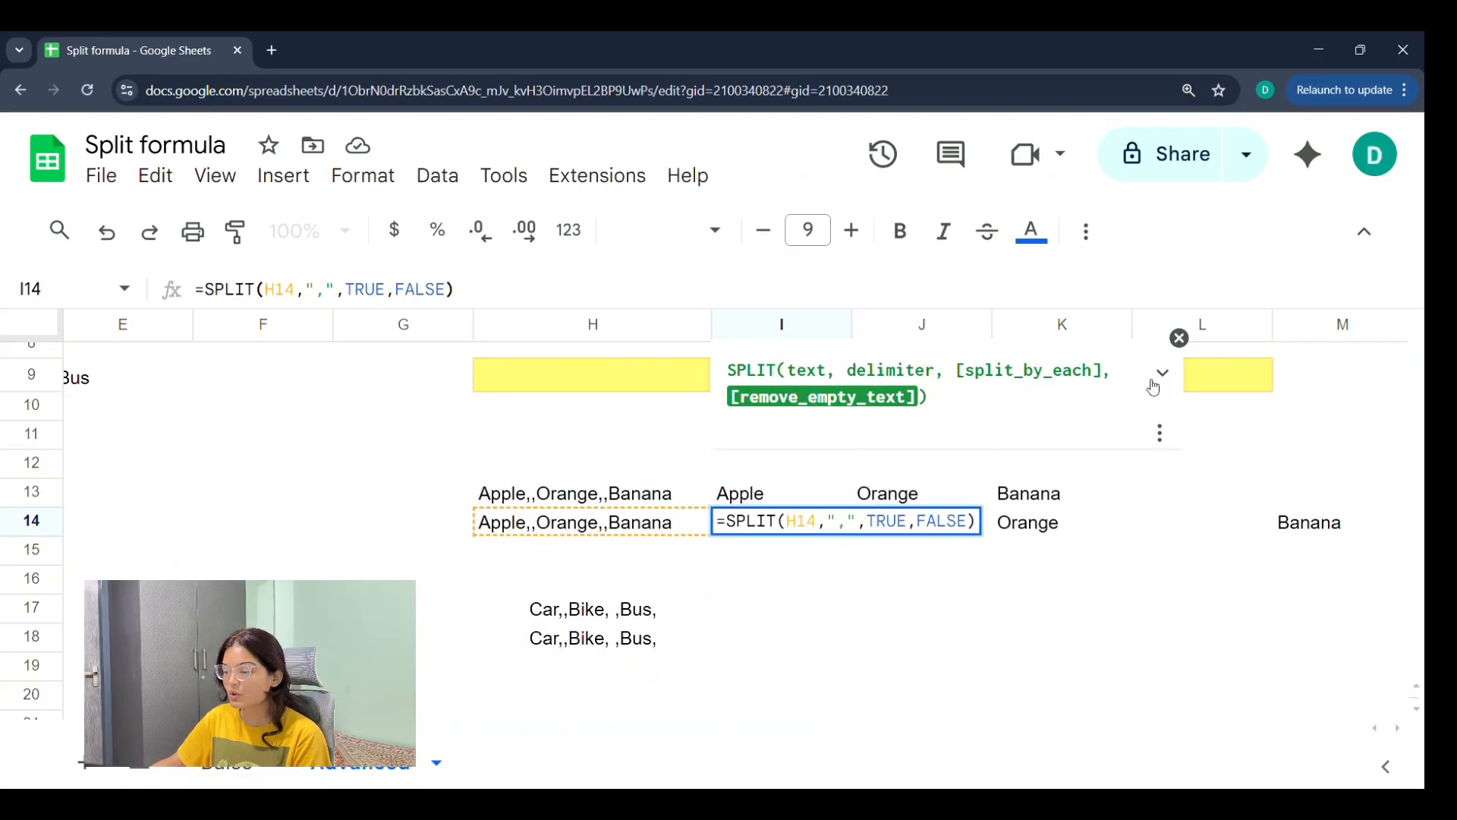
{"action": "left_click", "coordinate": [1178, 337]}
{"action": "key", "text": "Return"}
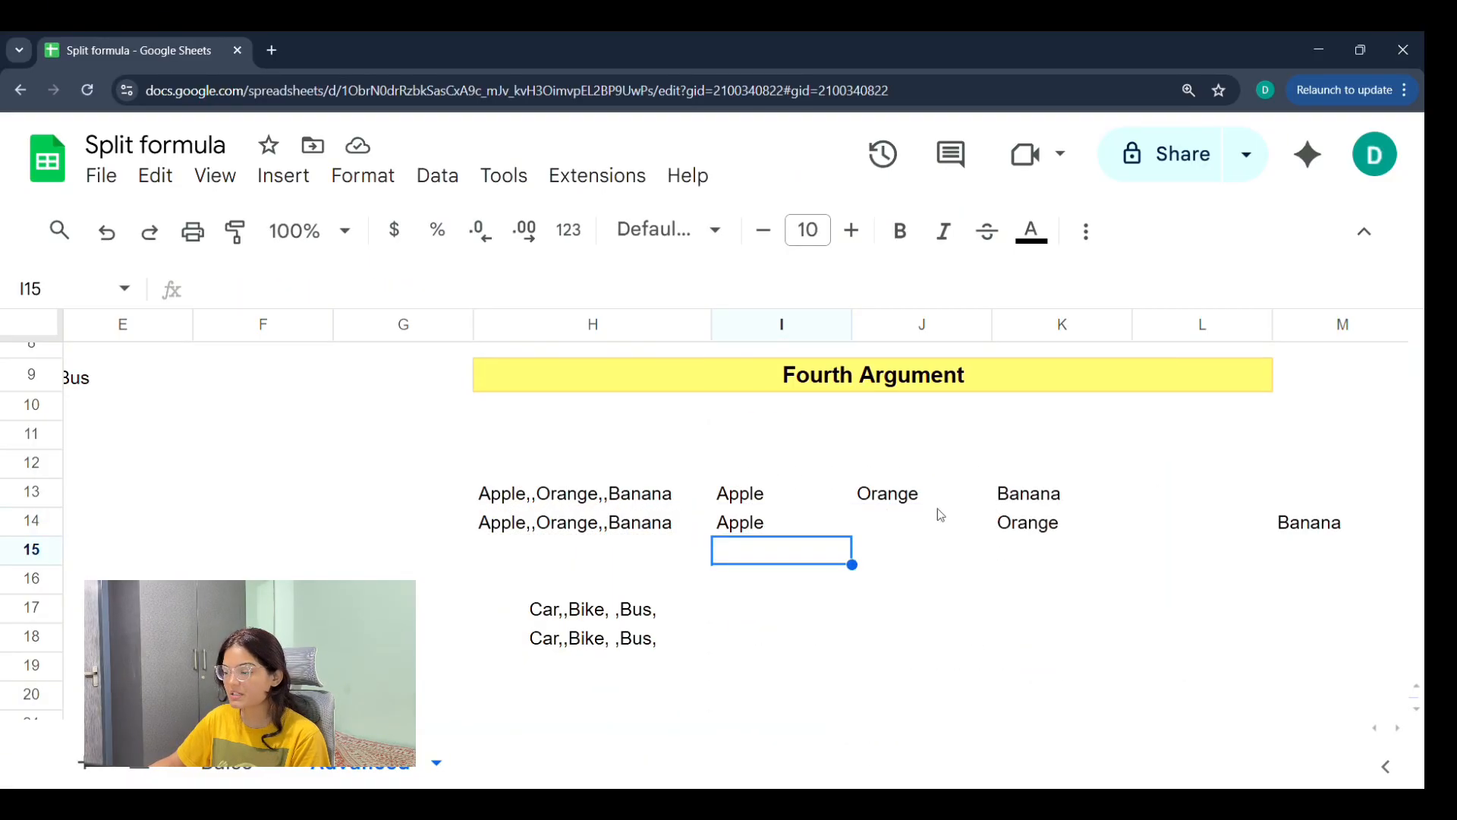
Step: Examine cells J14 and L14 between the split words in row 14
{"action": "left_click", "coordinate": [887, 529]}
{"action": "left_click", "coordinate": [1195, 527]}
{"action": "left_click", "coordinate": [928, 525]}
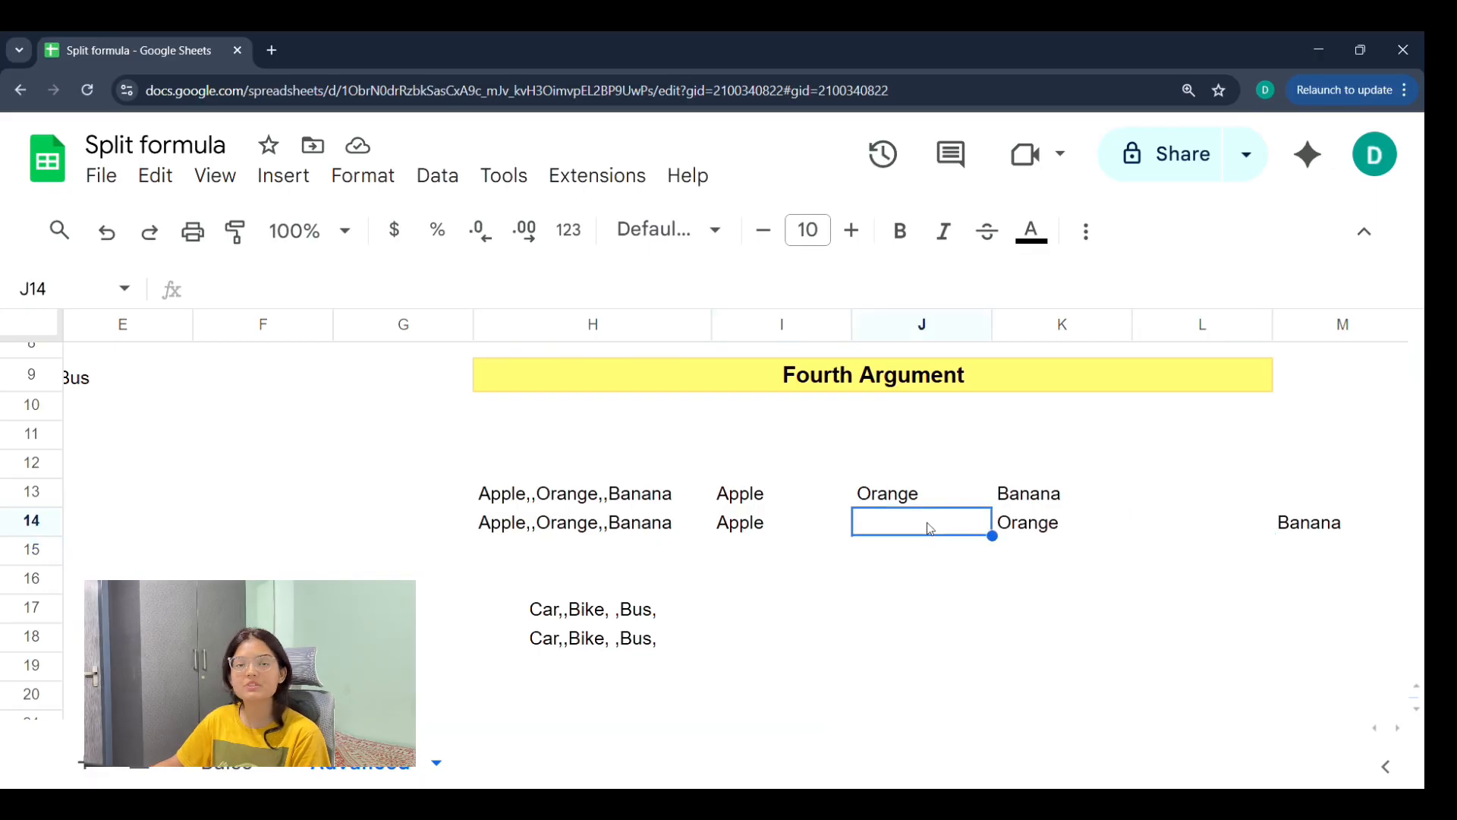
{"action": "left_click", "coordinate": [1163, 520]}
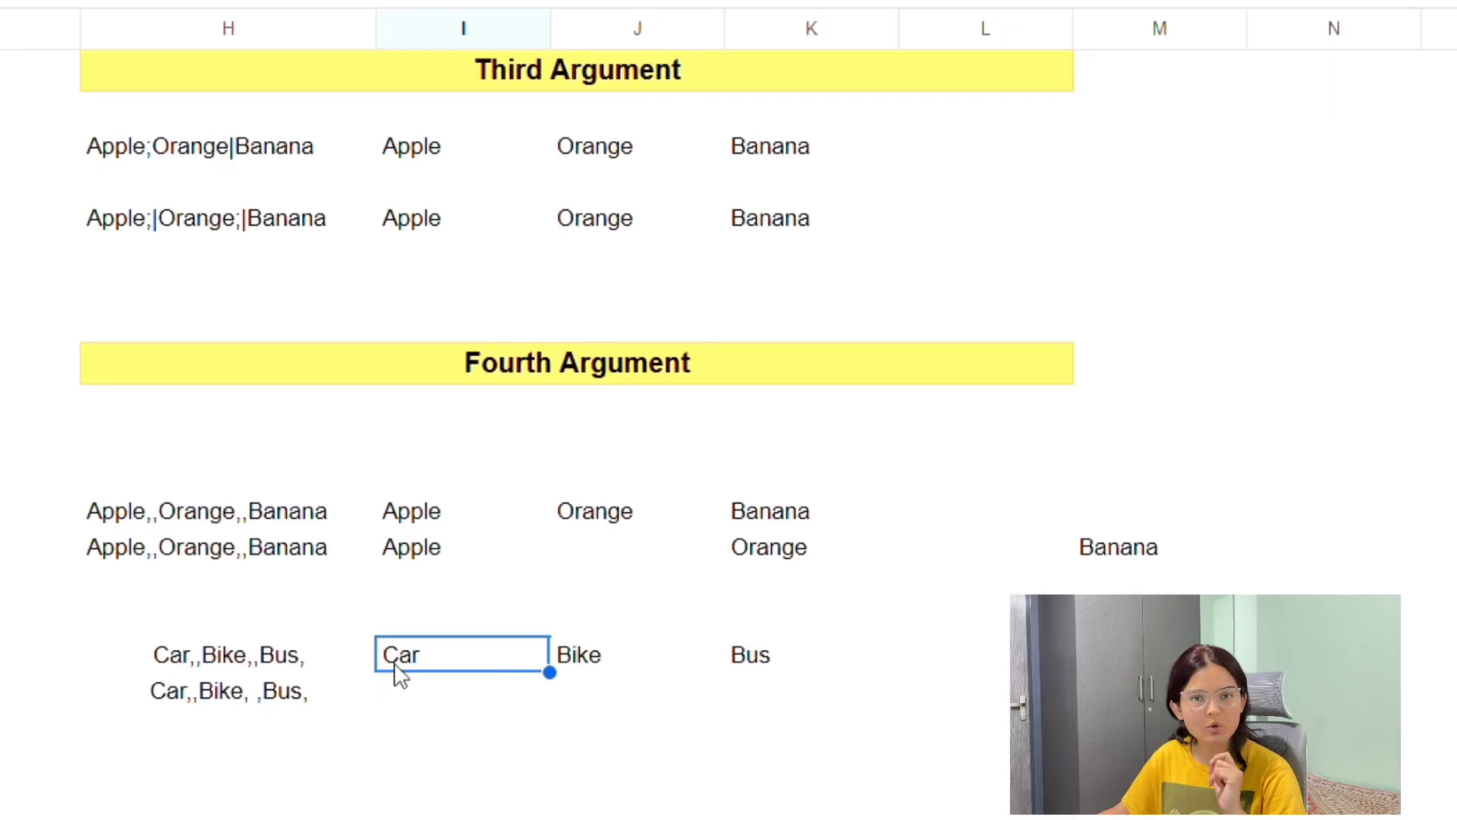
Step: Open the SPLIT formula in I17 to review its arguments
{"action": "double_click", "coordinate": [443, 664]}
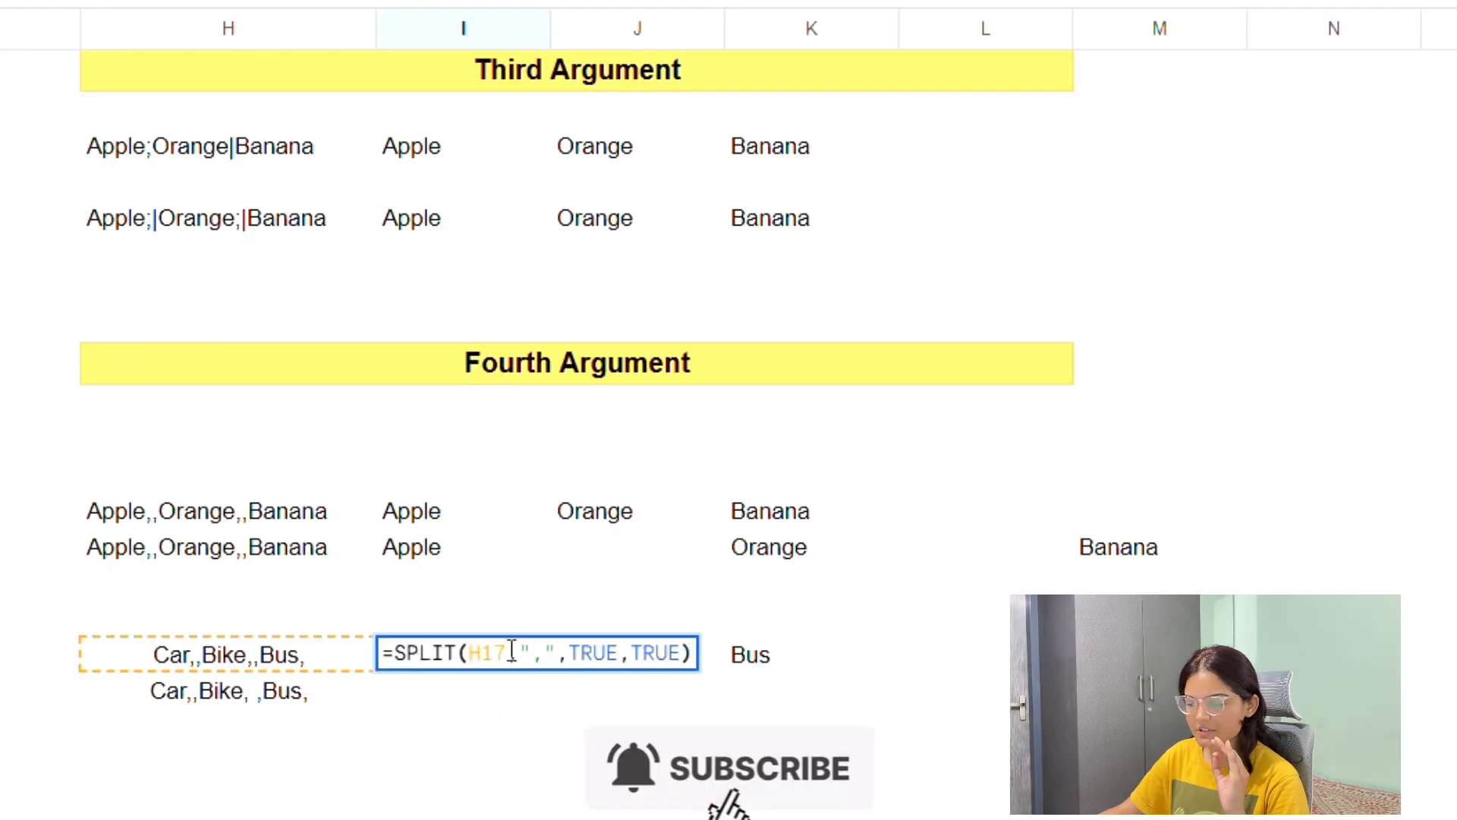